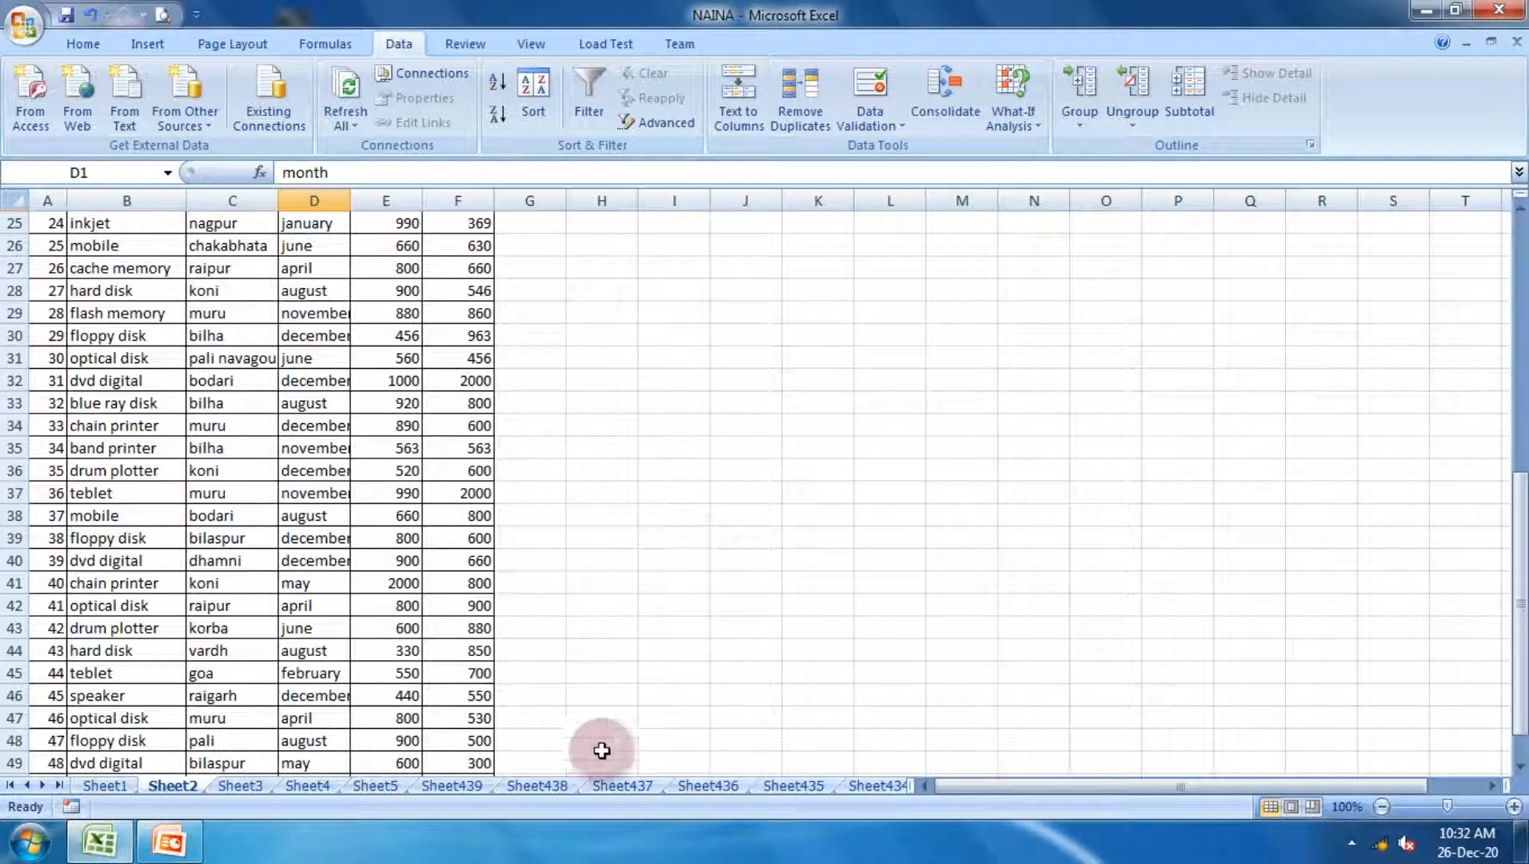
Open Sheet439 and scroll through its two date lists and numbered column
click(453, 785)
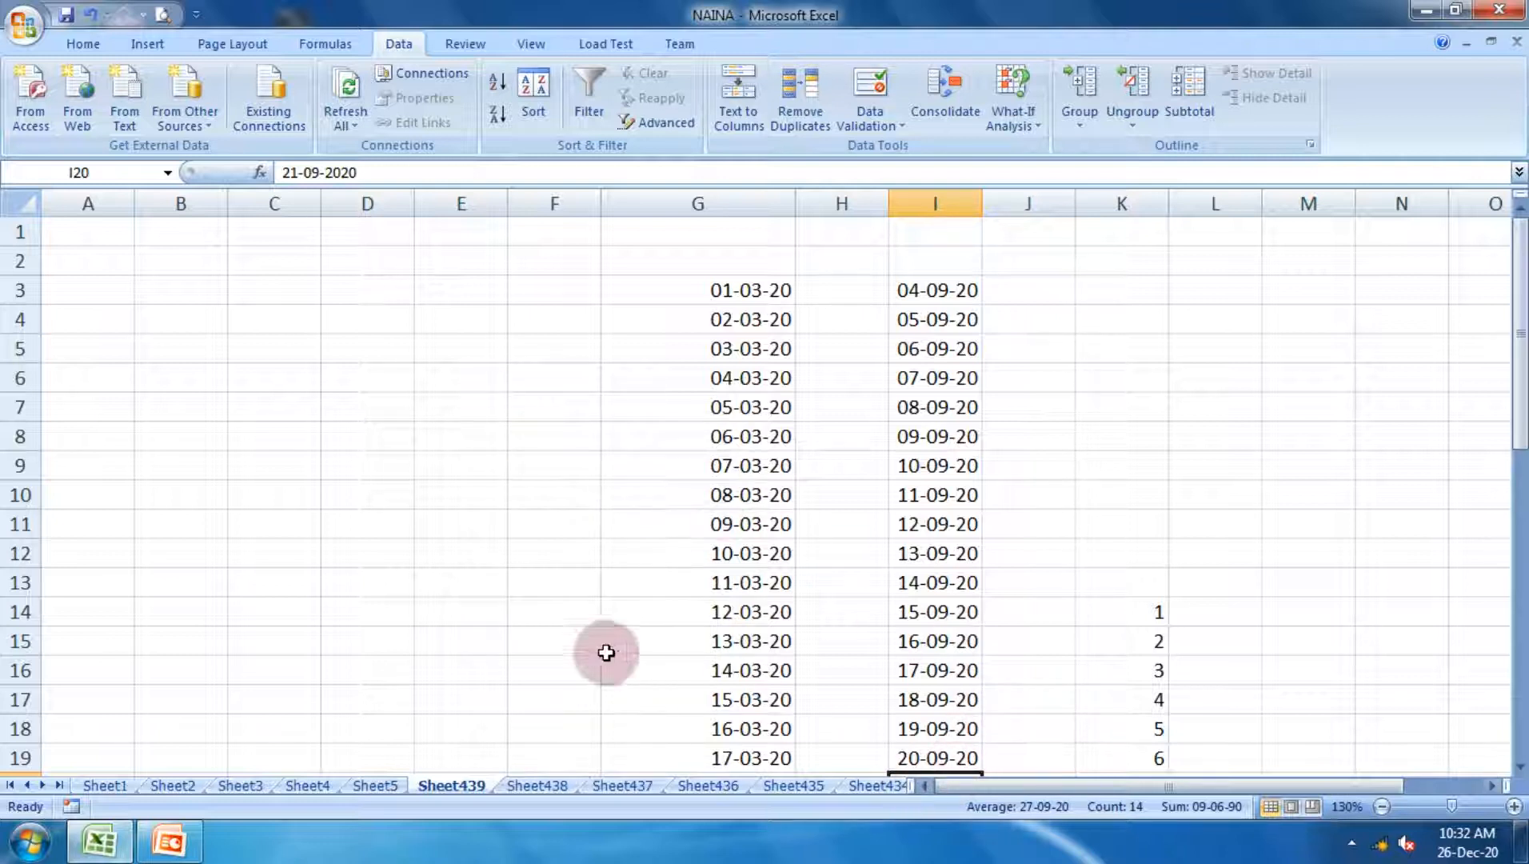
scroll(576, 632, down, 8)
scroll(553, 608, up, 6)
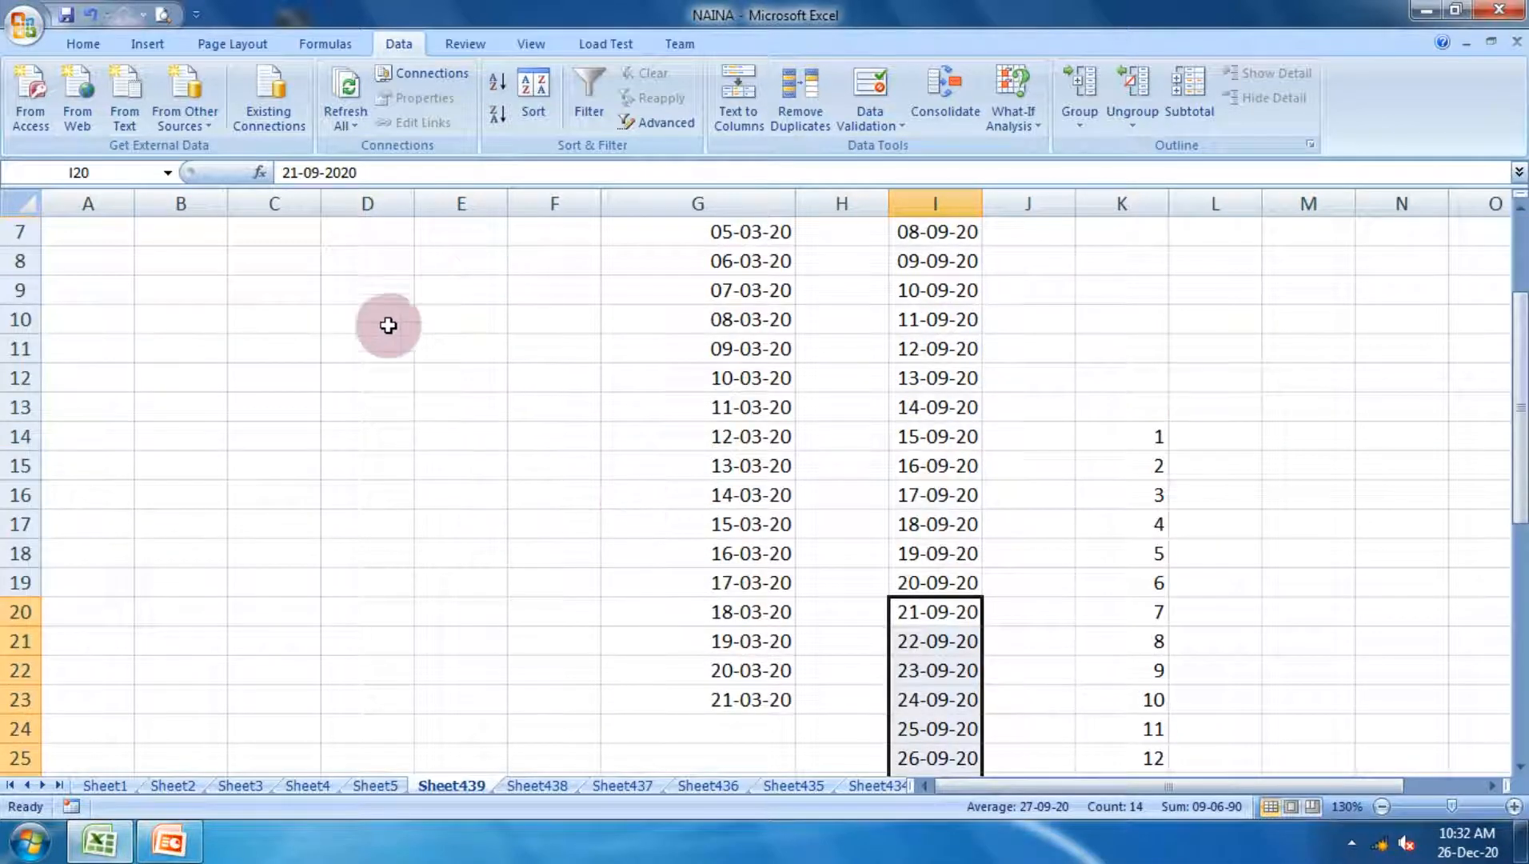
scroll(391, 335, up, 2)
Switch to the blank Sheet438, zoom in to 150%, and select F2:F15
click(532, 785)
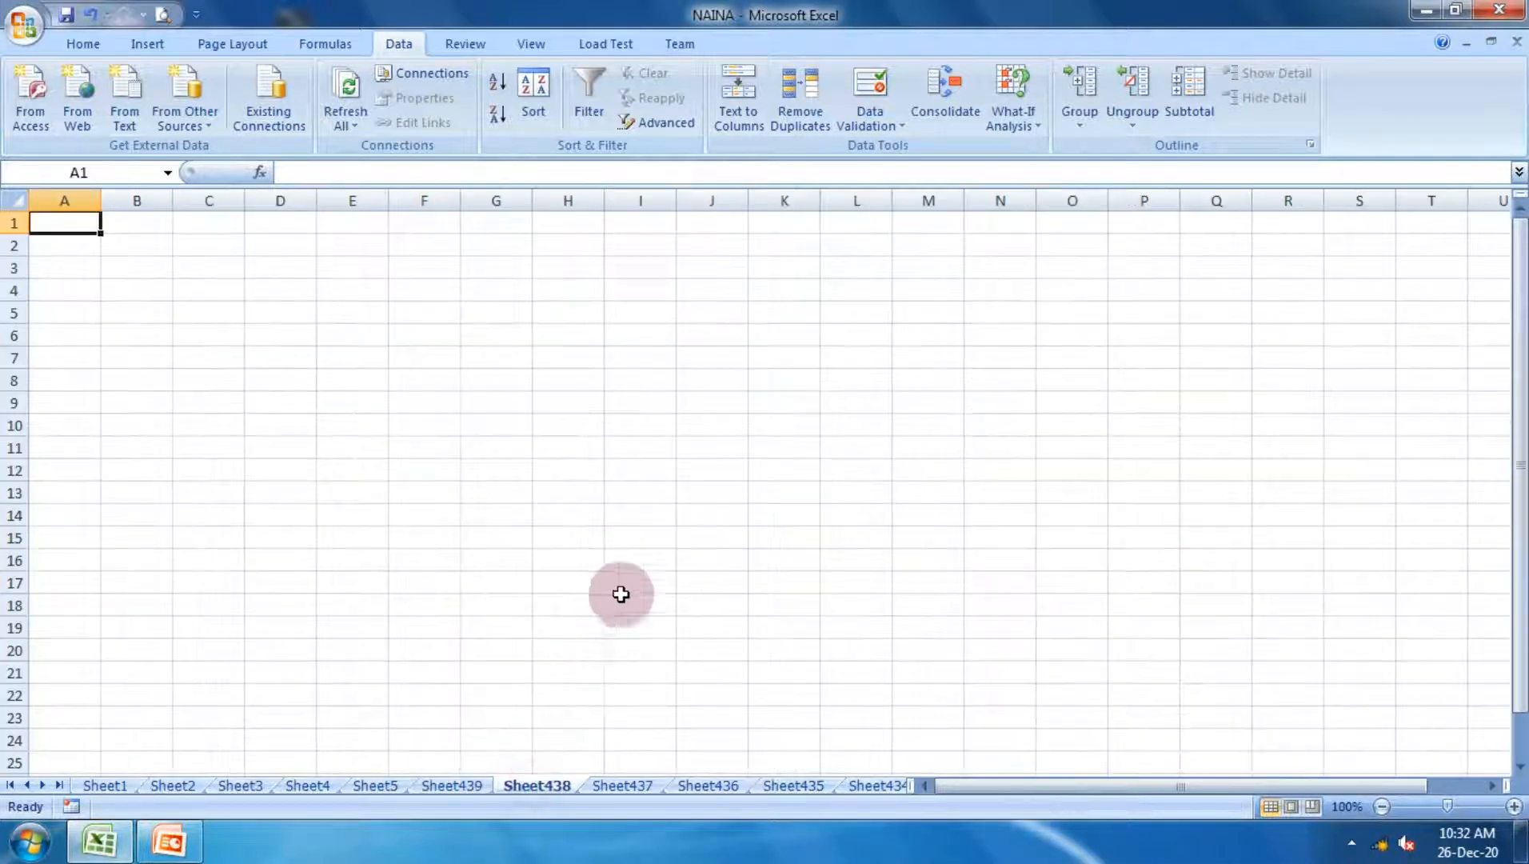
click(1514, 806)
click(1514, 806)
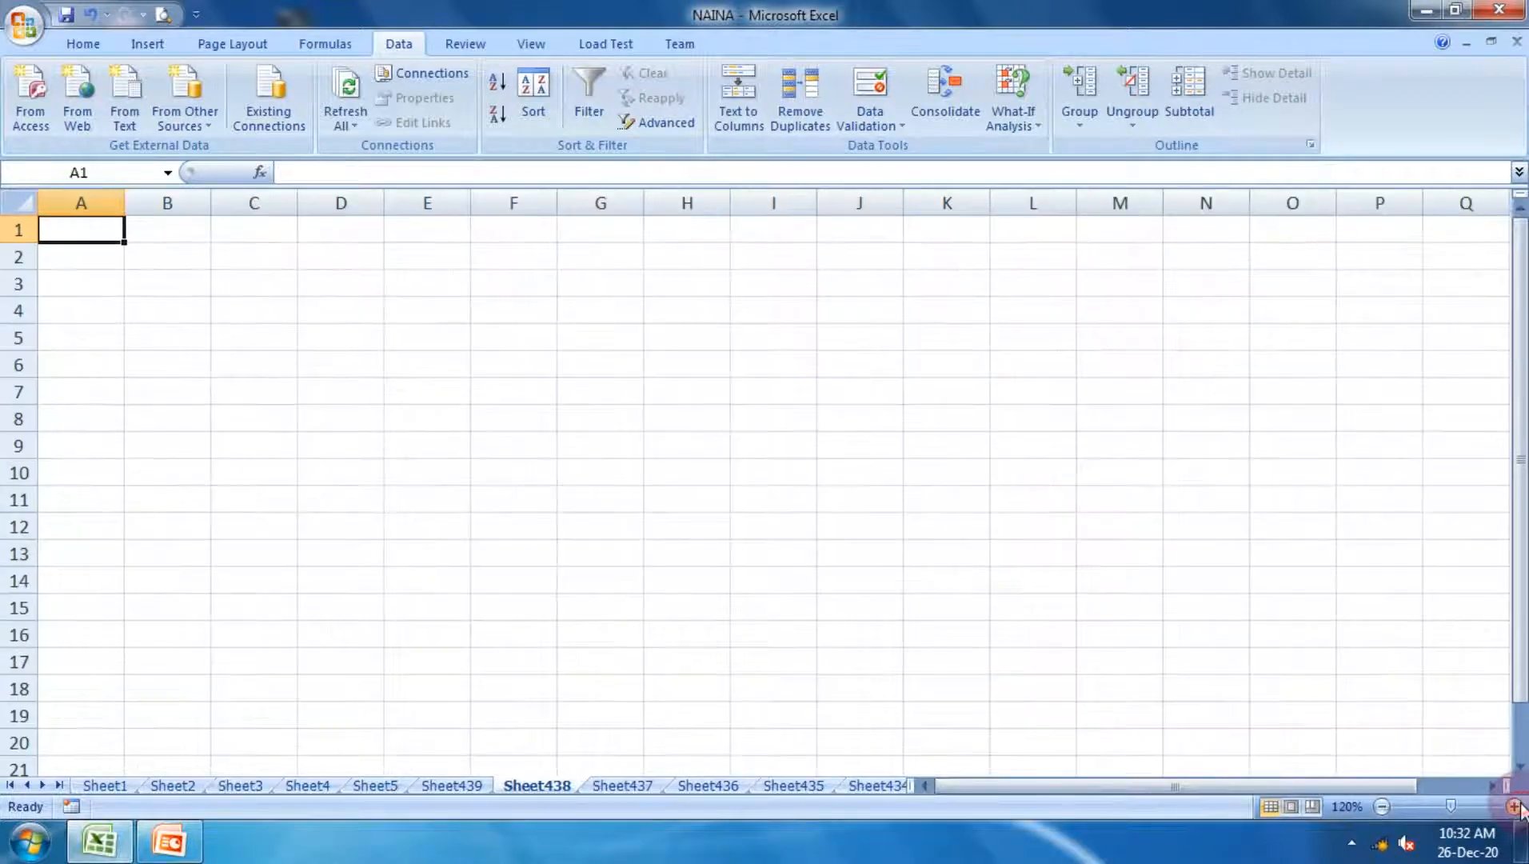
click(1515, 807)
click(1515, 807)
click(1515, 807)
click(631, 280)
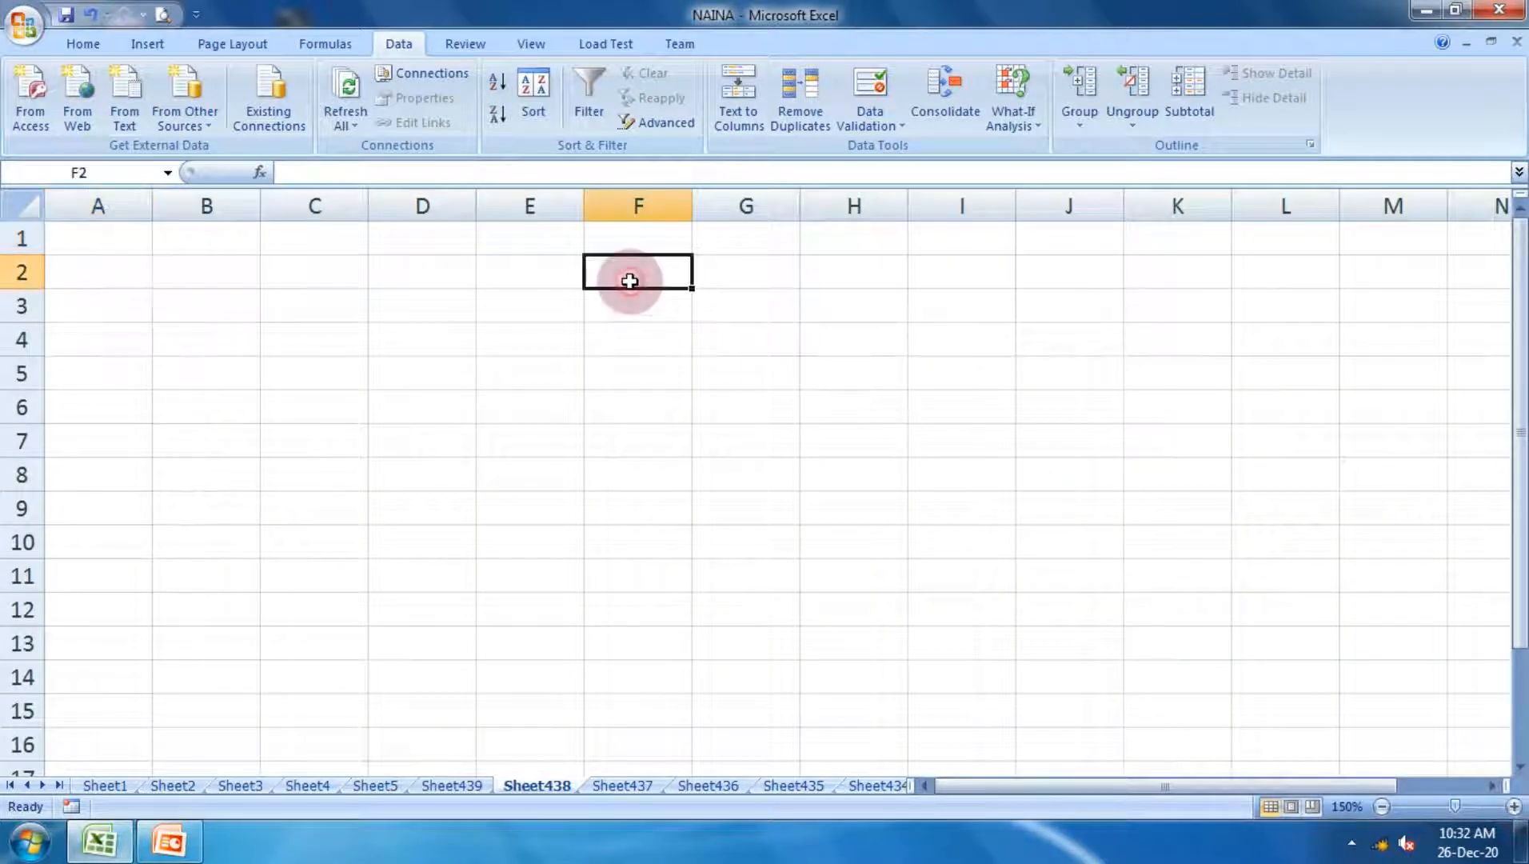
drag(630, 280, 644, 710)
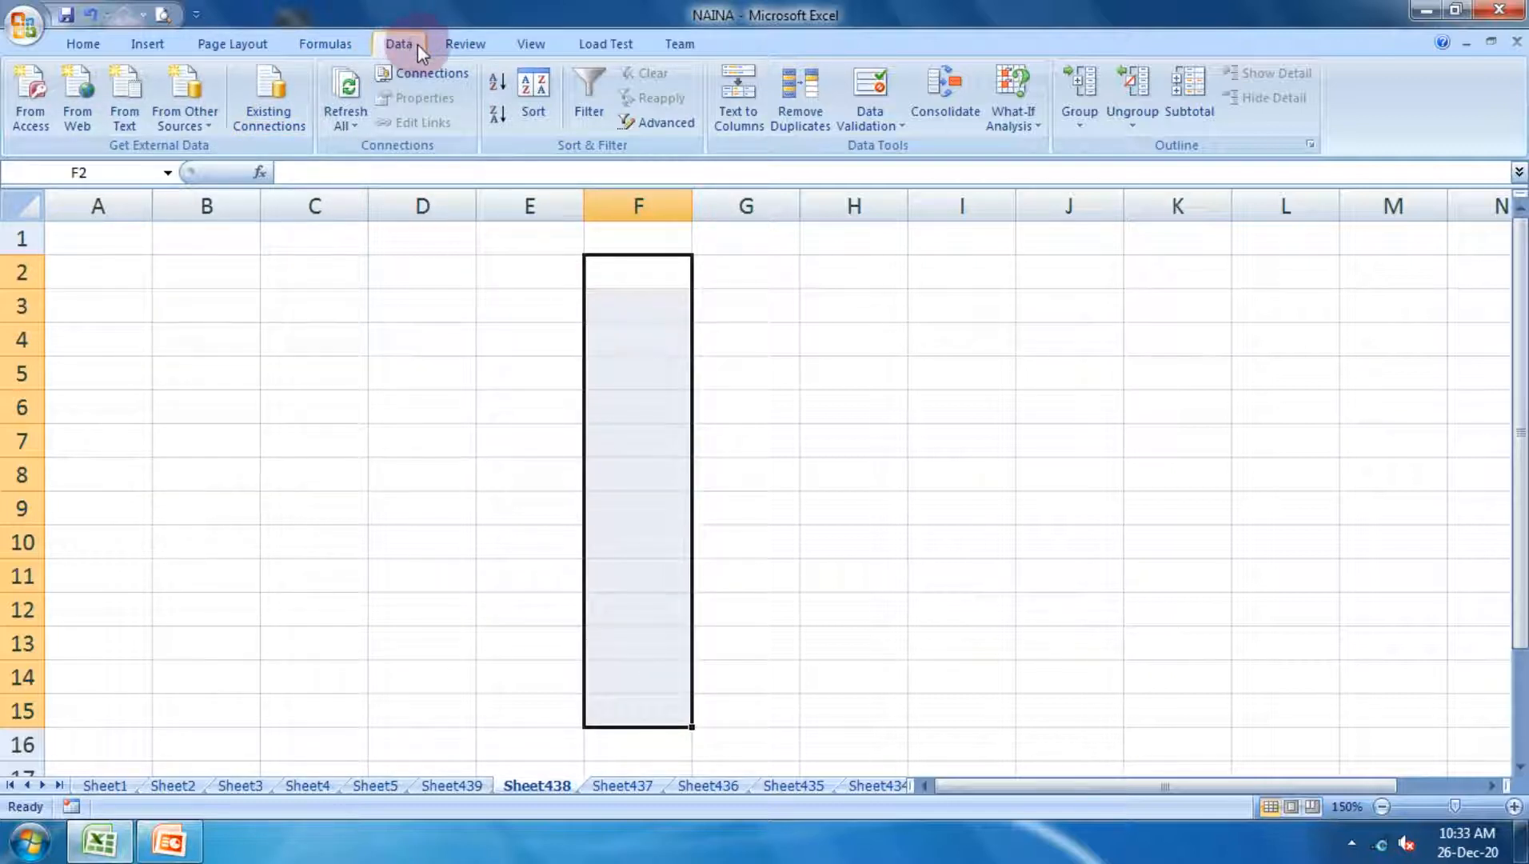
Set F2:F15 validation to allow whole numbers between minimum 33 and maximum 100
click(891, 126)
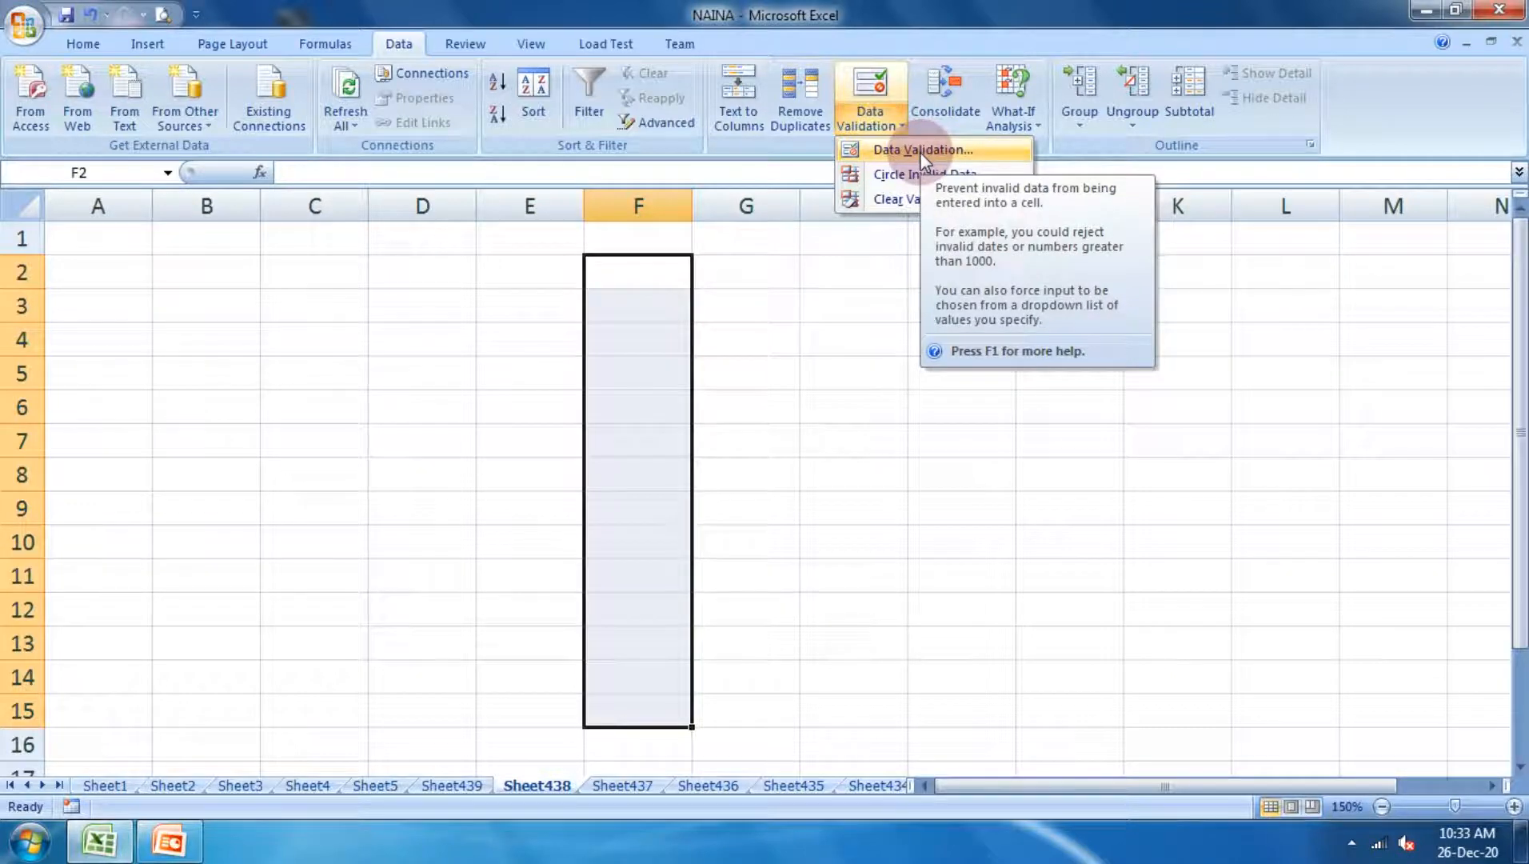
click(920, 152)
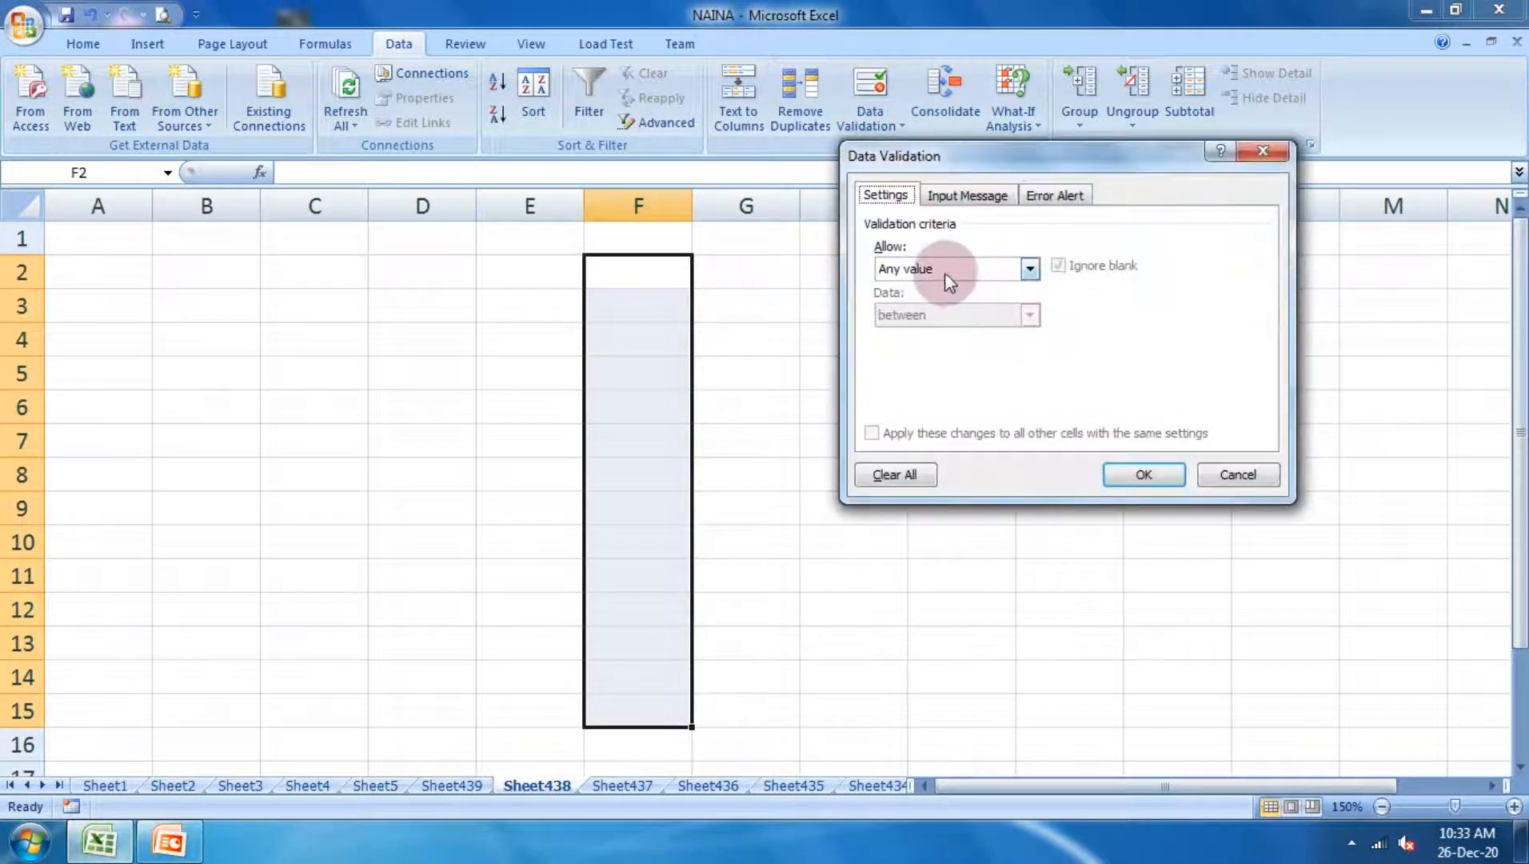
click(903, 275)
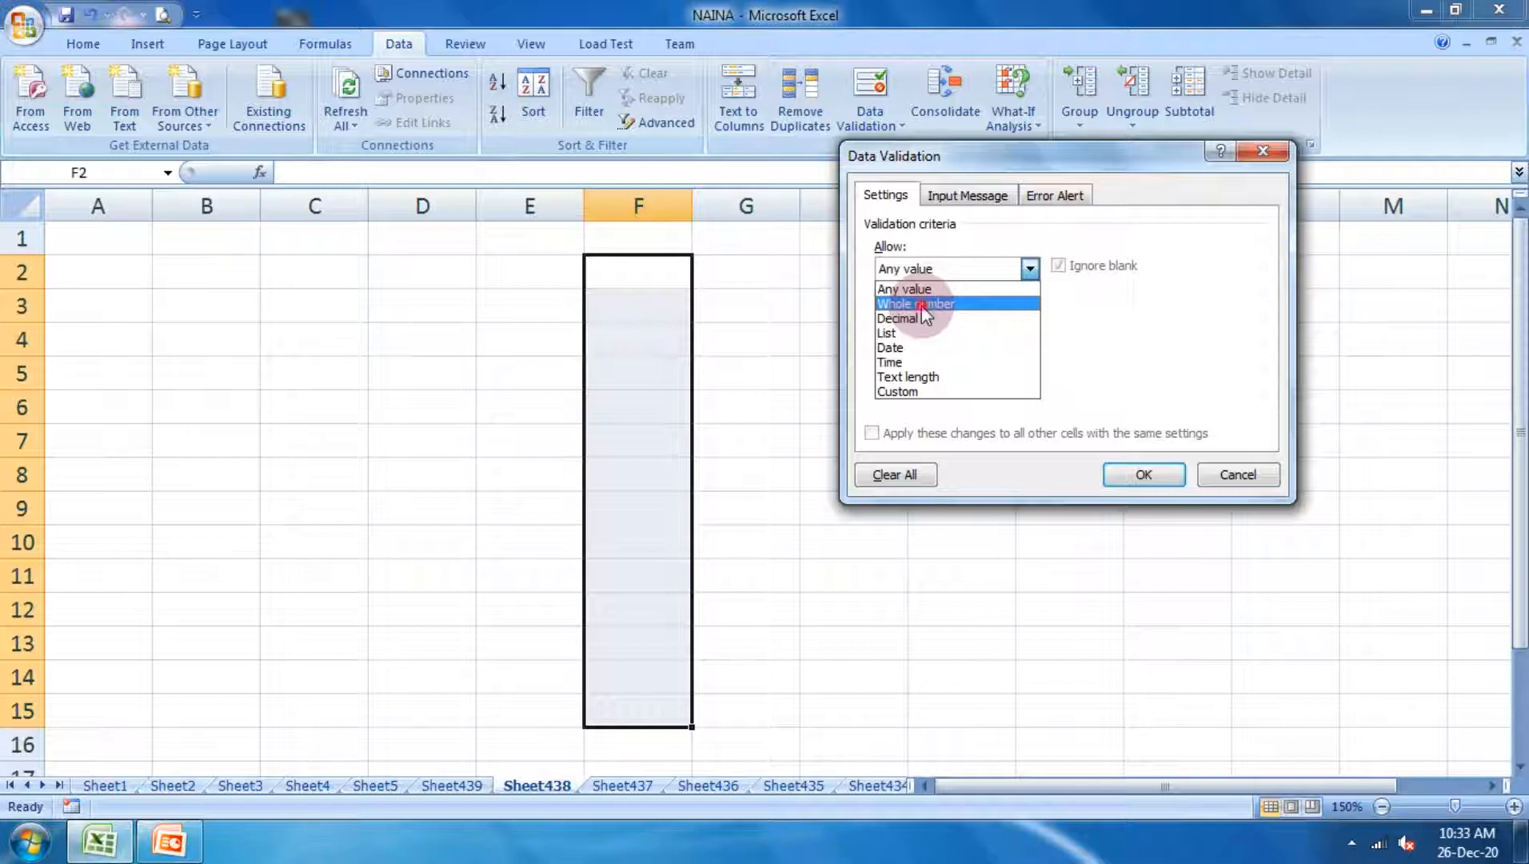
click(921, 304)
click(912, 274)
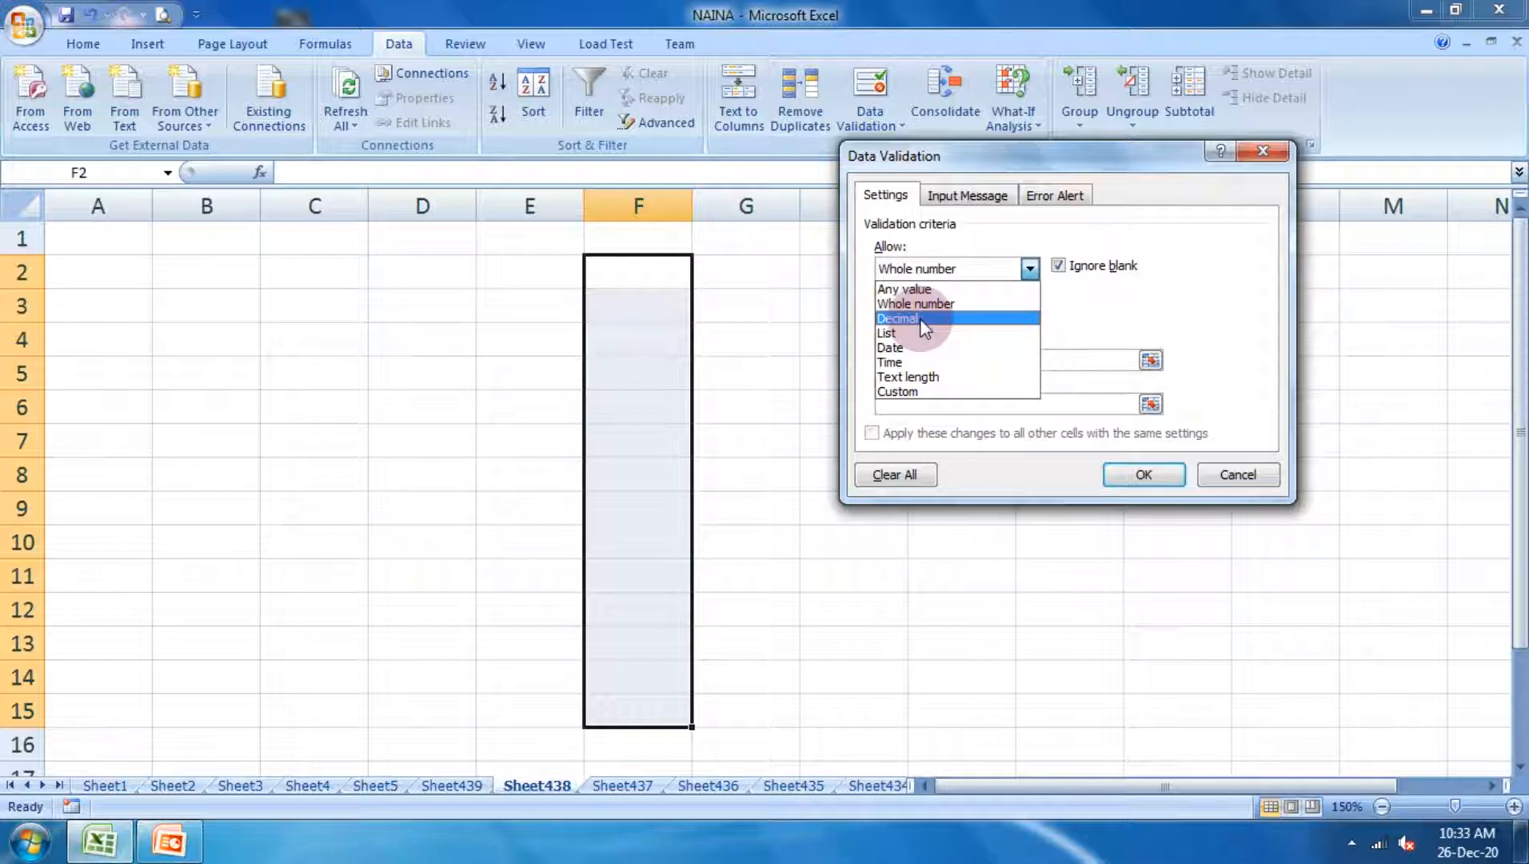
click(939, 301)
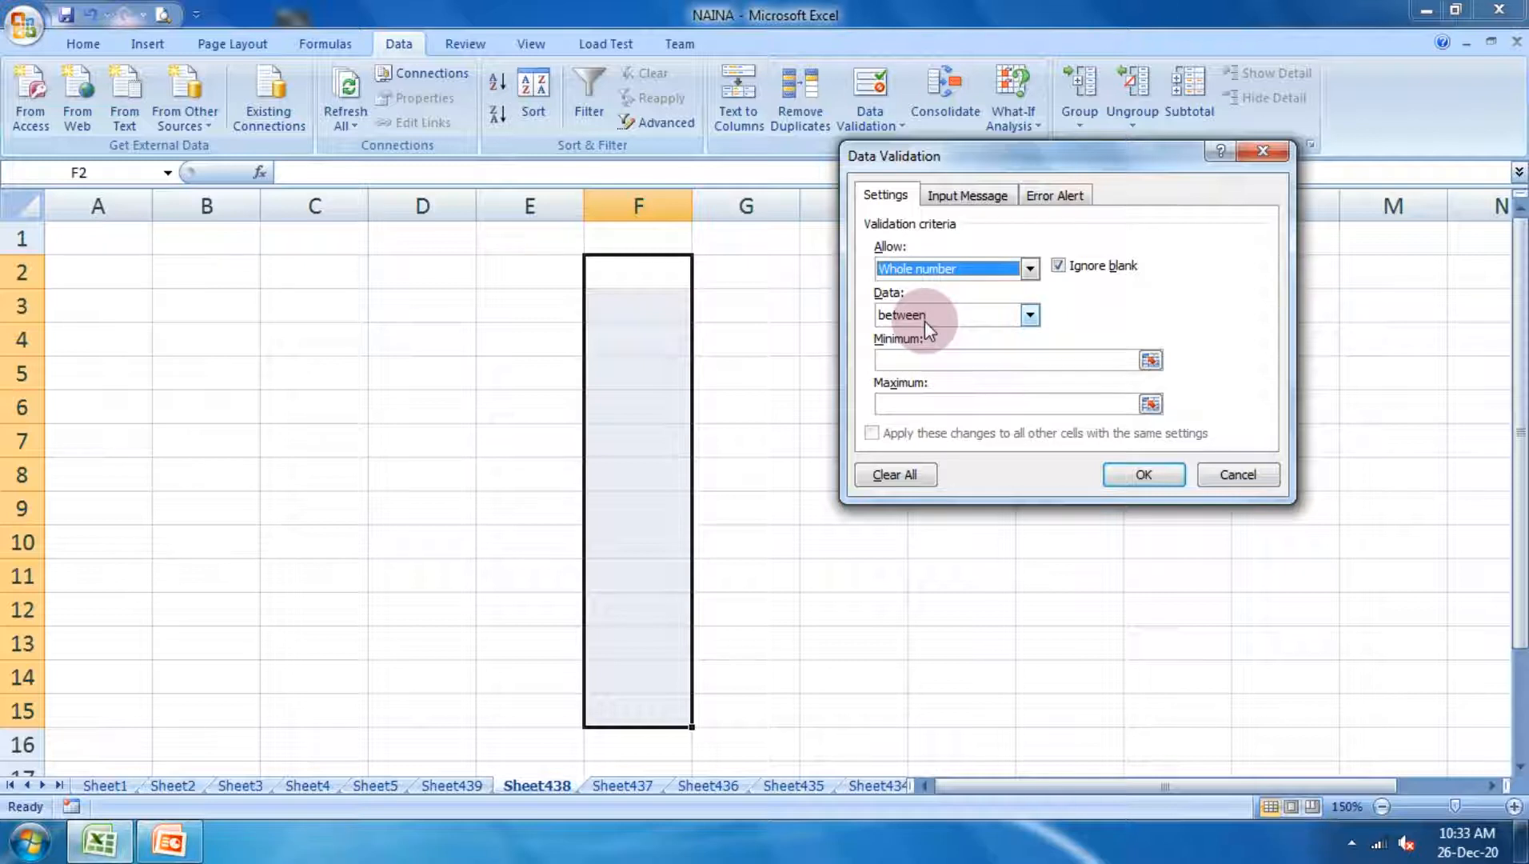
click(925, 320)
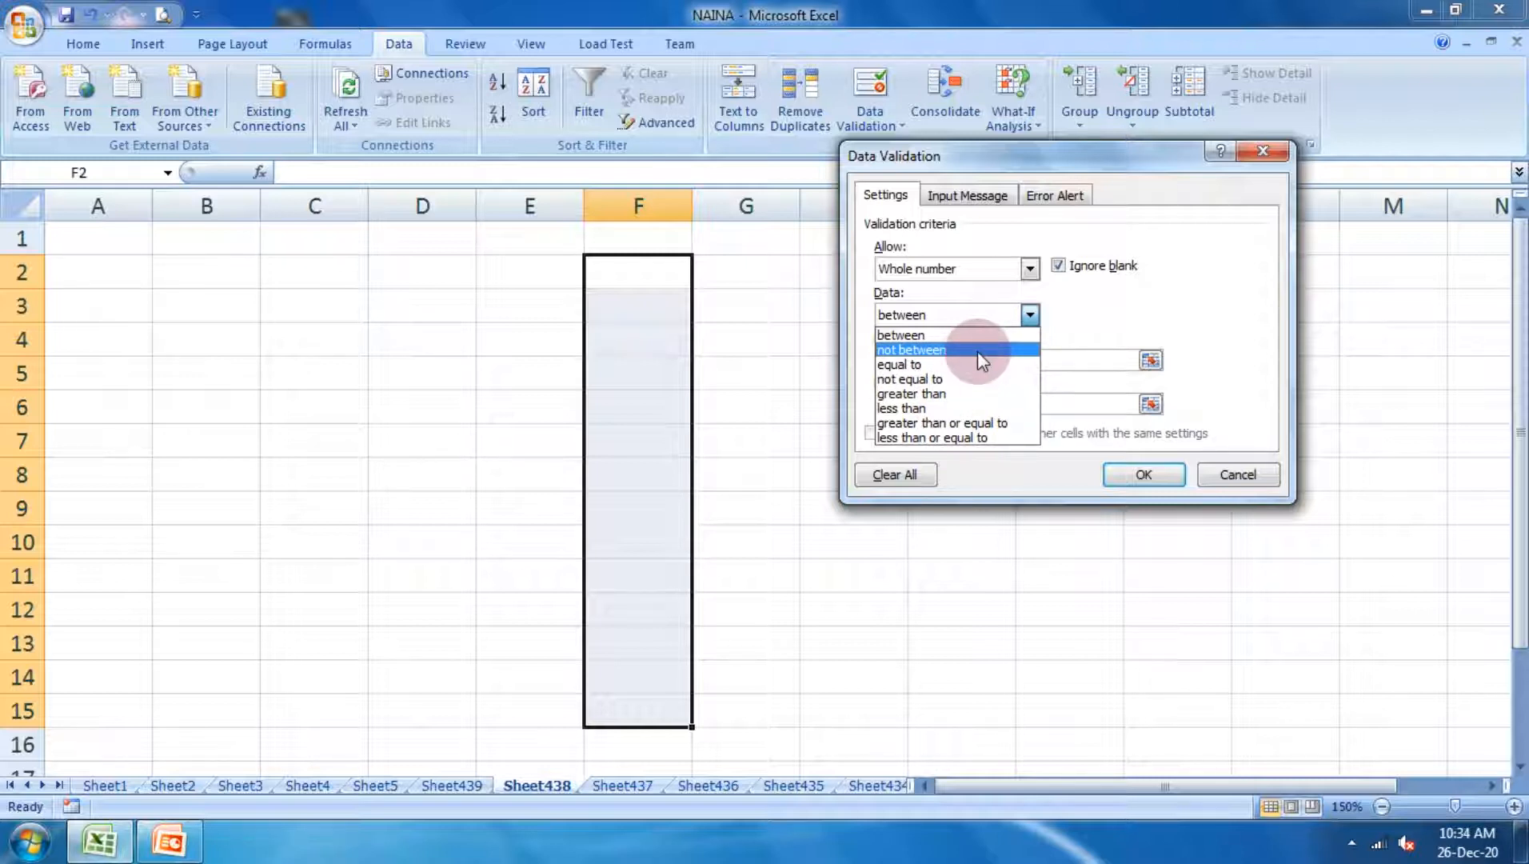
click(946, 331)
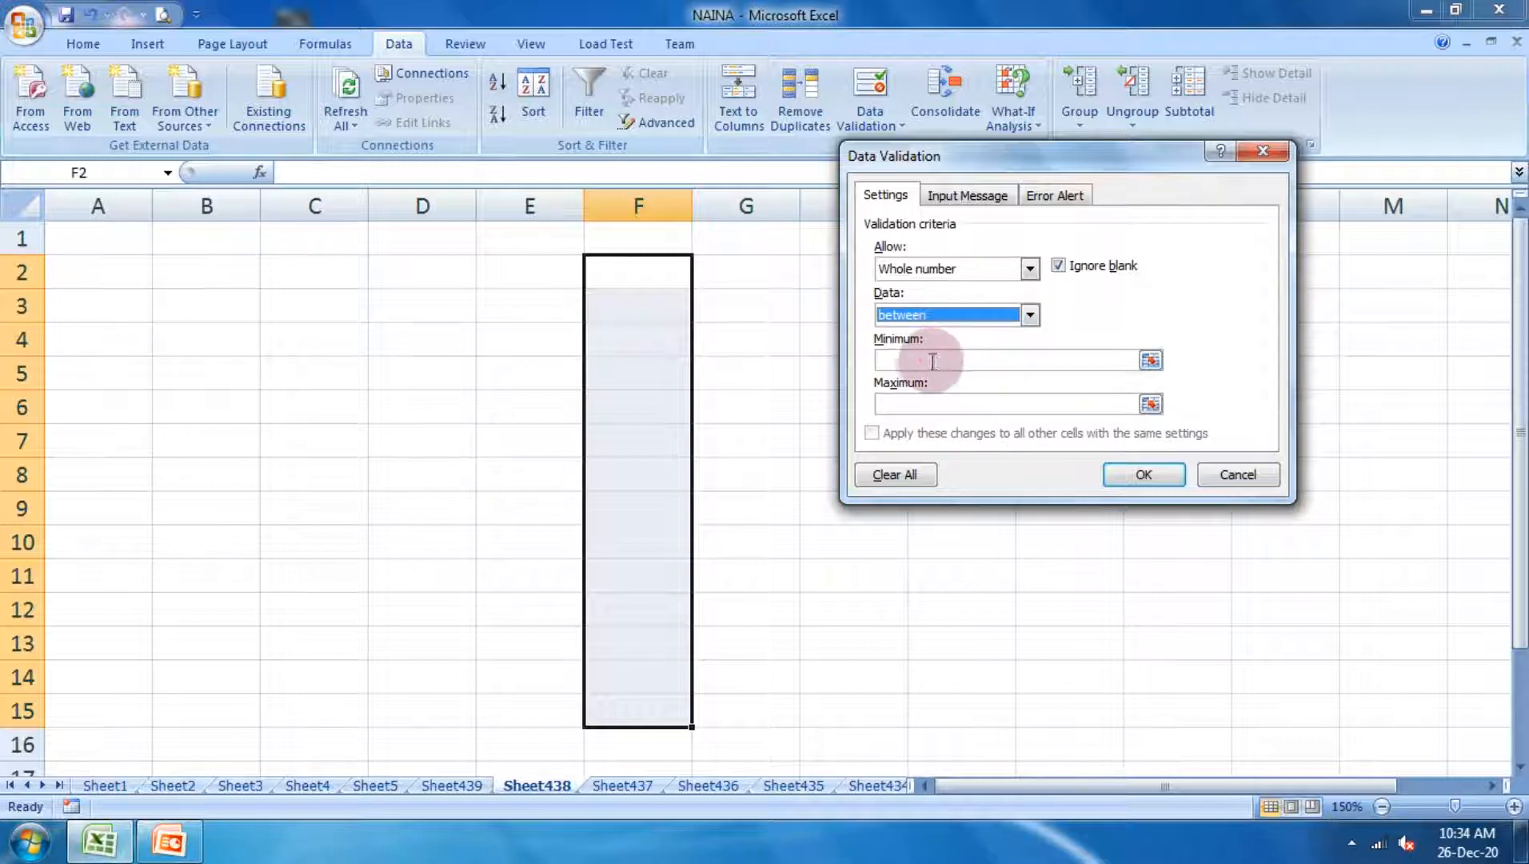
click(929, 359)
text(33)
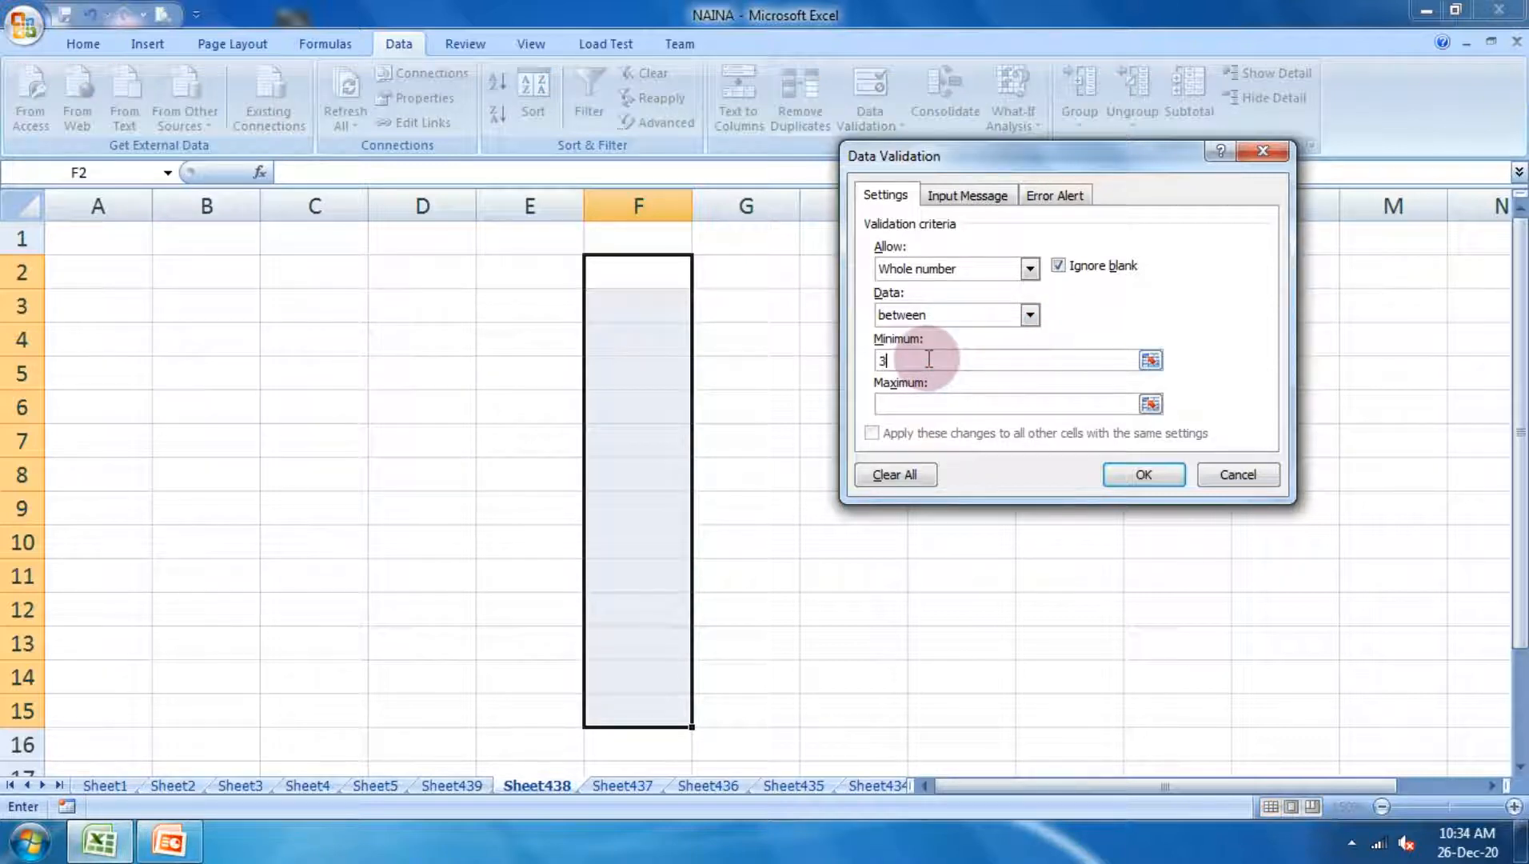
click(902, 407)
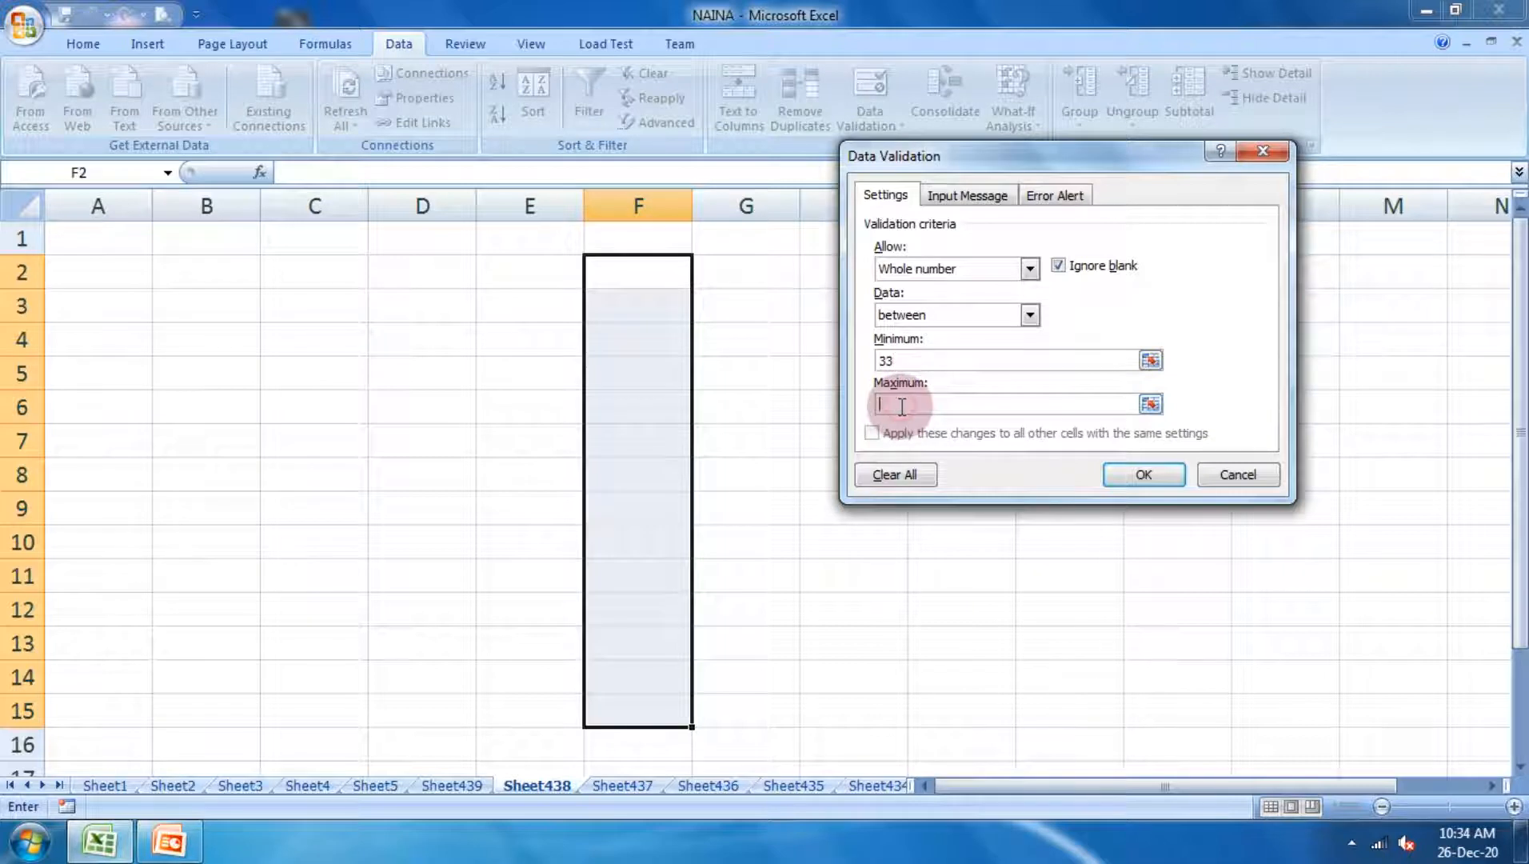
text(100)
Add an input message titled 'number marks' reading 'student the students marks'
click(971, 198)
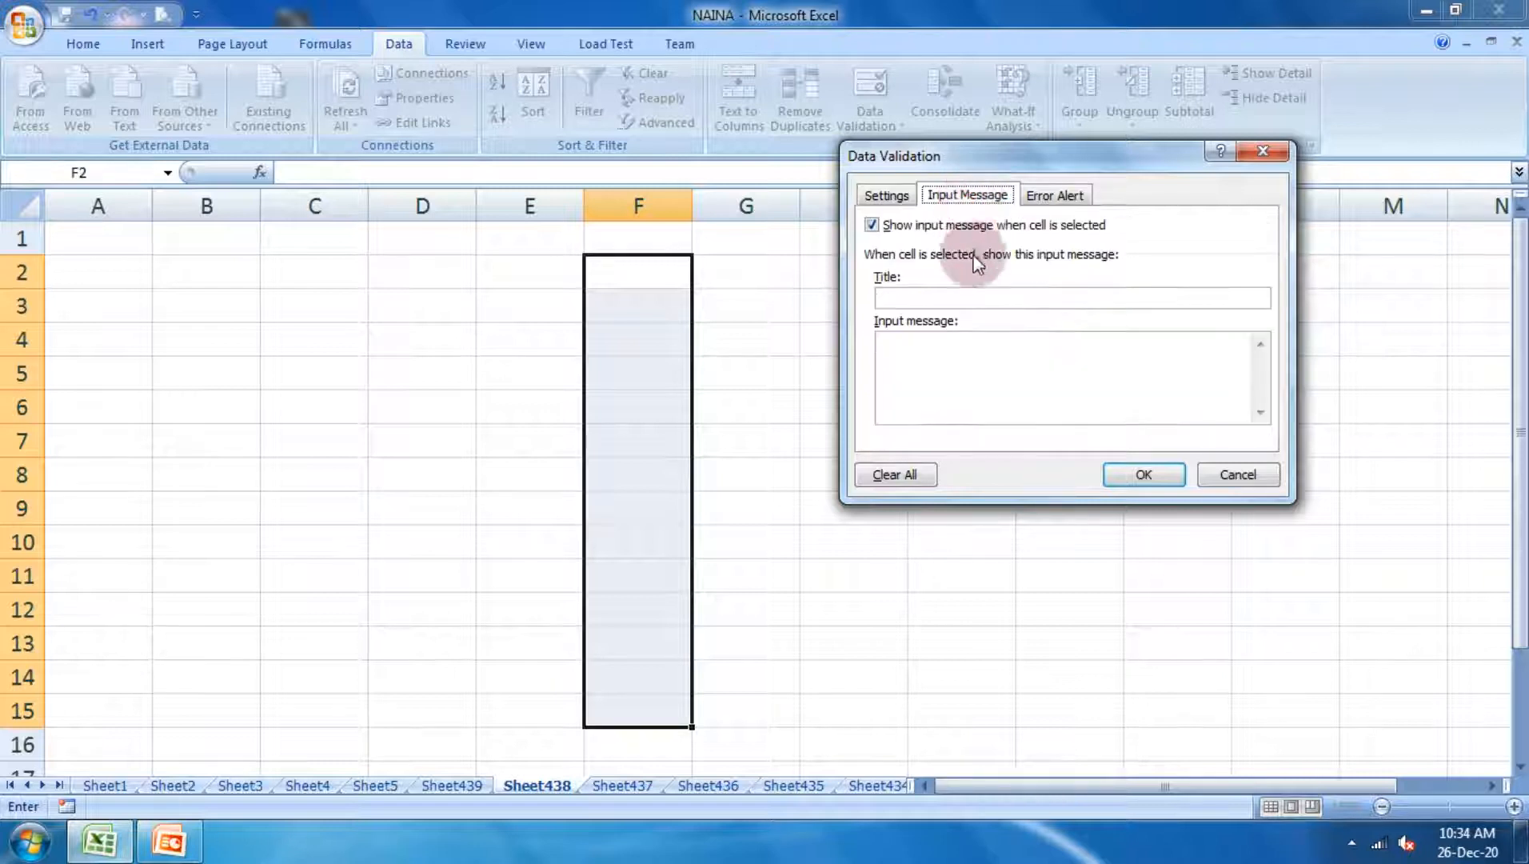
click(907, 296)
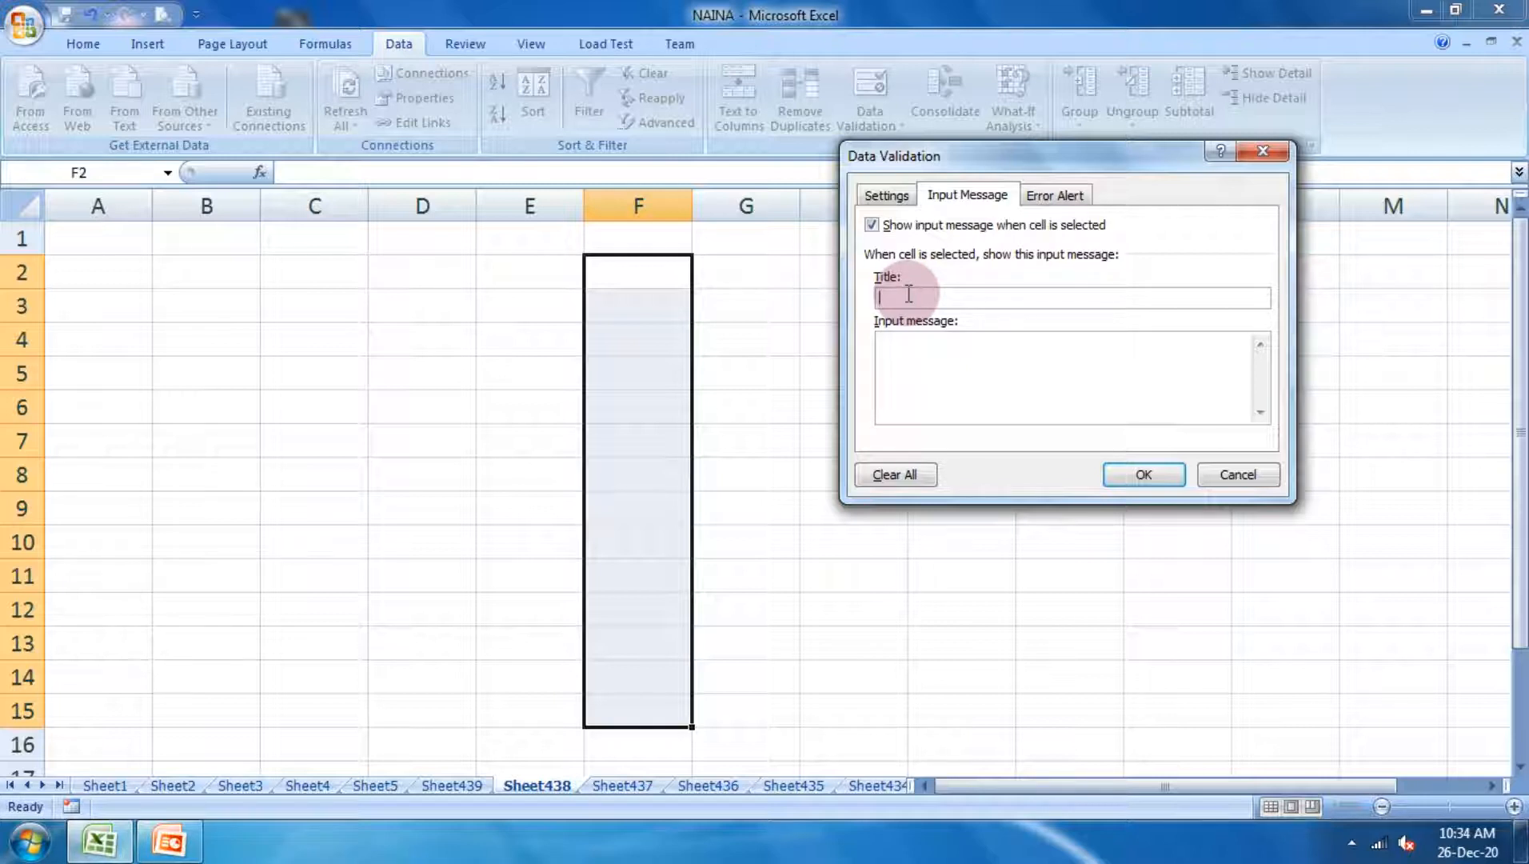
text(number marks)
click(915, 346)
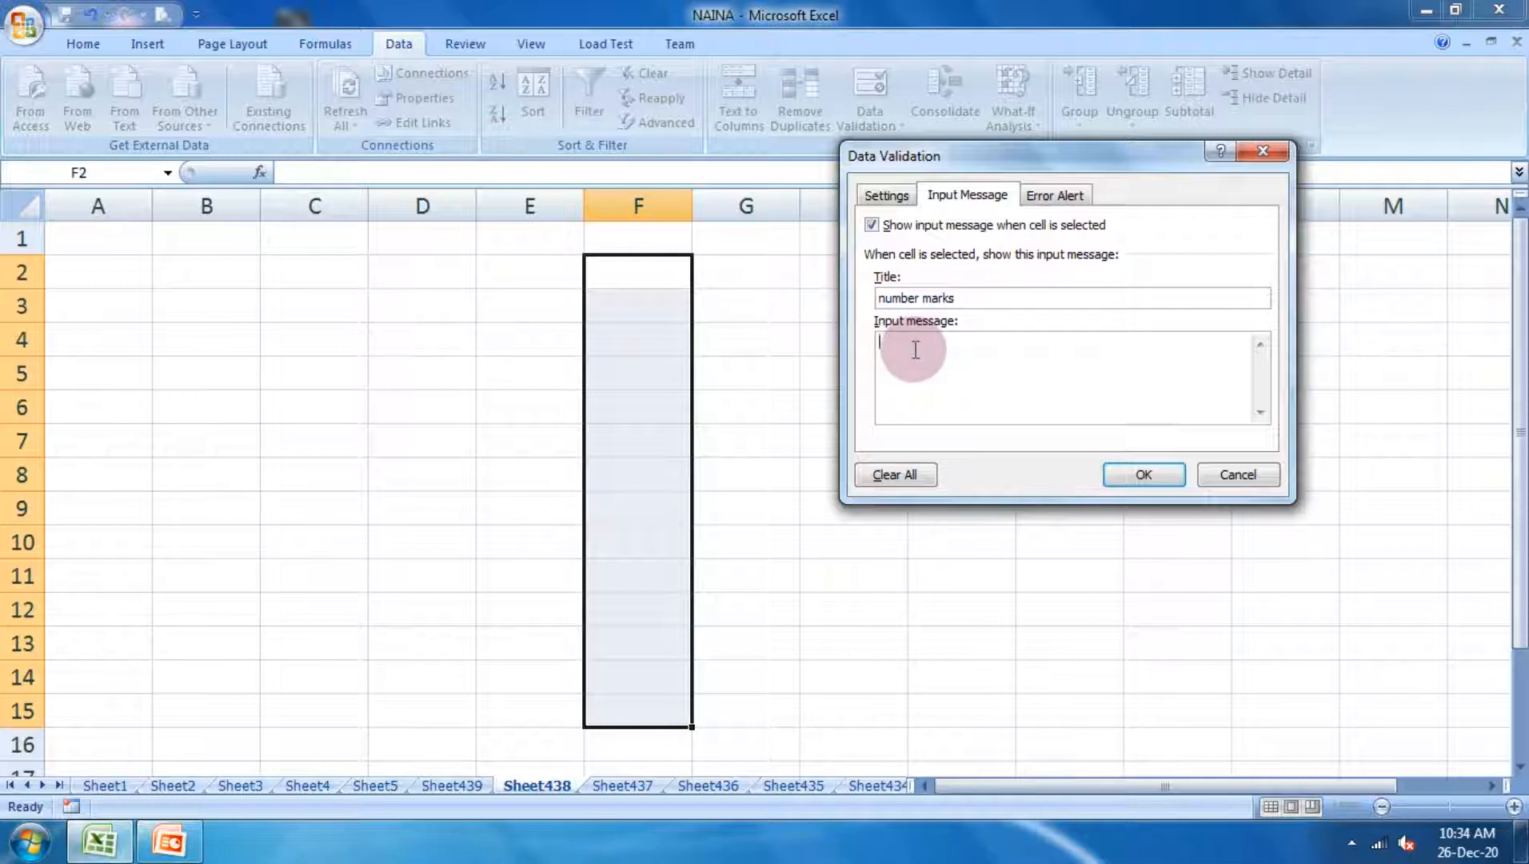
text(student the students marks)
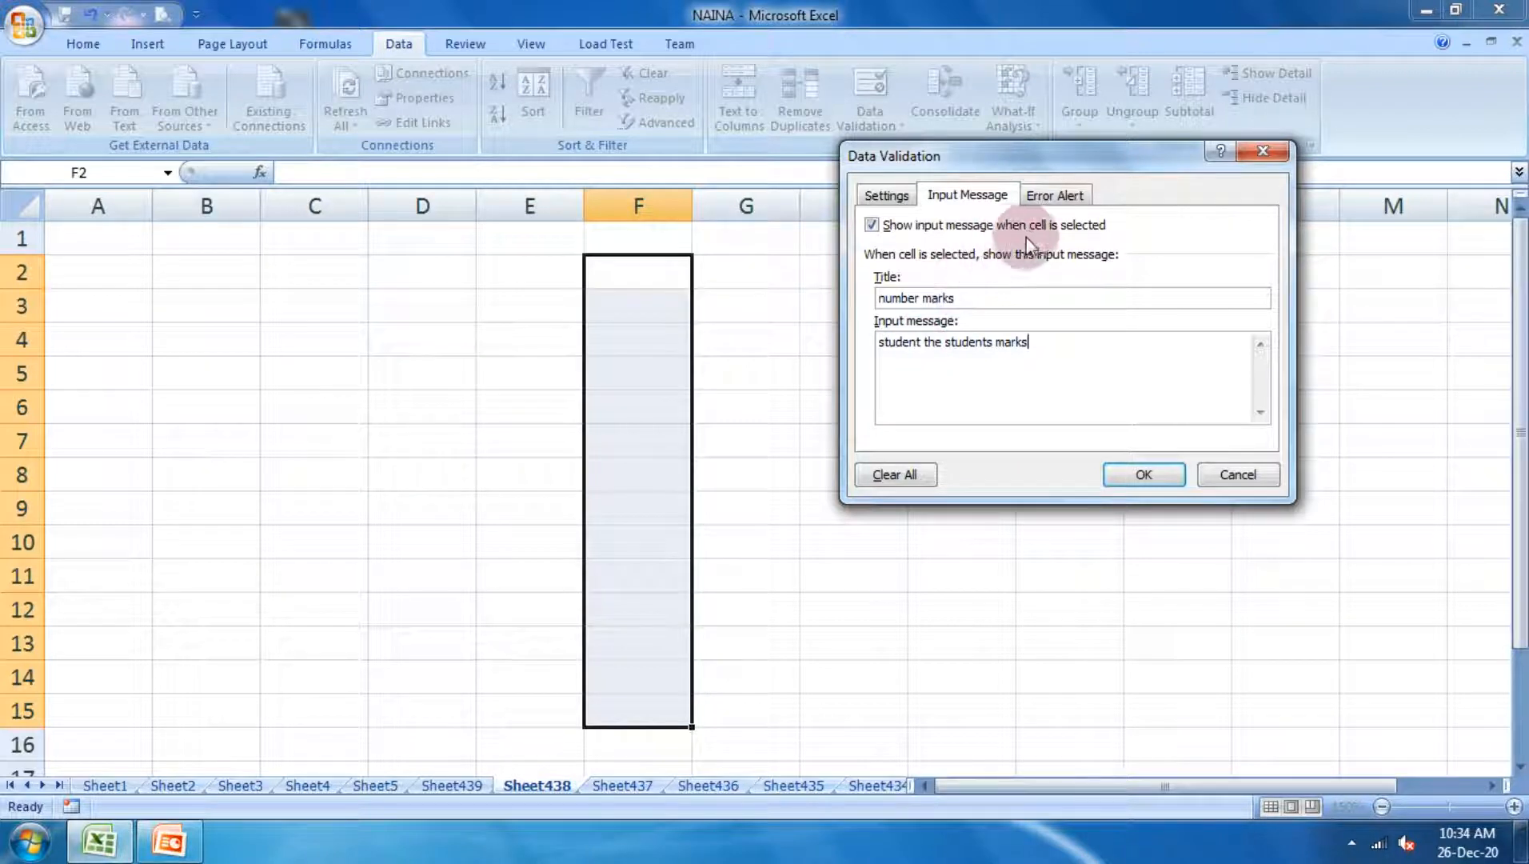
Set the error alert message to 'rong marka' and apply the validation rule
click(1069, 197)
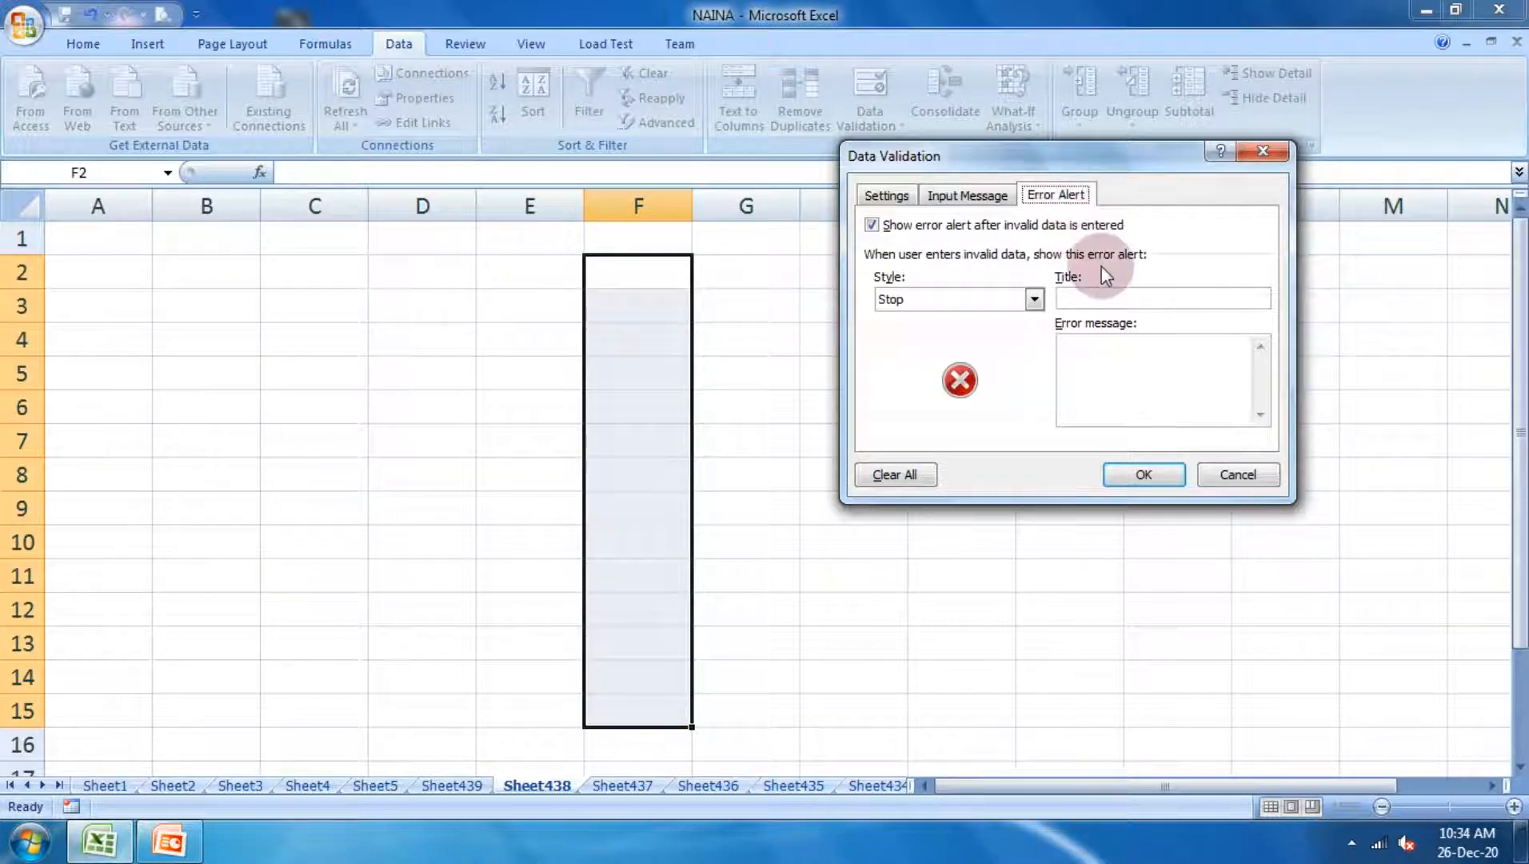
click(1151, 369)
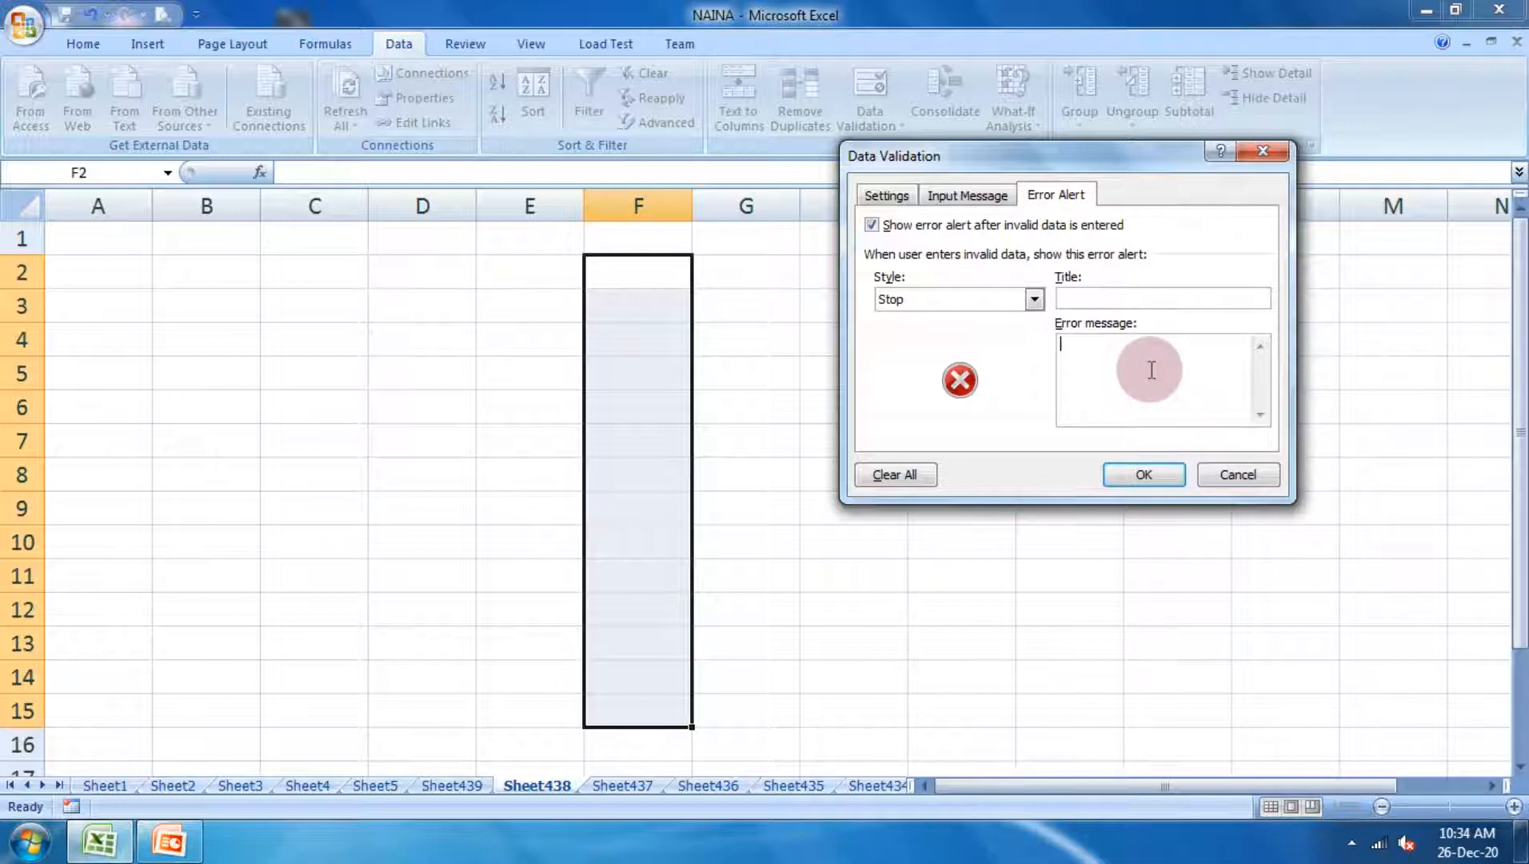
text(rong marka)
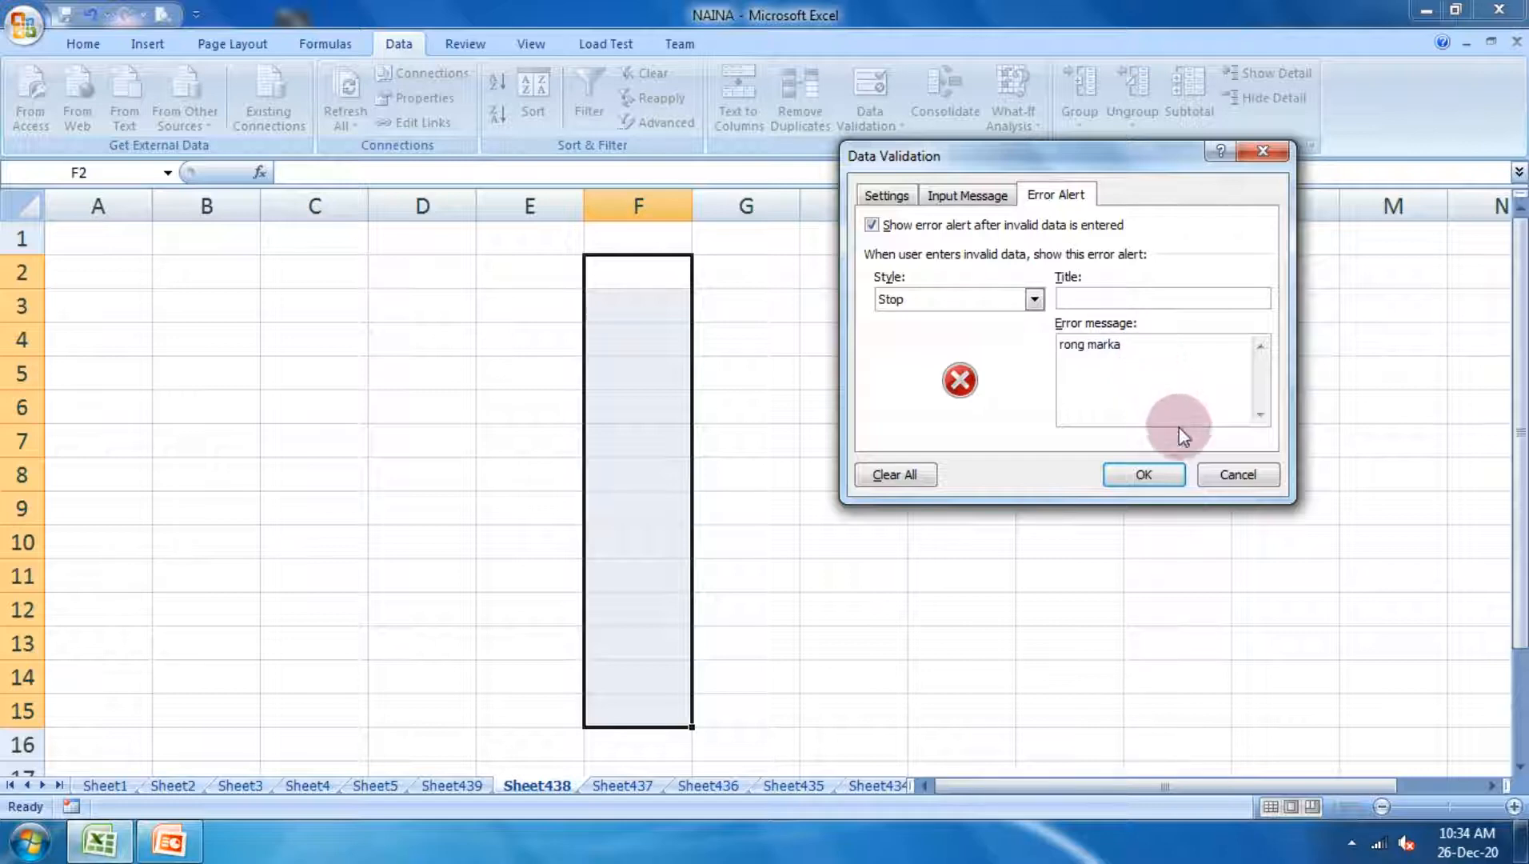
click(1145, 474)
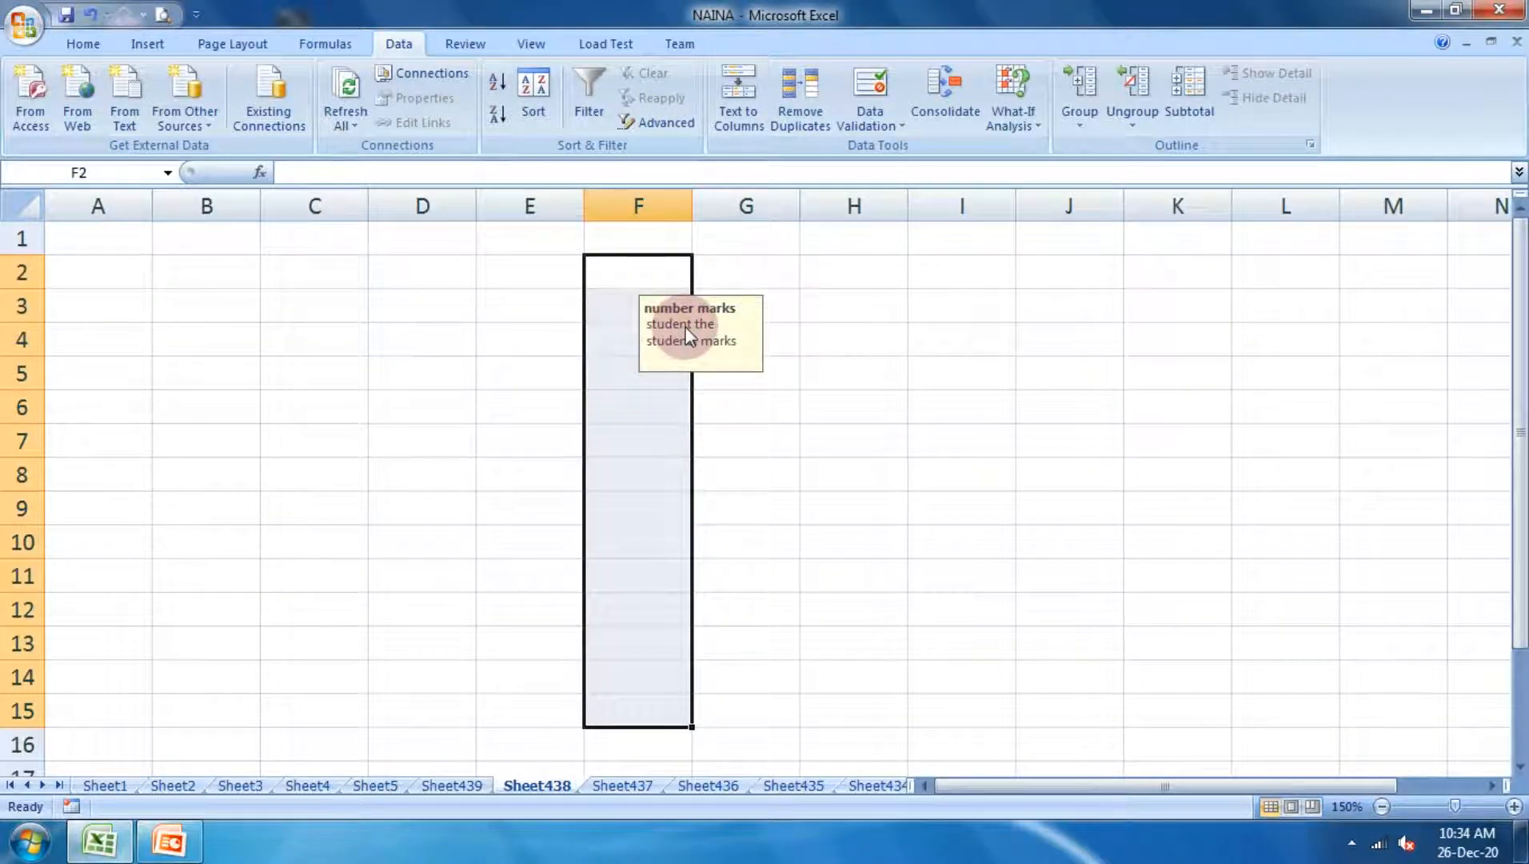
Enter marks 67, 90, 43 in F2:F4; 23 is rejected, so enter 54 in F5
text(67)
key(Return)
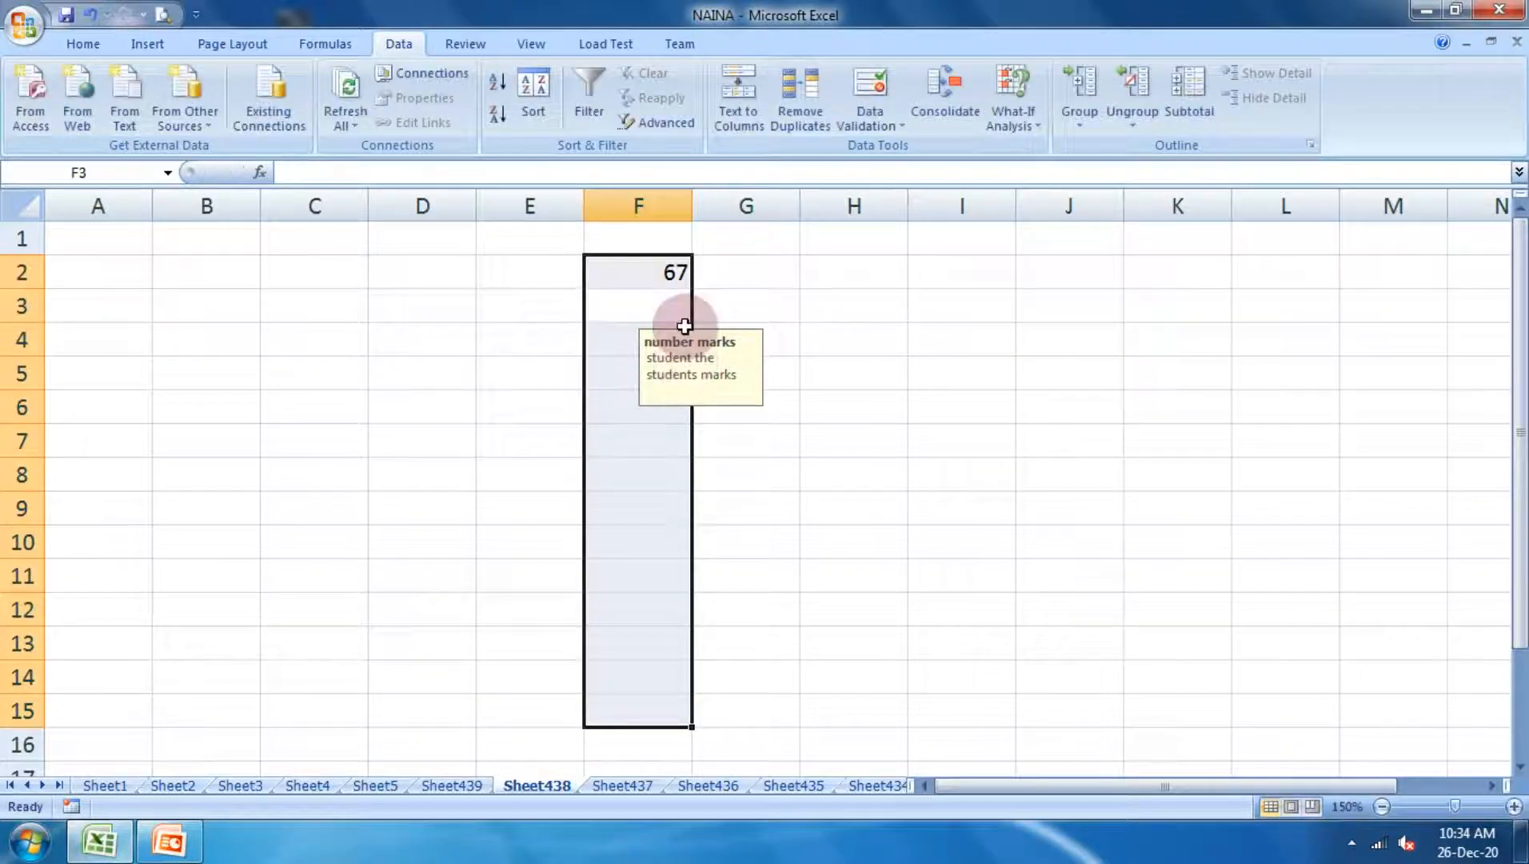
text(90)
key(Return)
text(43)
key(Return)
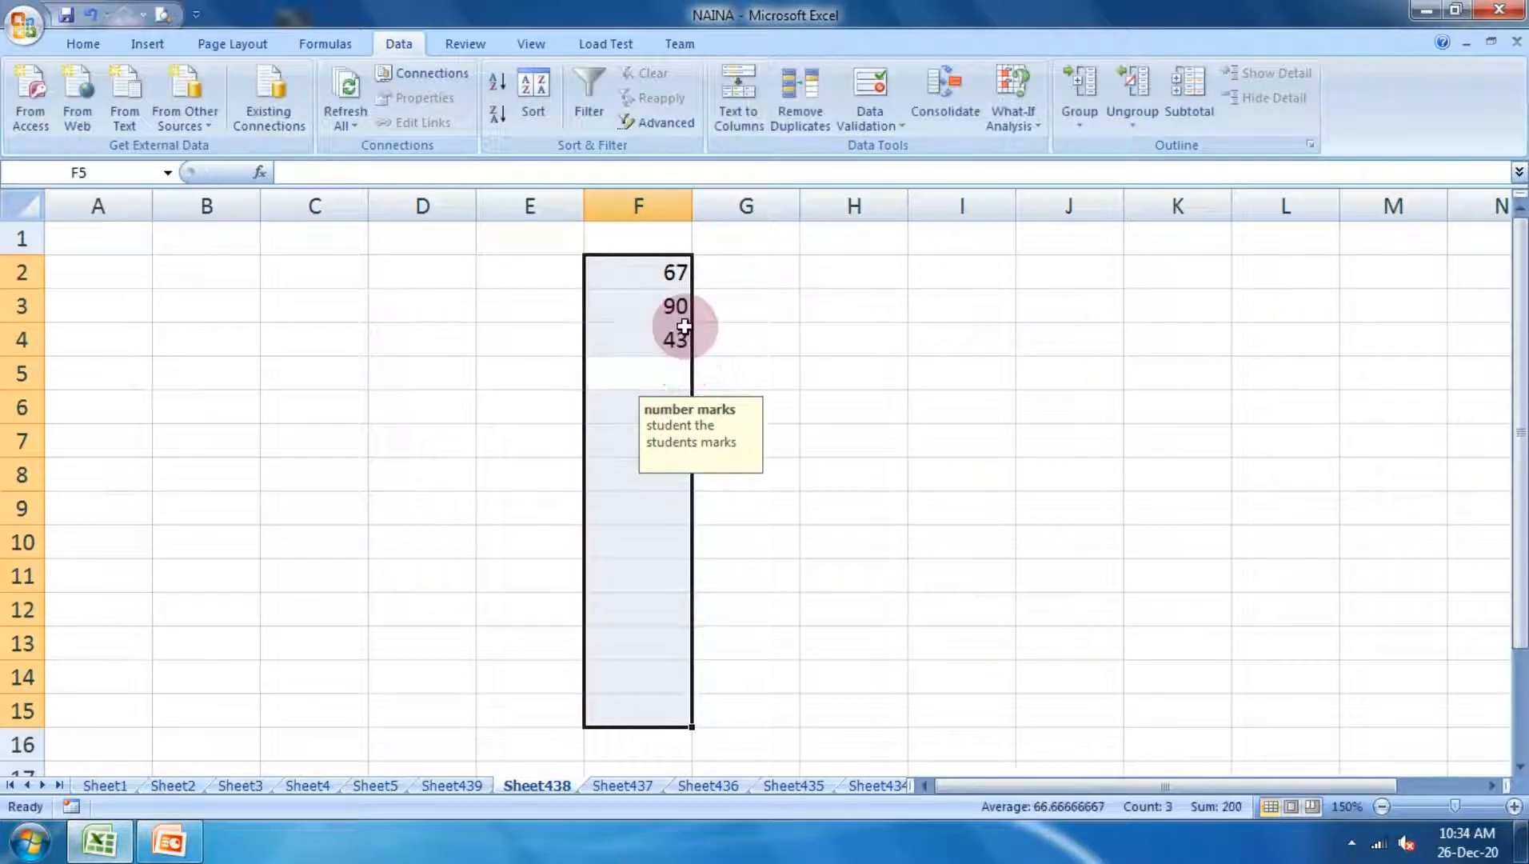
text(23)
key(Return)
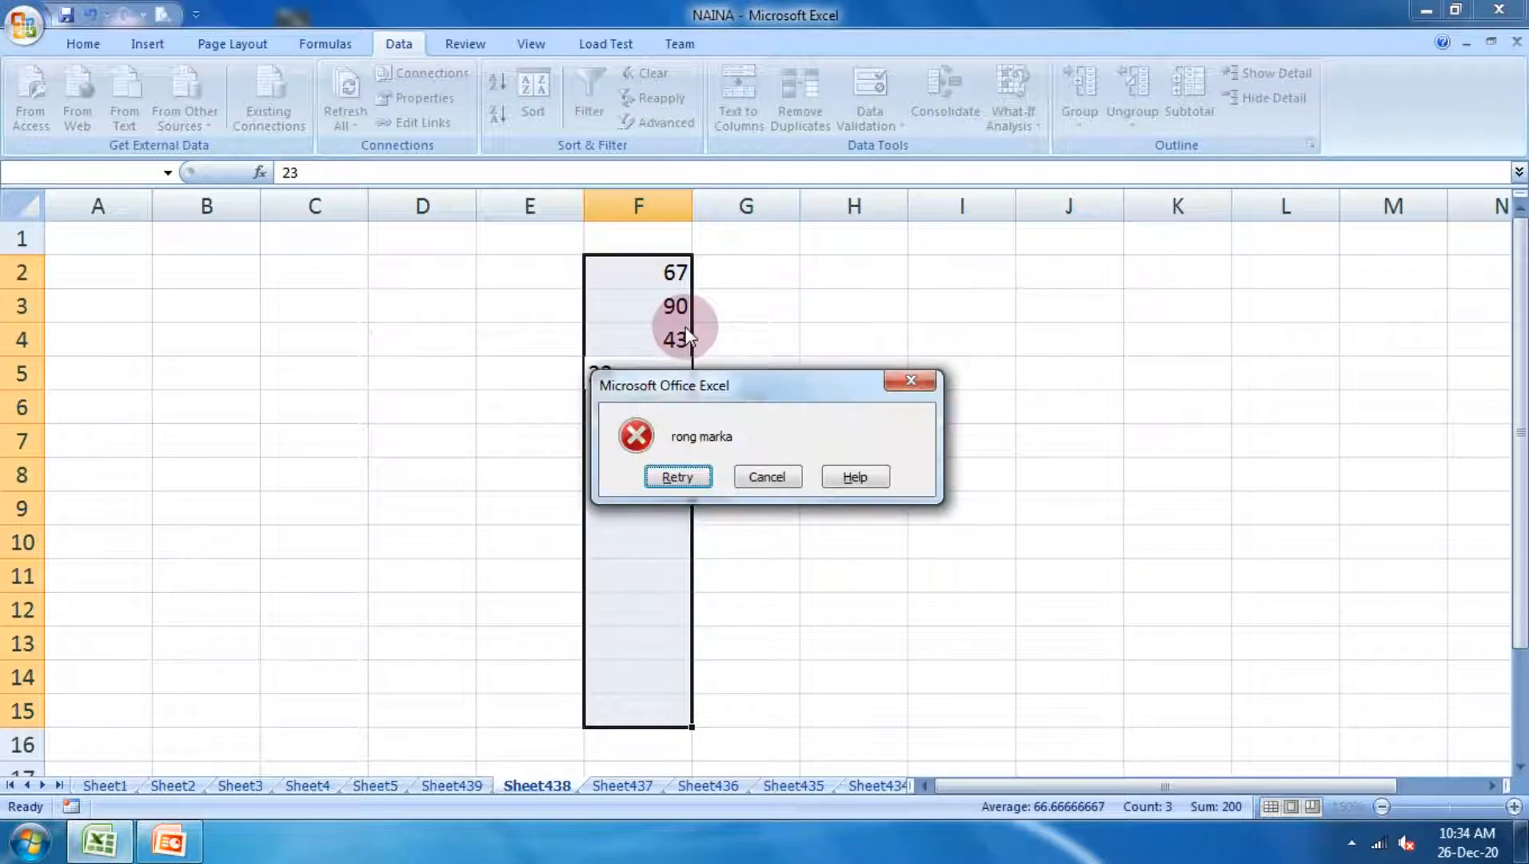
click(794, 479)
click(597, 372)
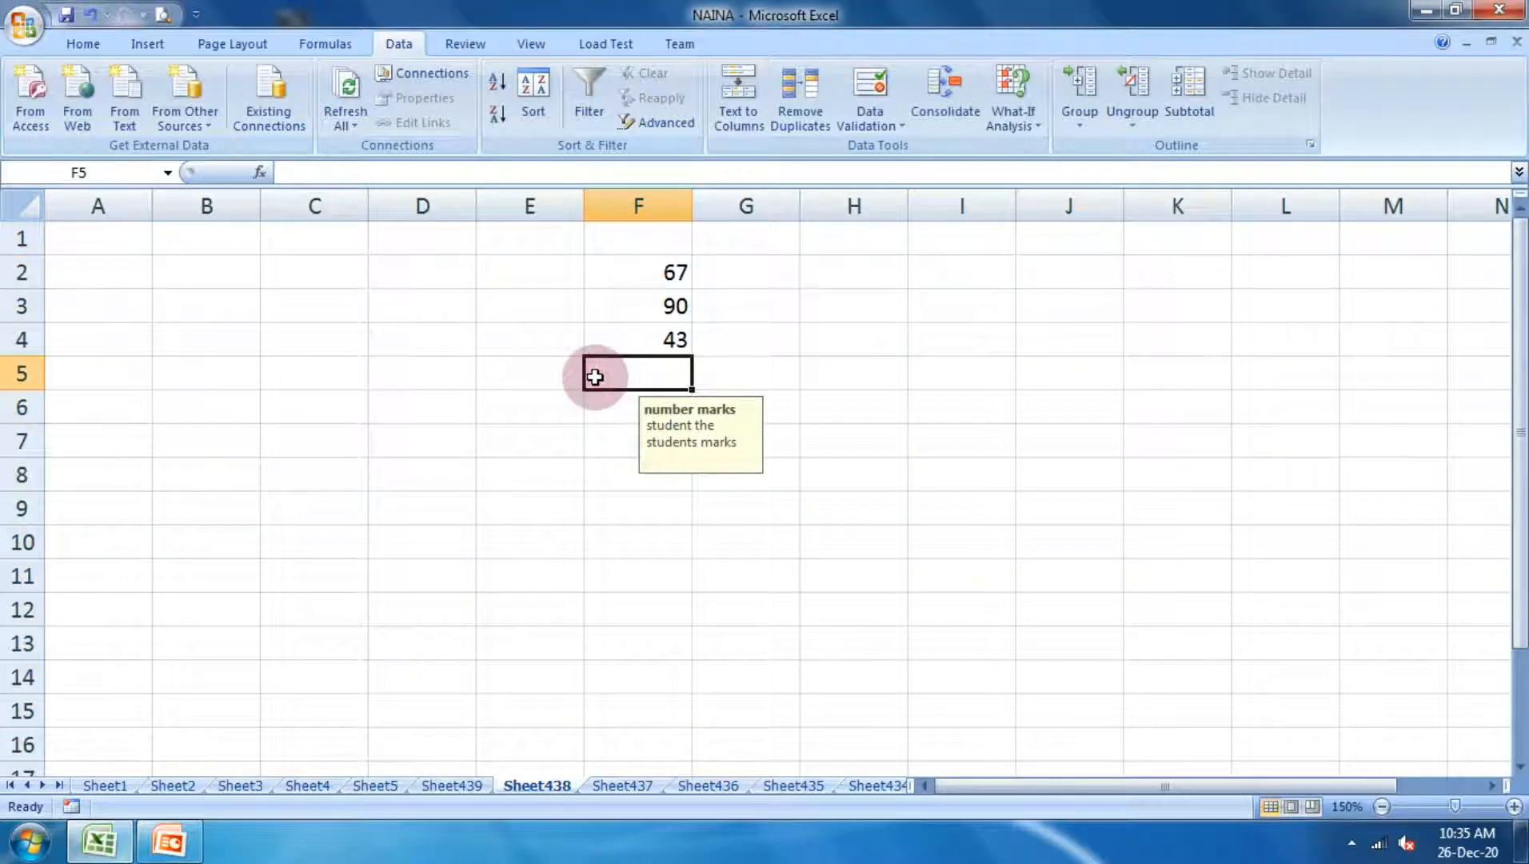
text(54)
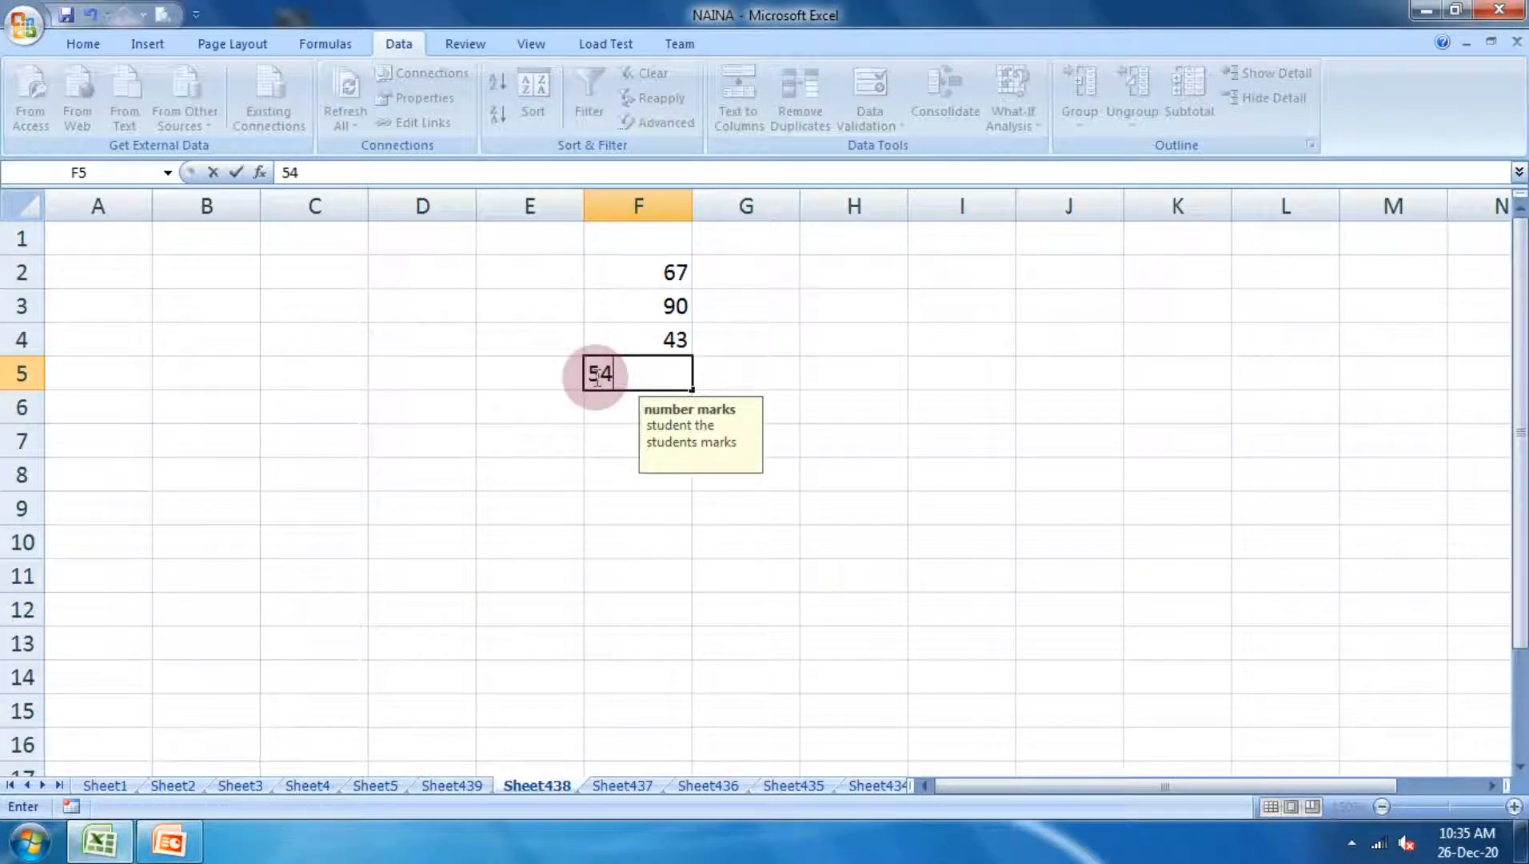
key(Return)
Test 12 in F6, enter 33 and 100 in F6:F7, and see 101 rejected
text(12)
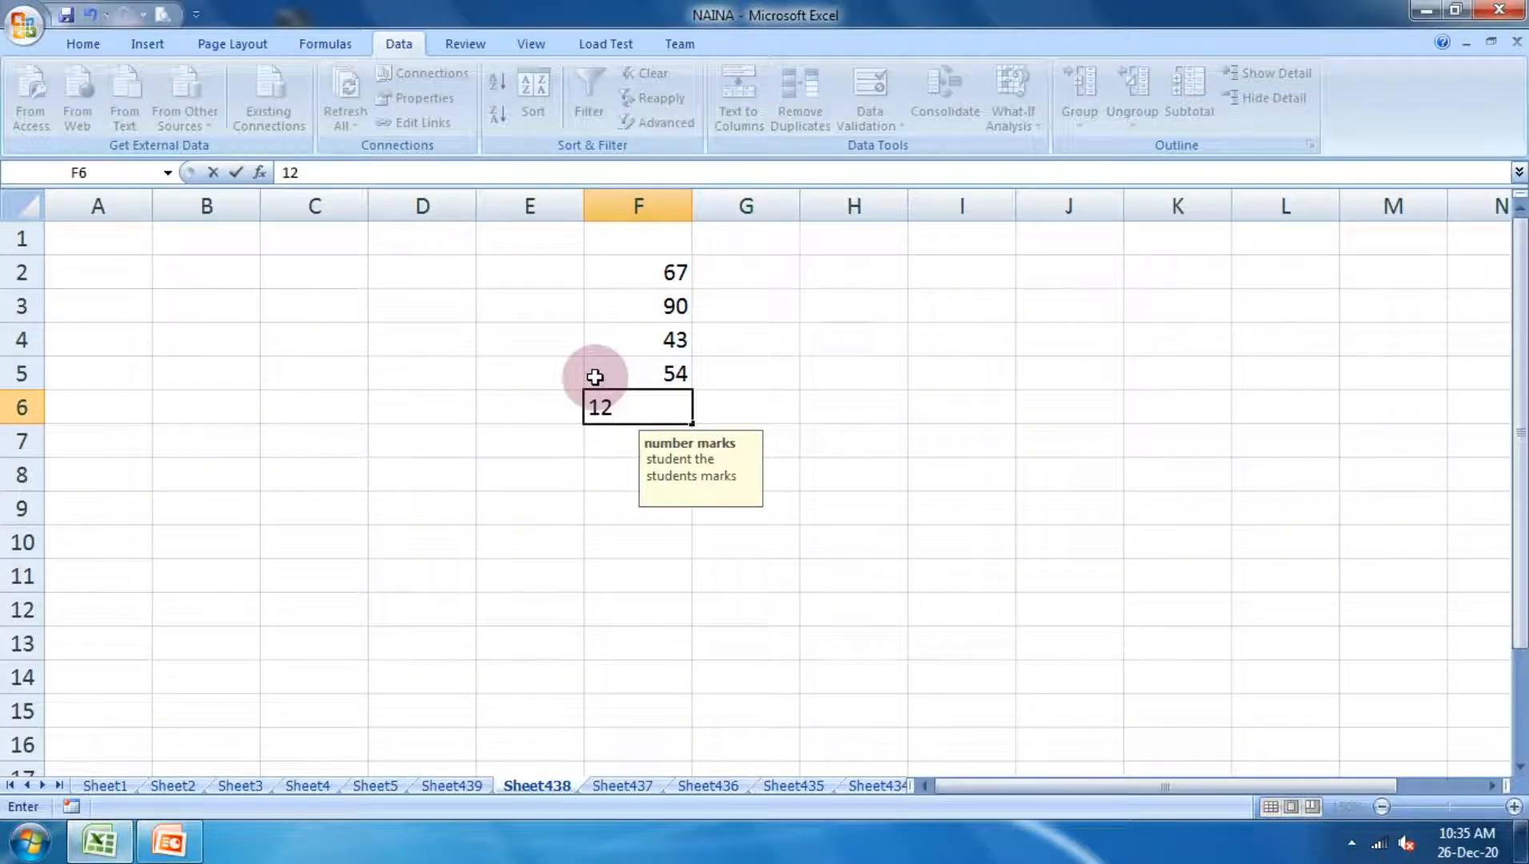
key(Return)
key(Return)
text(33)
key(Return)
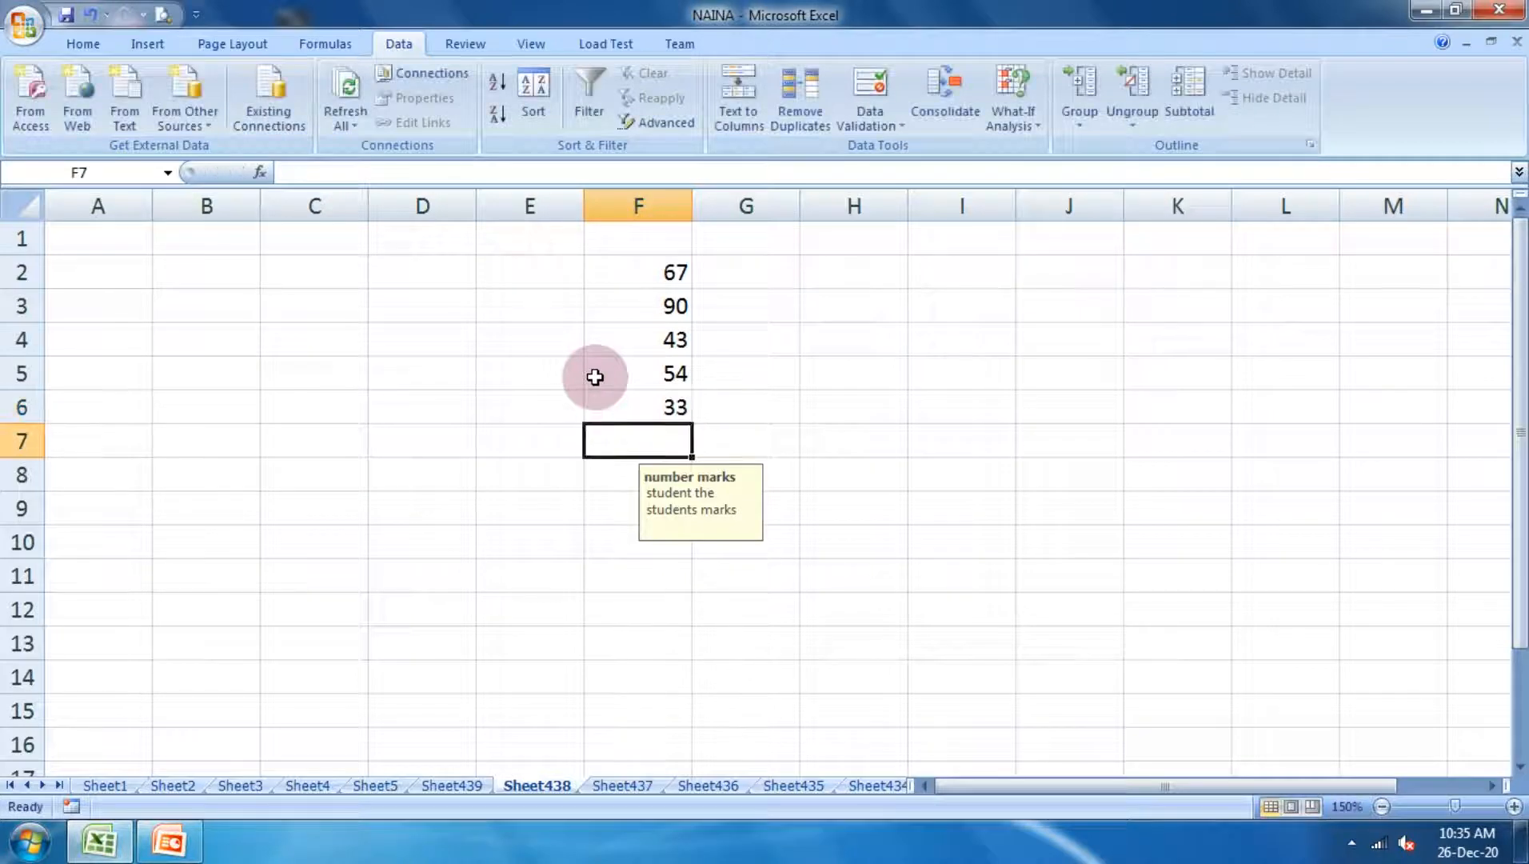
text(100)
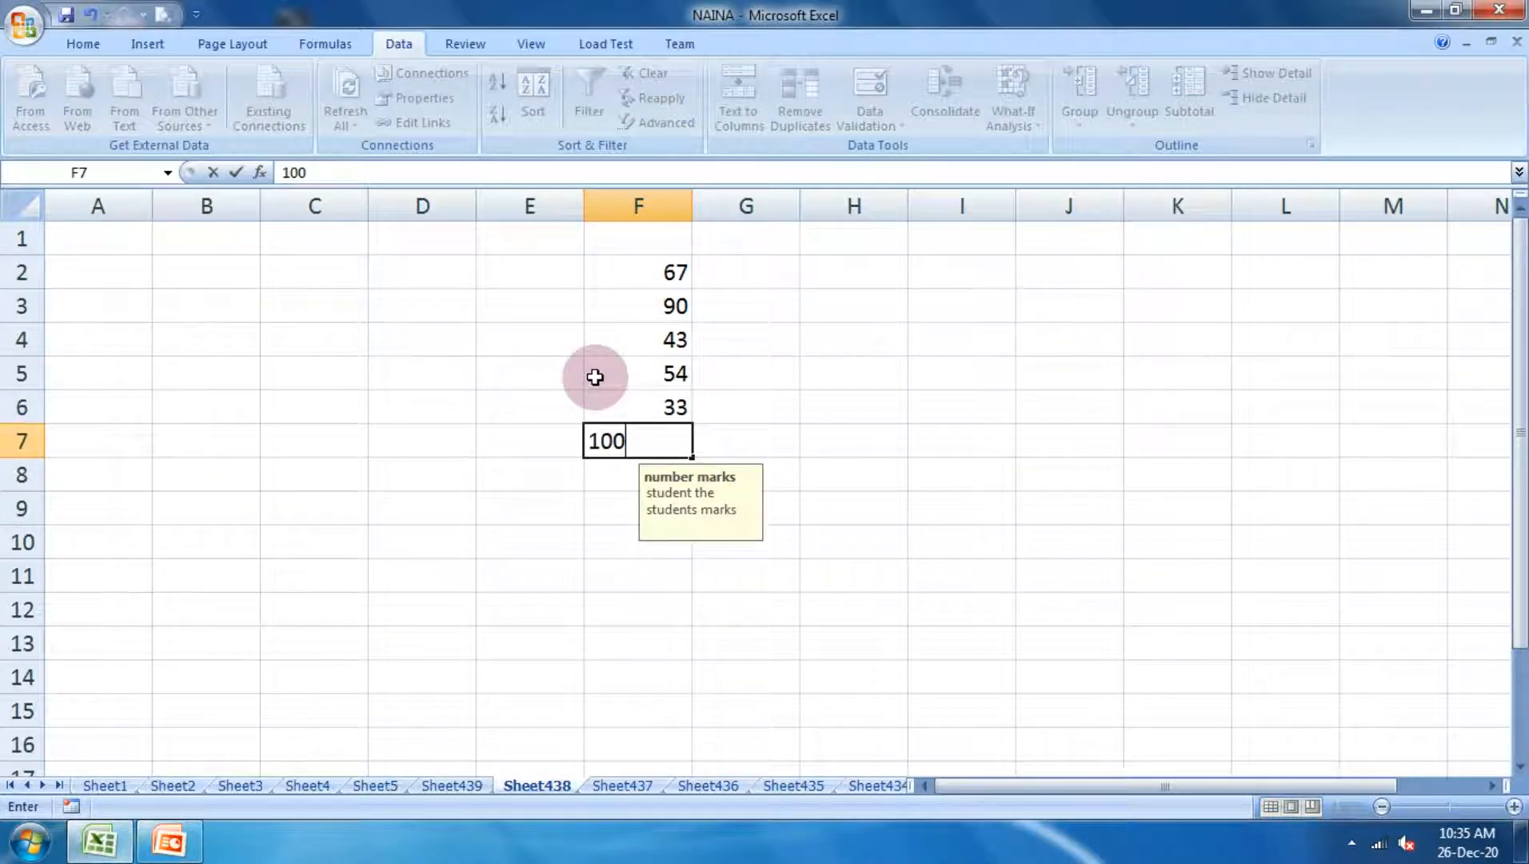
key(Return)
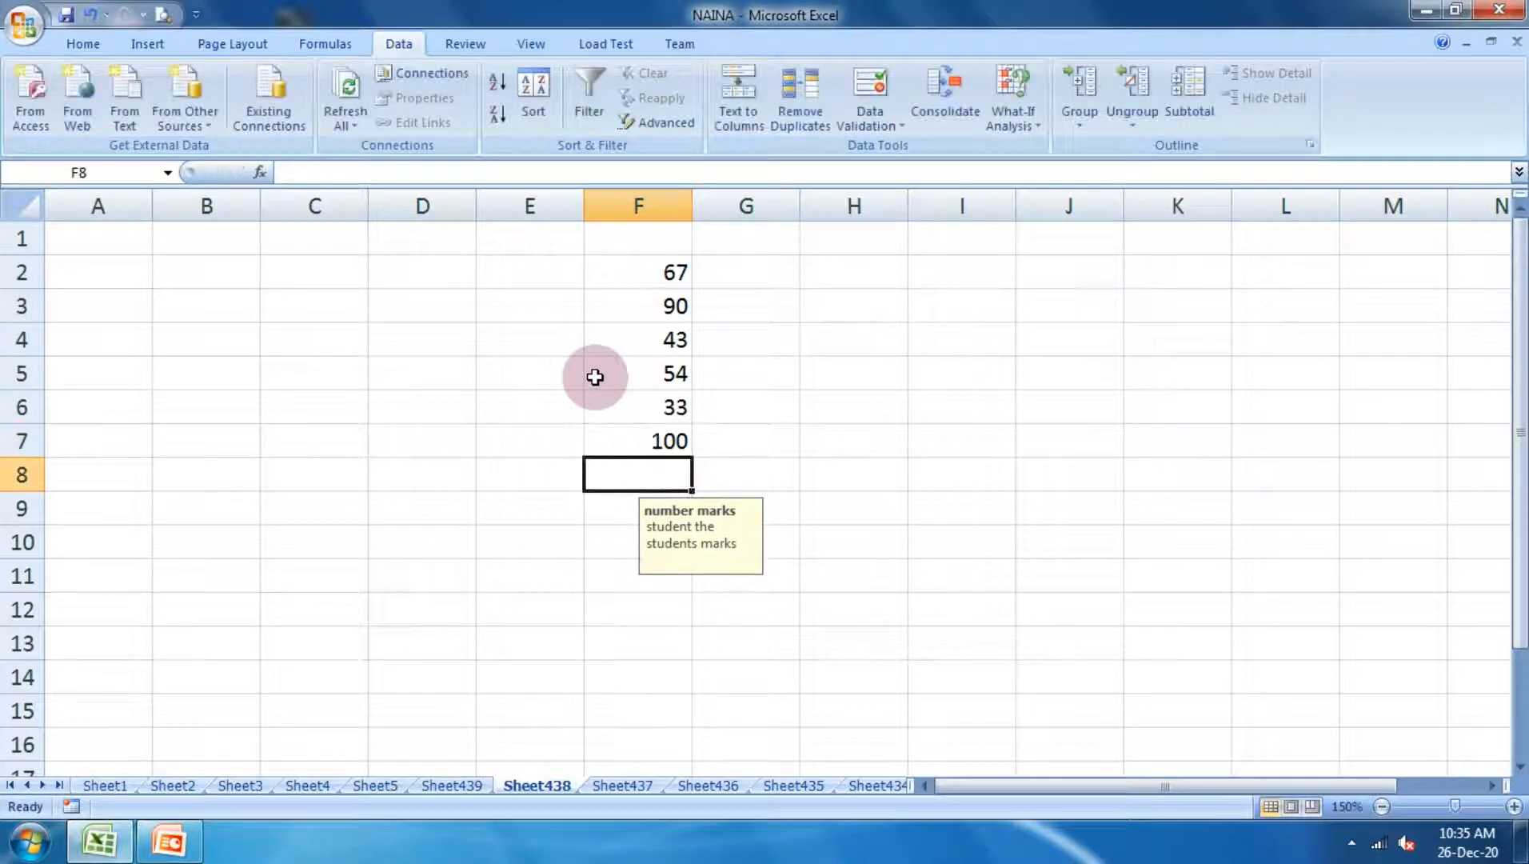
text(101)
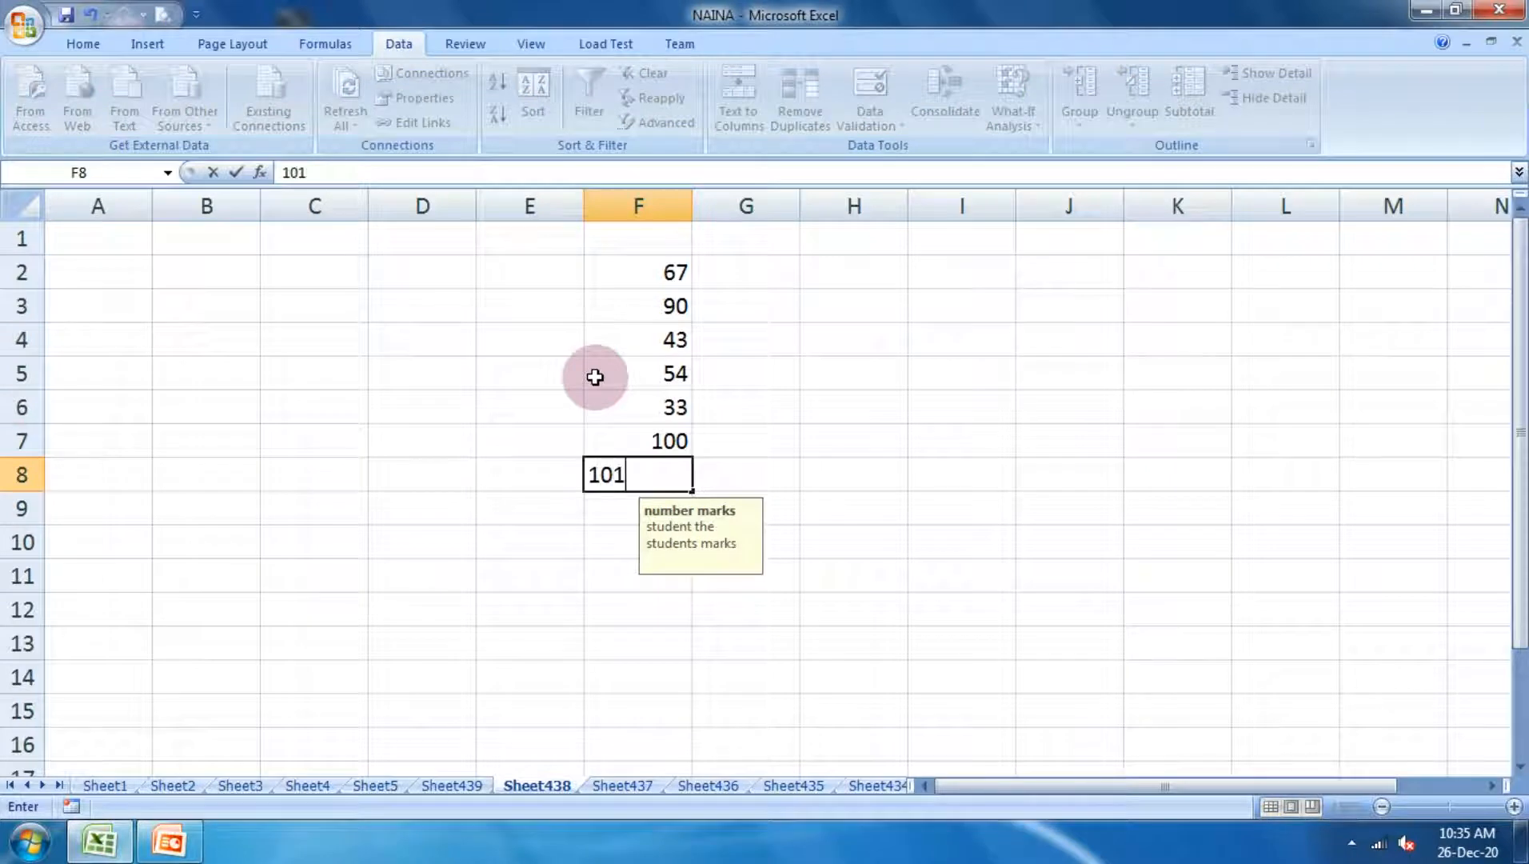
key(Return)
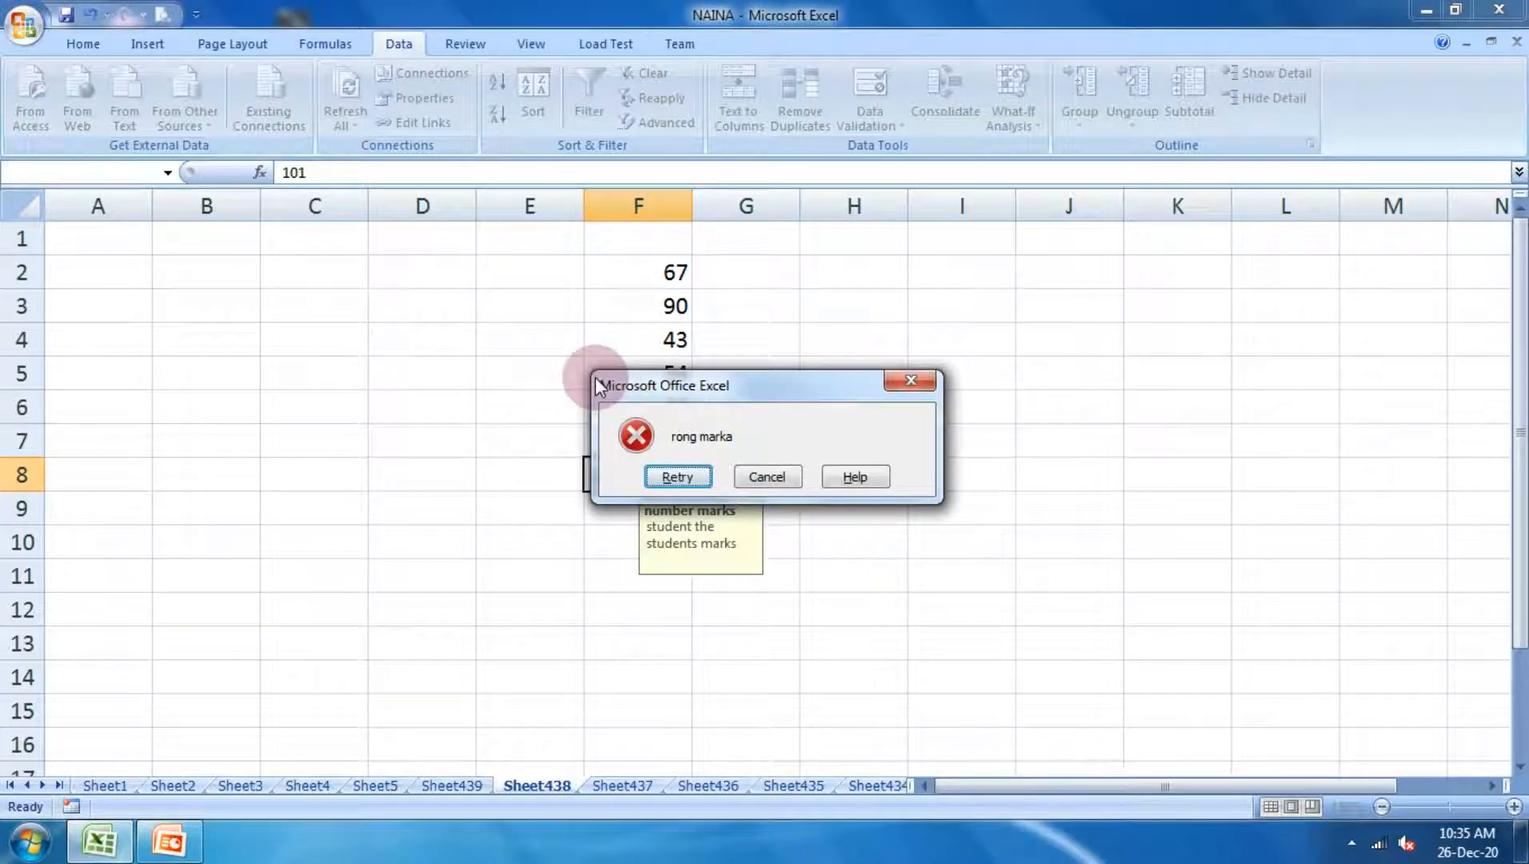
click(910, 379)
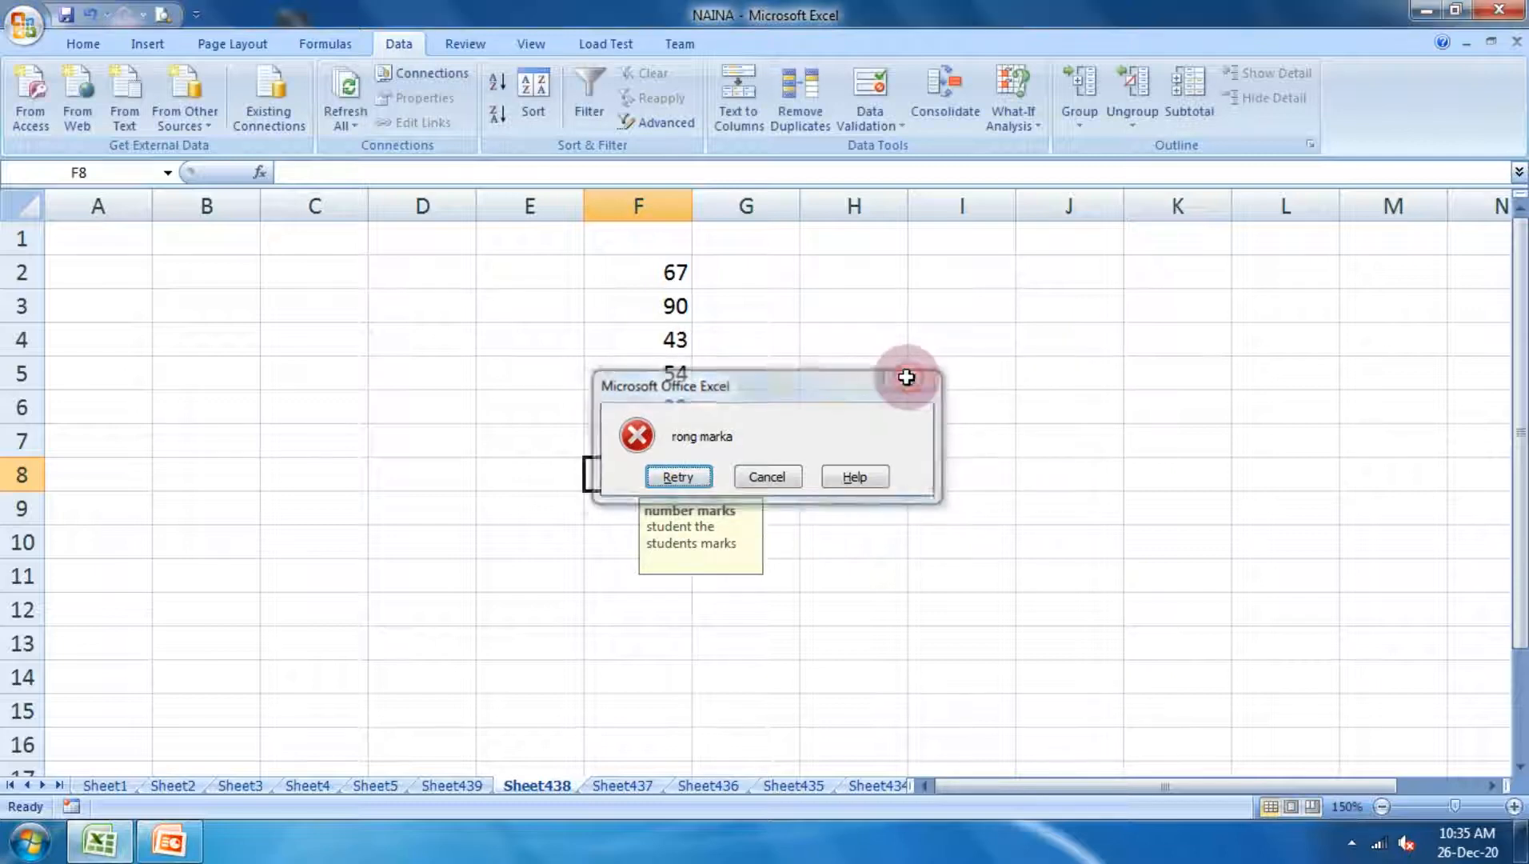
scroll(882, 415, down, 4)
Check F15's 'number marks' prompt and enter 21 in F16
click(600, 464)
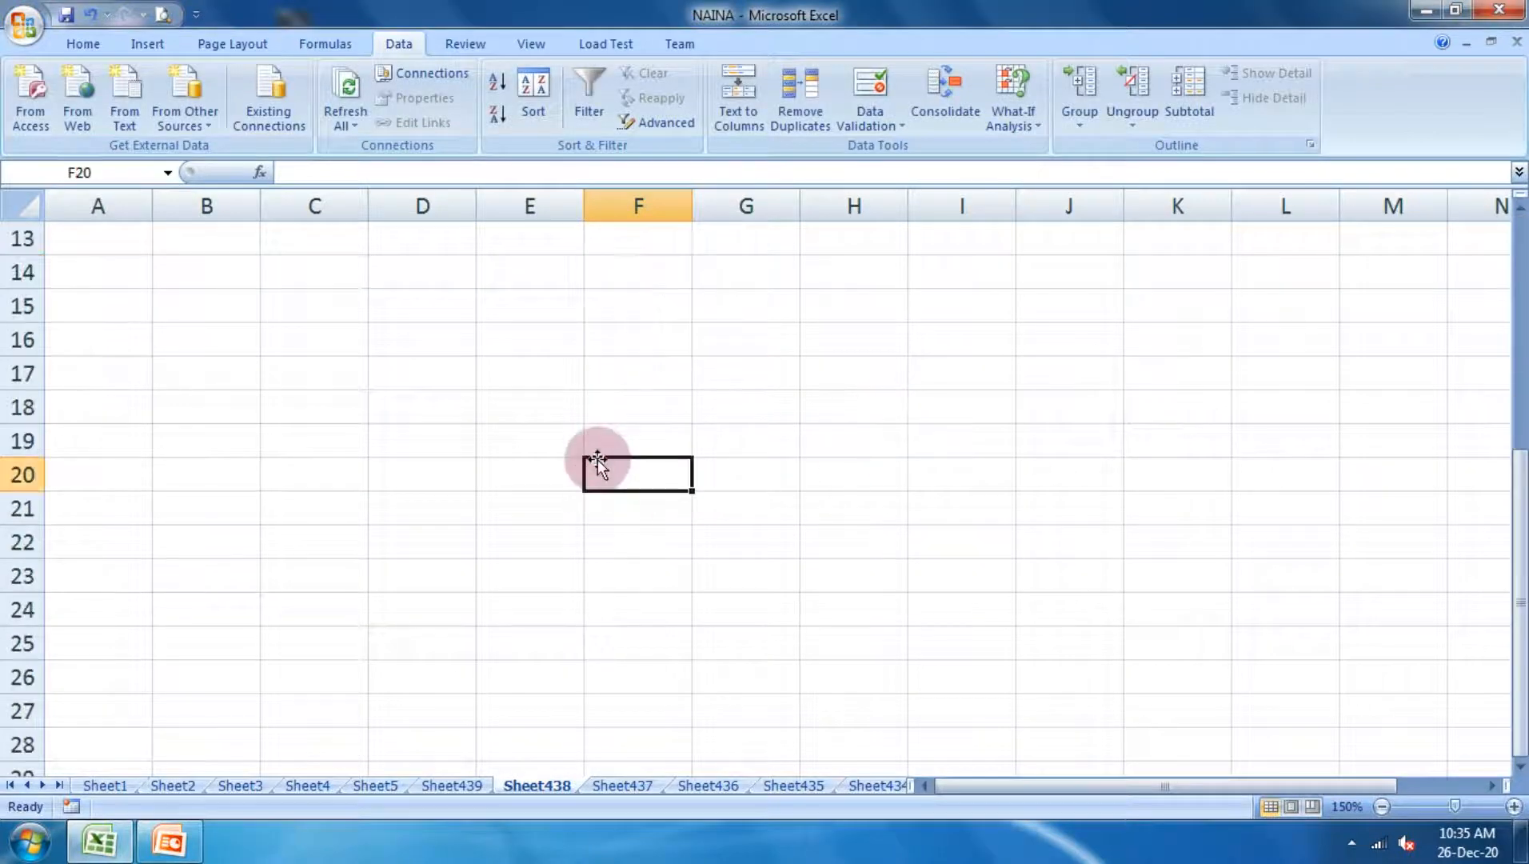
click(602, 328)
click(626, 302)
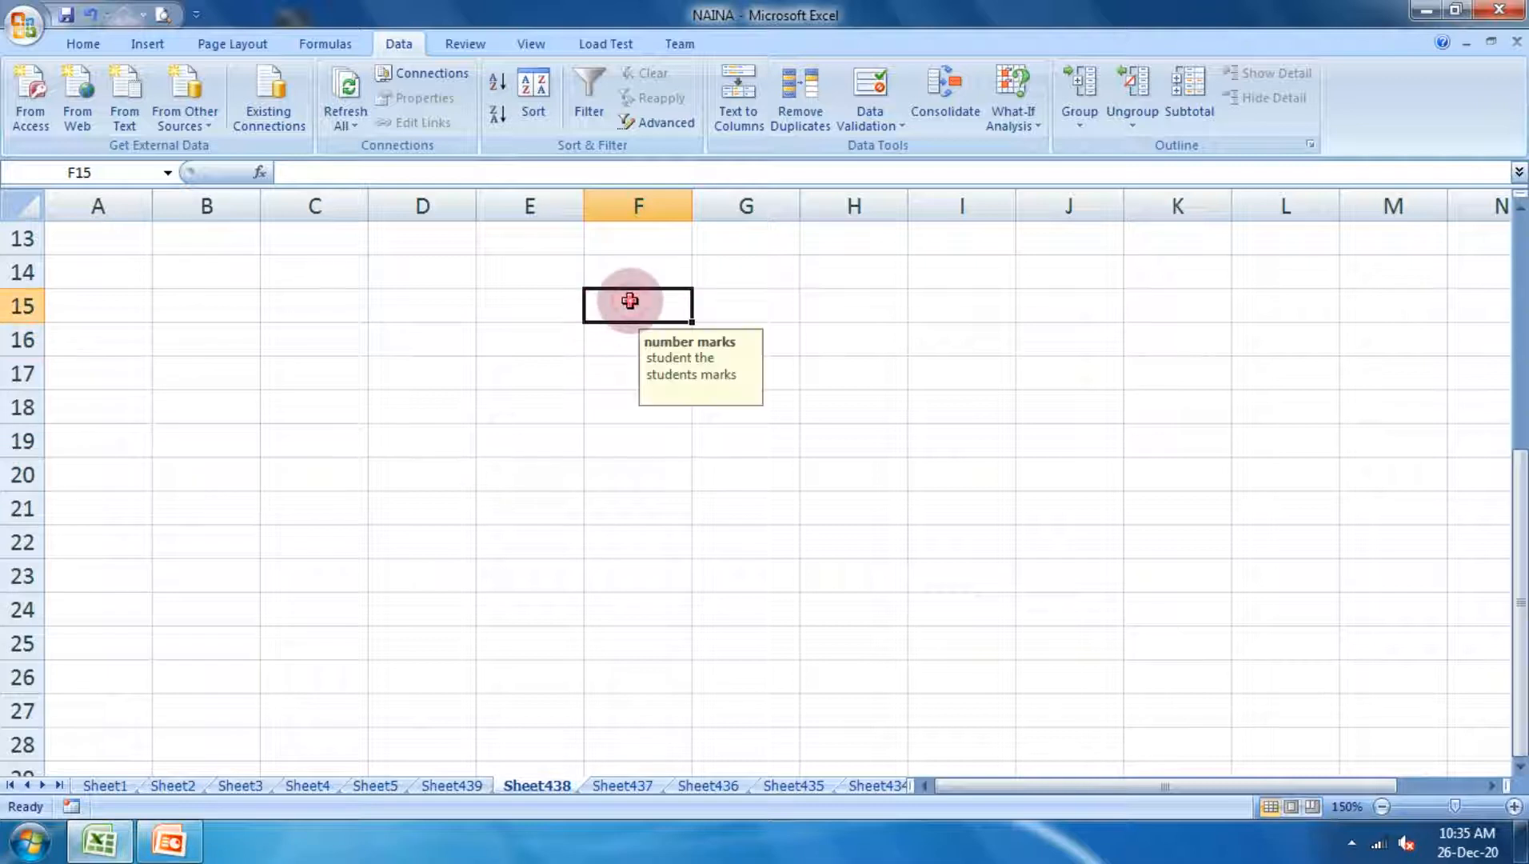
click(629, 349)
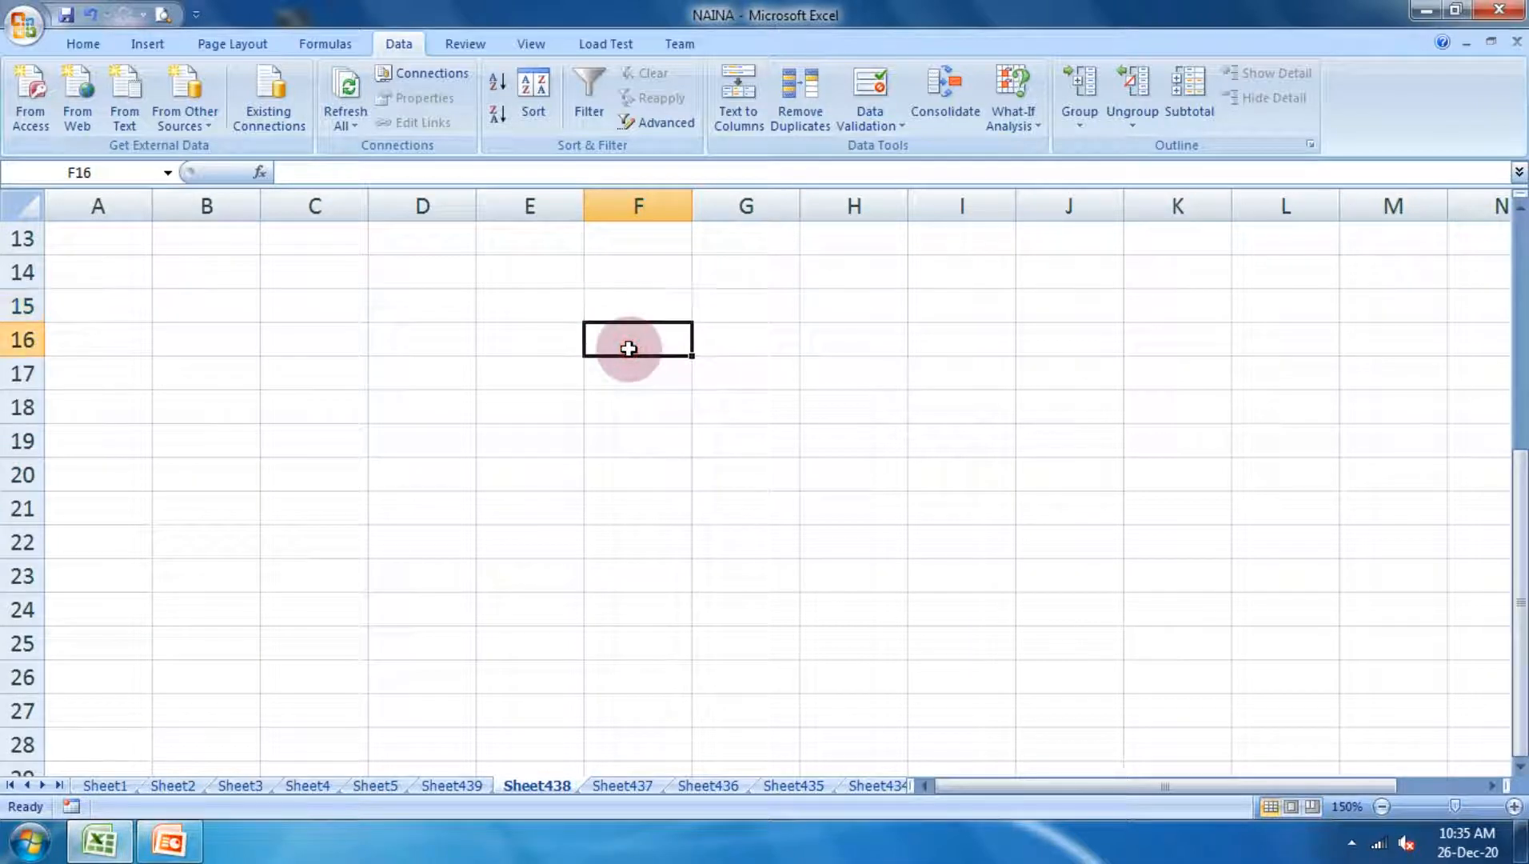
text(21)
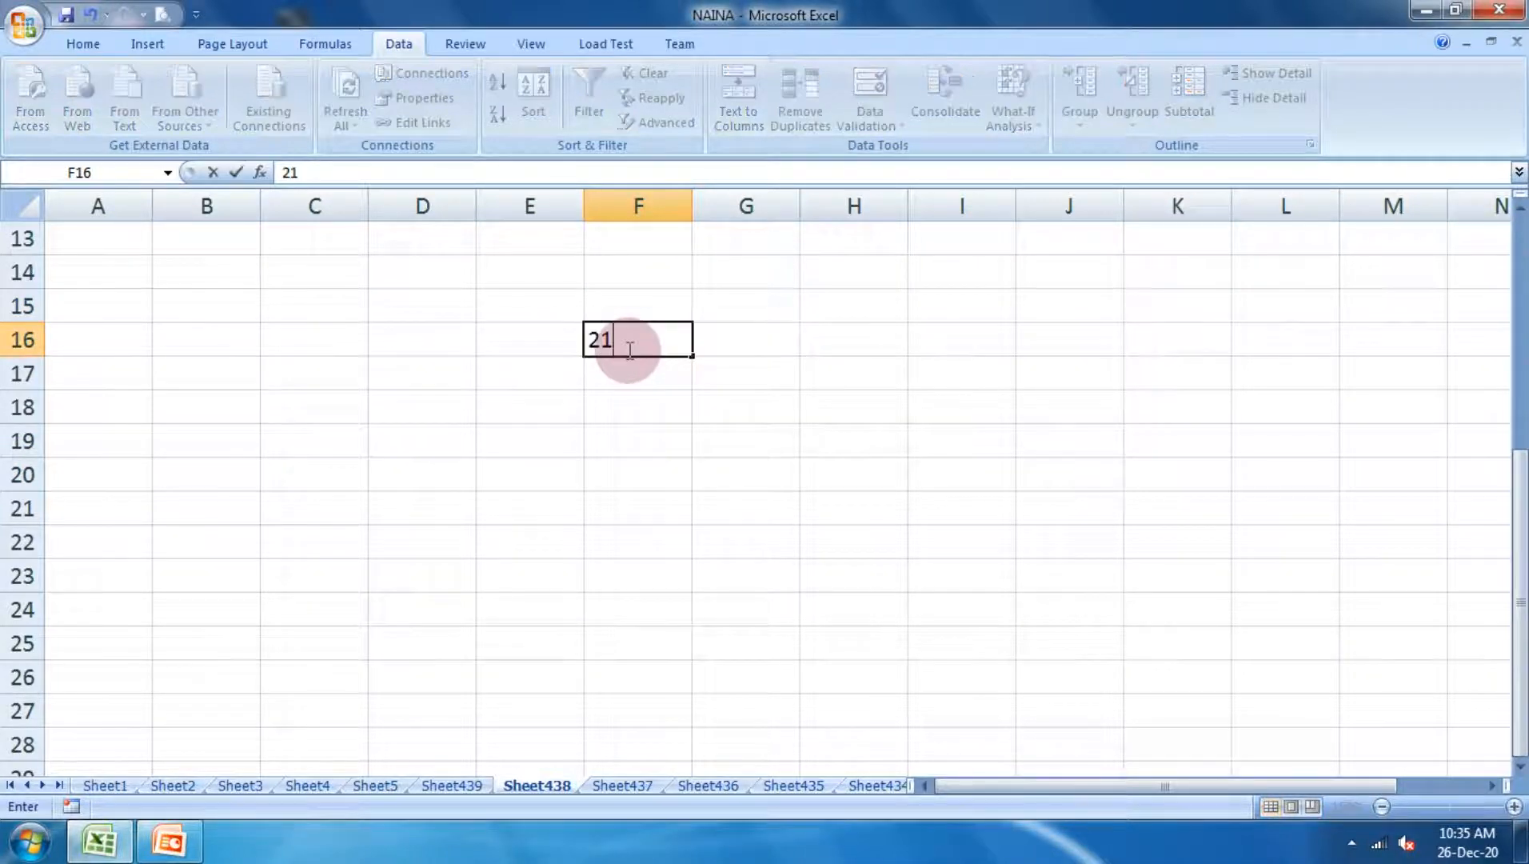
key(Return)
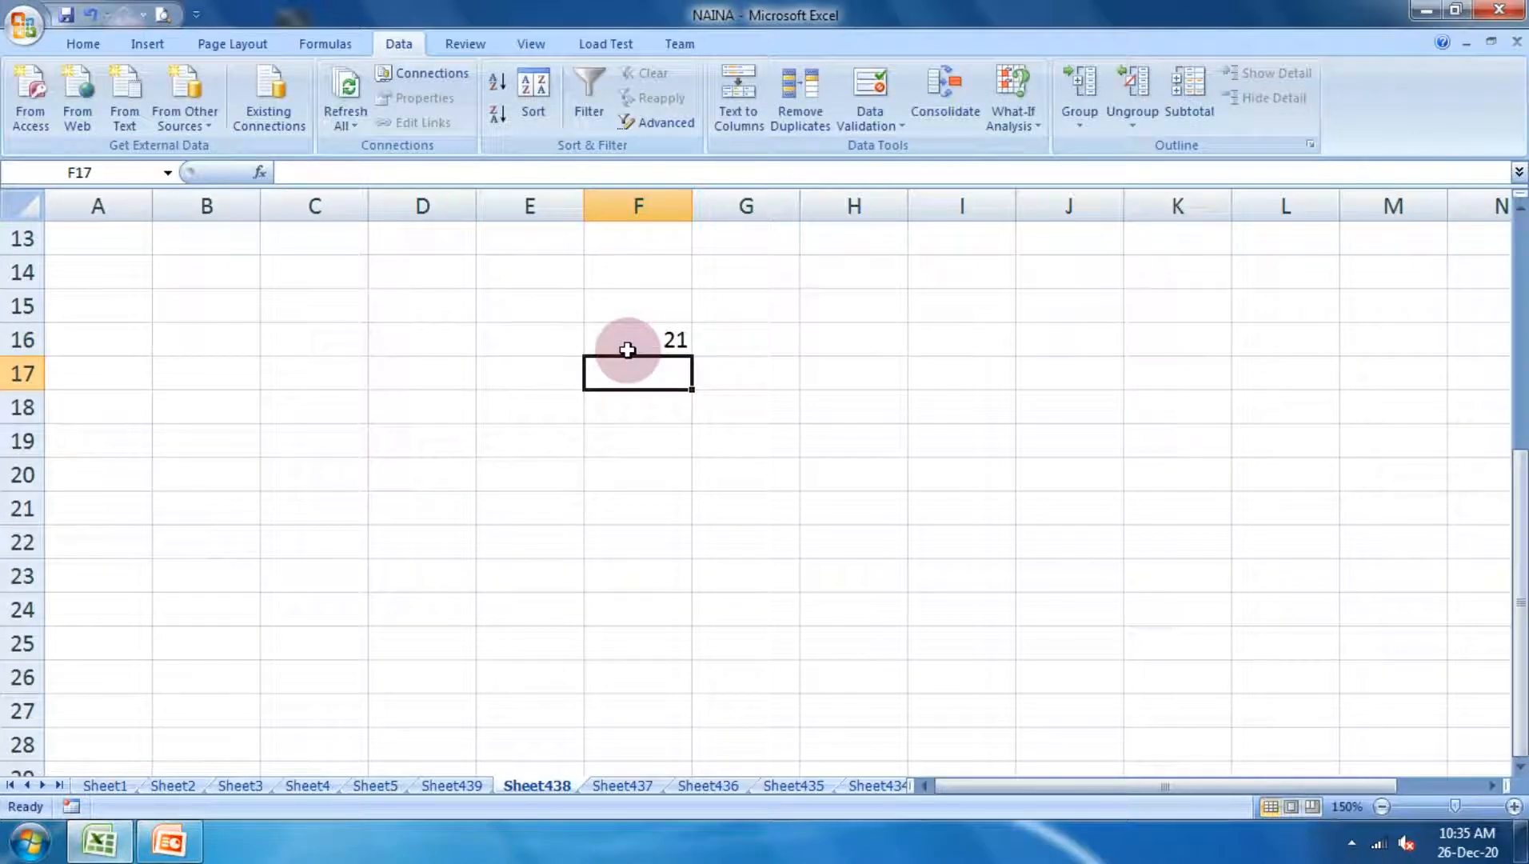
Fill F15's marks validation down column F to row 30, clearing F16
click(628, 314)
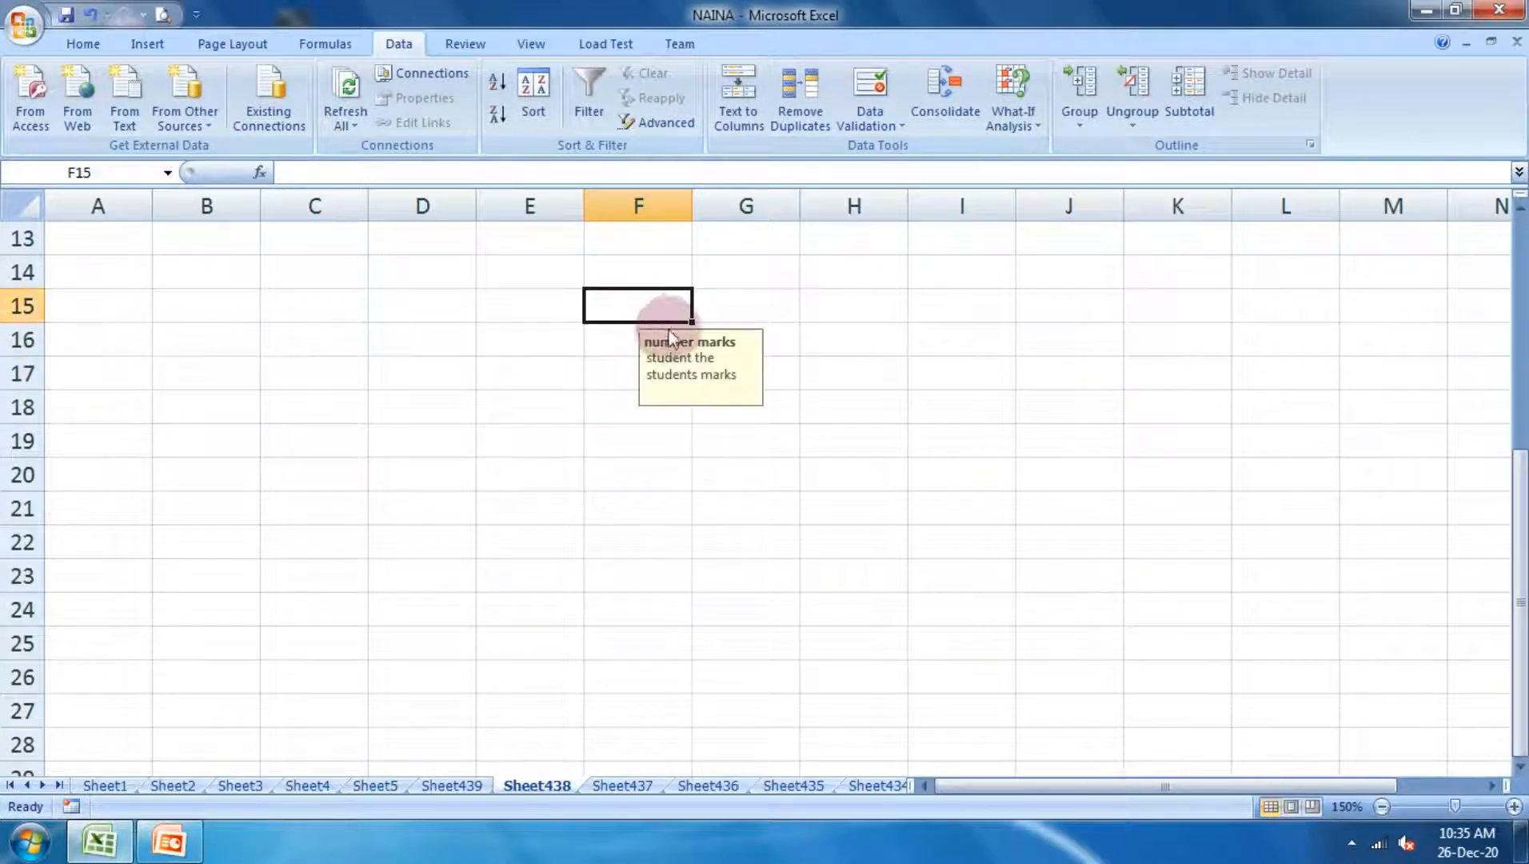
drag(693, 321, 632, 755)
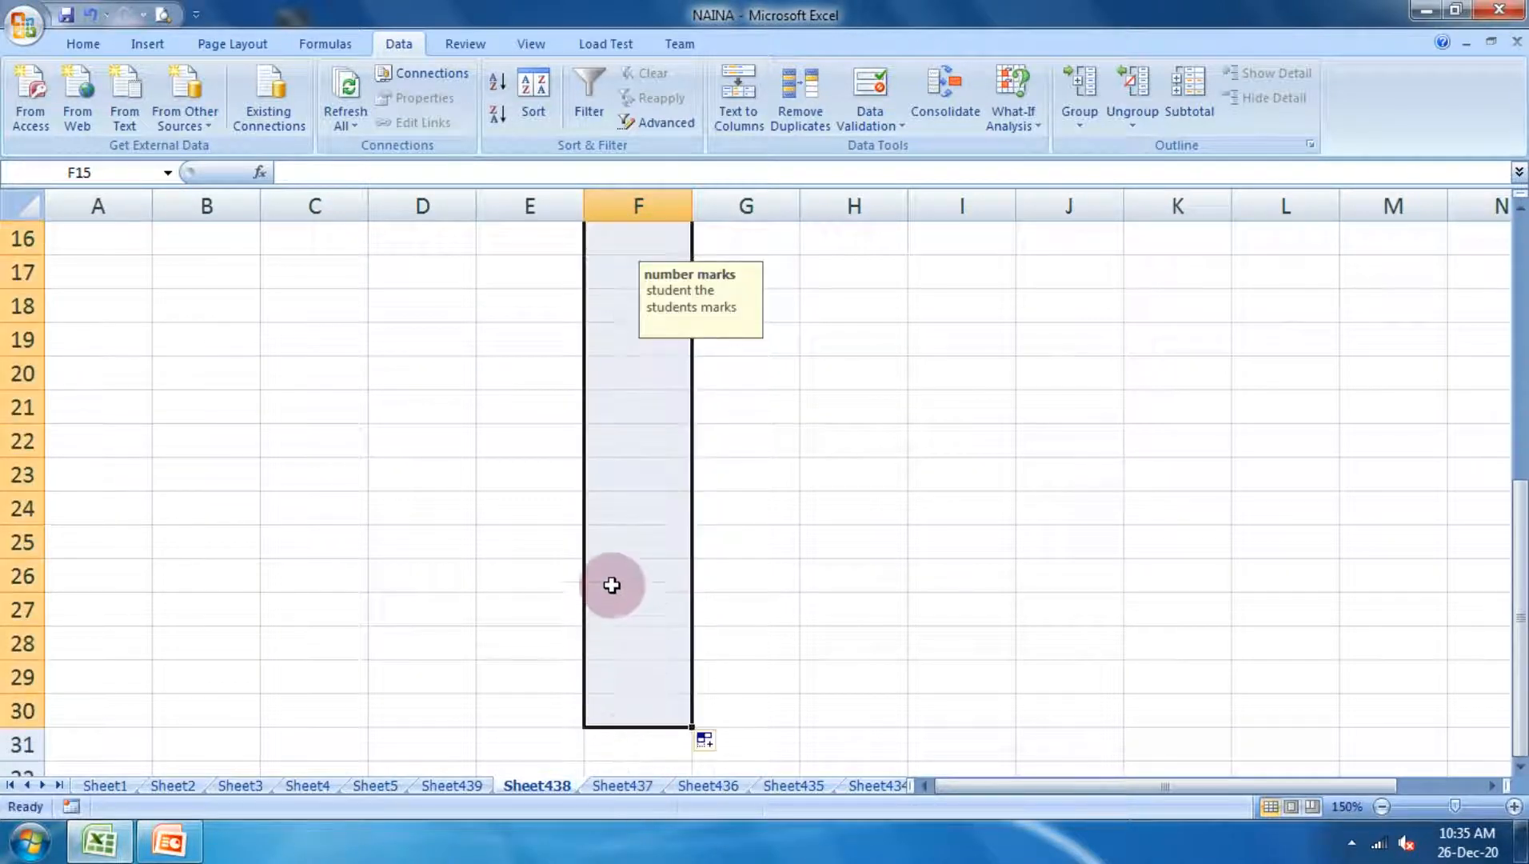
click(612, 569)
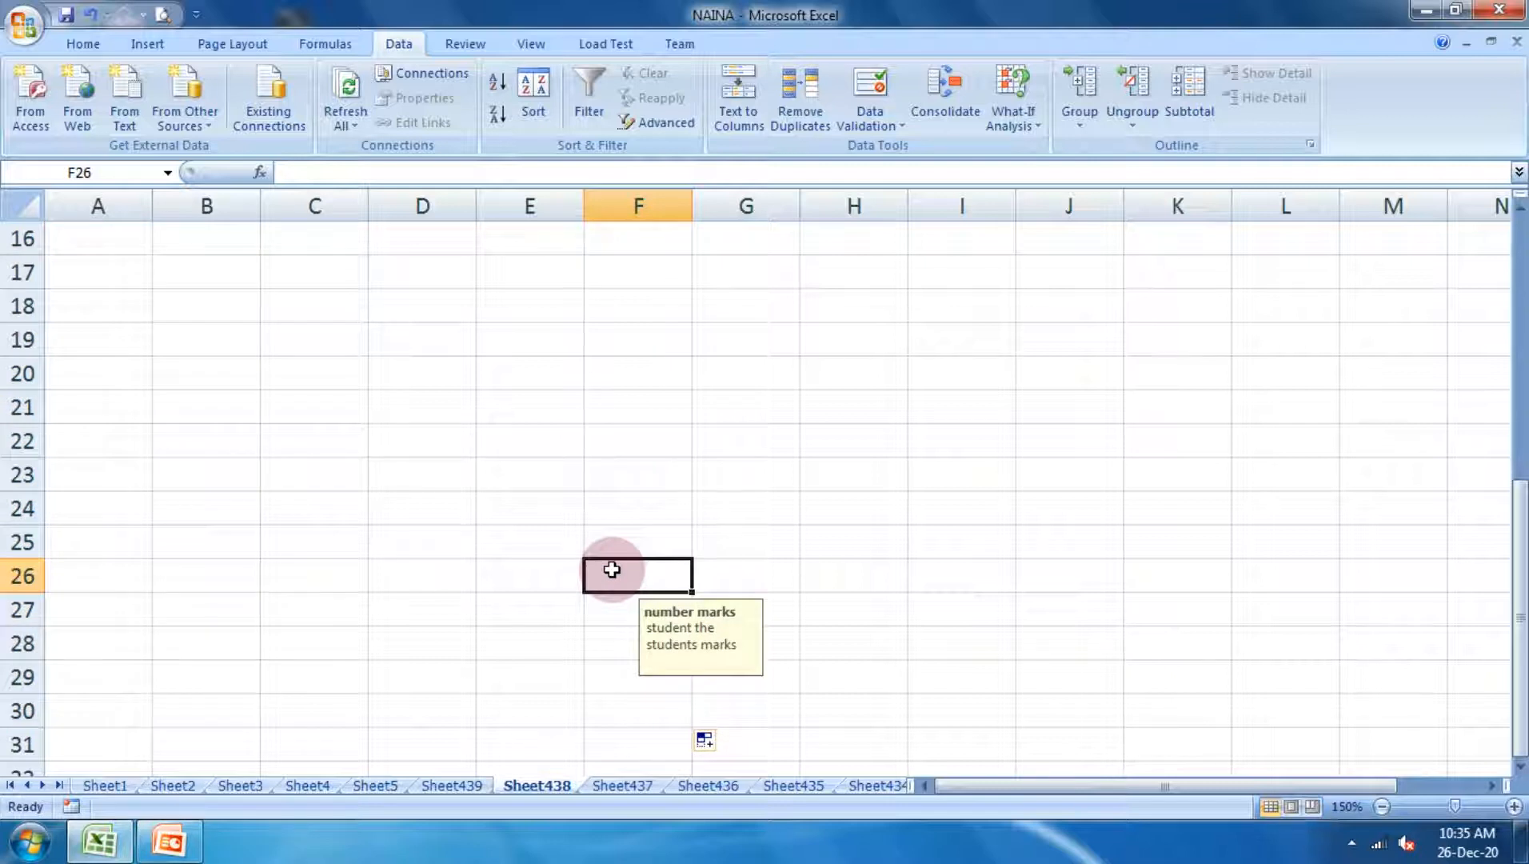
scroll(612, 569, up, 5)
Restrict G2:G14 to decimal values greater than 10 and apply the rule
drag(750, 279, 748, 674)
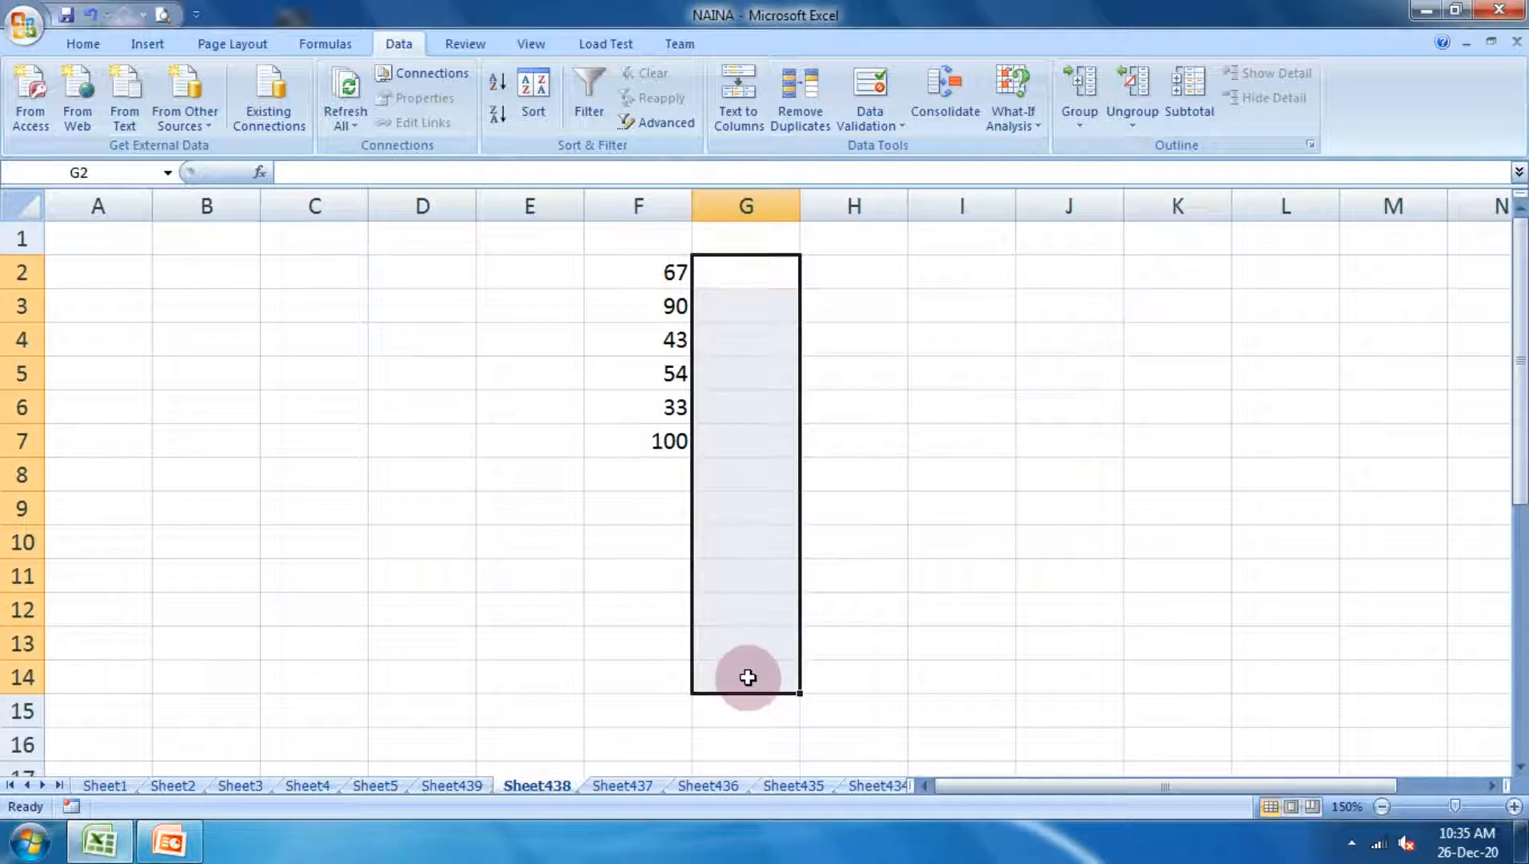
click(894, 138)
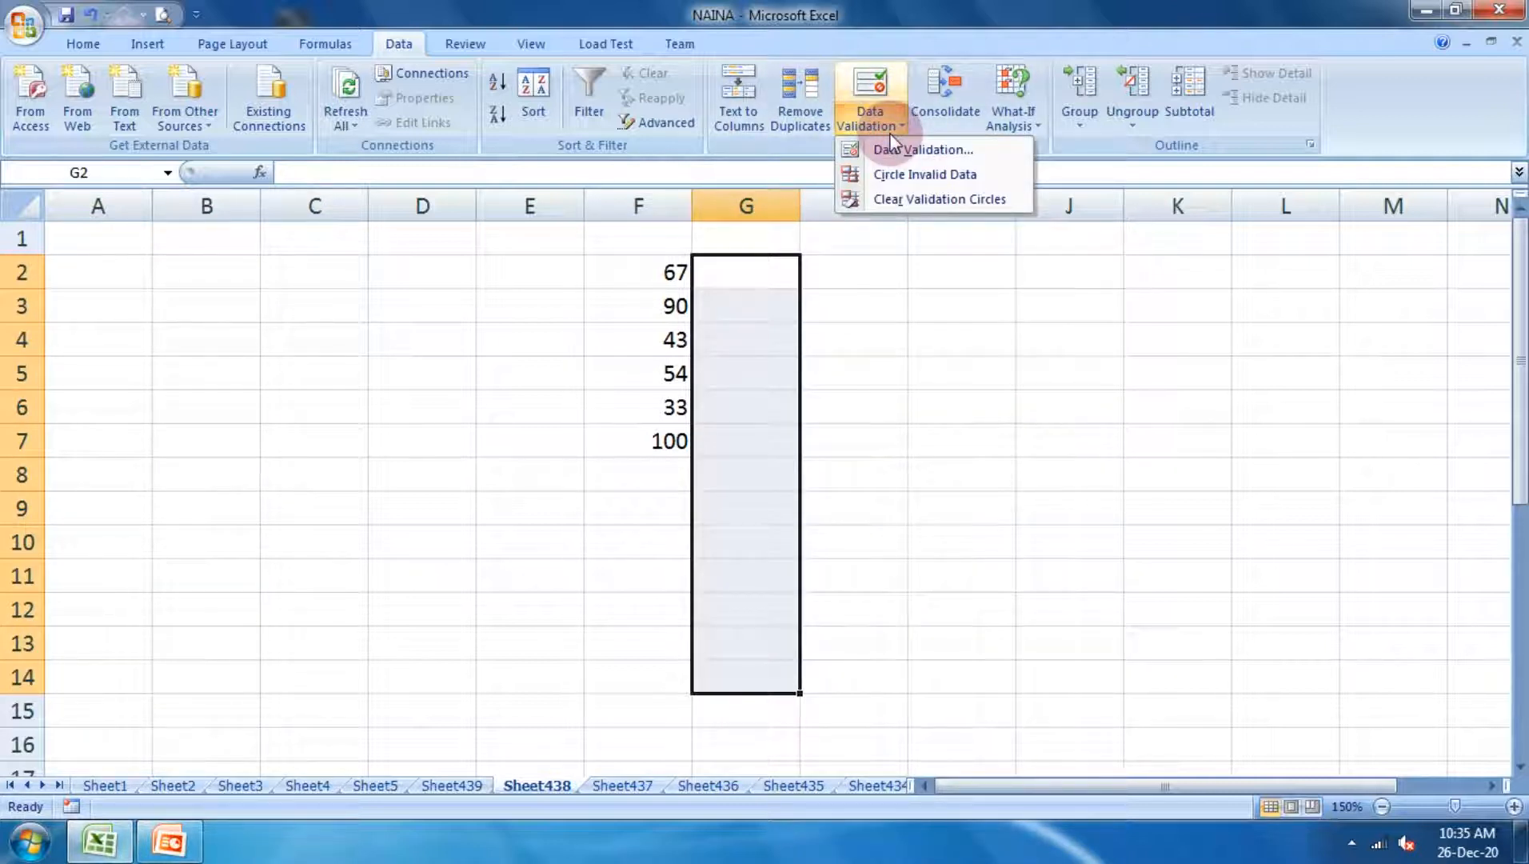
click(919, 151)
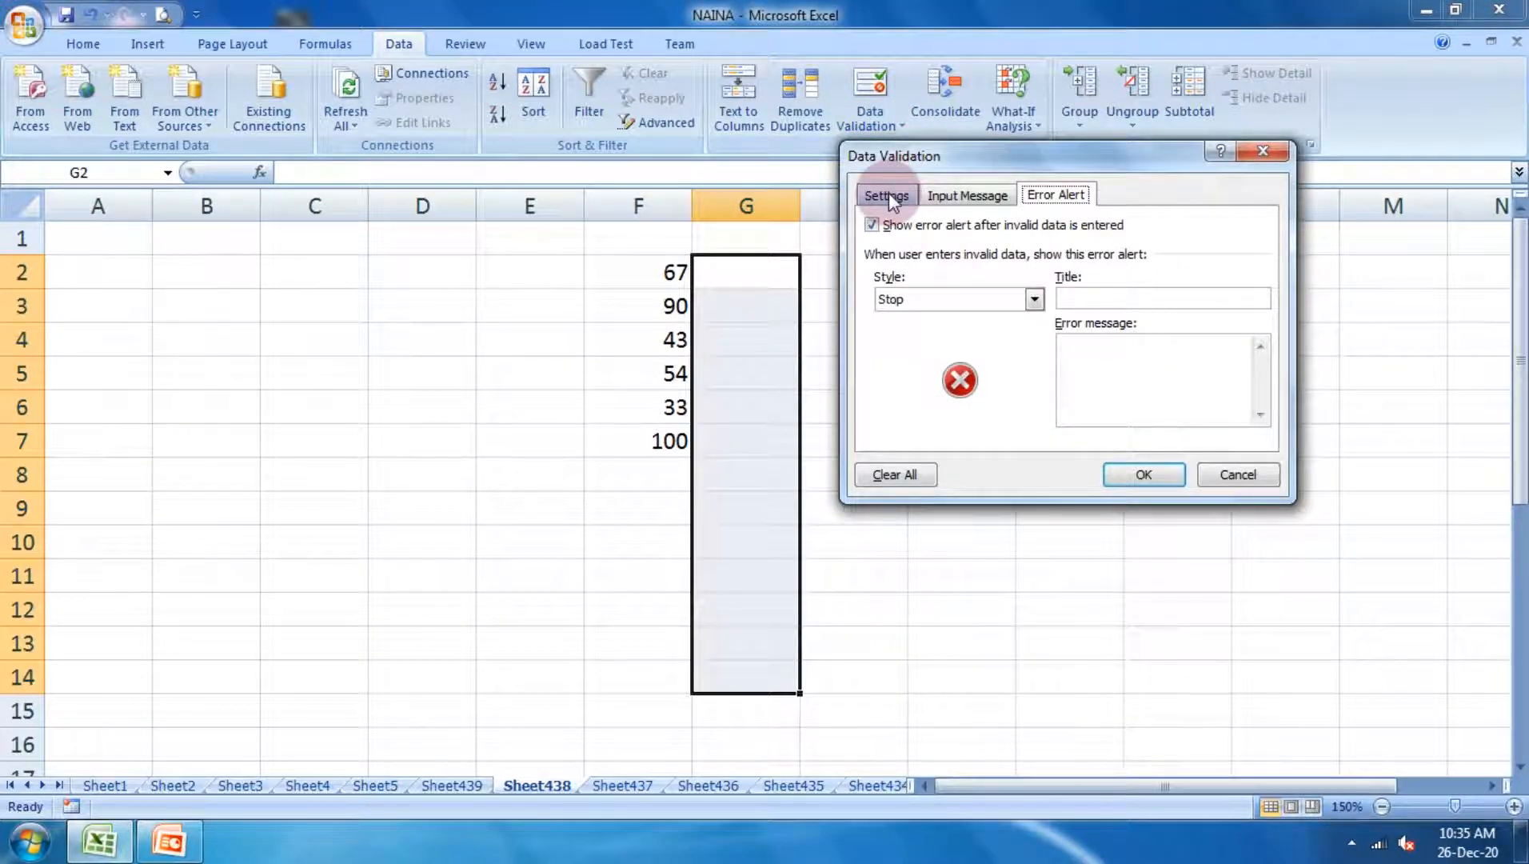
click(888, 196)
click(952, 270)
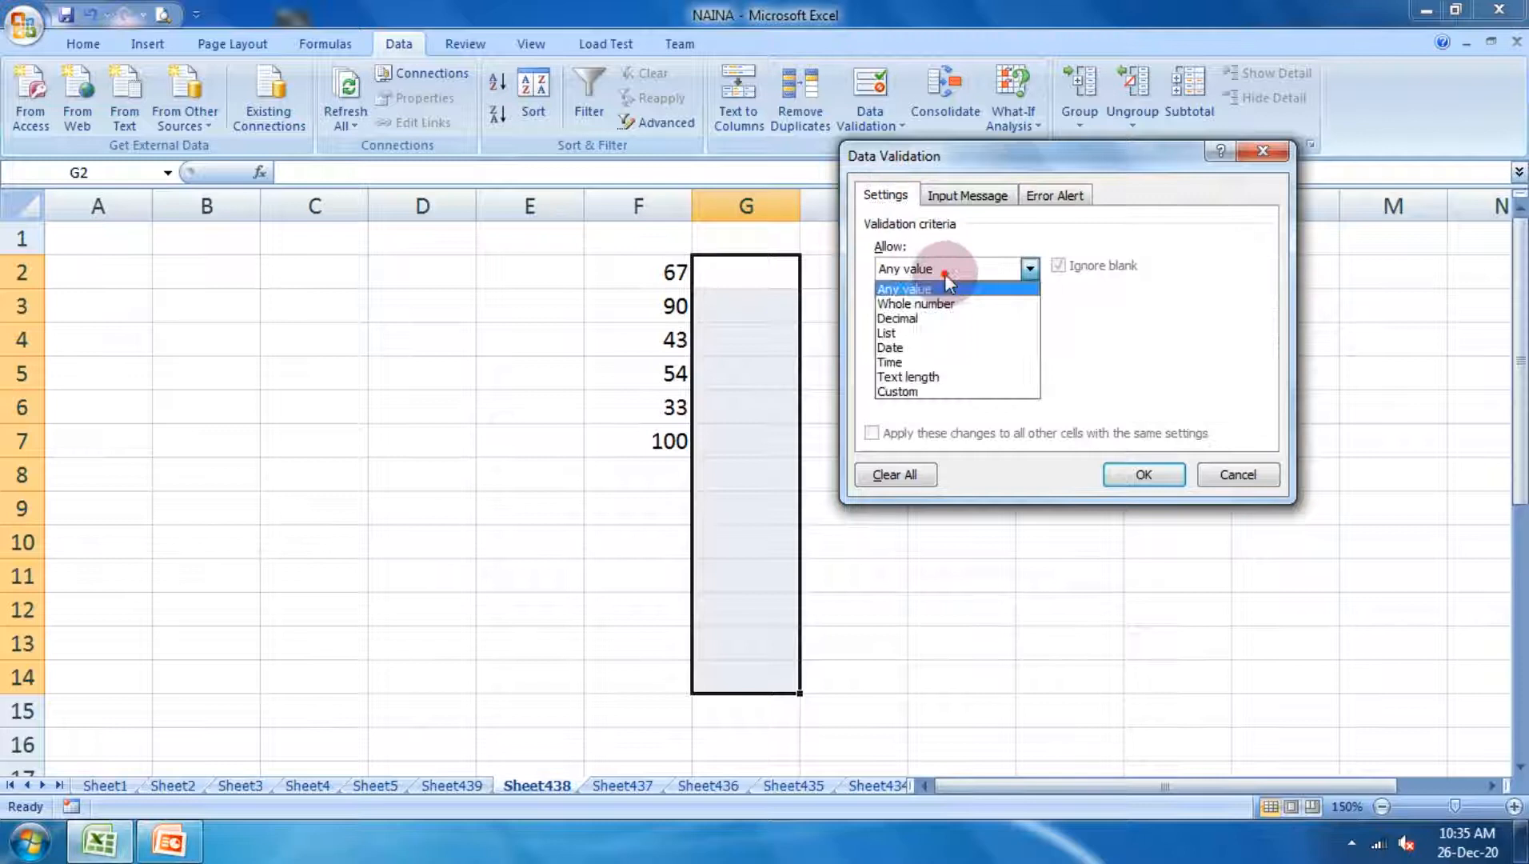
click(948, 320)
click(928, 314)
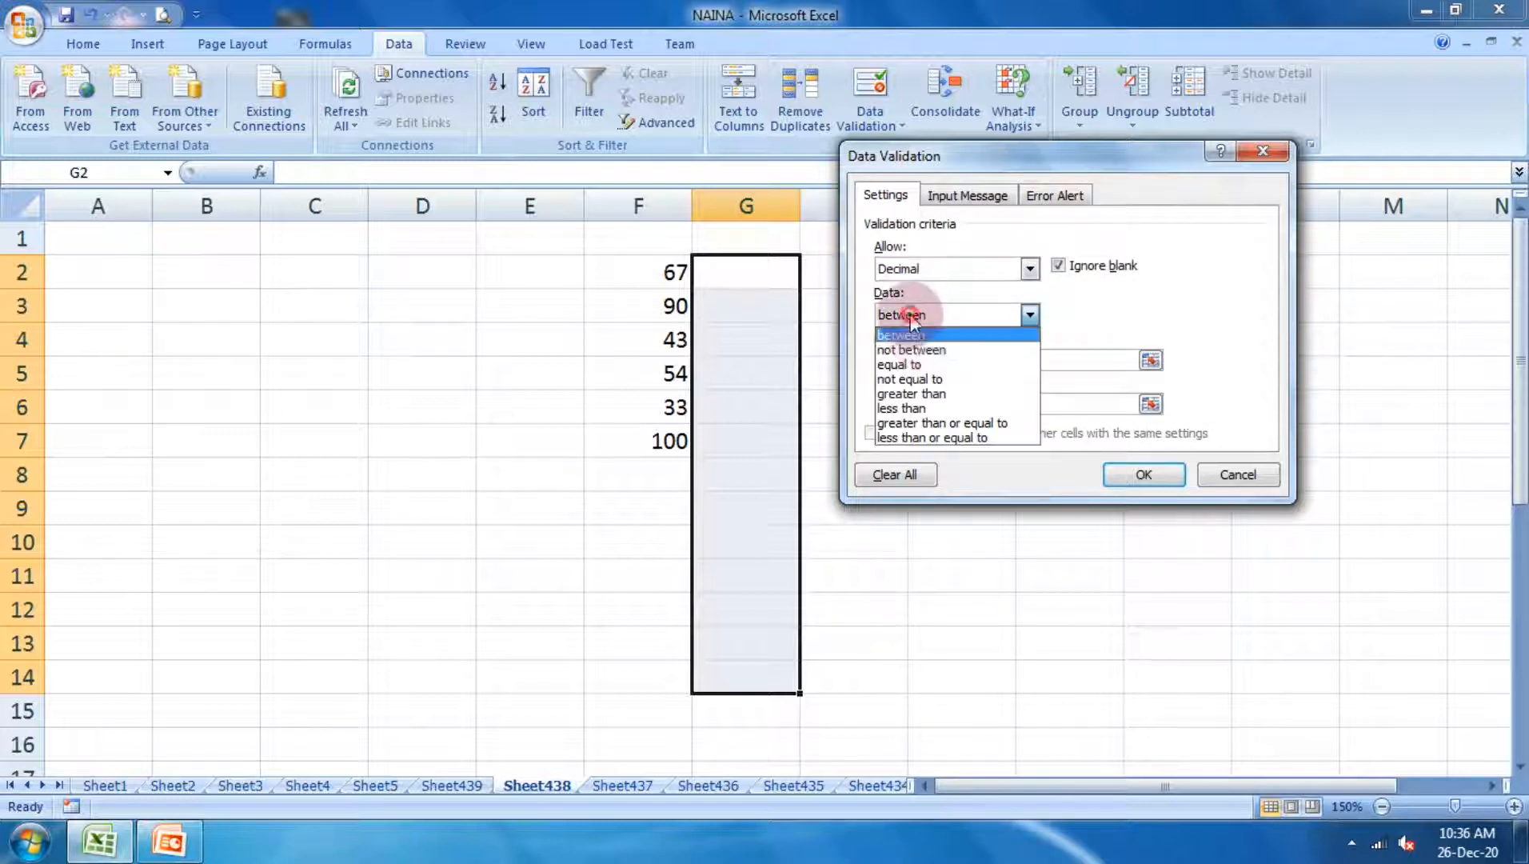
click(950, 395)
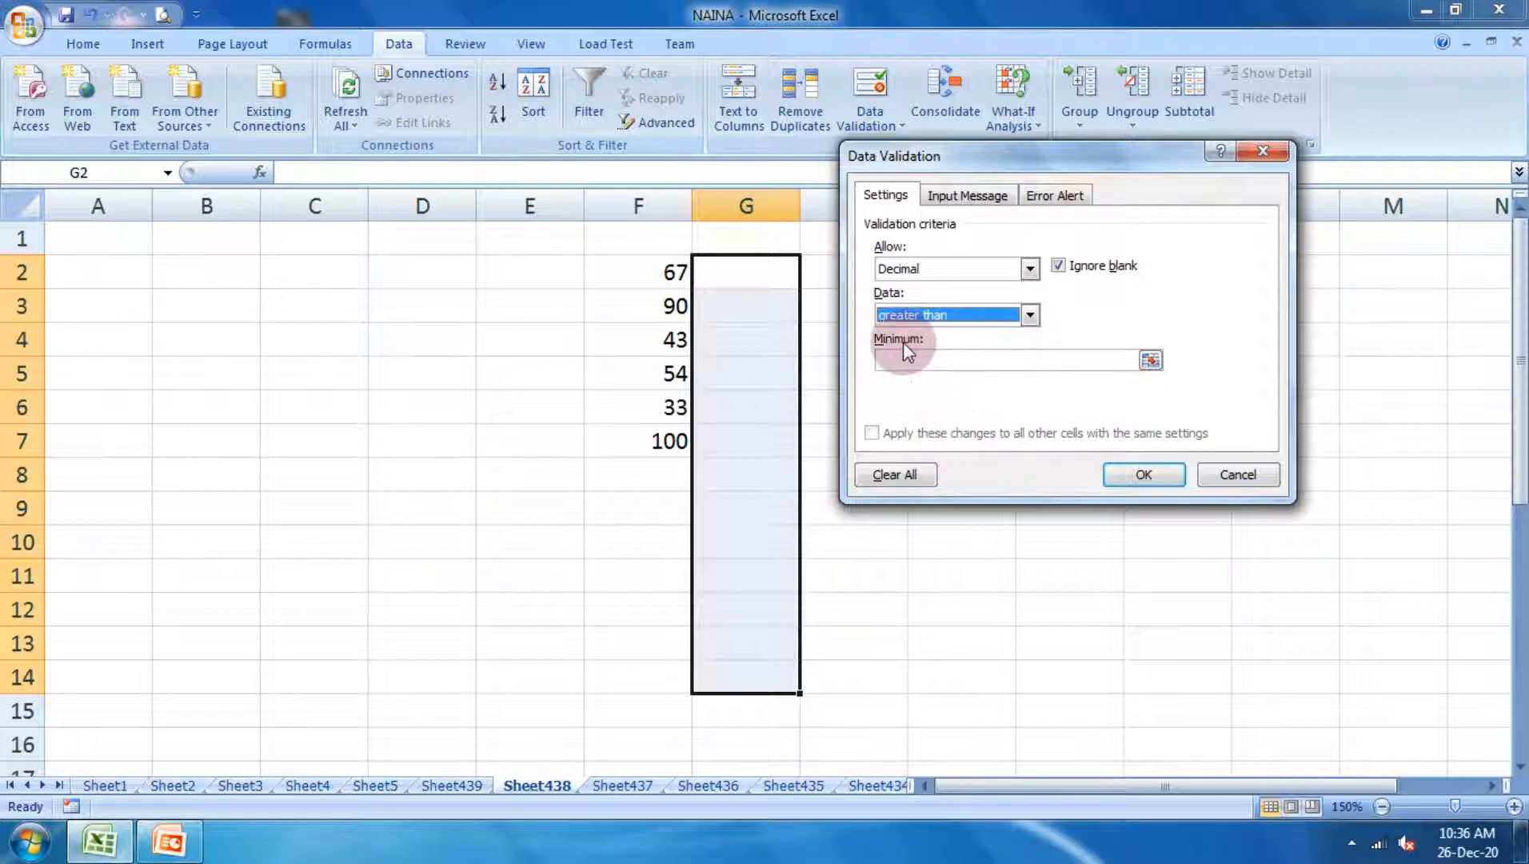
click(914, 362)
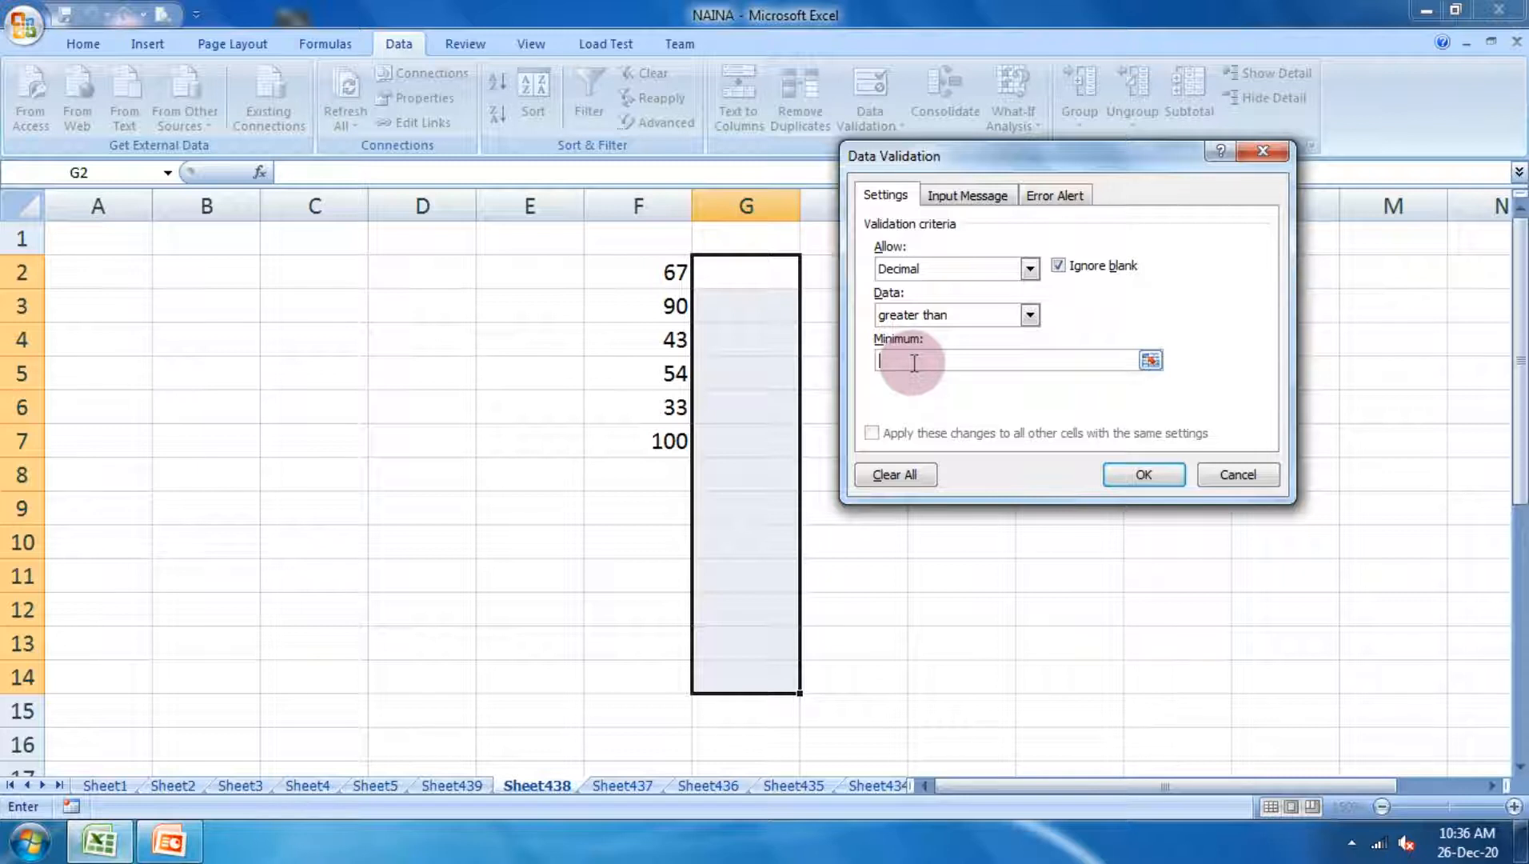
text(10)
click(1145, 482)
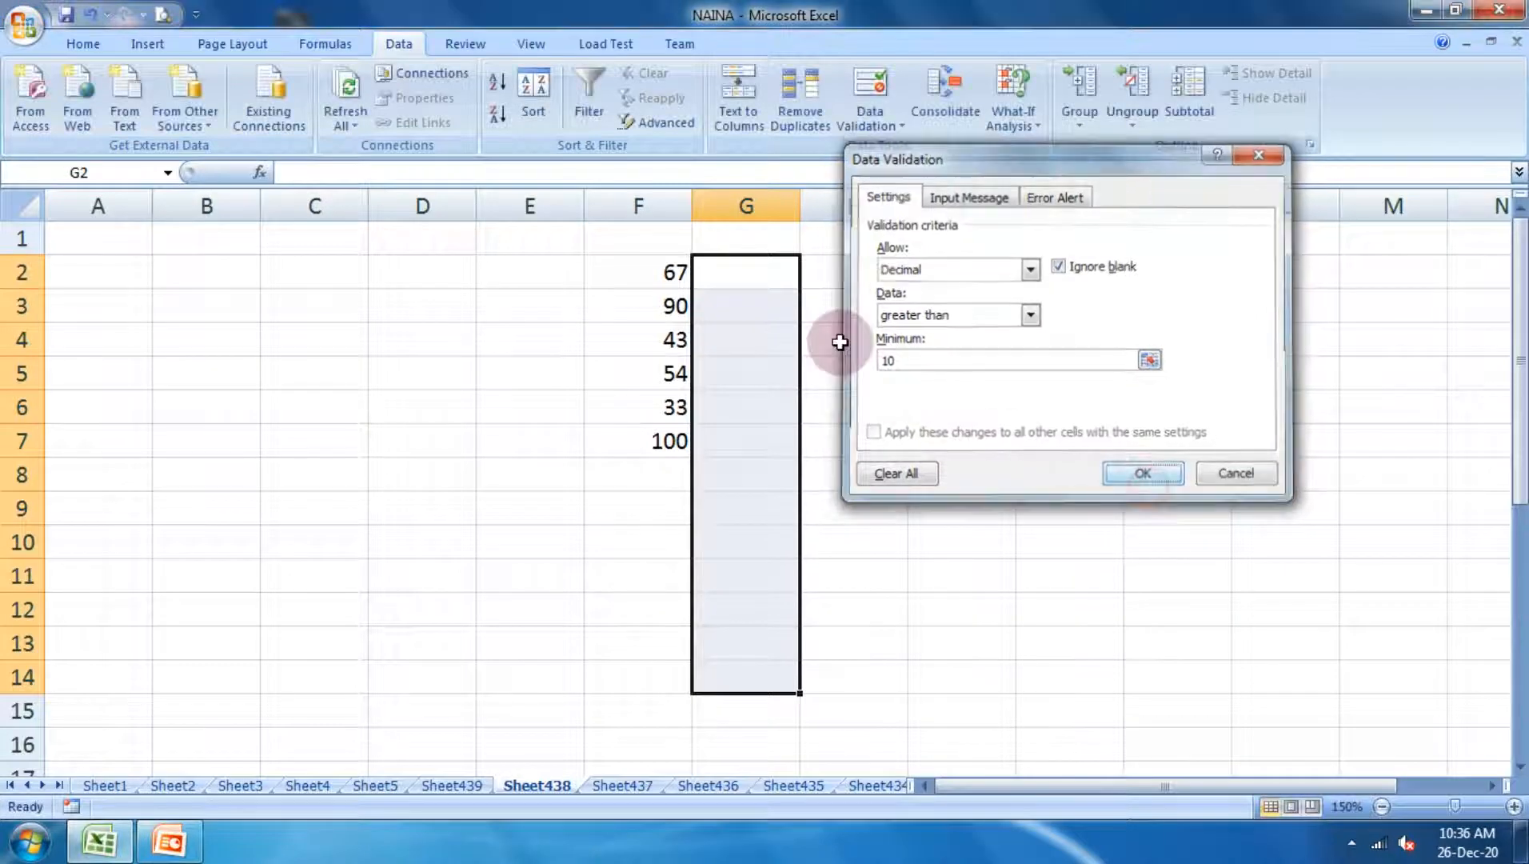
click(748, 268)
Enter 67 and 99988 in G2:G3, then cancel the rejected 2 in G4
text(67)
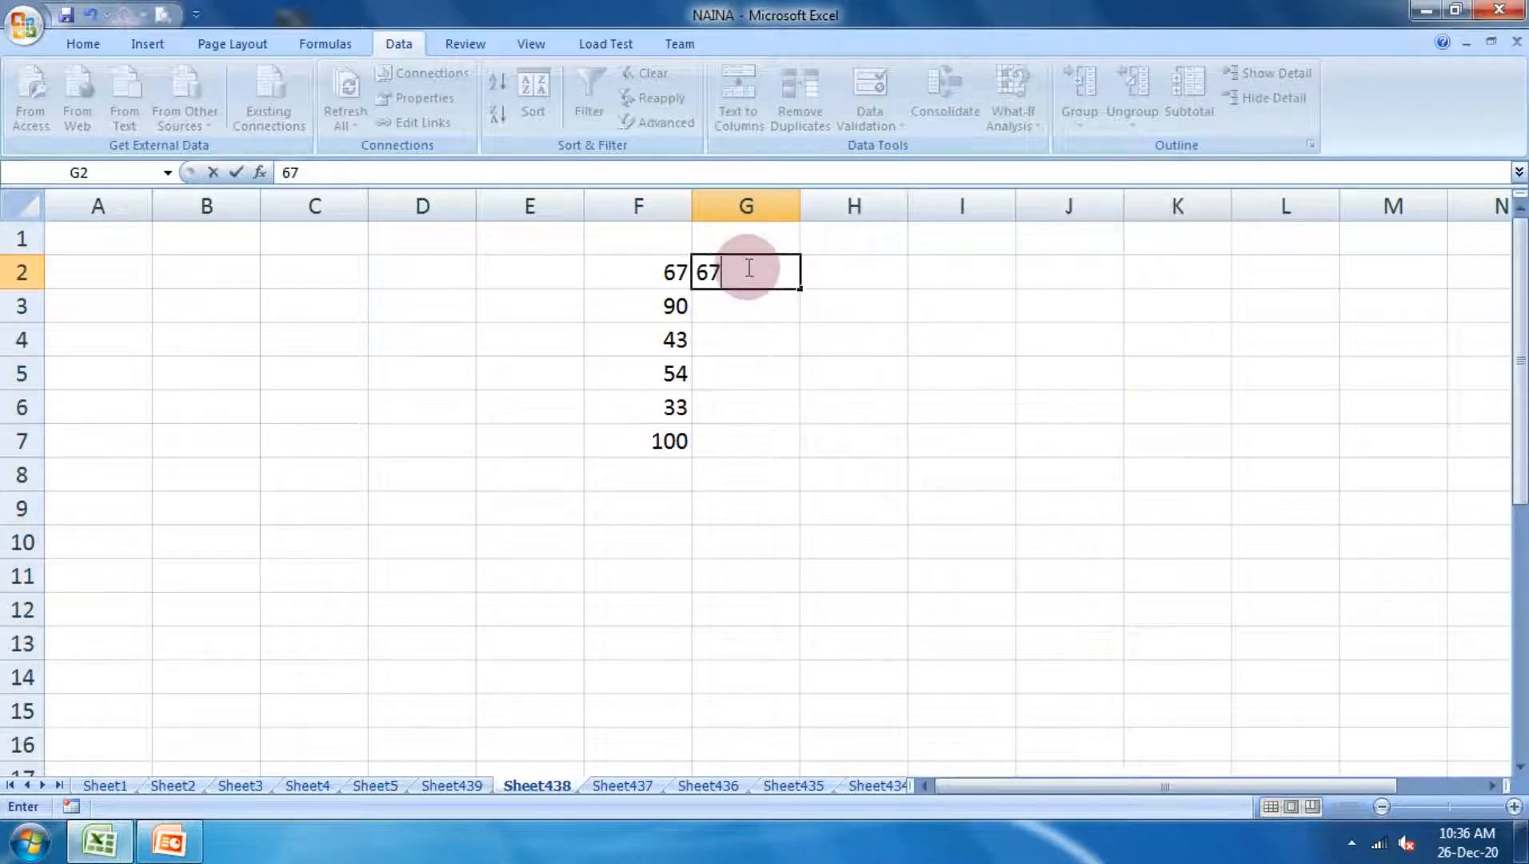
key(Return)
text(099988)
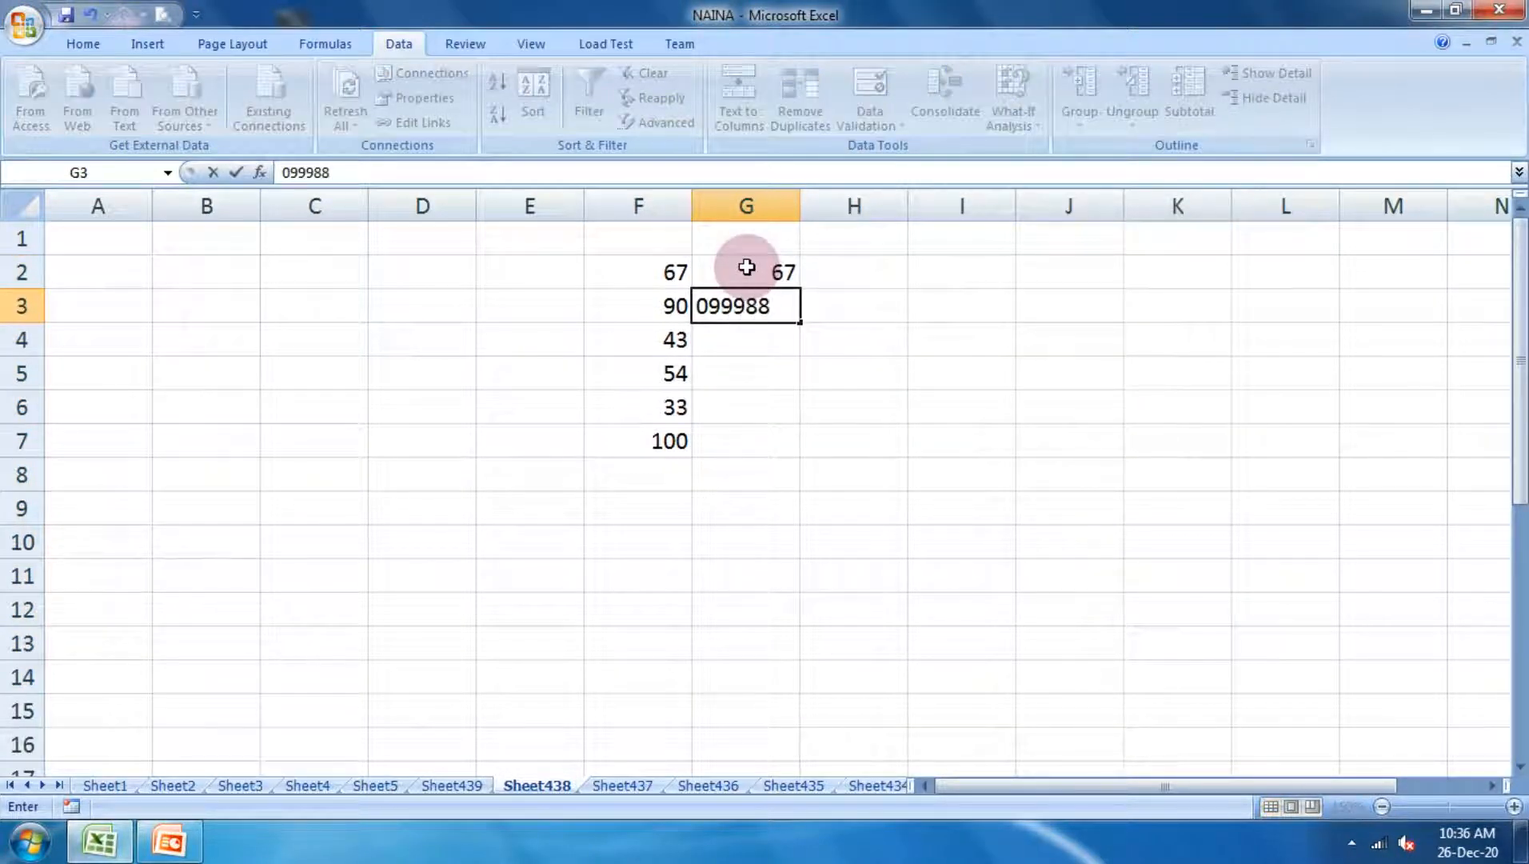
key(Return)
text(21)
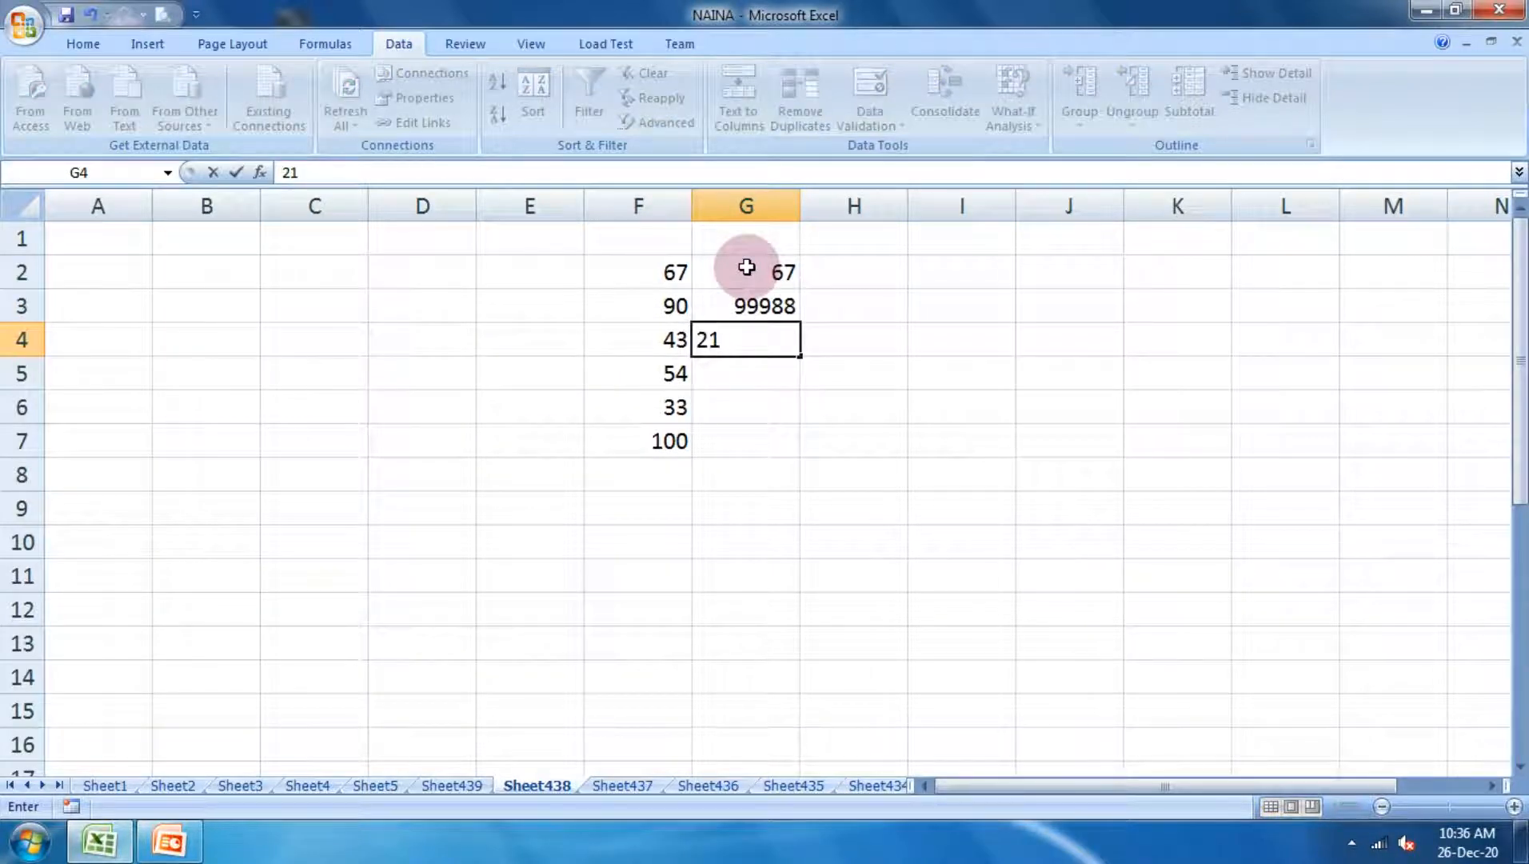
key(BackSpace)
key(Return)
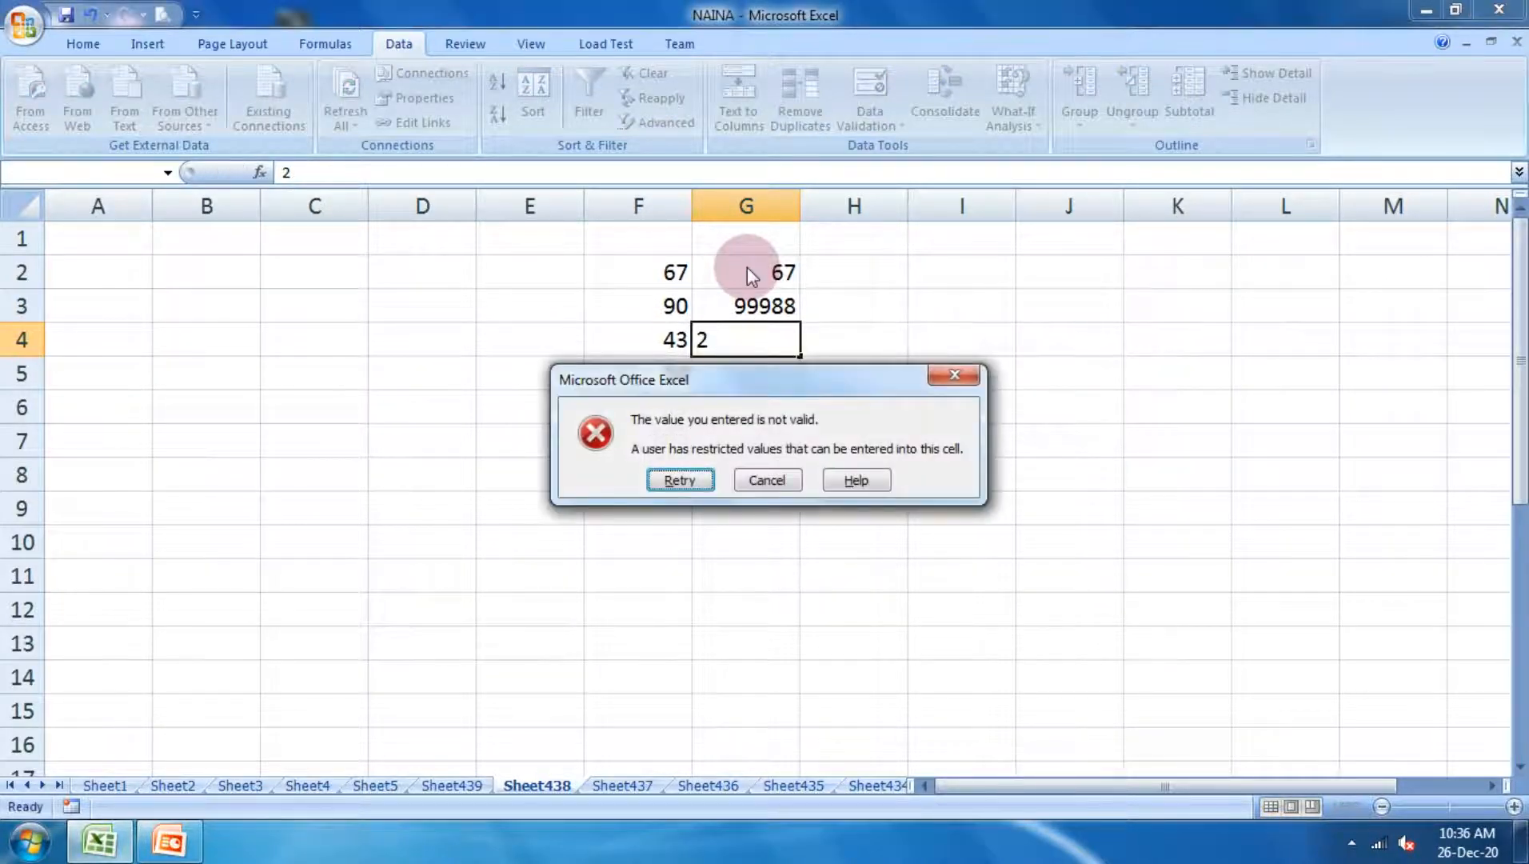
key(Return)
key(Return)
click(766, 480)
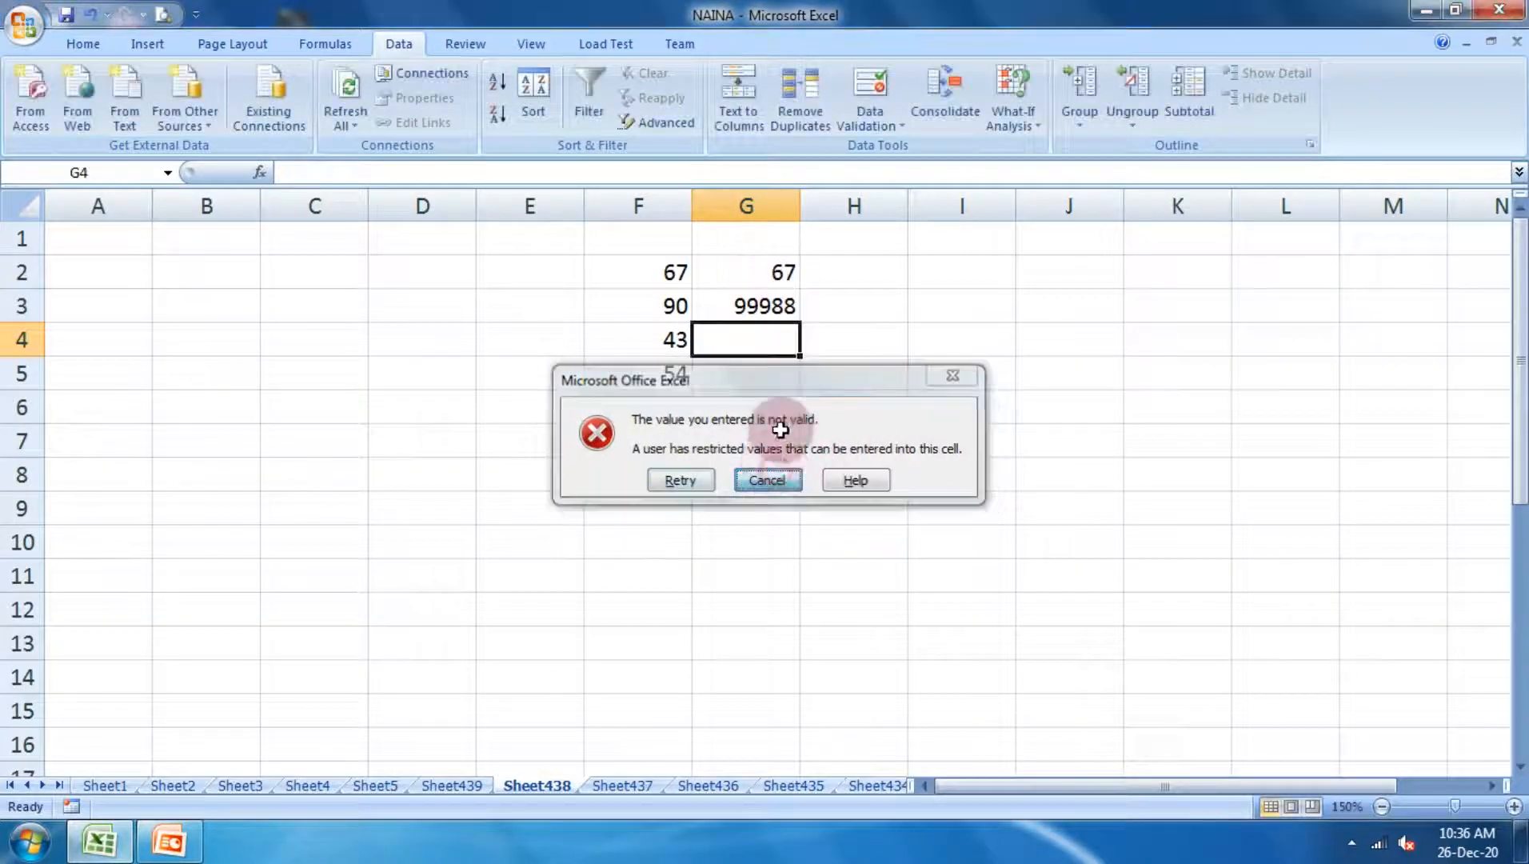
Give H2:H15 a List validation with source DCA, PGDCA, BCA, BA, BSC
drag(837, 270, 874, 724)
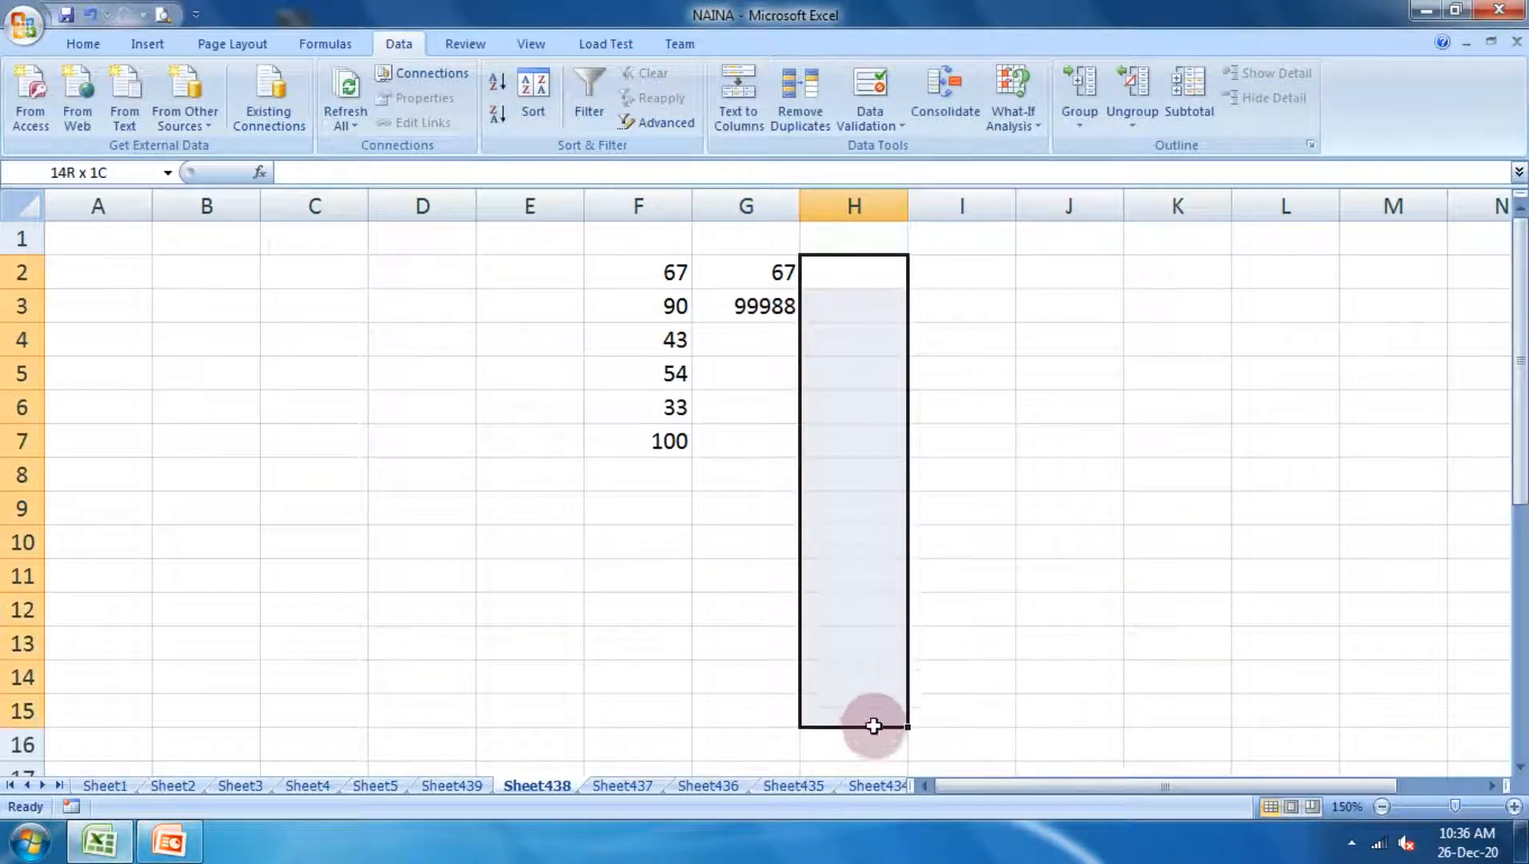
click(871, 120)
click(920, 153)
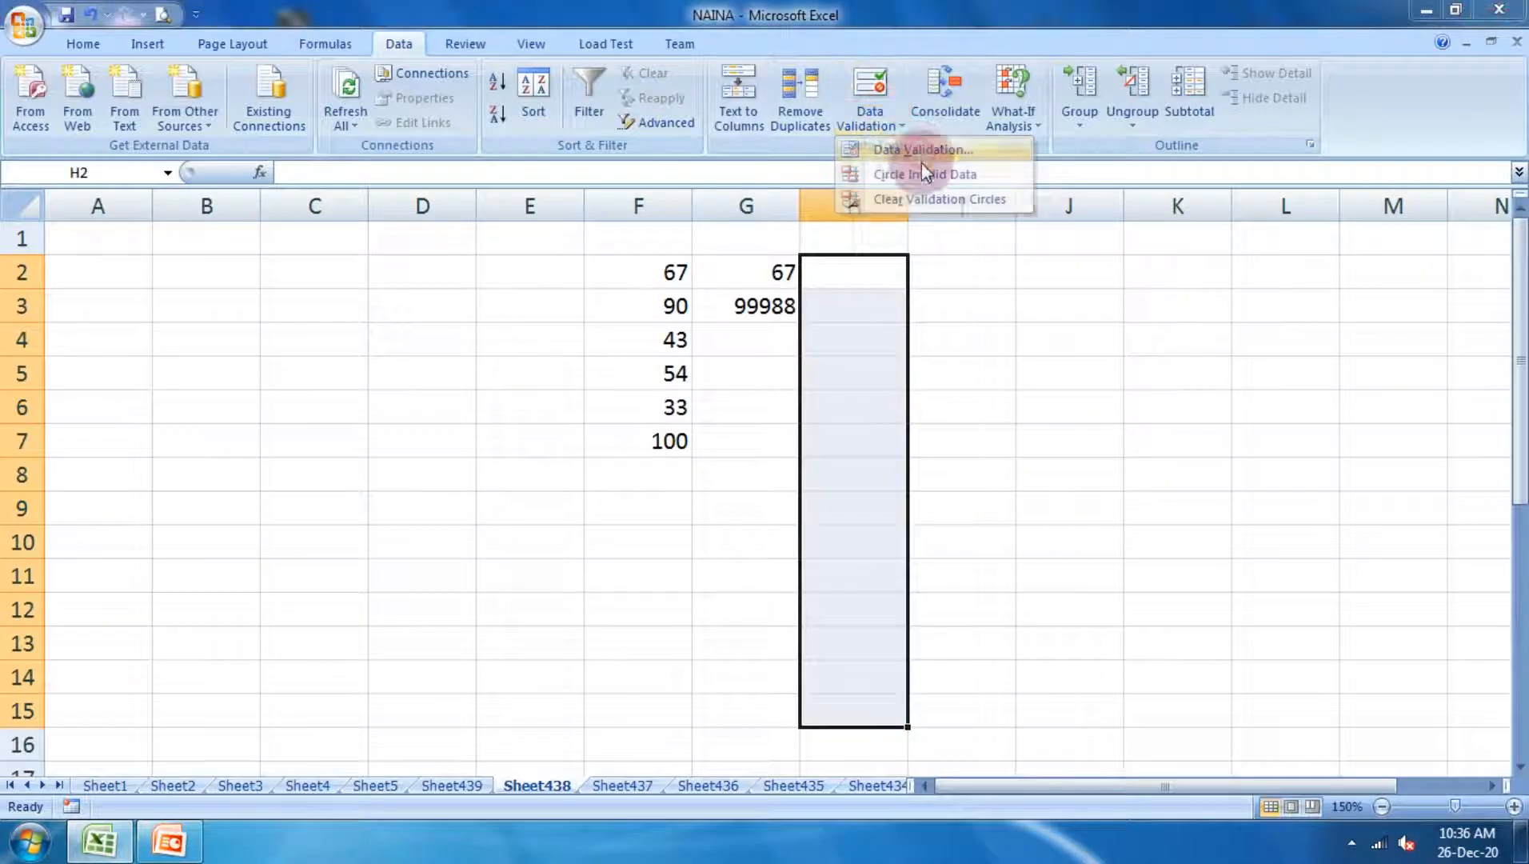
click(924, 273)
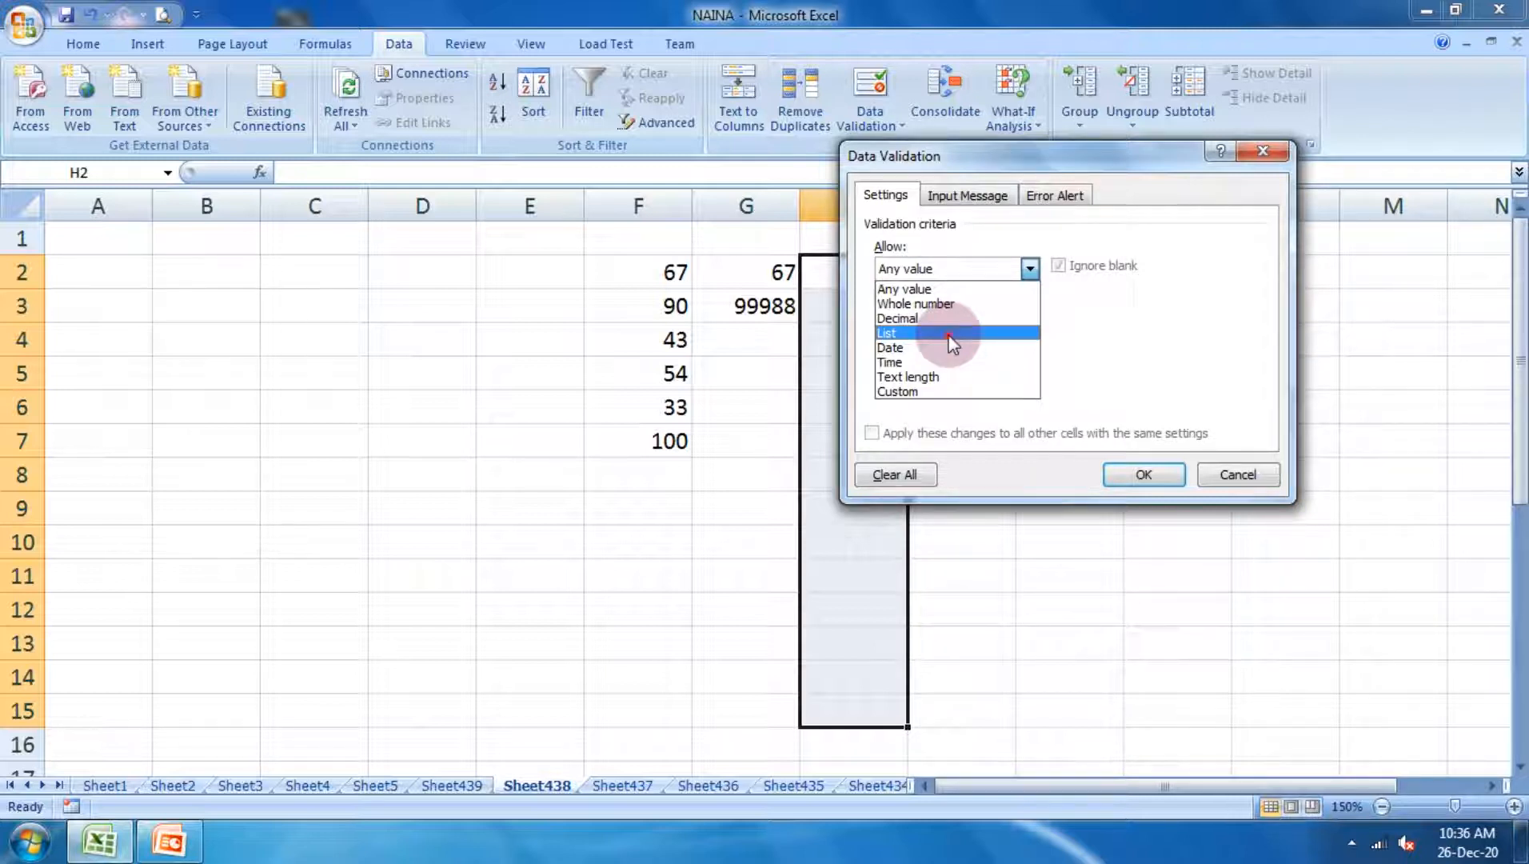
click(952, 336)
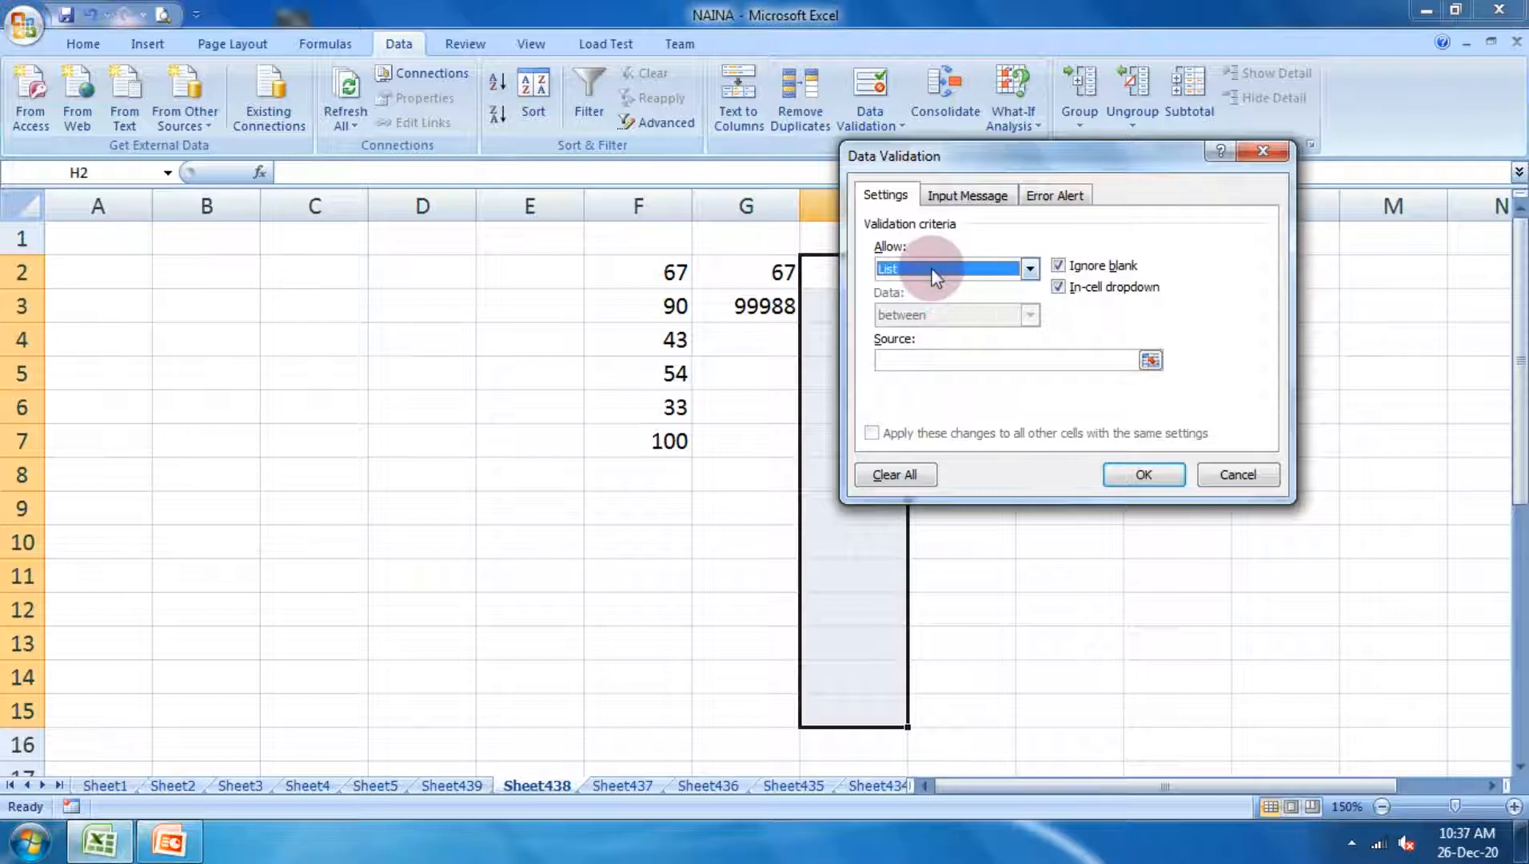
click(936, 364)
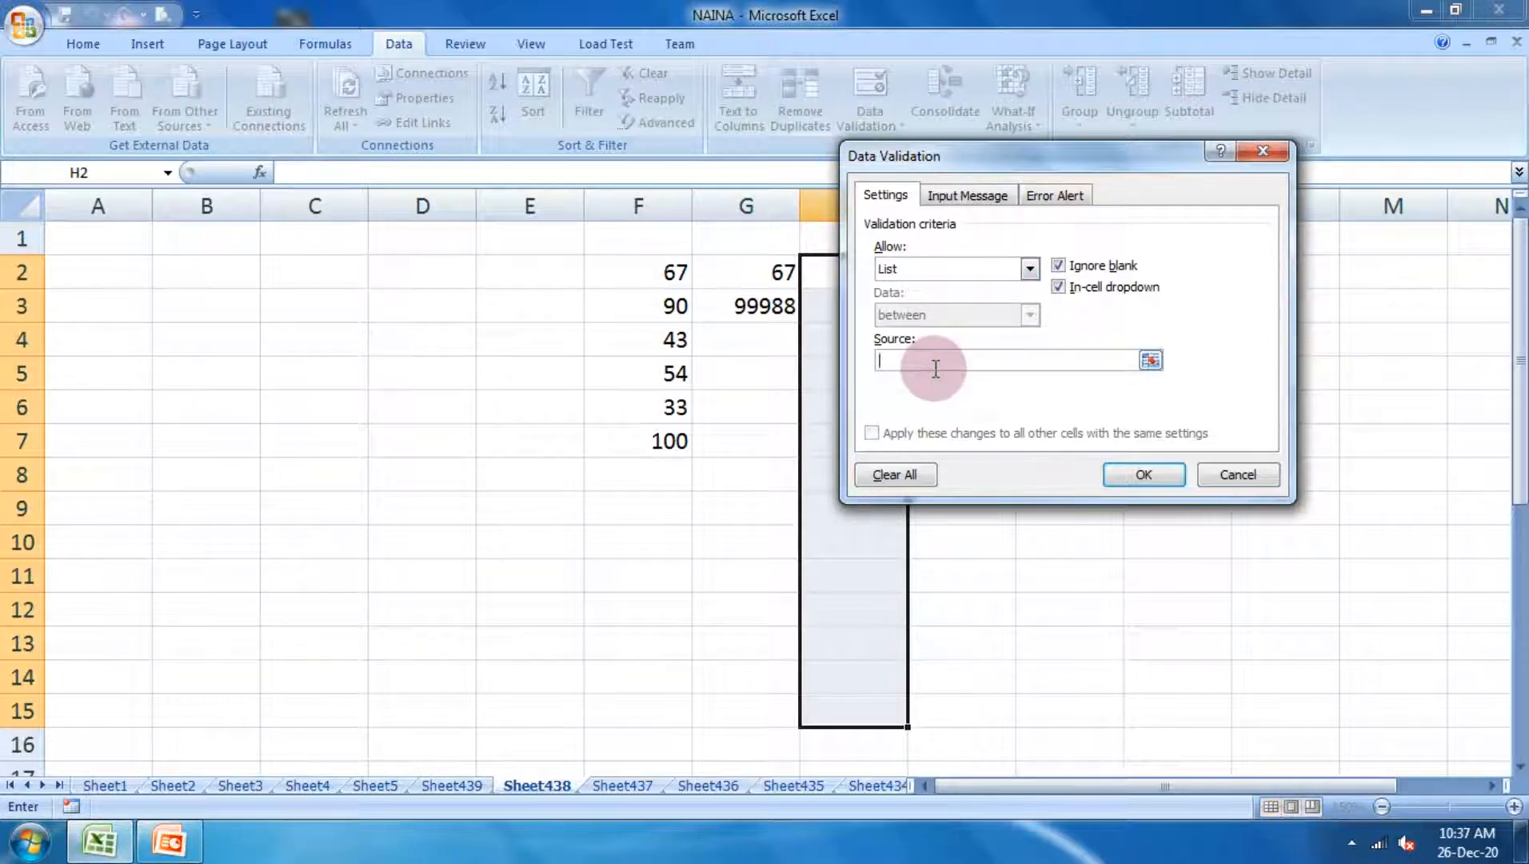
text(dca,)
key(BackSpace)
key(BackSpace)
key(BackSpace)
key(BackSpace)
text(DC)
key(BackSpace)
key(BackSpace)
key(BackSpace)
text(DCA,)
text(PGDCA, BCA, BA.)
key(BackSpace)
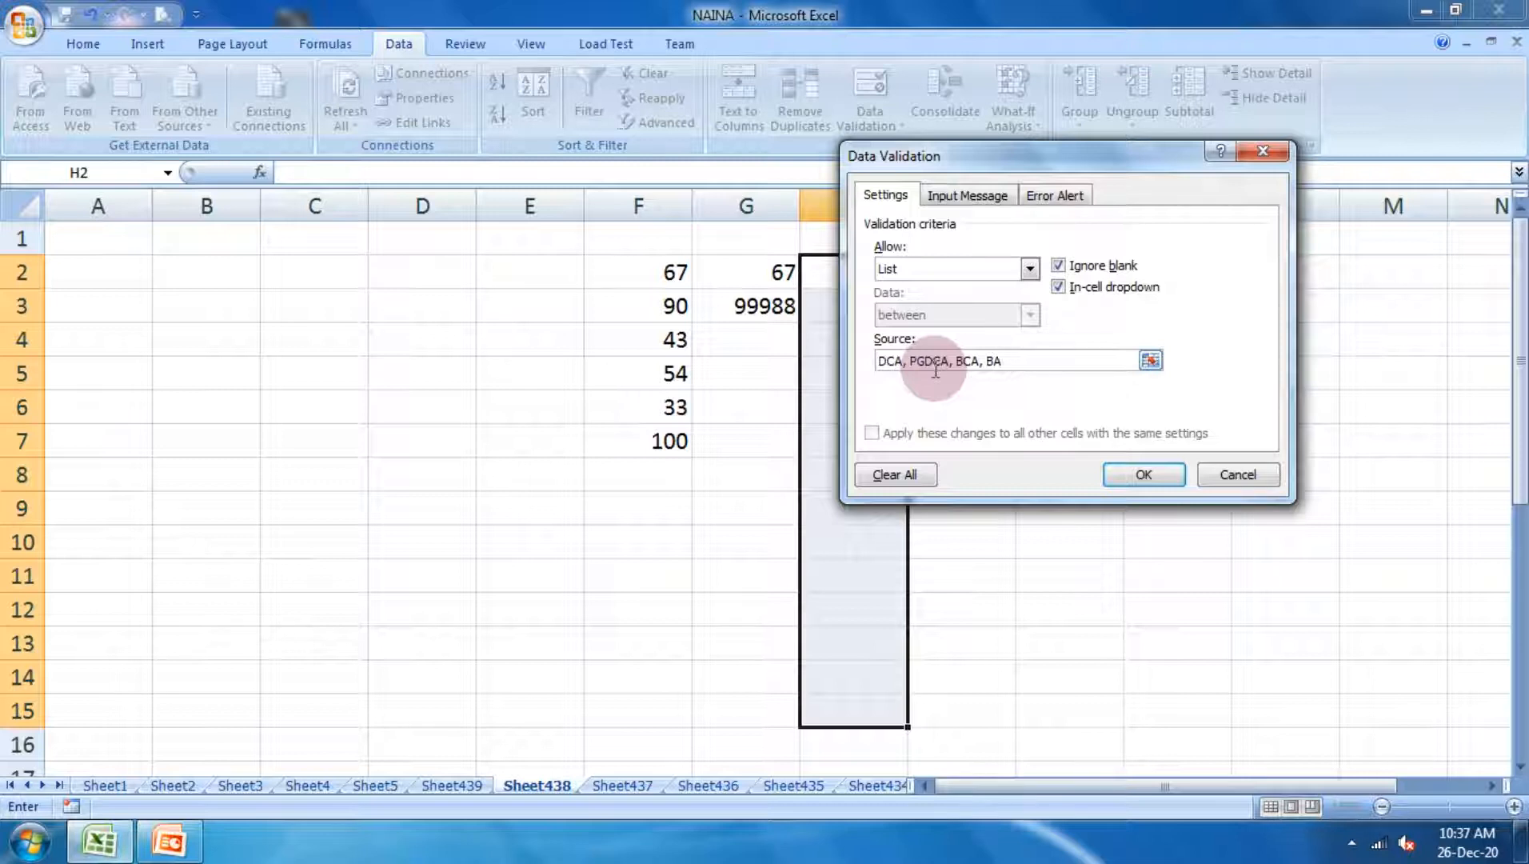
text(, BSC)
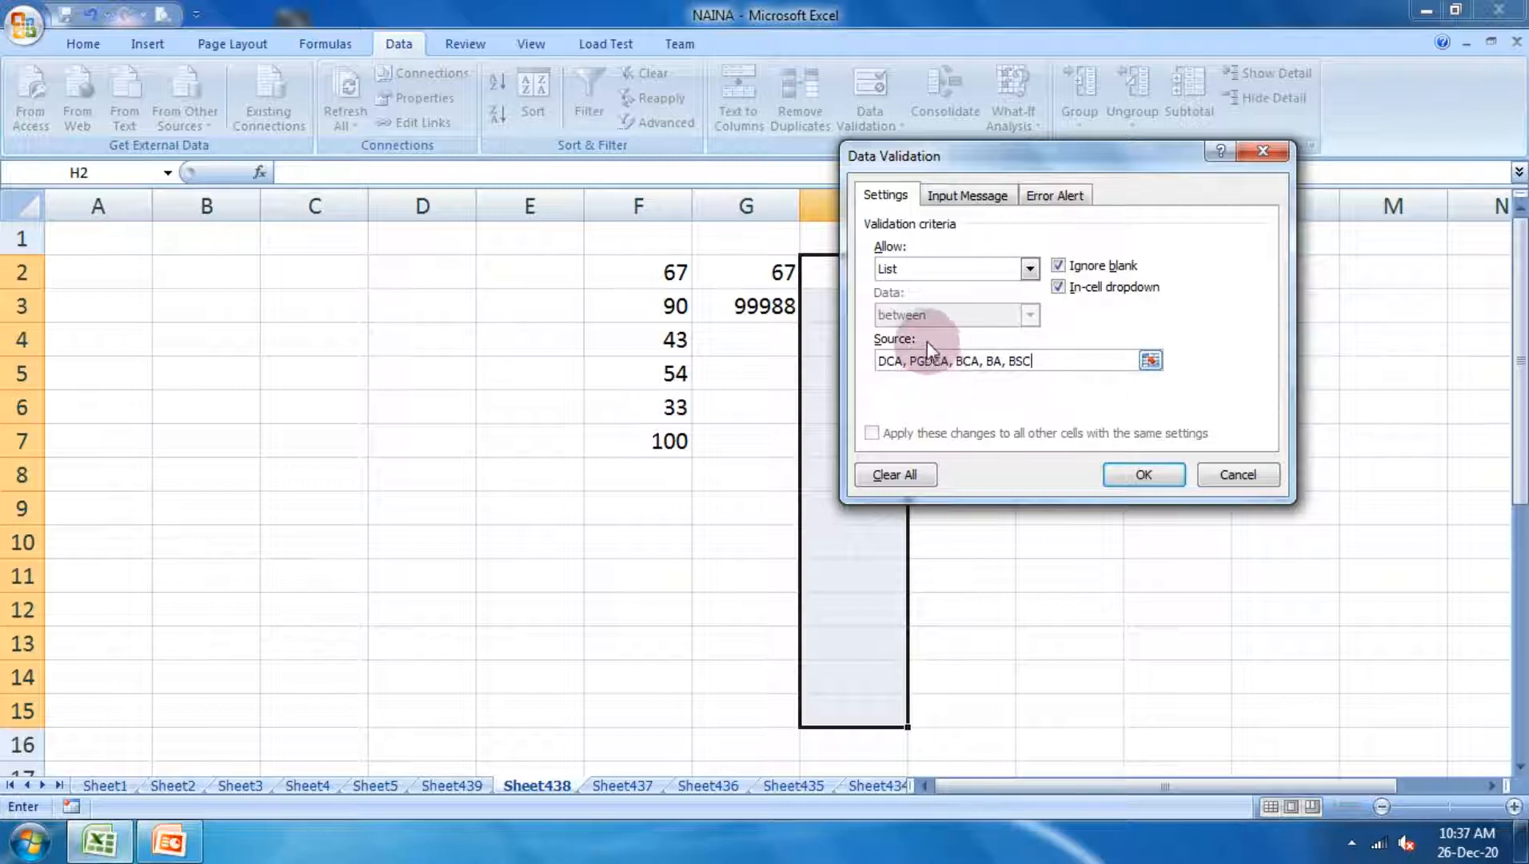
Add the input message 'COURSE' and apply the course list rule
click(962, 193)
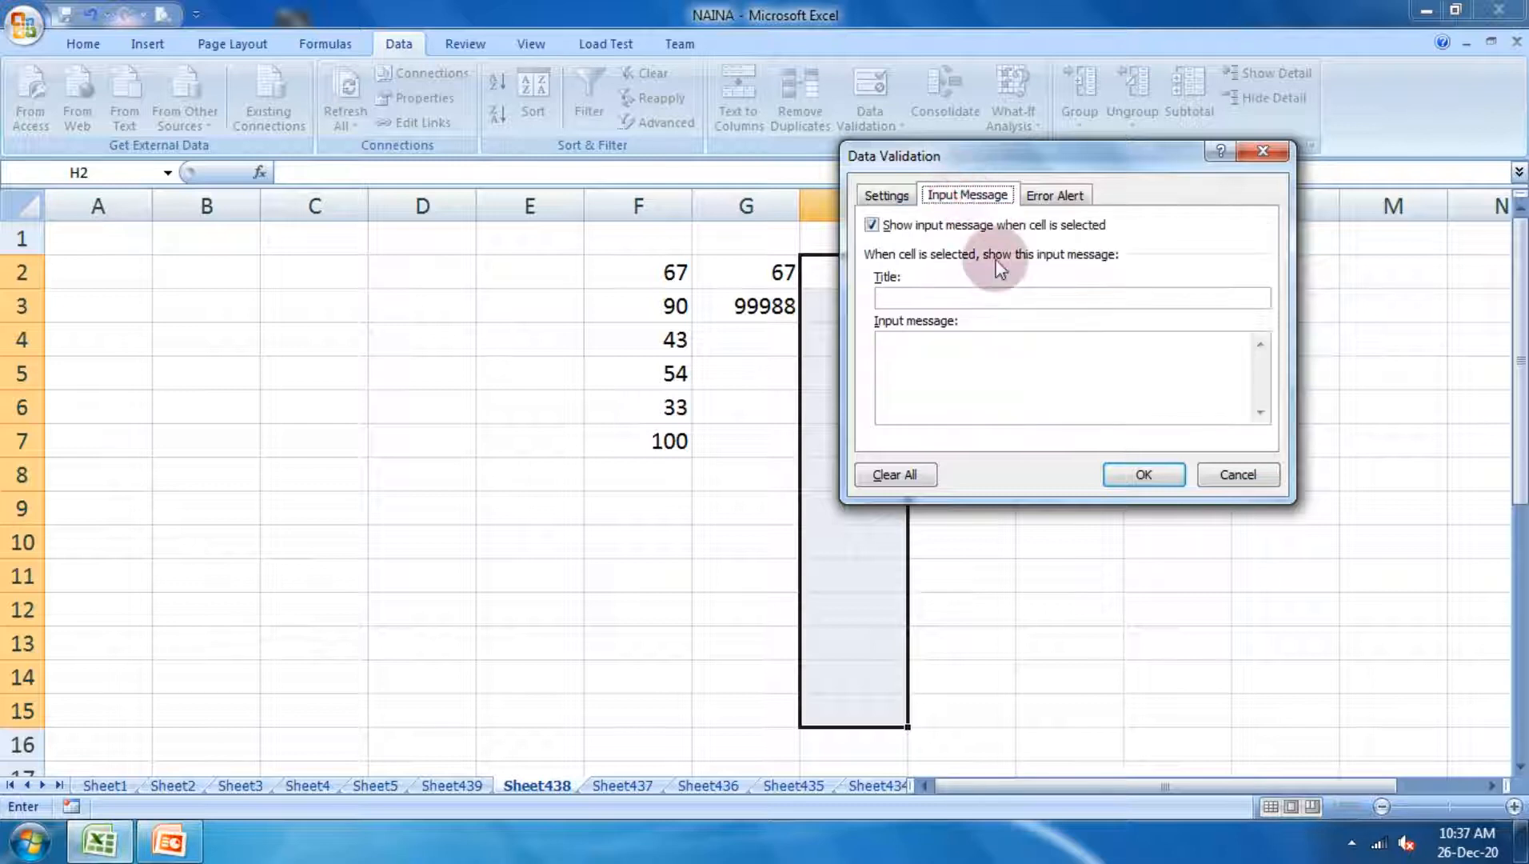
click(957, 345)
text(COU)
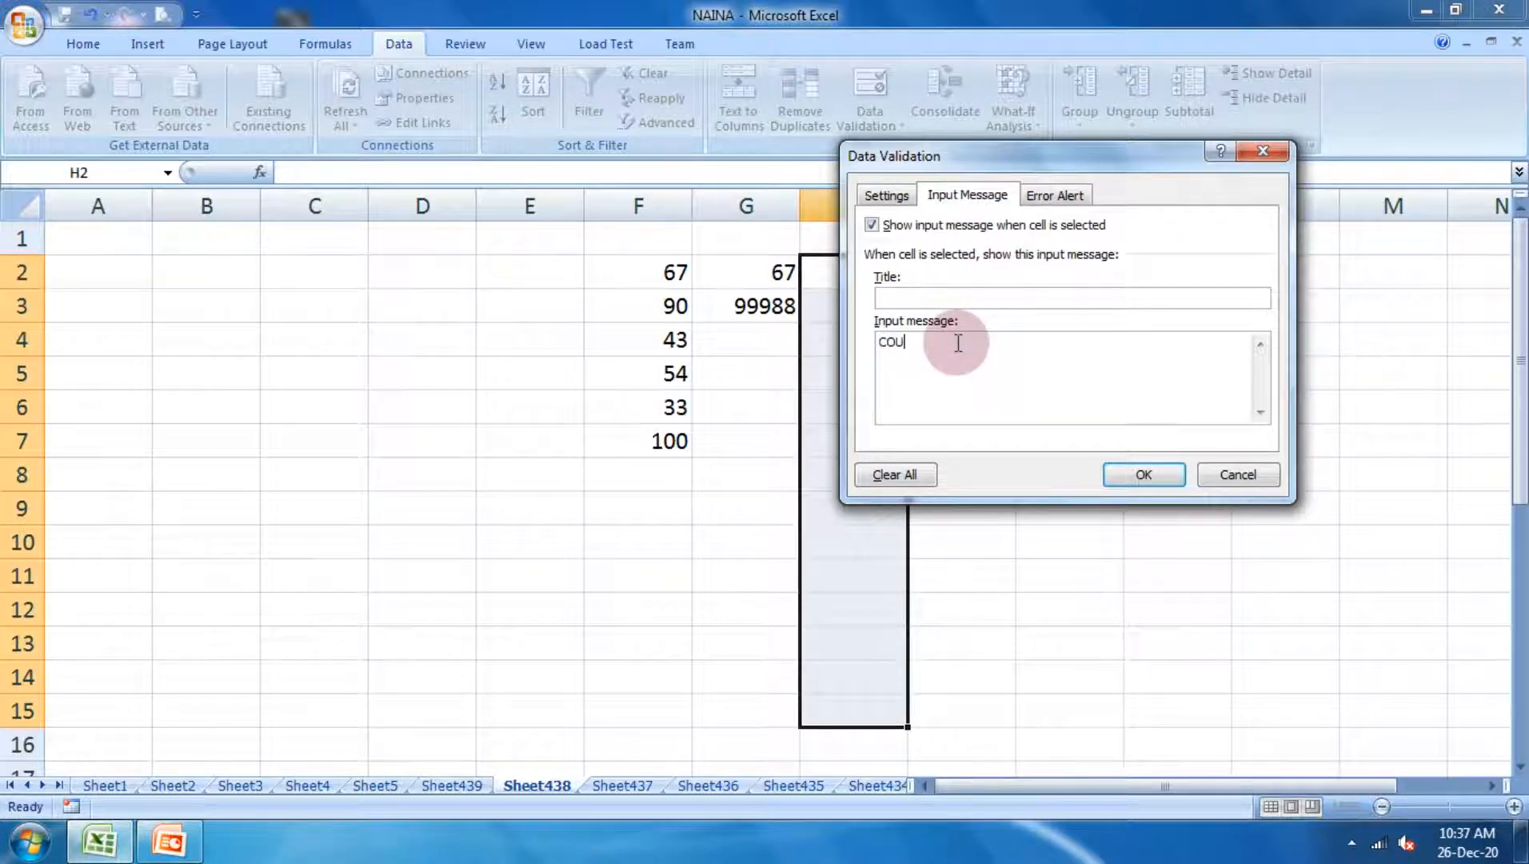
text(RSE)
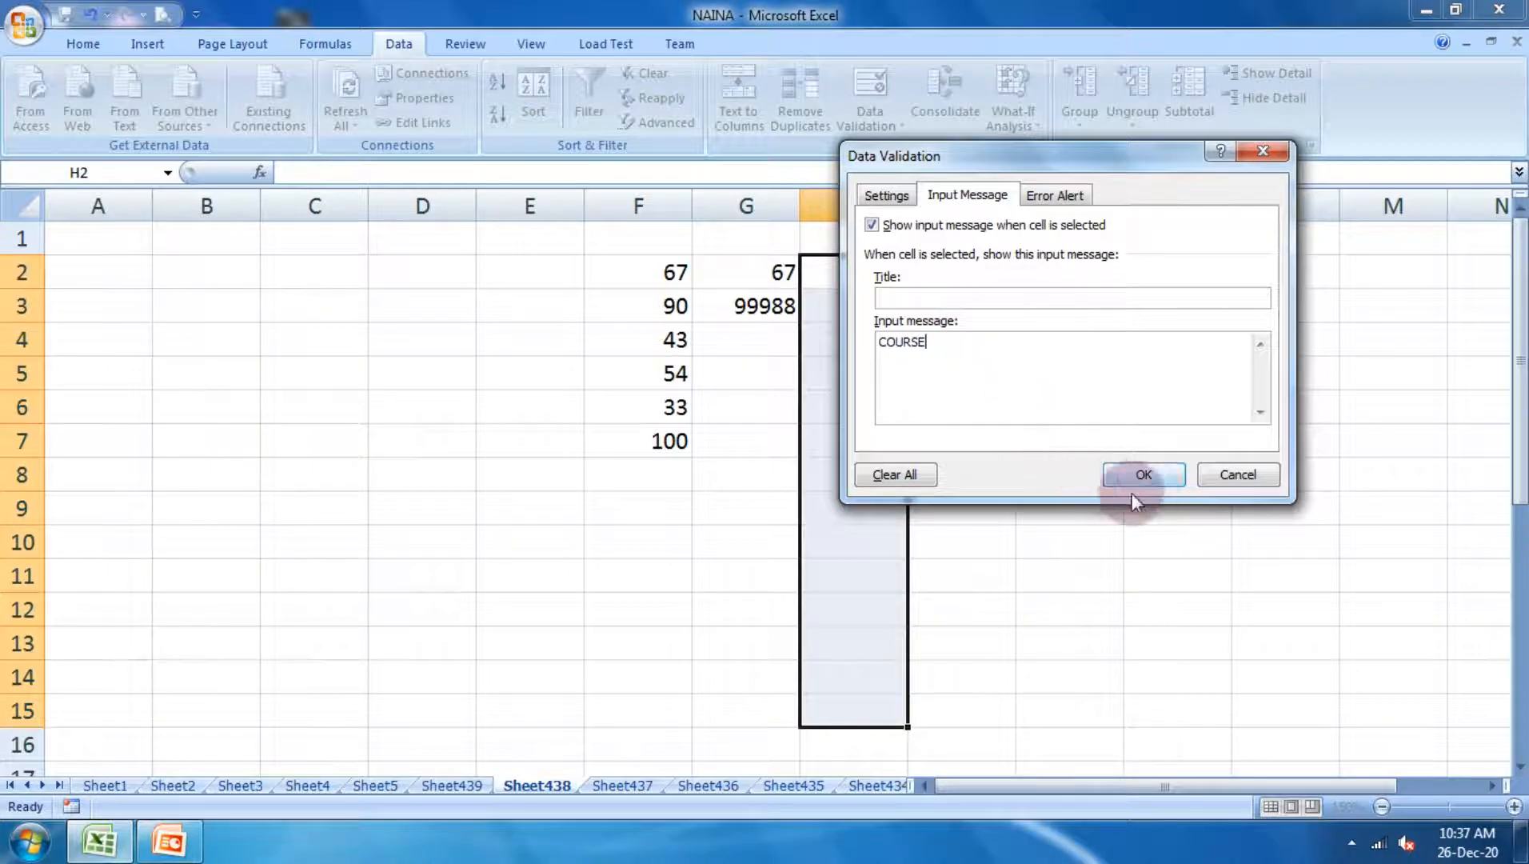
click(1145, 476)
Pick BCA for H2 and BA for H3 and H4 from the dropdowns, then select H2:H11
click(860, 278)
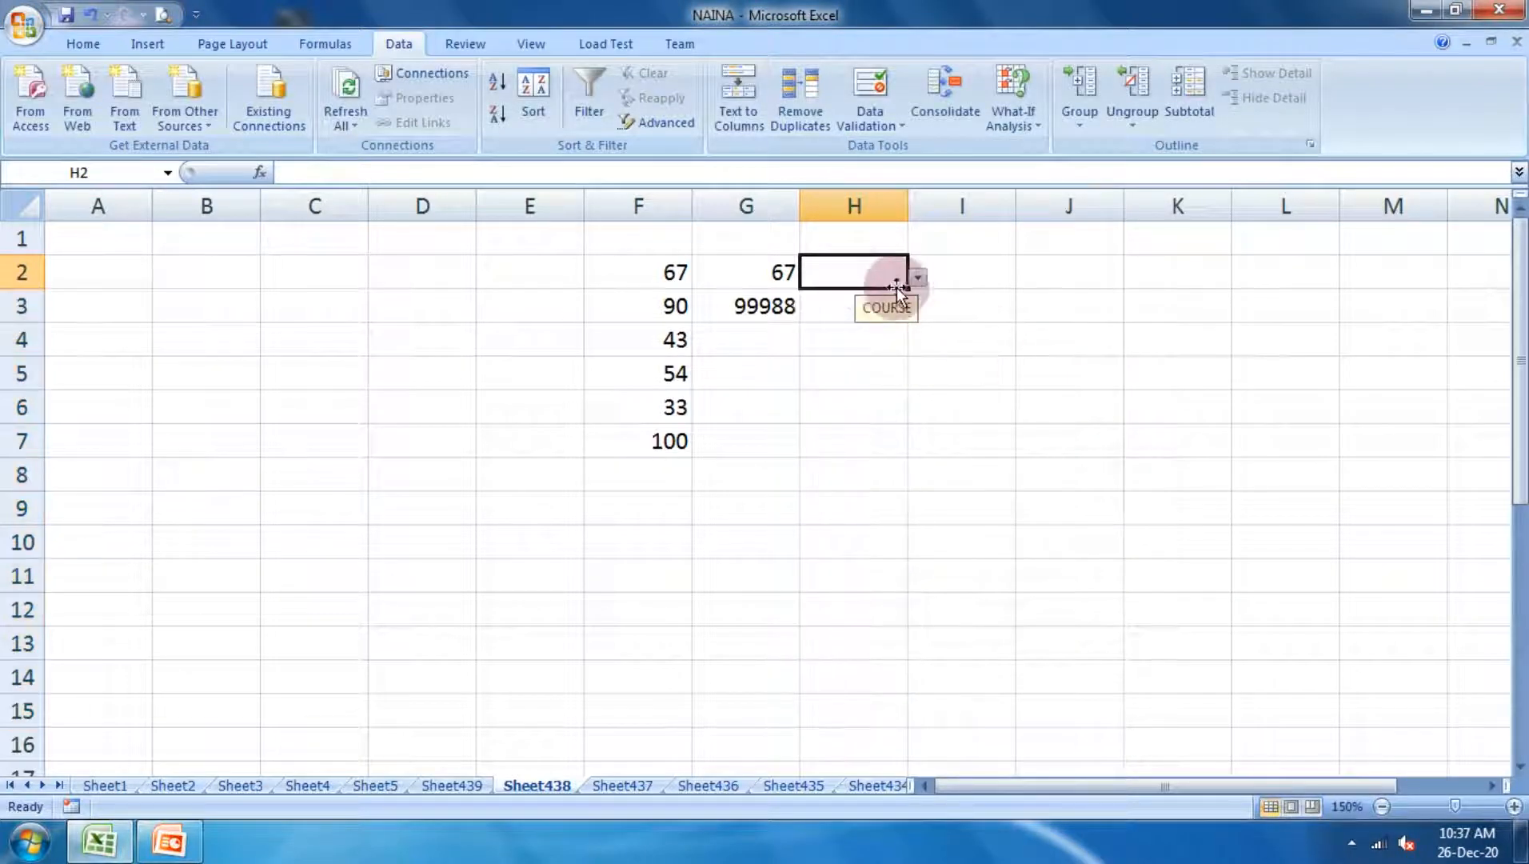
click(919, 277)
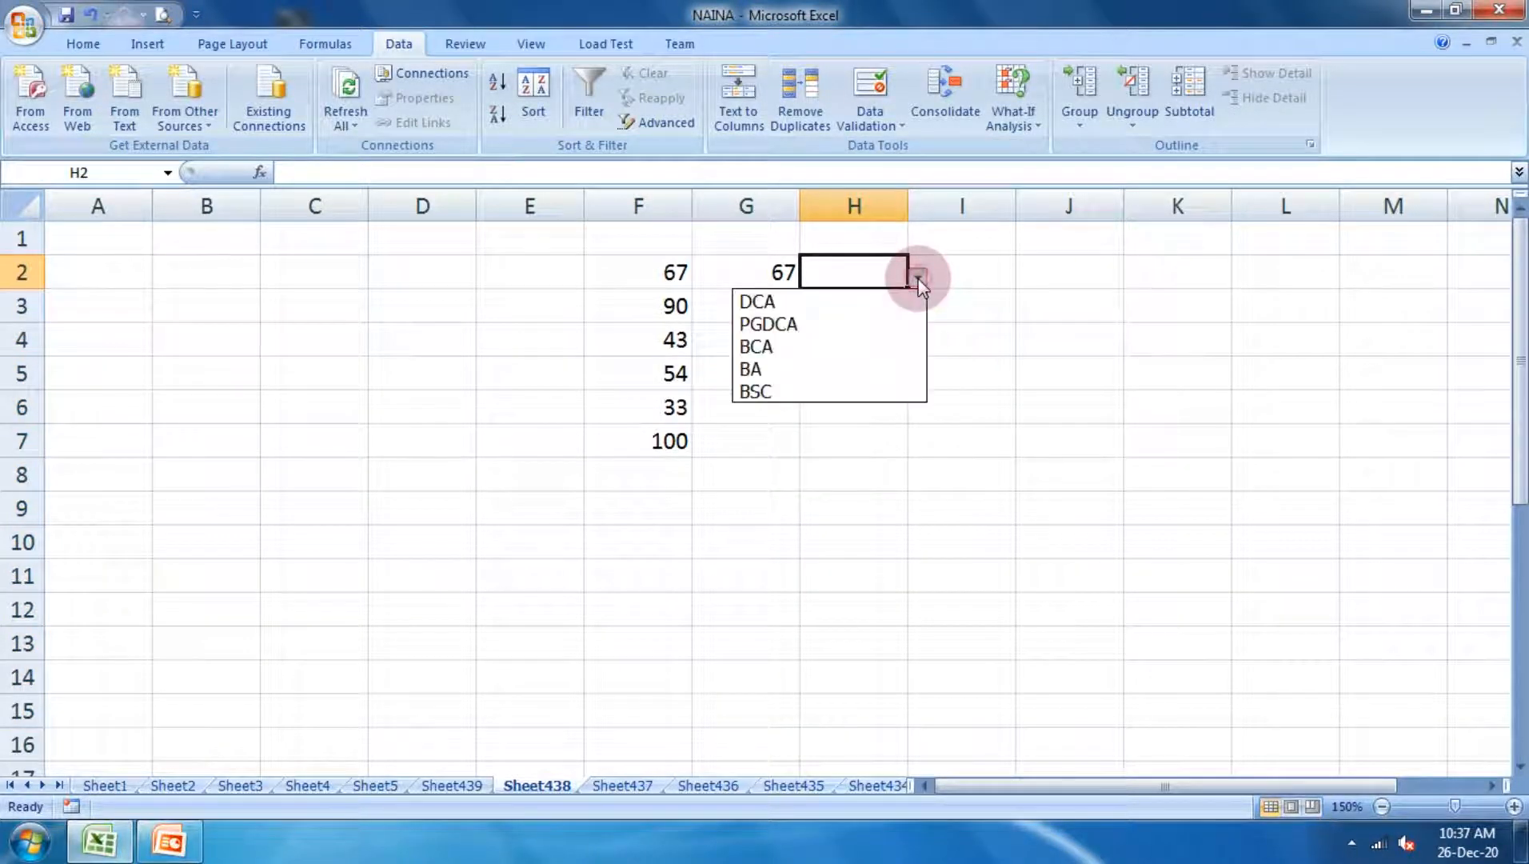
click(870, 345)
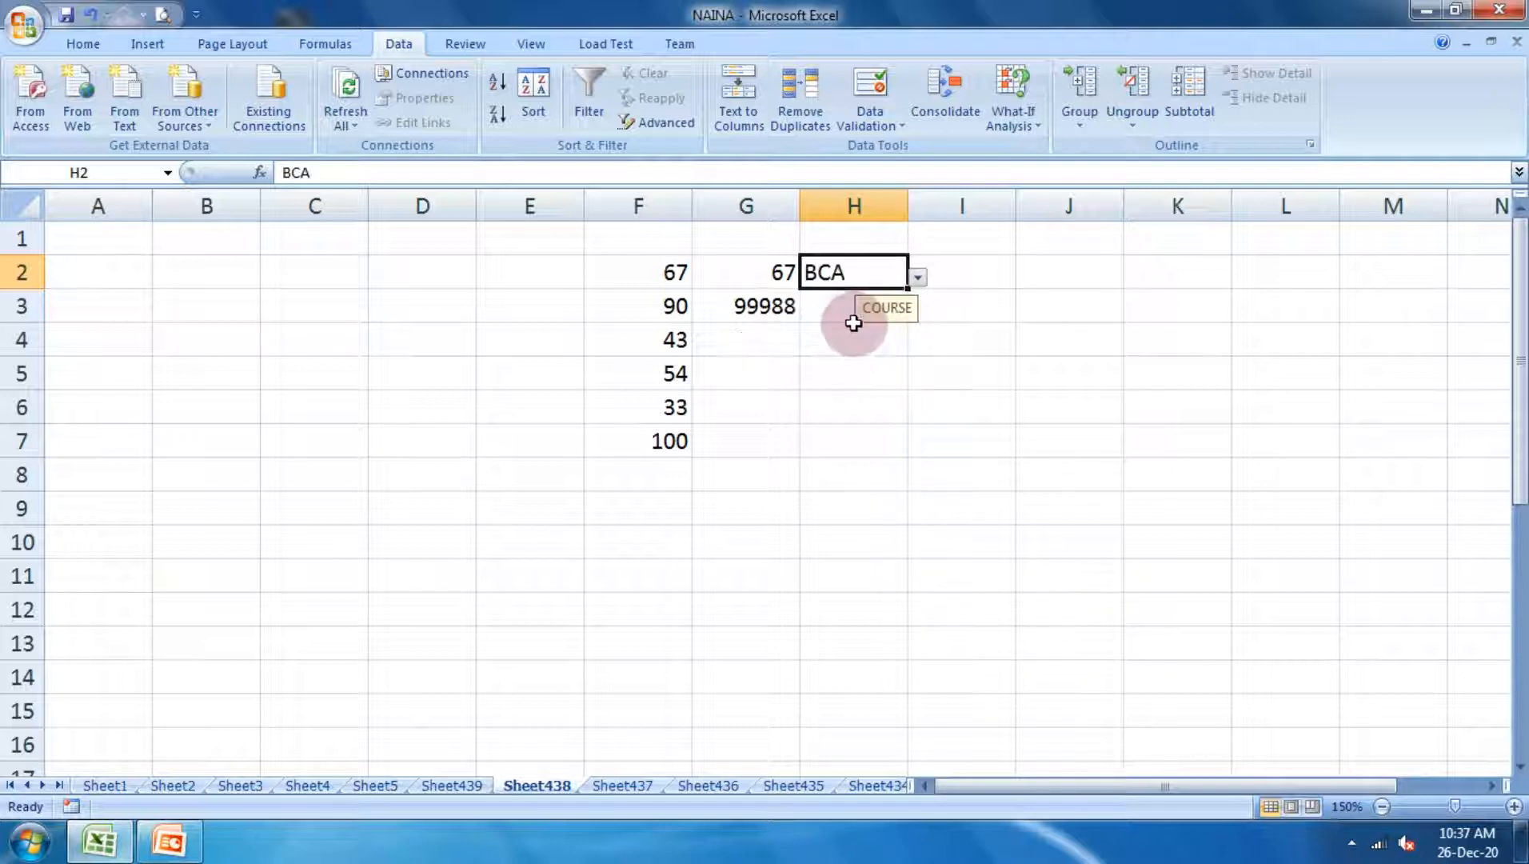
click(844, 310)
click(917, 313)
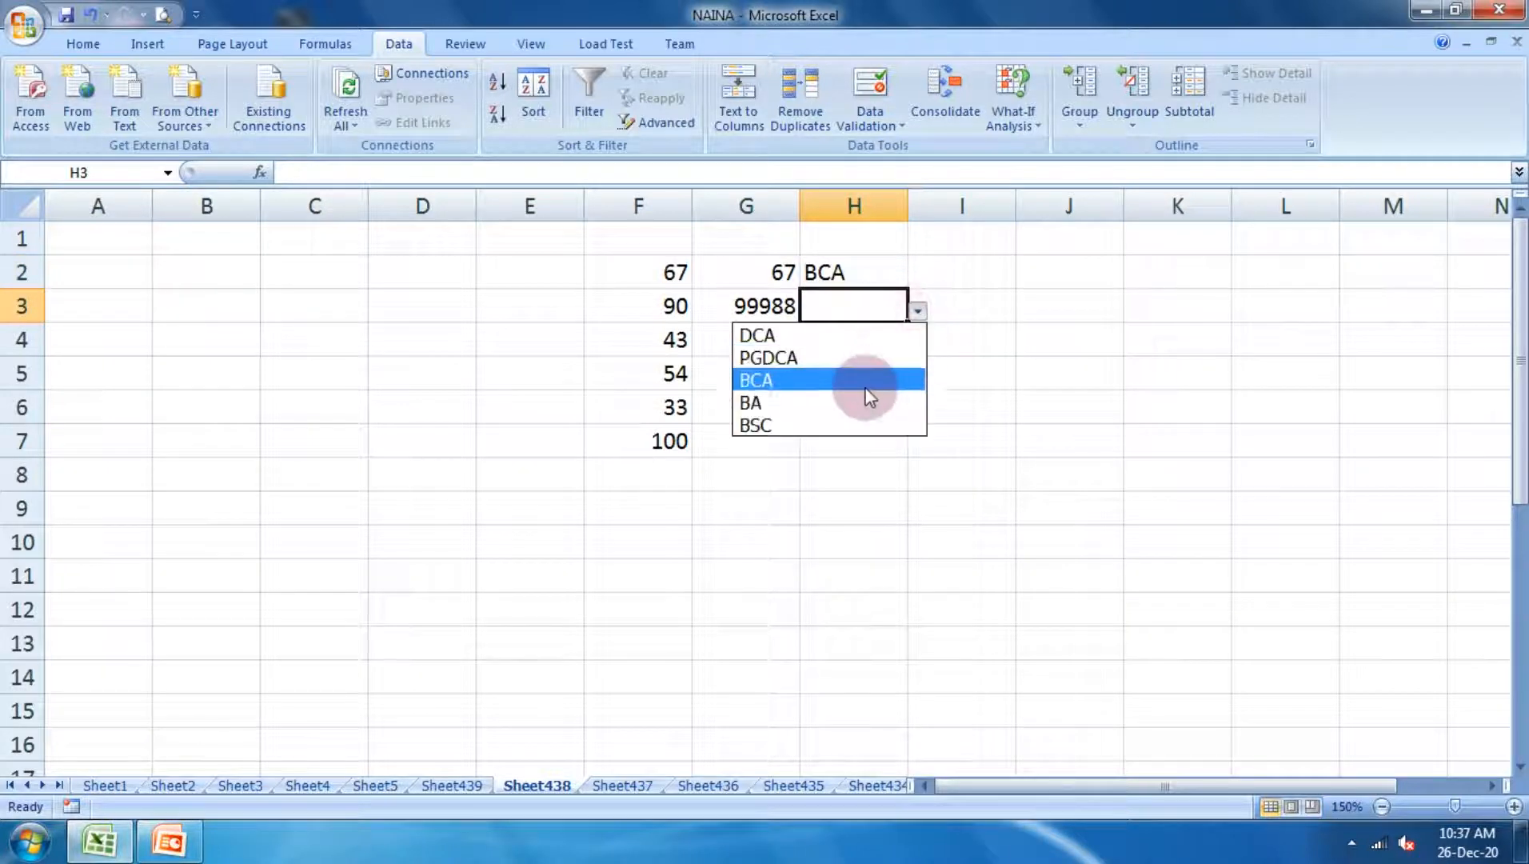
click(853, 399)
click(828, 342)
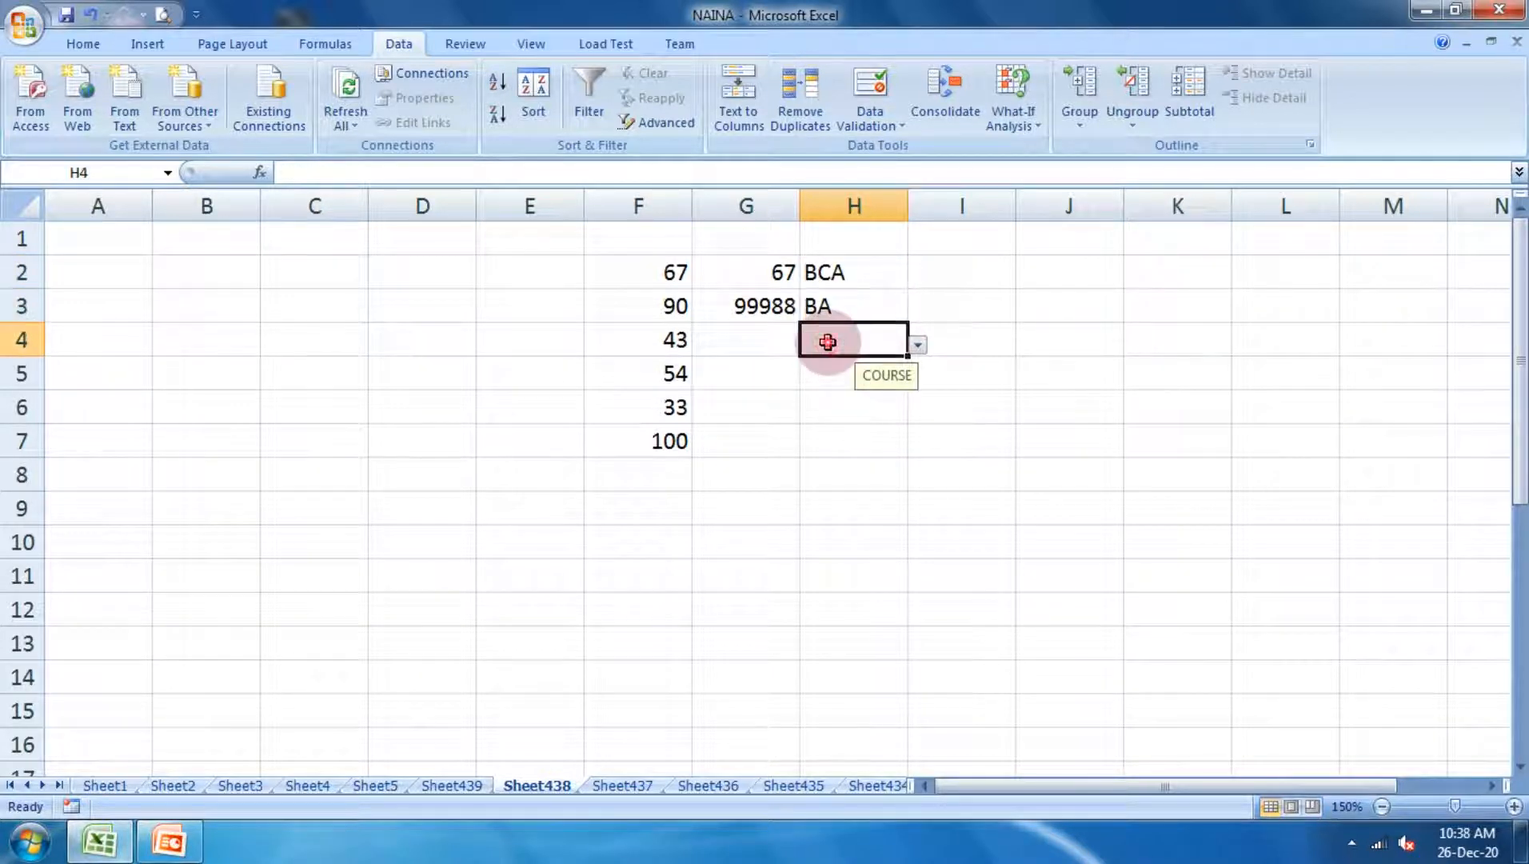
click(917, 345)
click(850, 434)
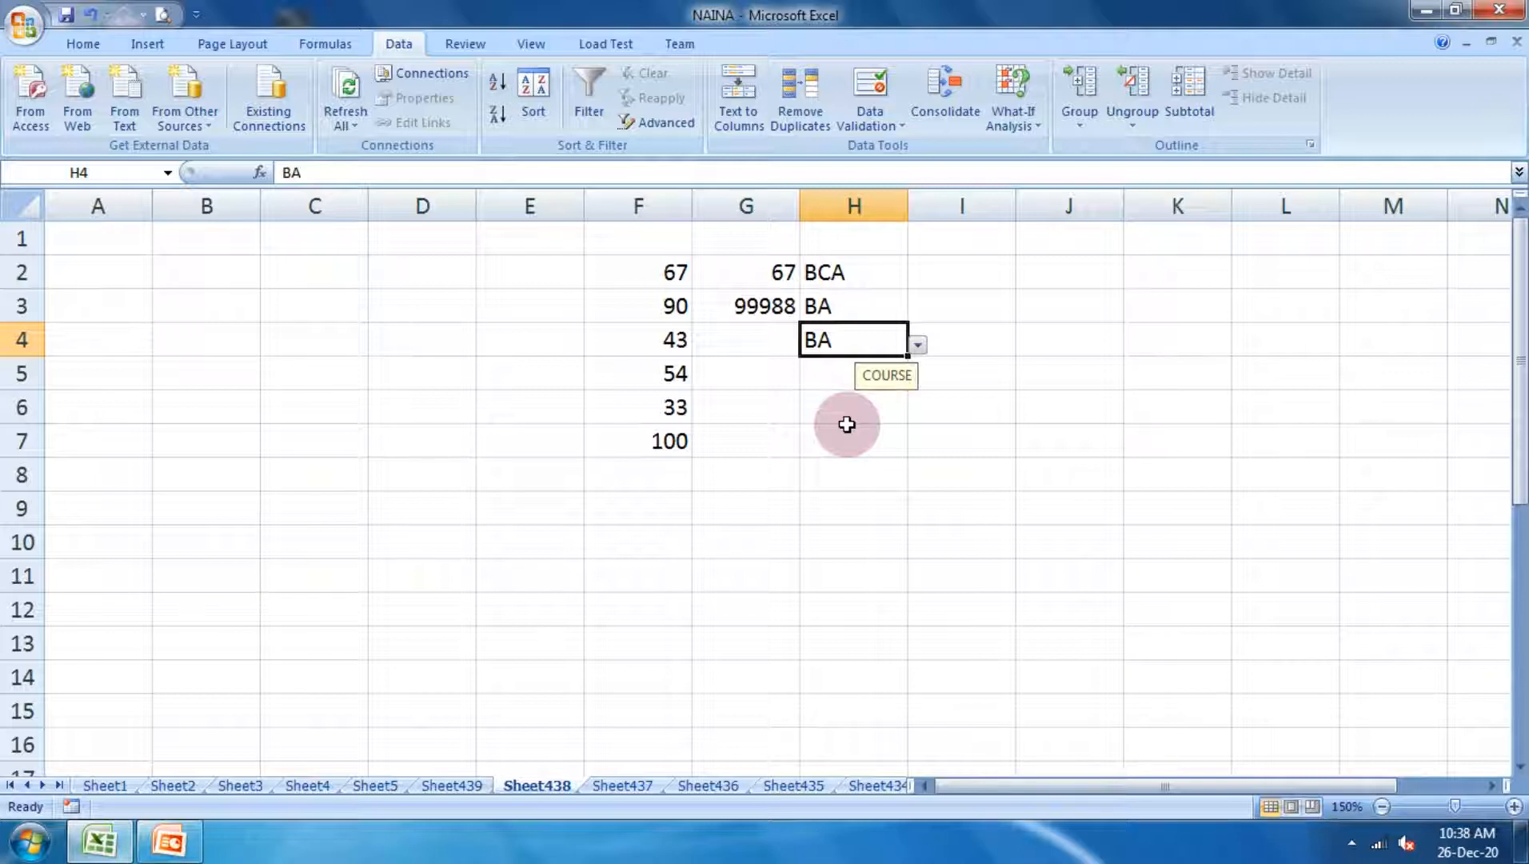
drag(846, 272, 864, 590)
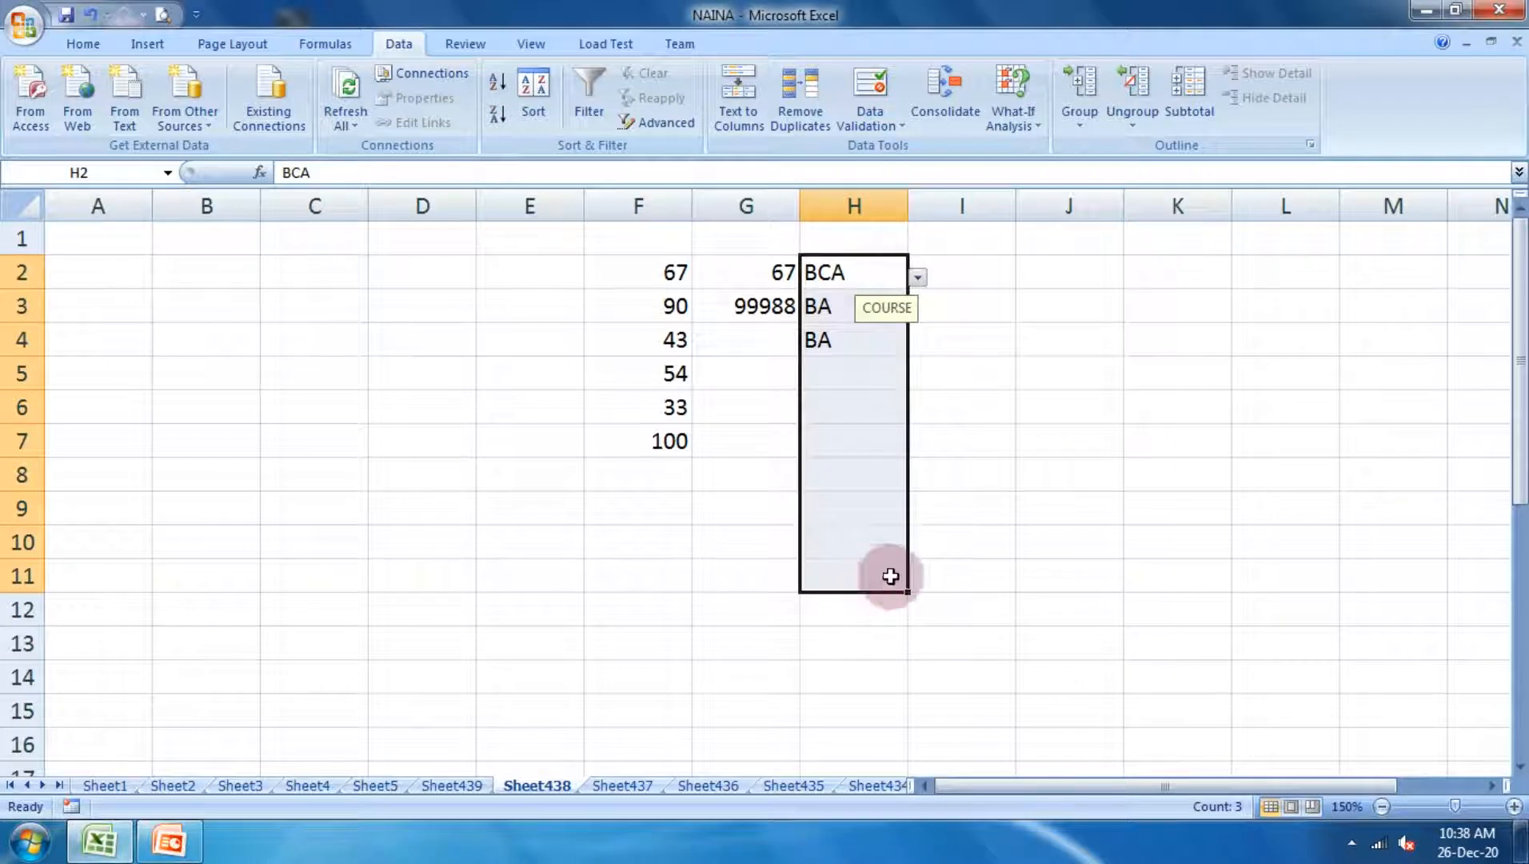
Append MA, MBA and B.LIB to the course list source and apply it to all cells sharing the list
click(875, 124)
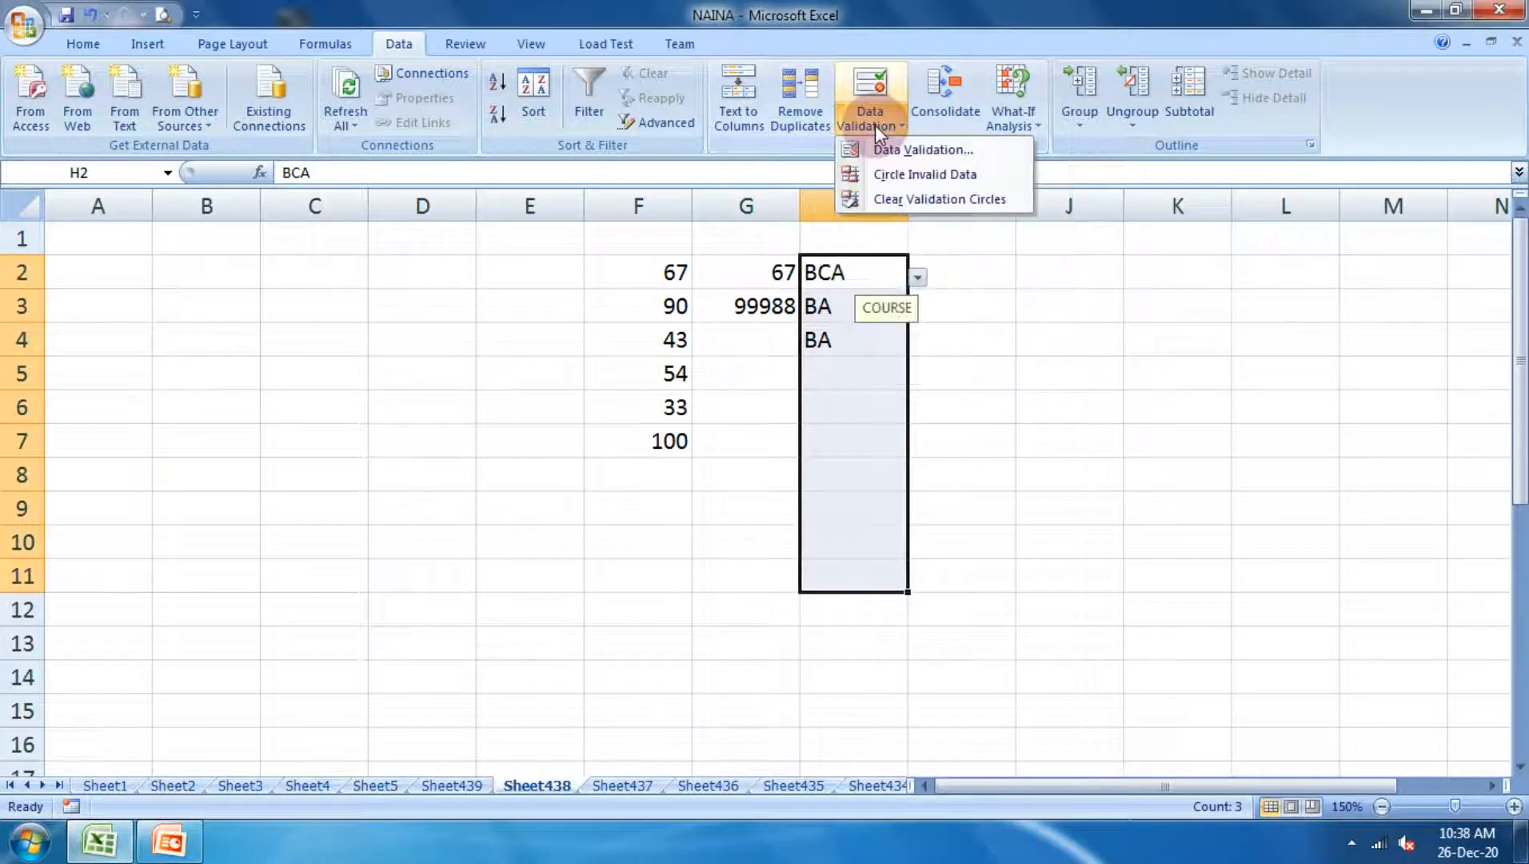
click(910, 152)
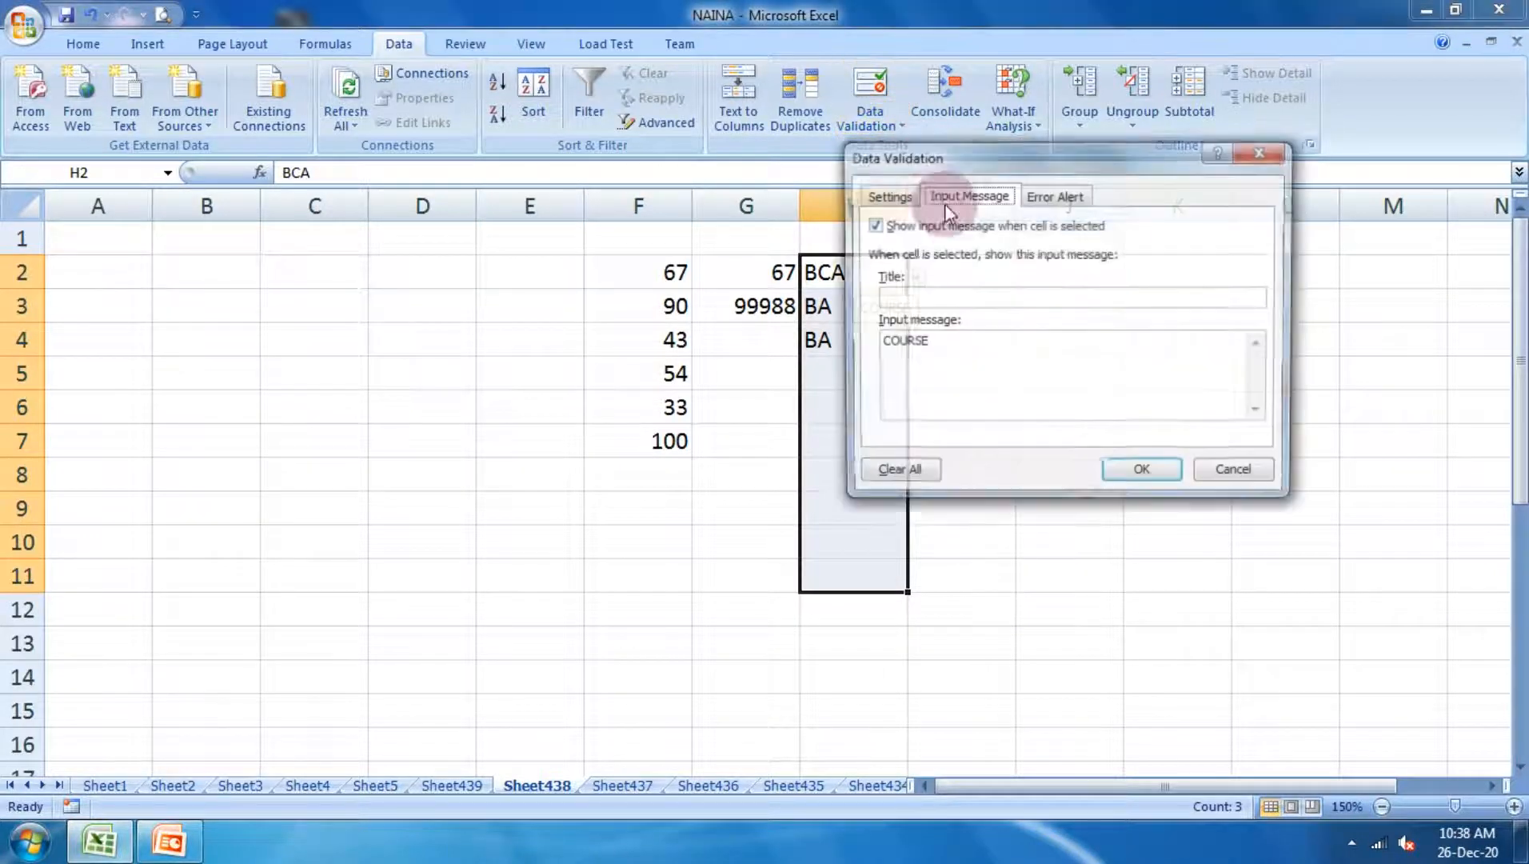
drag(962, 150, 1105, 223)
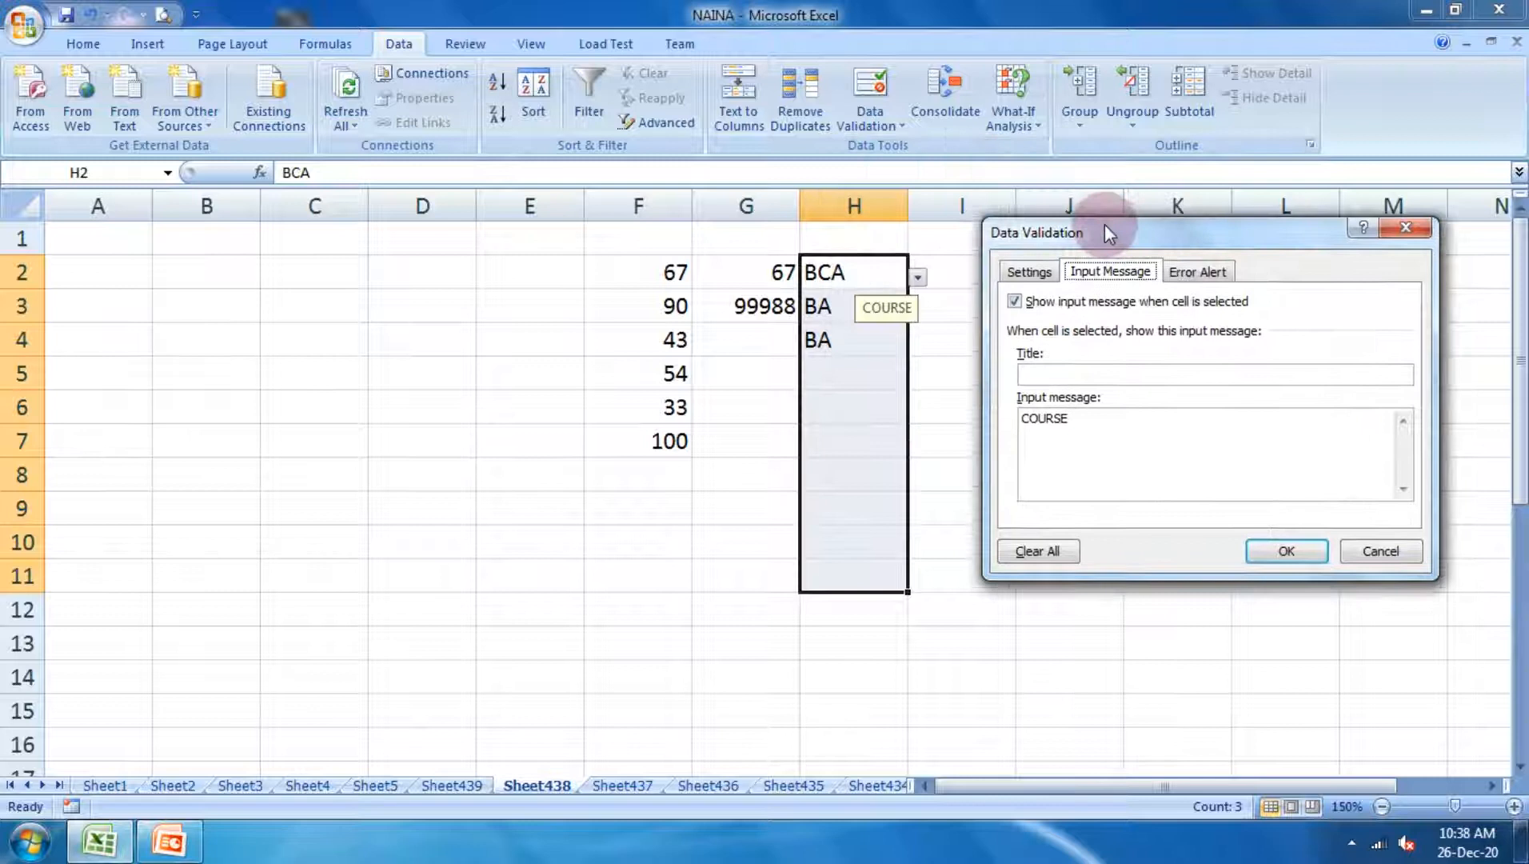
click(1030, 272)
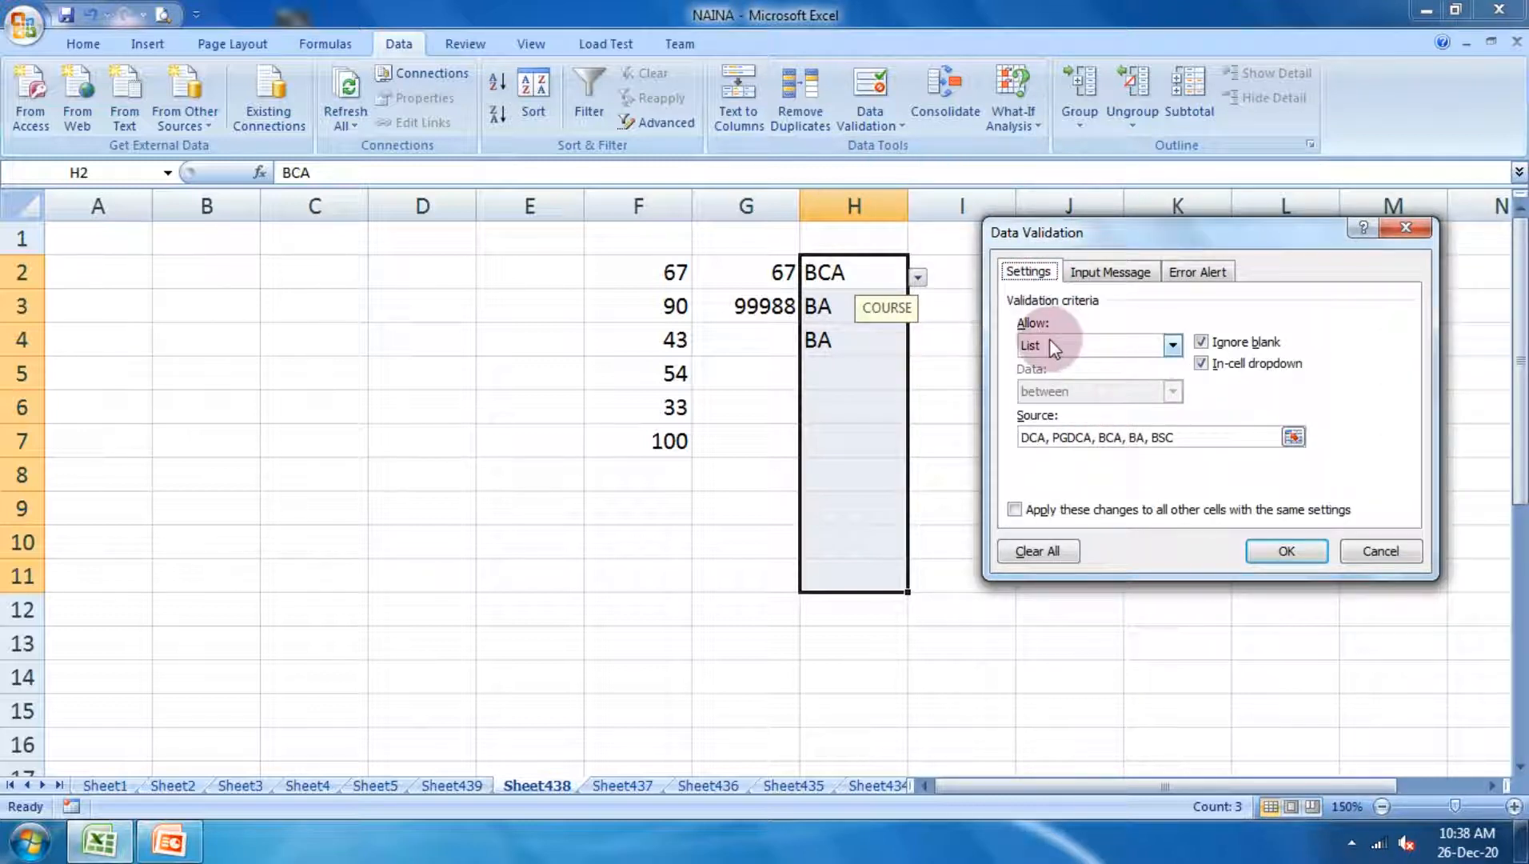
click(1200, 439)
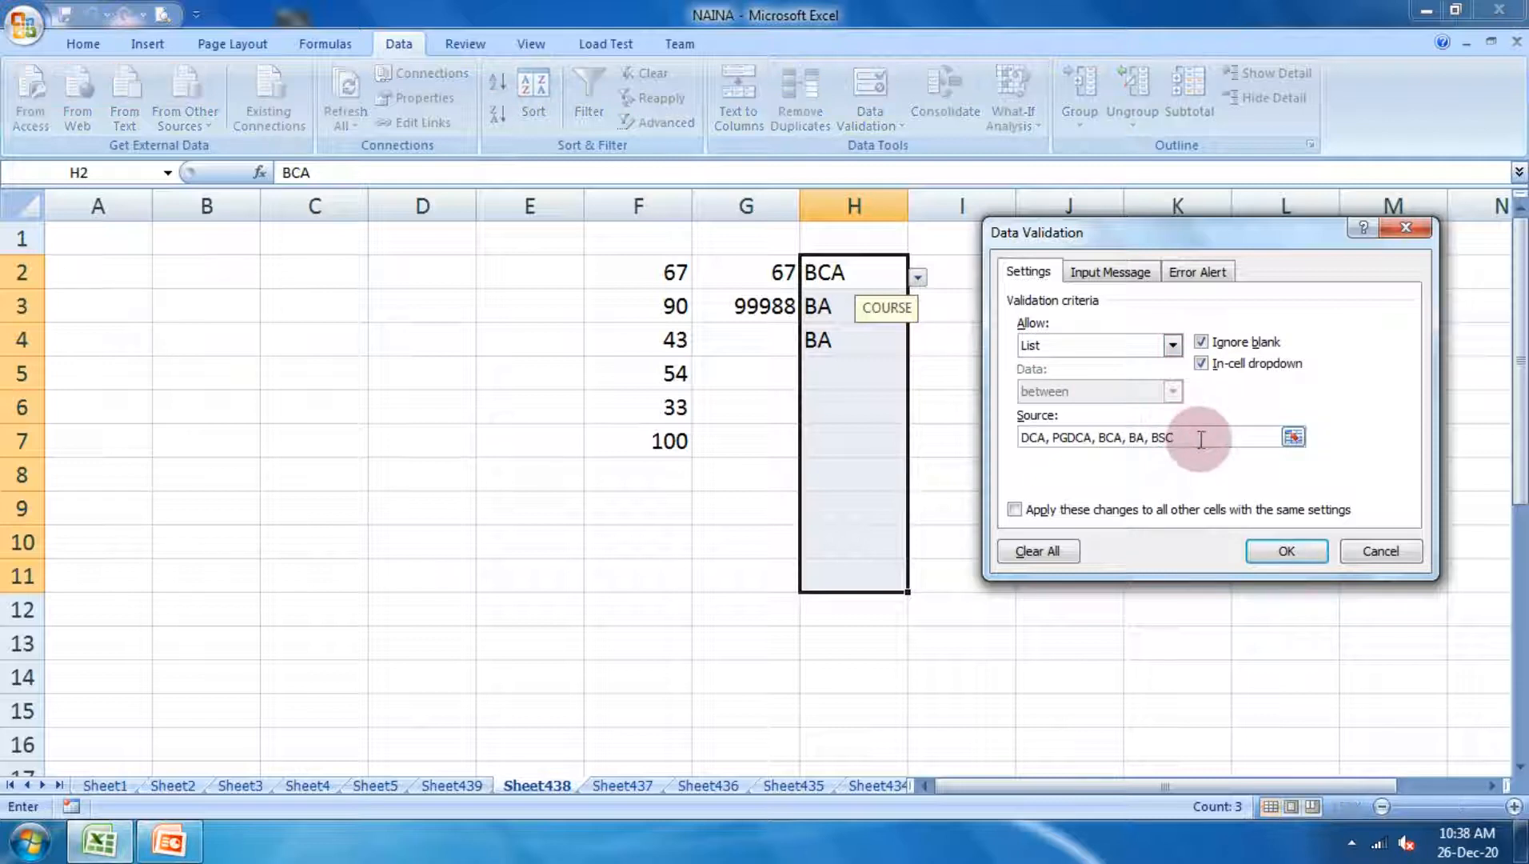
text(, MA, MBA, B.LIB)
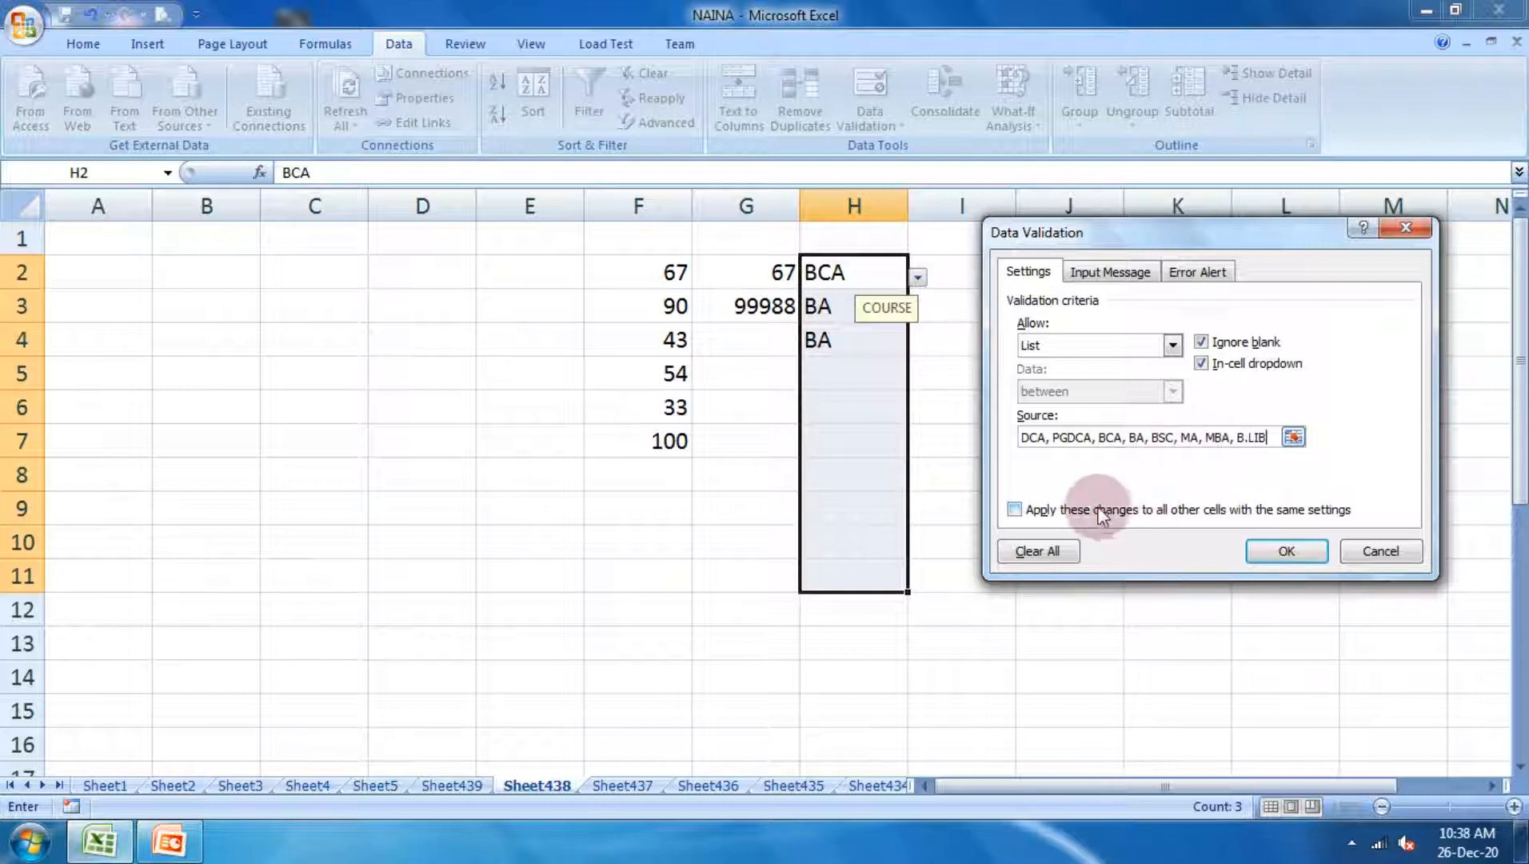
click(1287, 513)
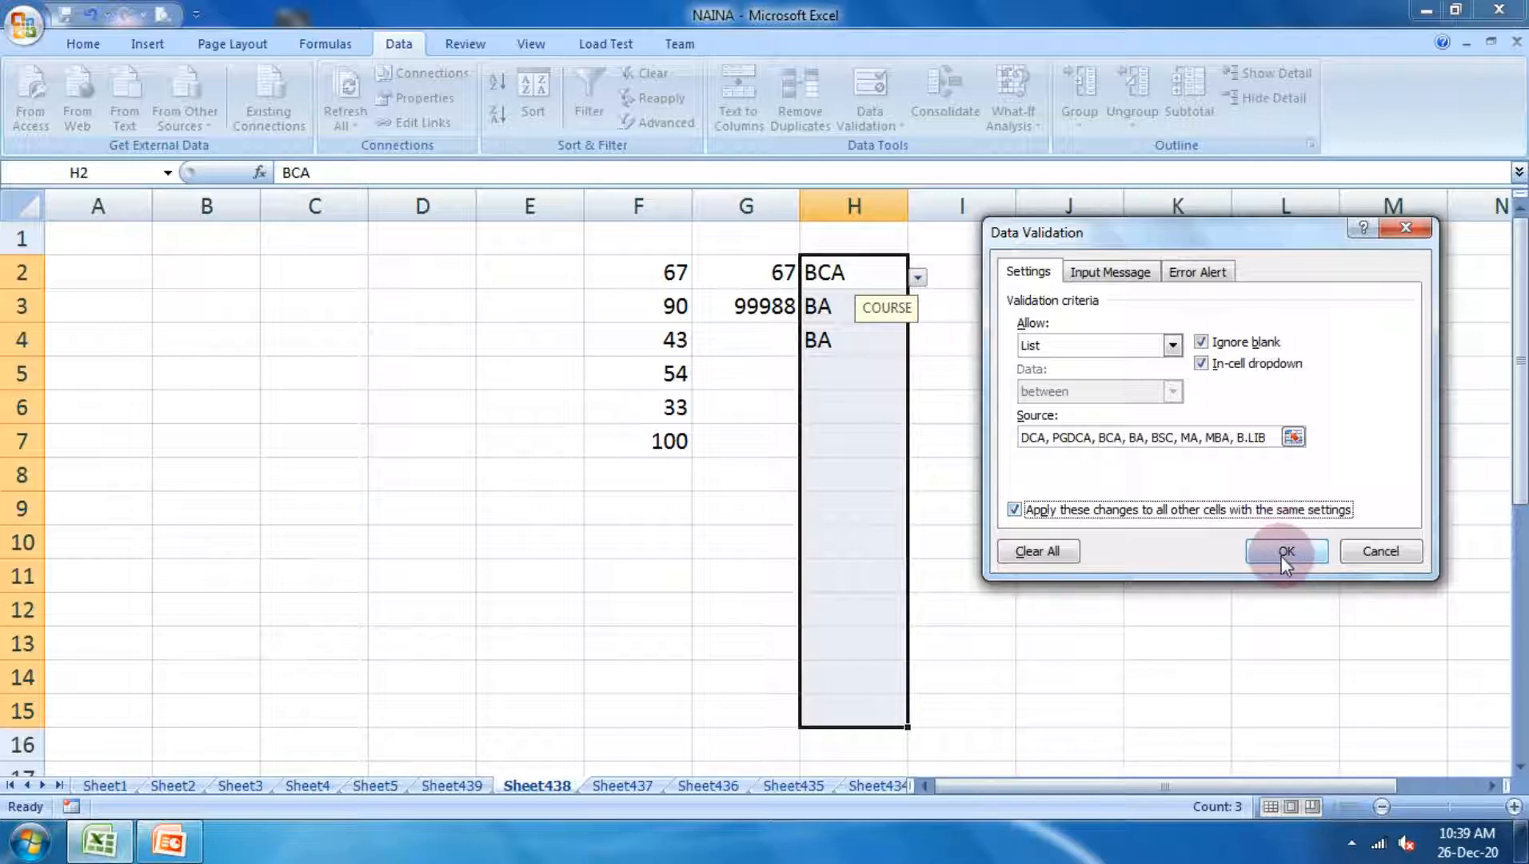
click(1283, 552)
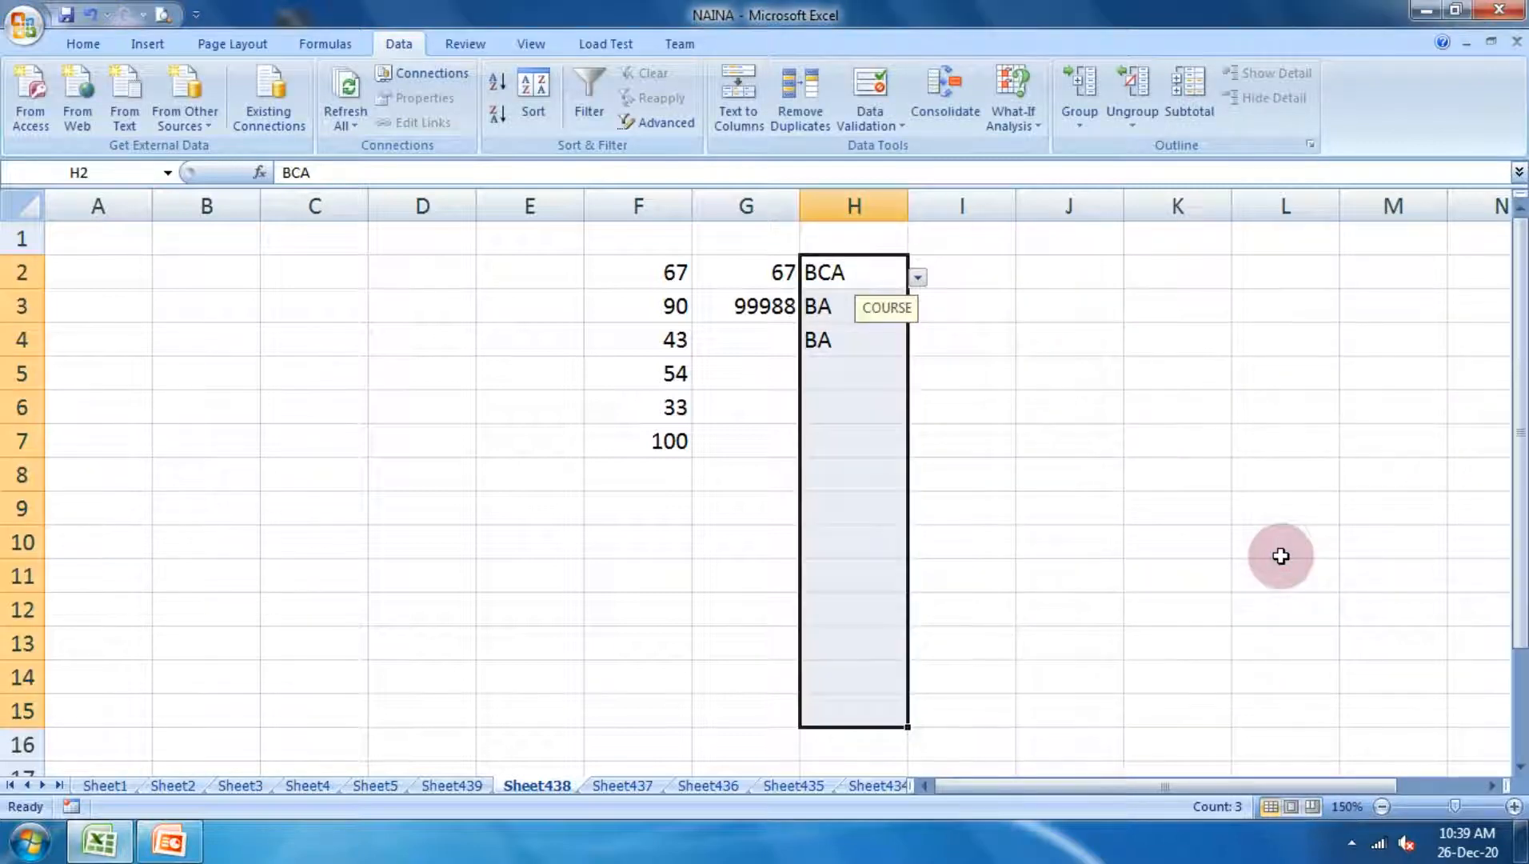
Pick B.LIB in H5, BSC in H6 and MBA in H7 from the course dropdowns
click(879, 371)
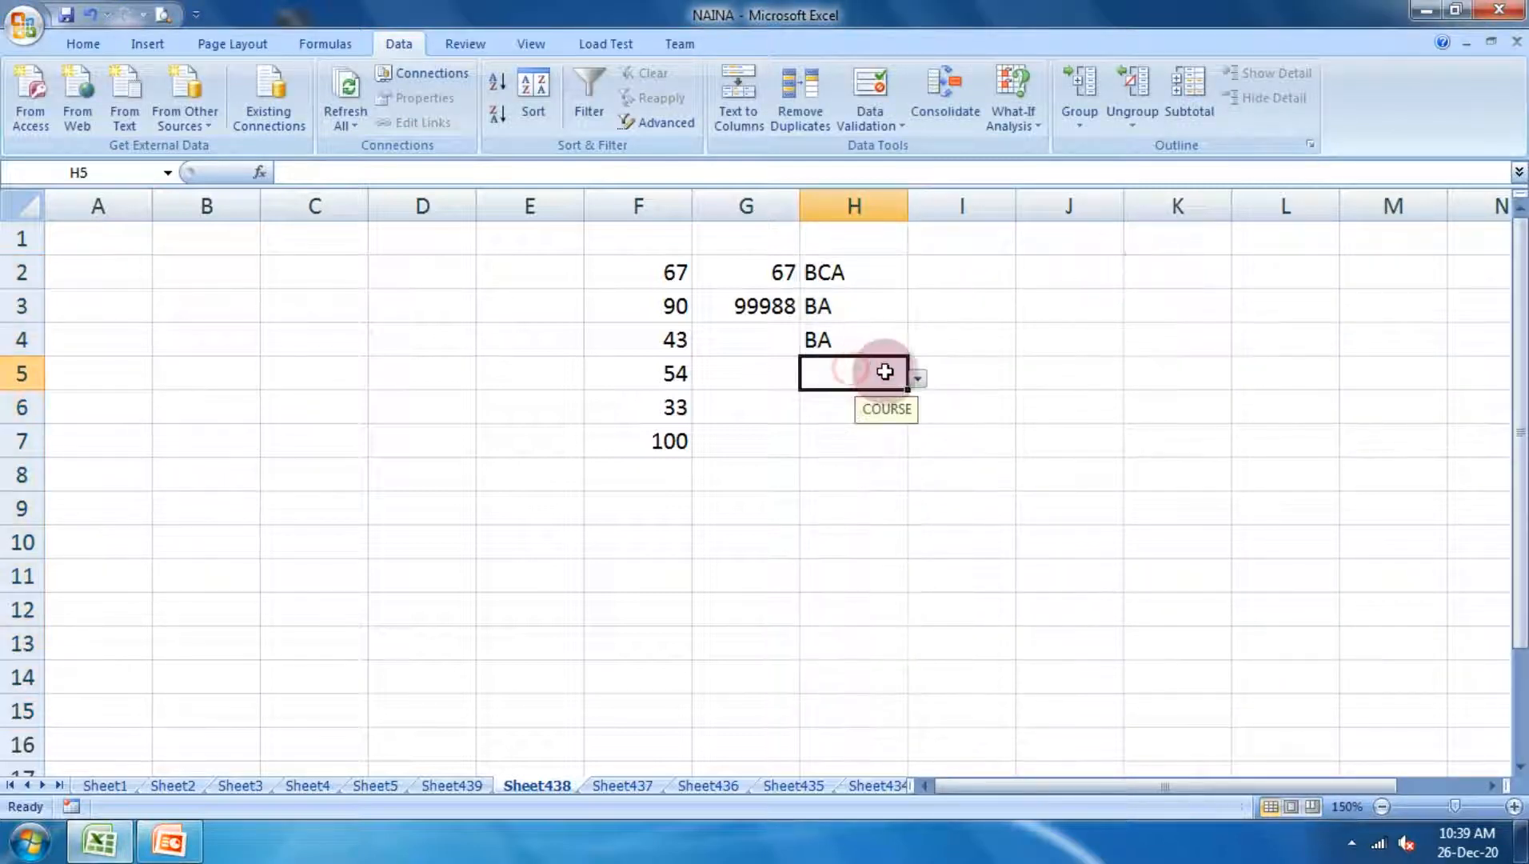
click(917, 380)
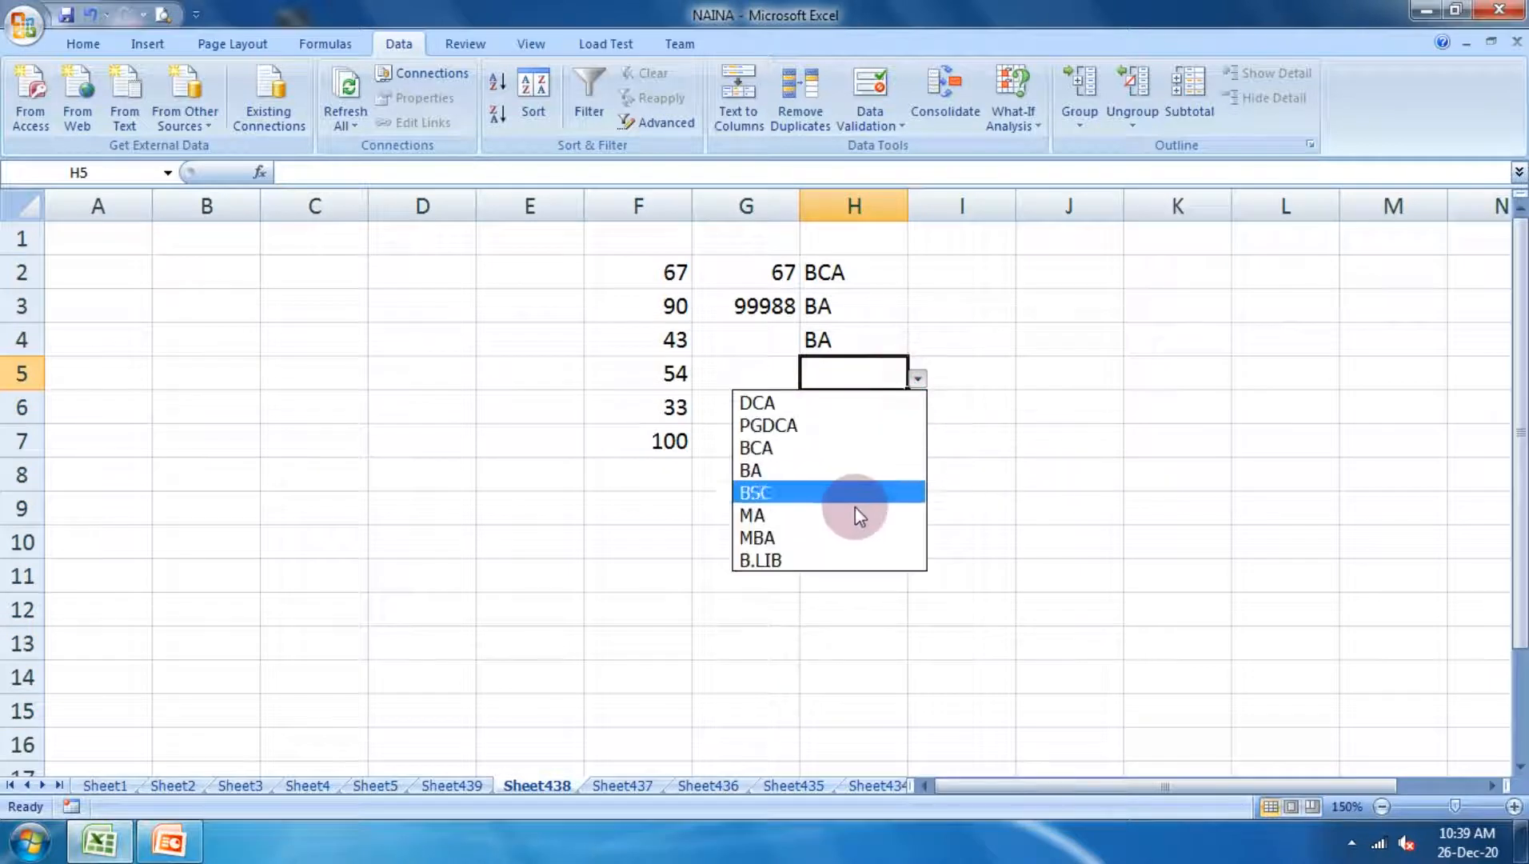
click(835, 555)
click(818, 405)
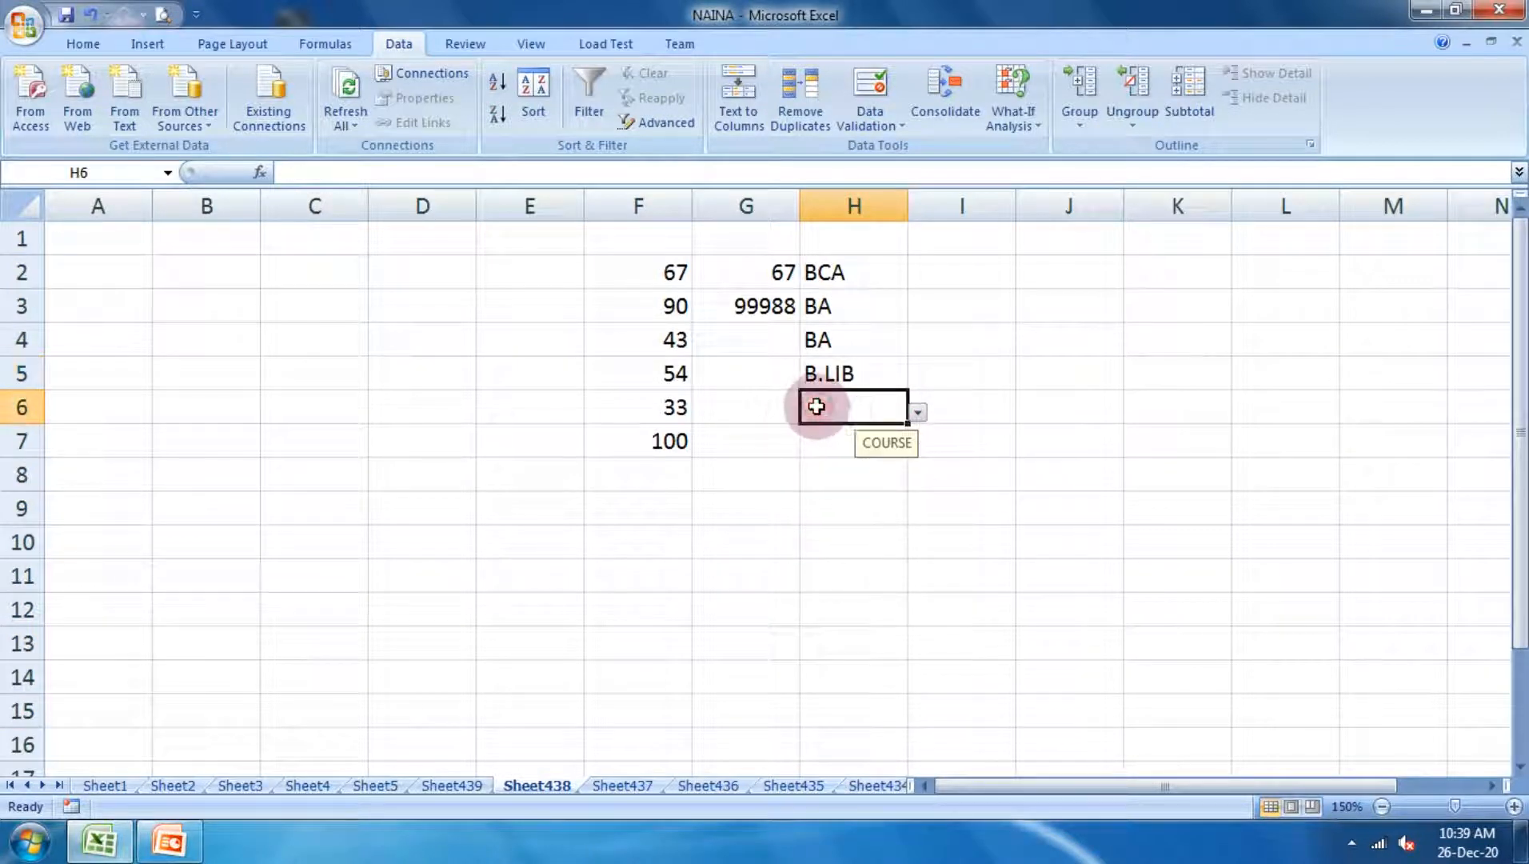
click(916, 415)
click(834, 528)
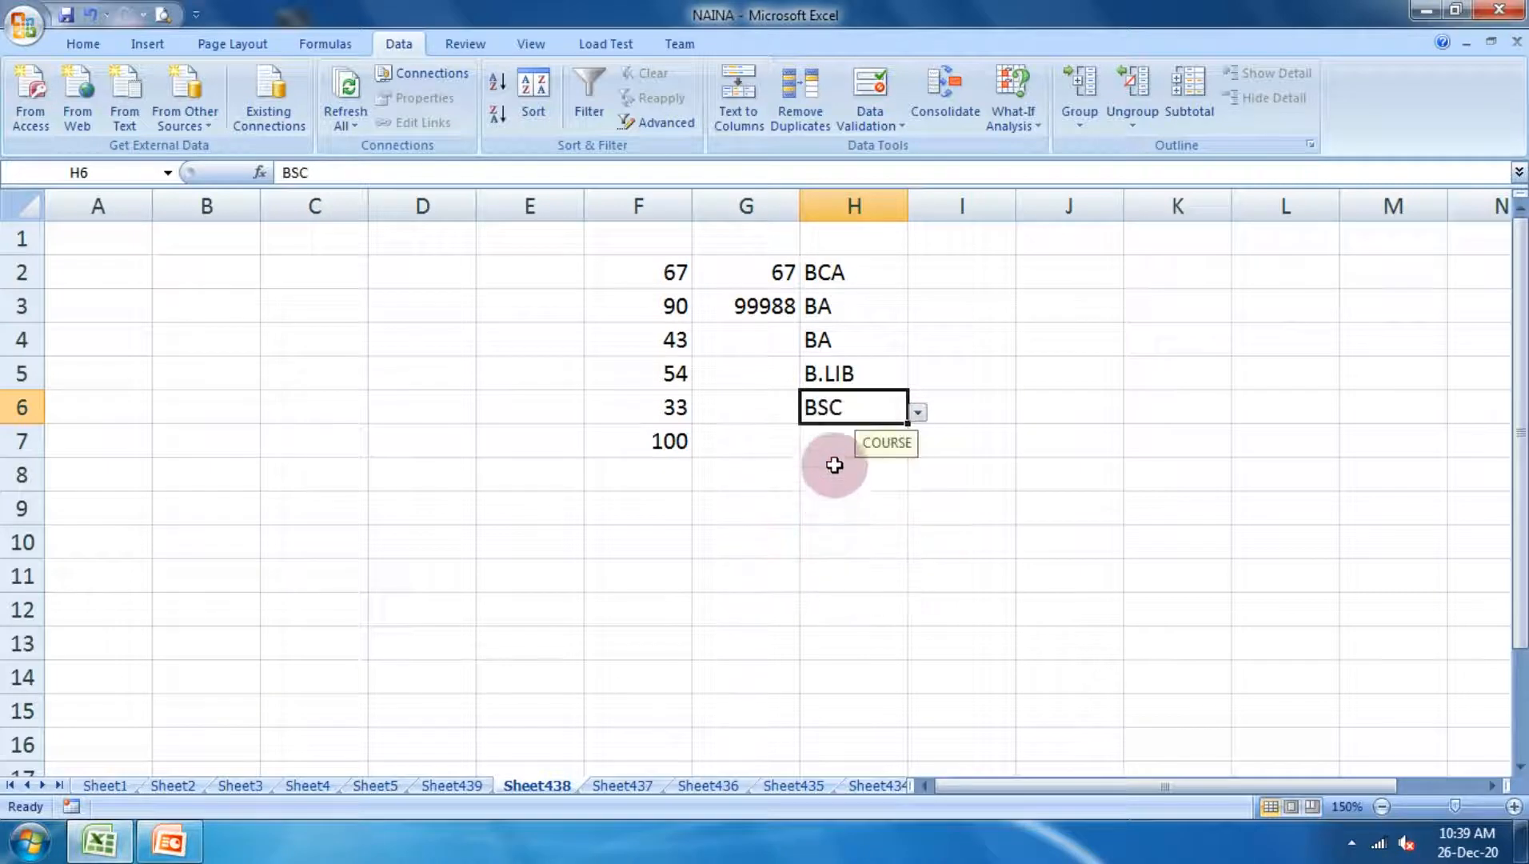
click(832, 450)
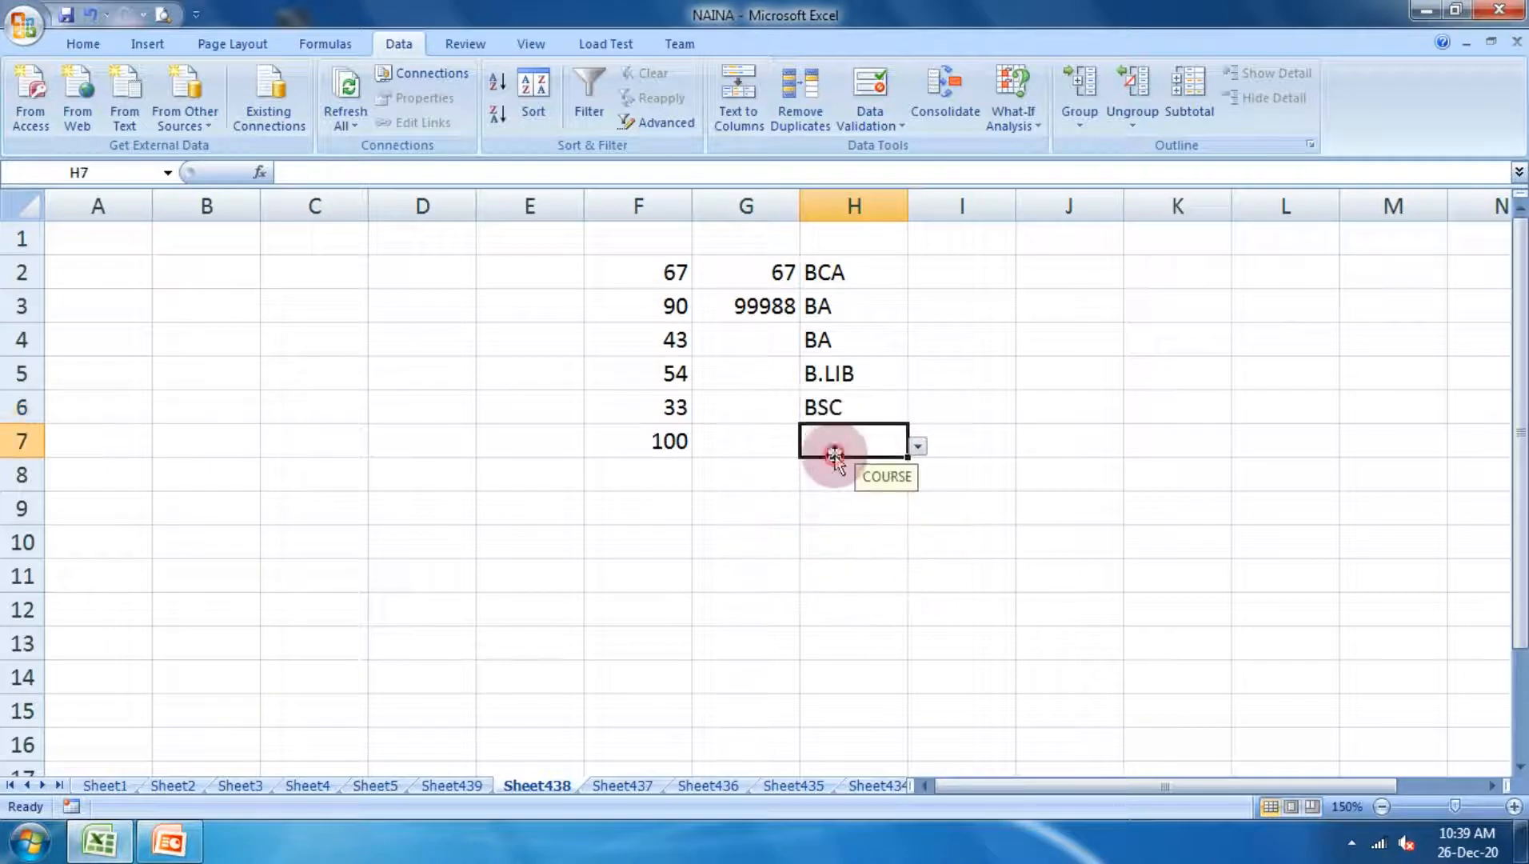
click(916, 448)
click(842, 605)
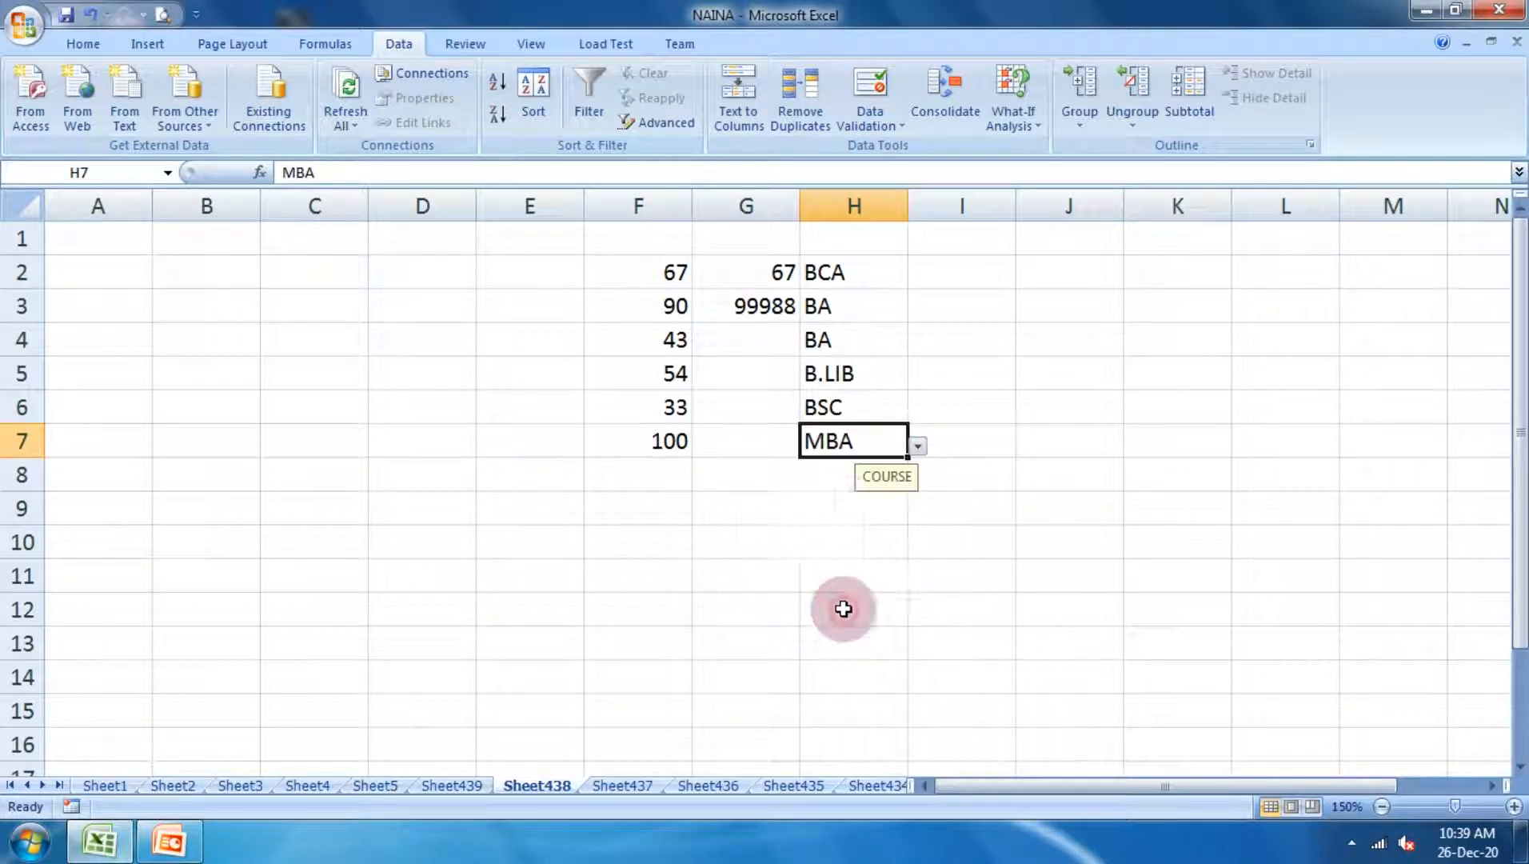
click(838, 486)
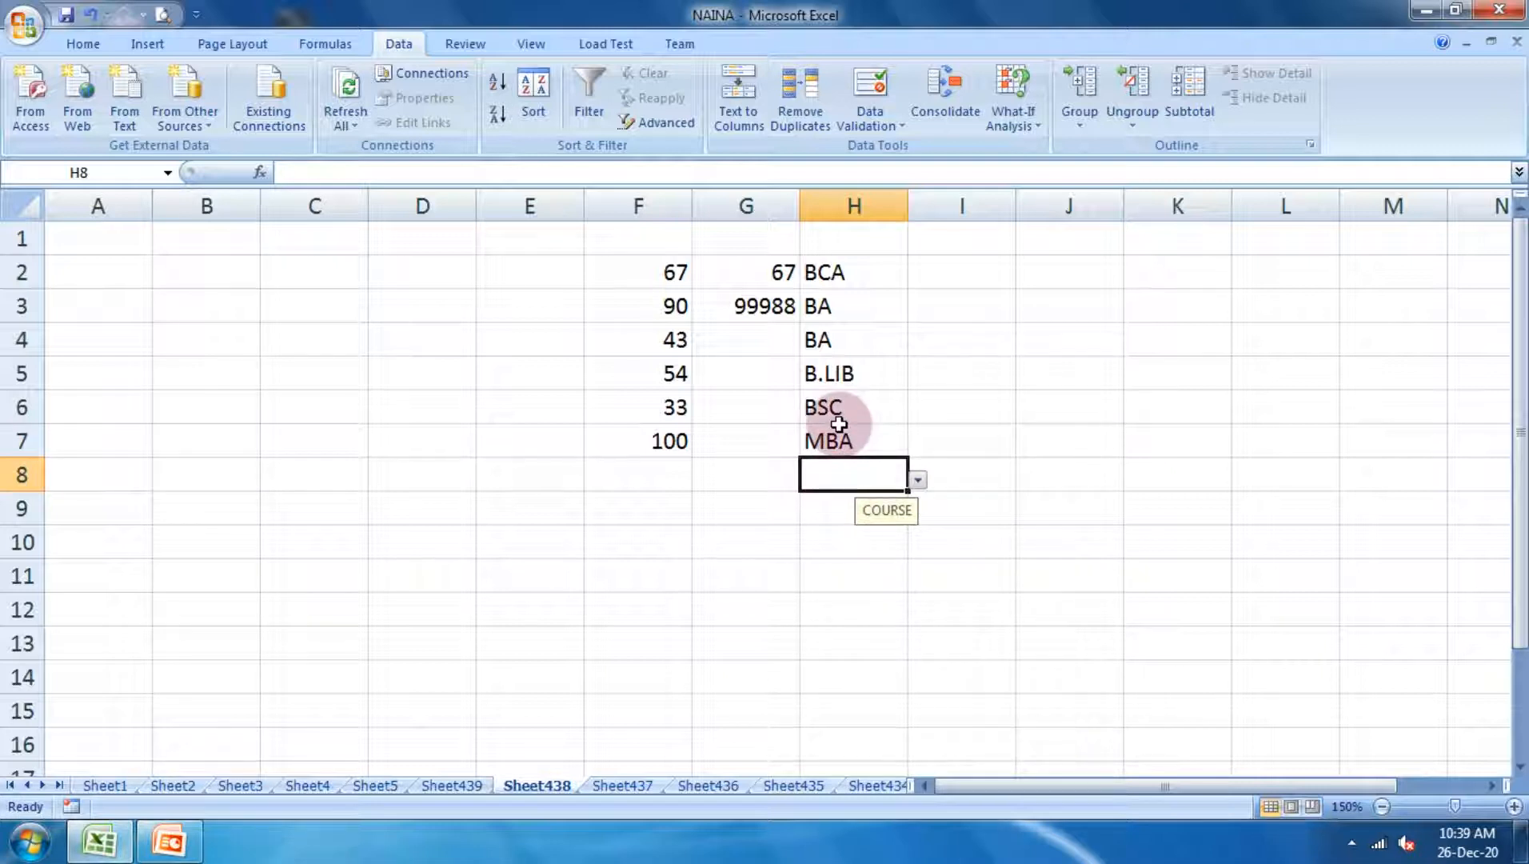
Select I2:I13 and start a Date validation rule using the 'between' comparison
drag(927, 271, 976, 644)
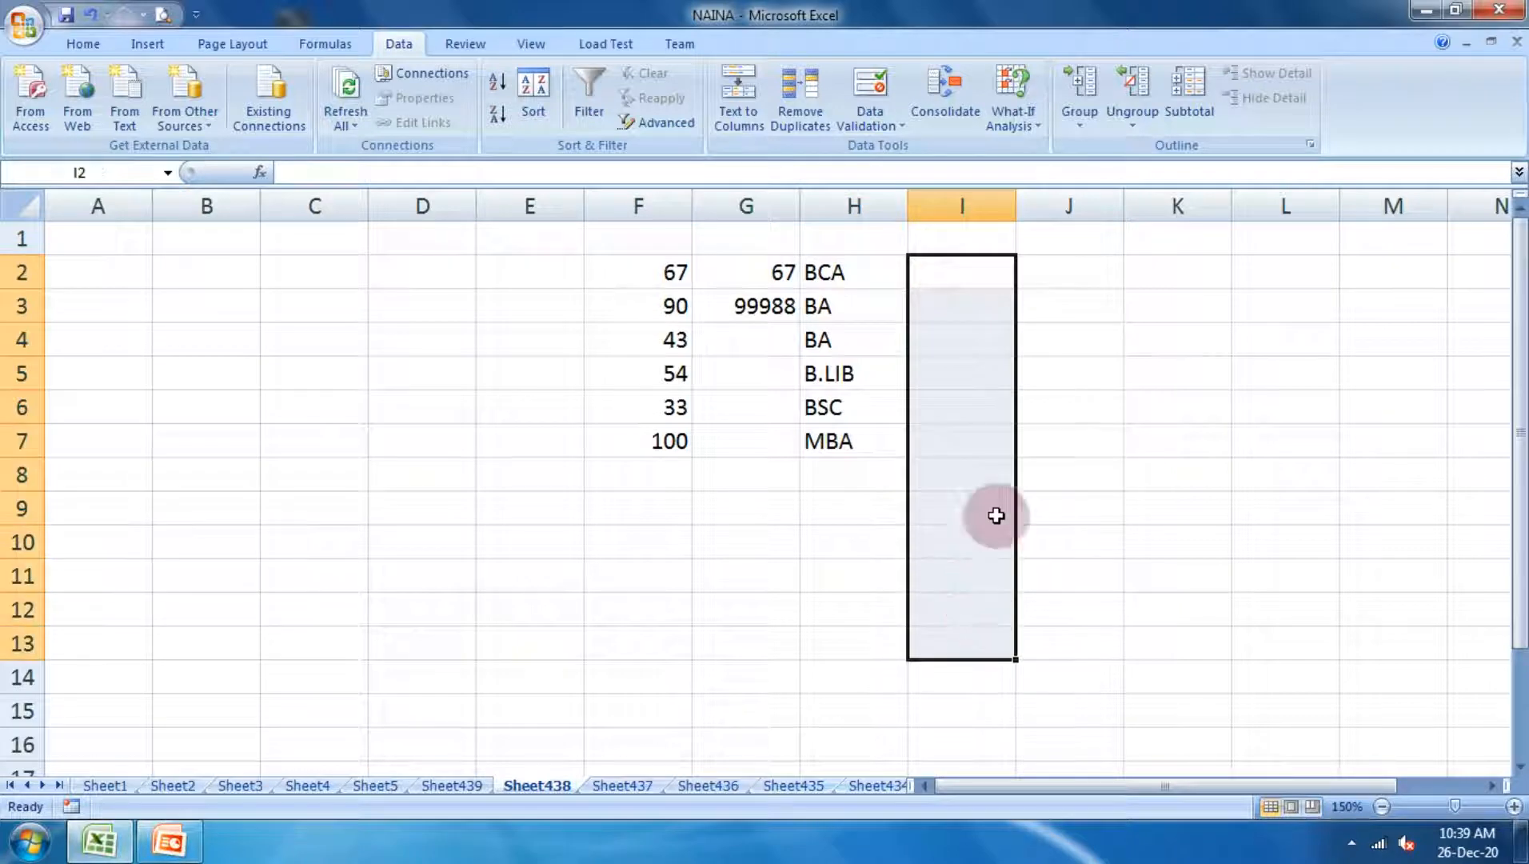
click(896, 124)
click(916, 148)
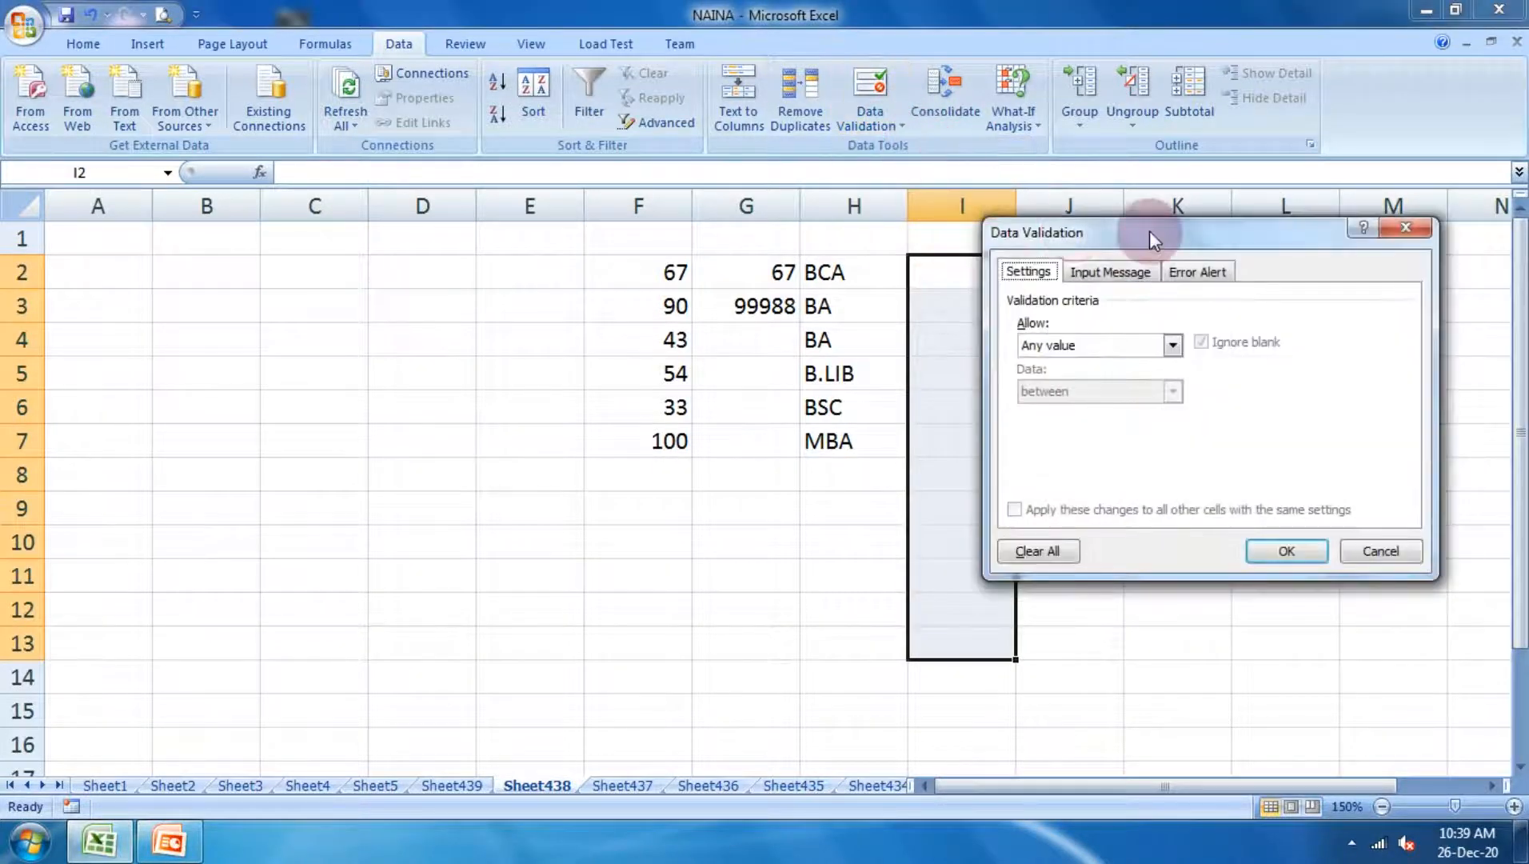
click(1141, 215)
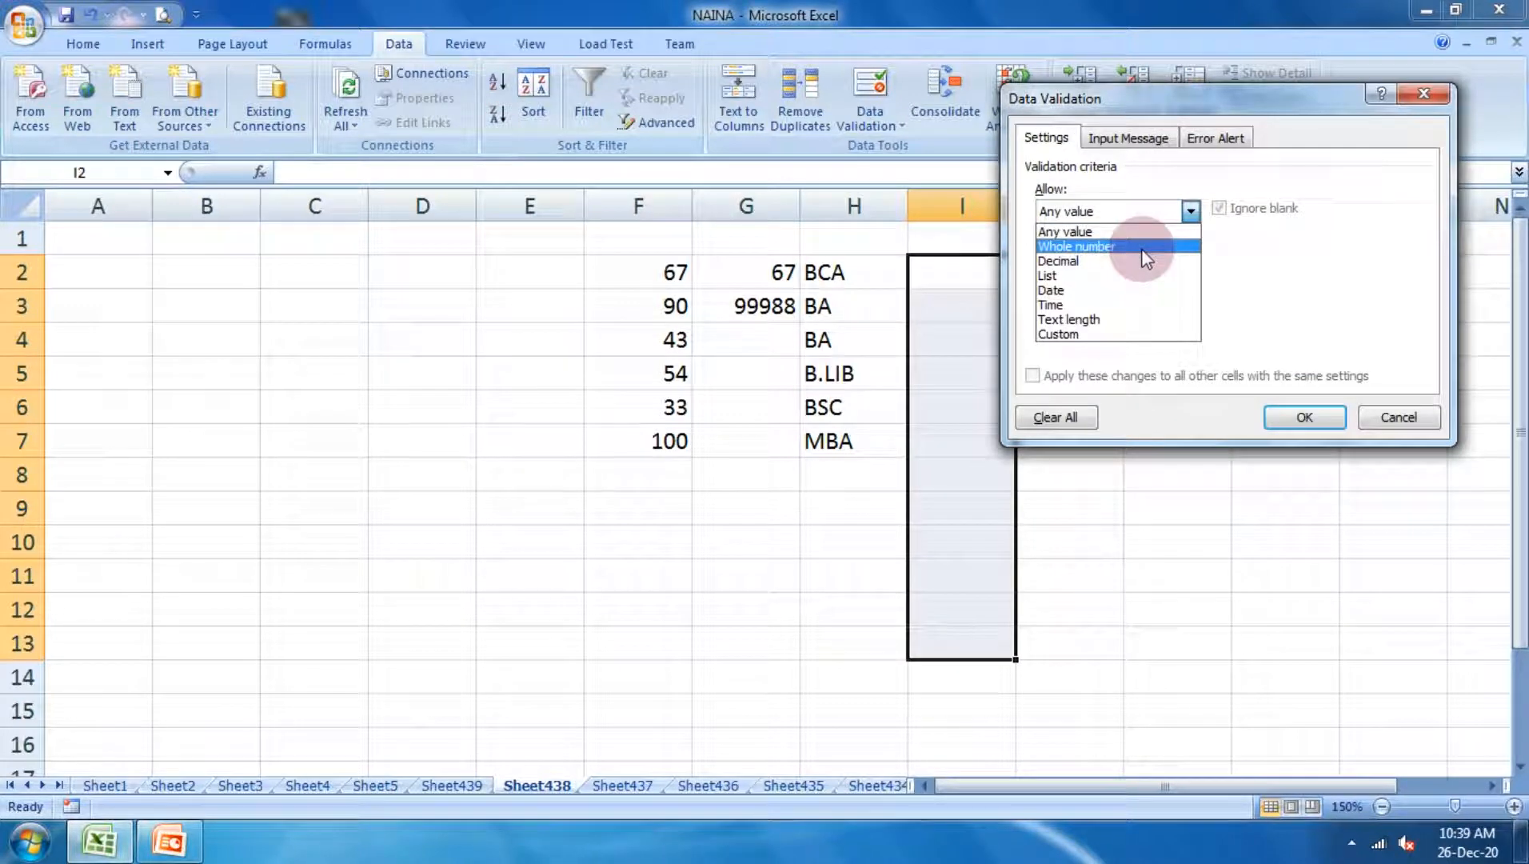
click(1140, 292)
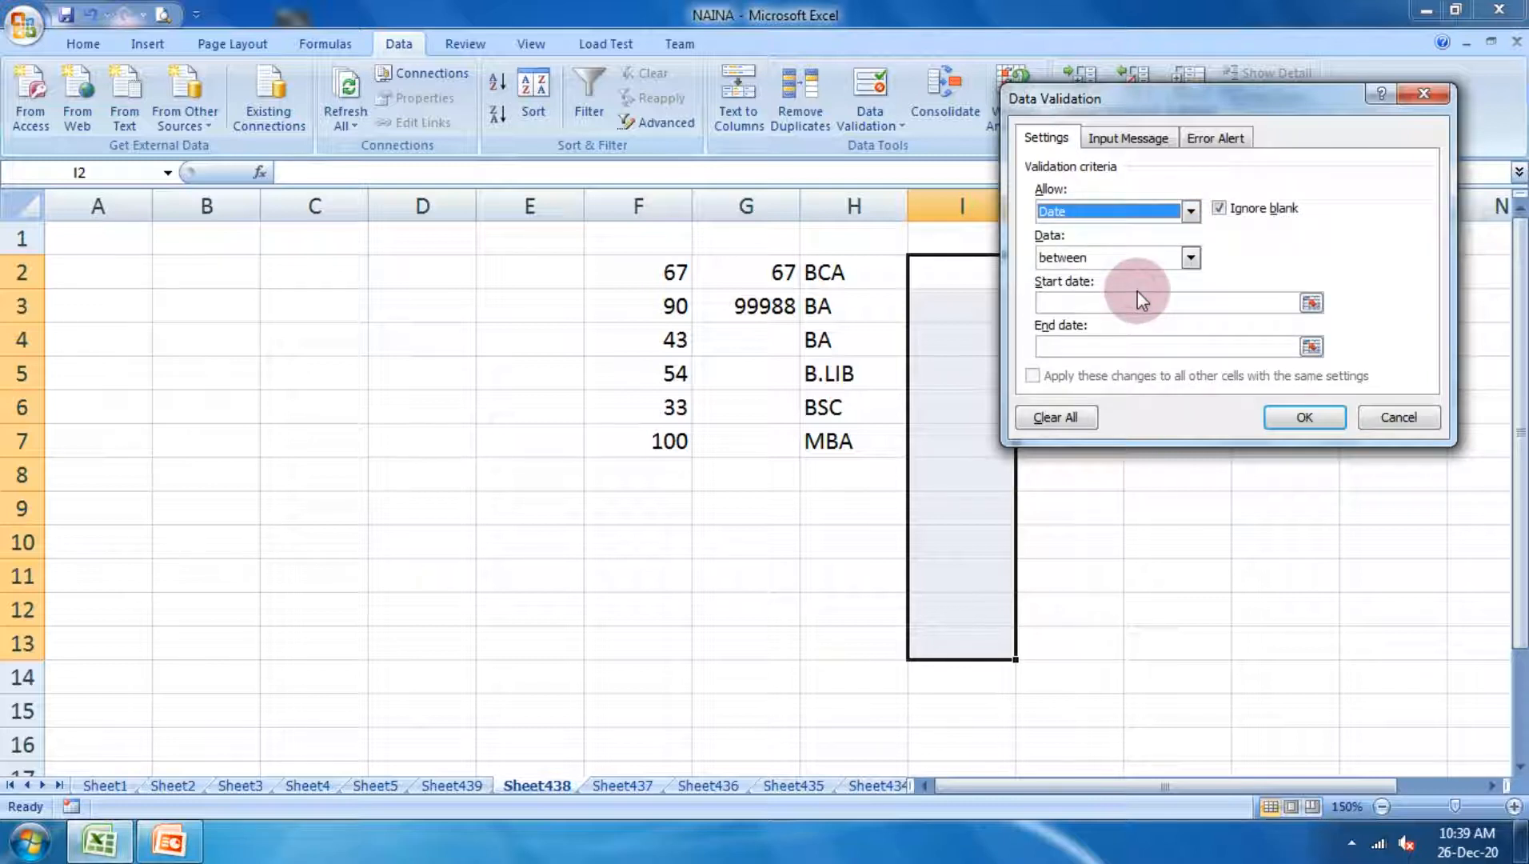
click(1099, 260)
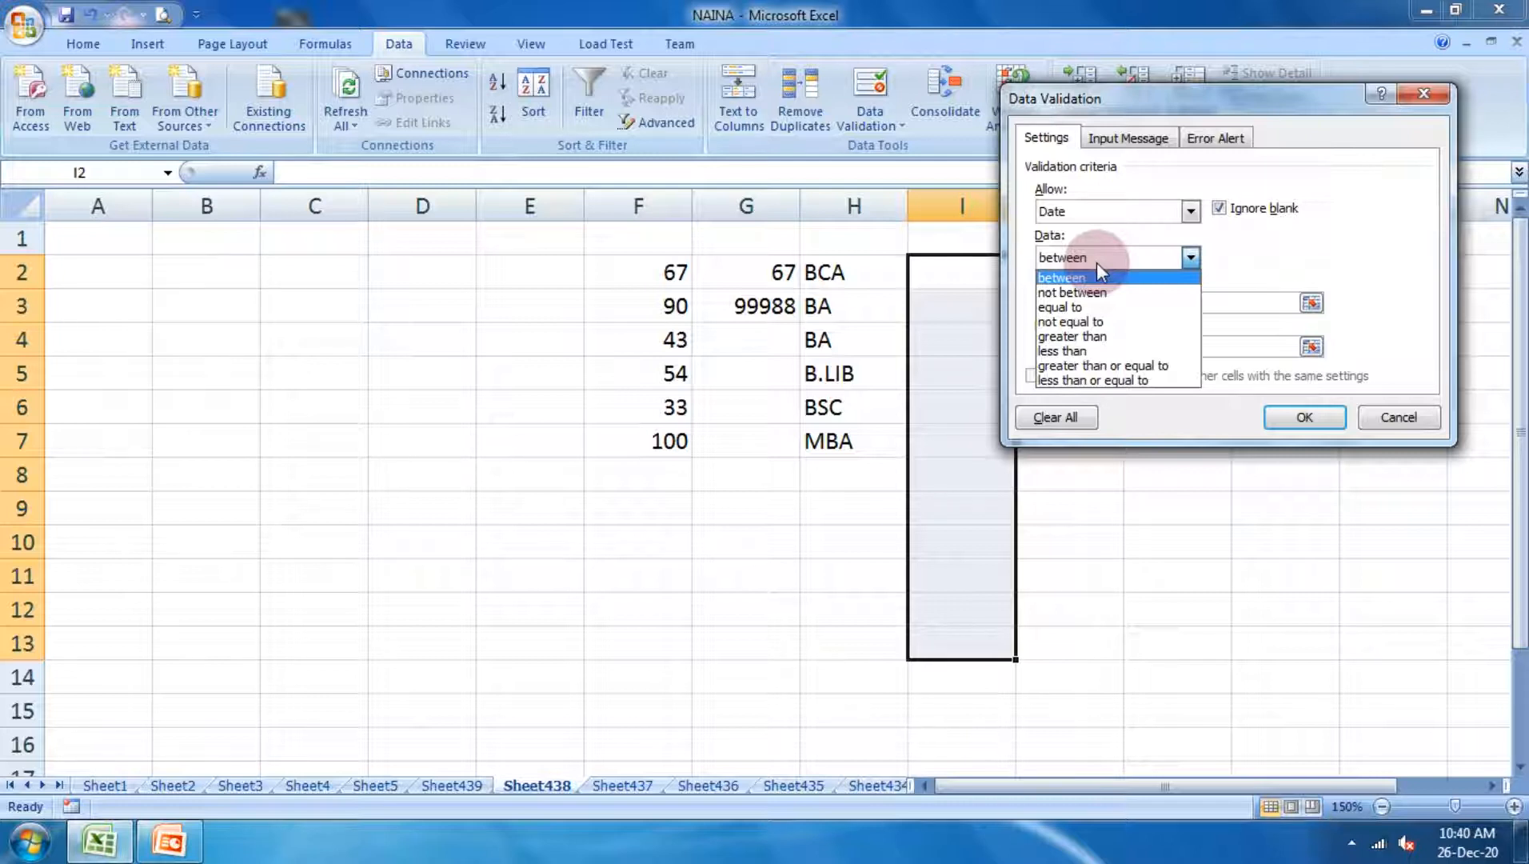
click(1089, 277)
Set the allowed dates from 1-12-2020 to 31-12-2020 and apply the rule
click(1105, 303)
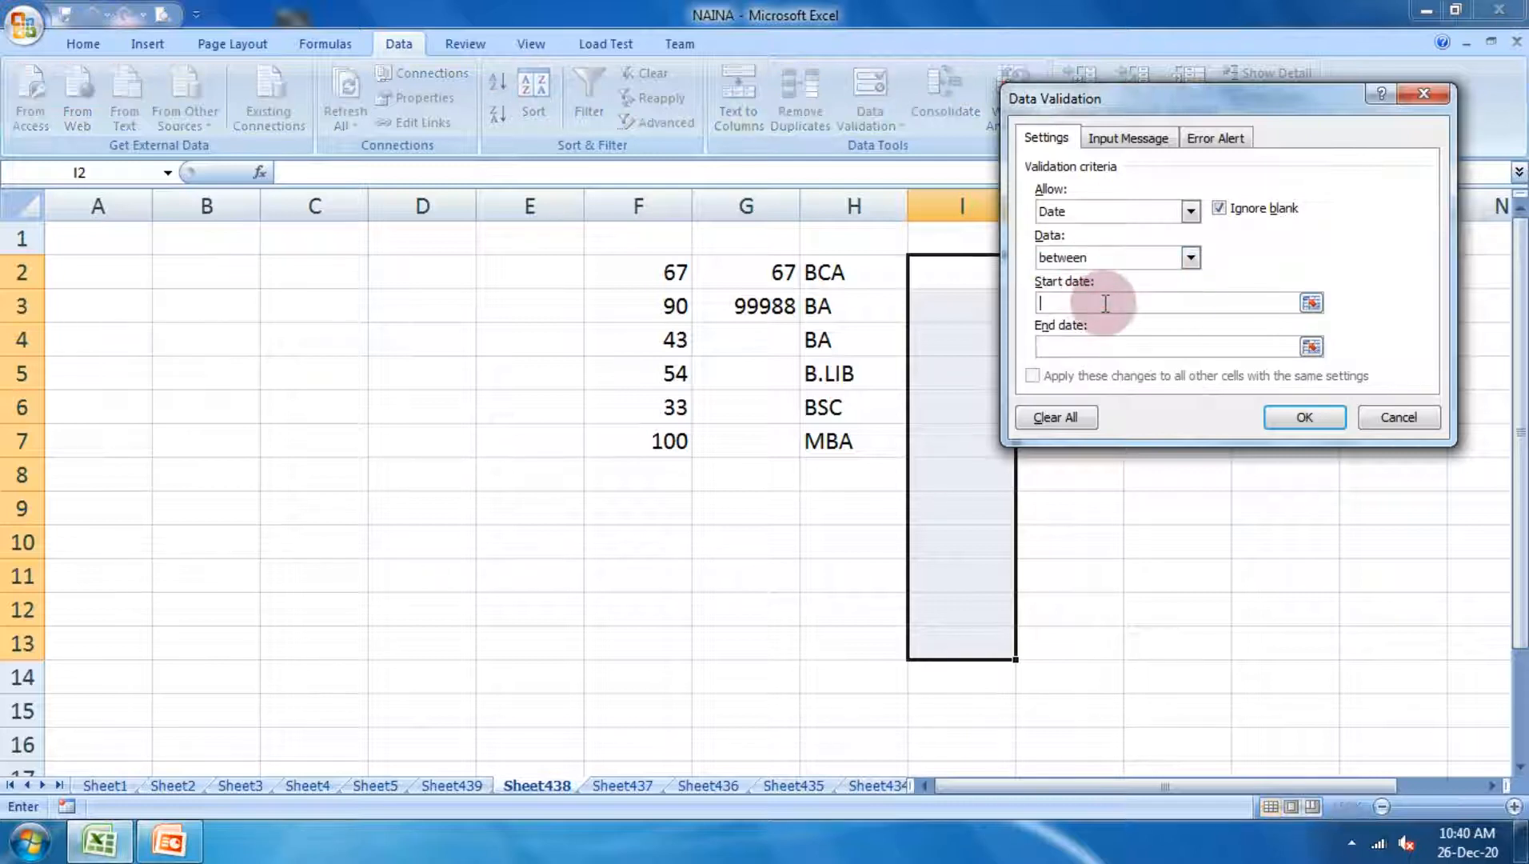
text(1-12-2020)
click(1097, 347)
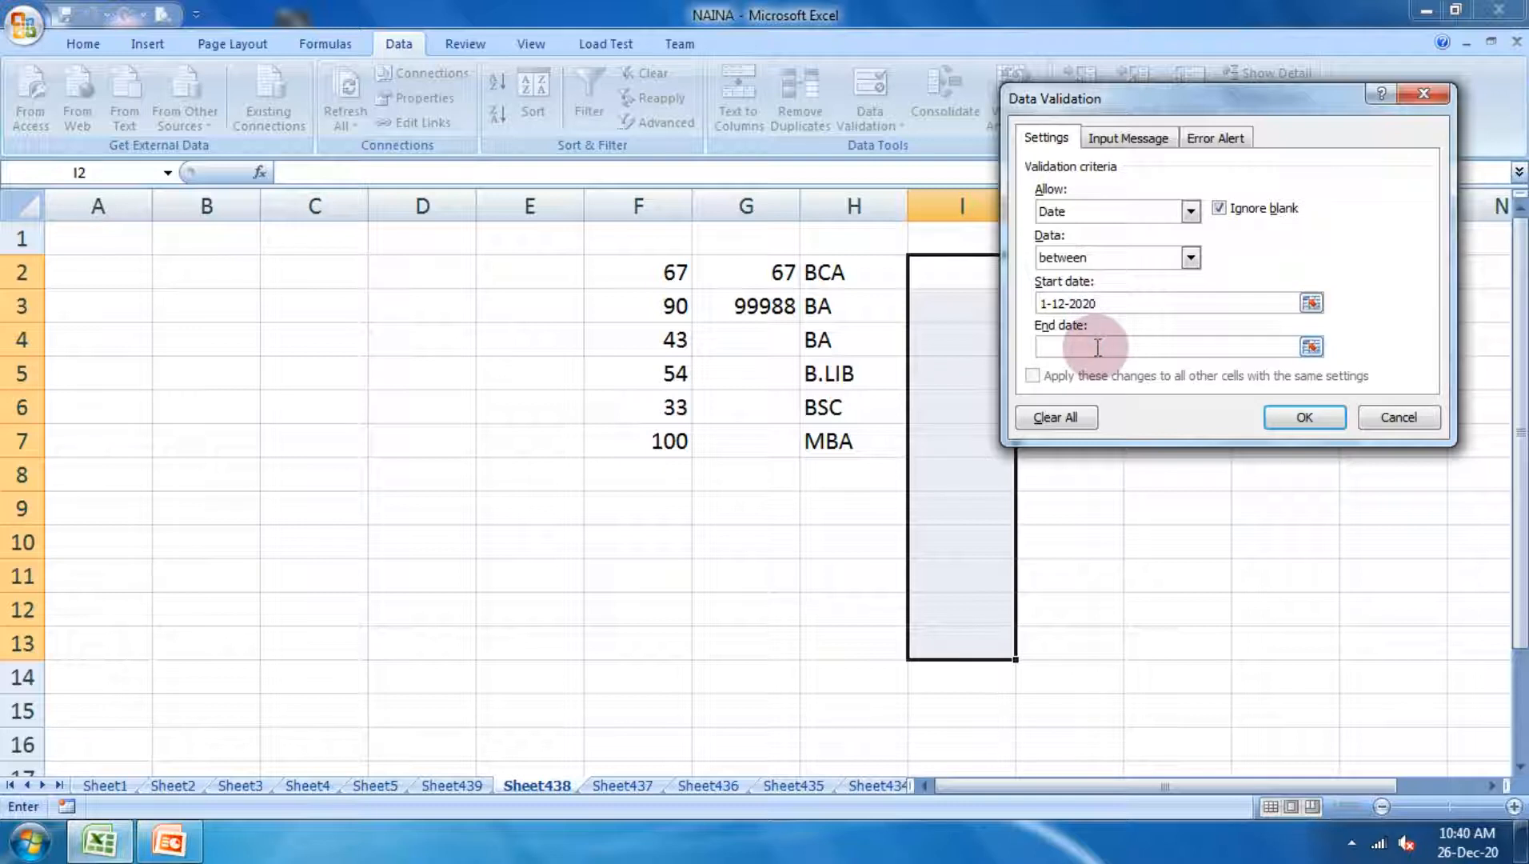
text(31-12-2020)
click(1164, 137)
click(1079, 292)
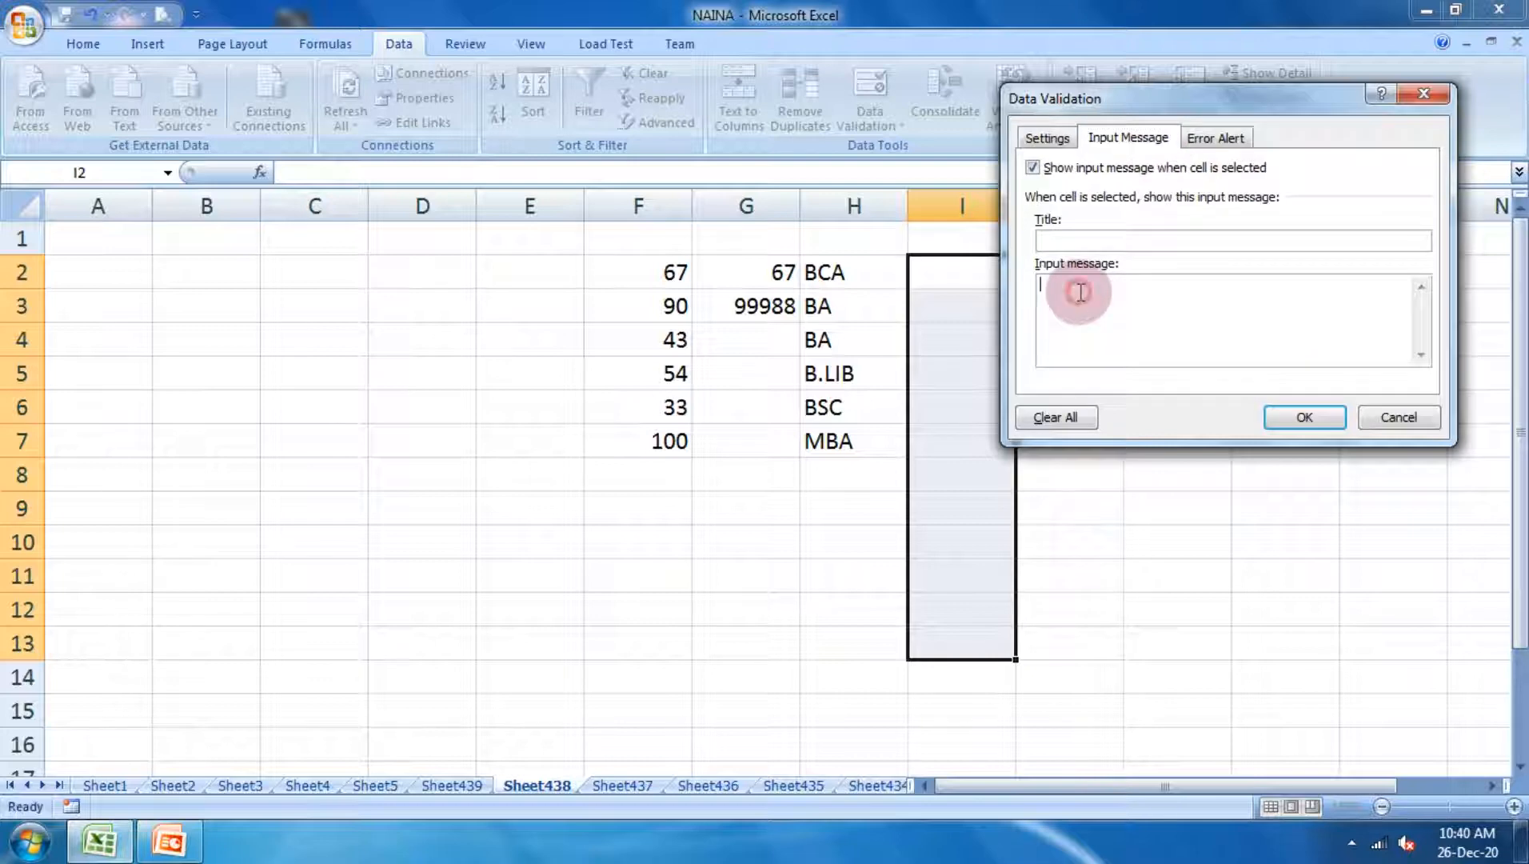
click(1306, 418)
click(961, 276)
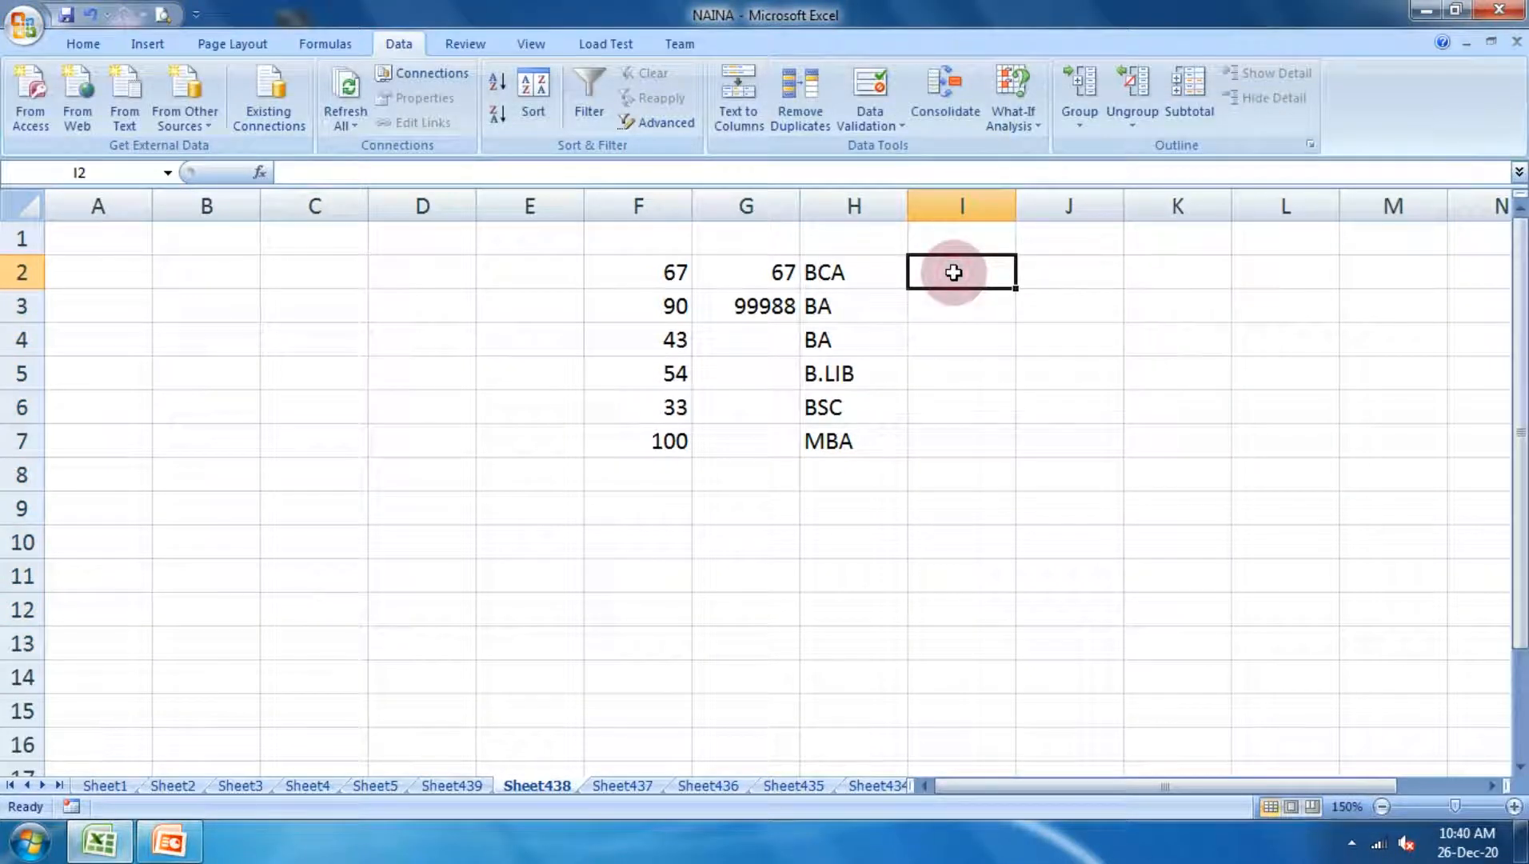
Enter 13-12-2020 in I2 and today's date in I3 and I4
text(13)
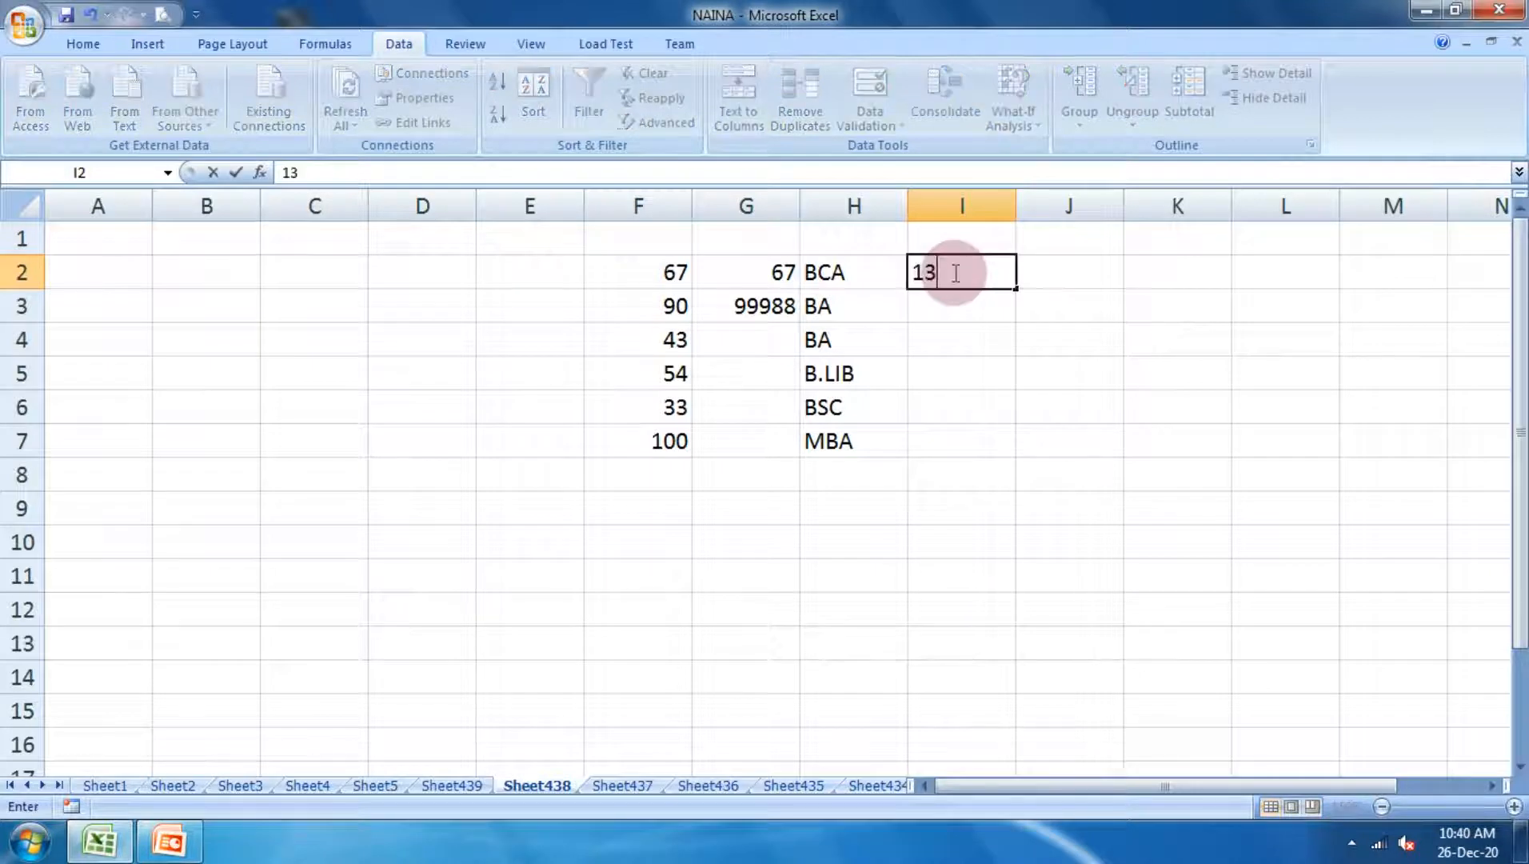
text(-12-2020)
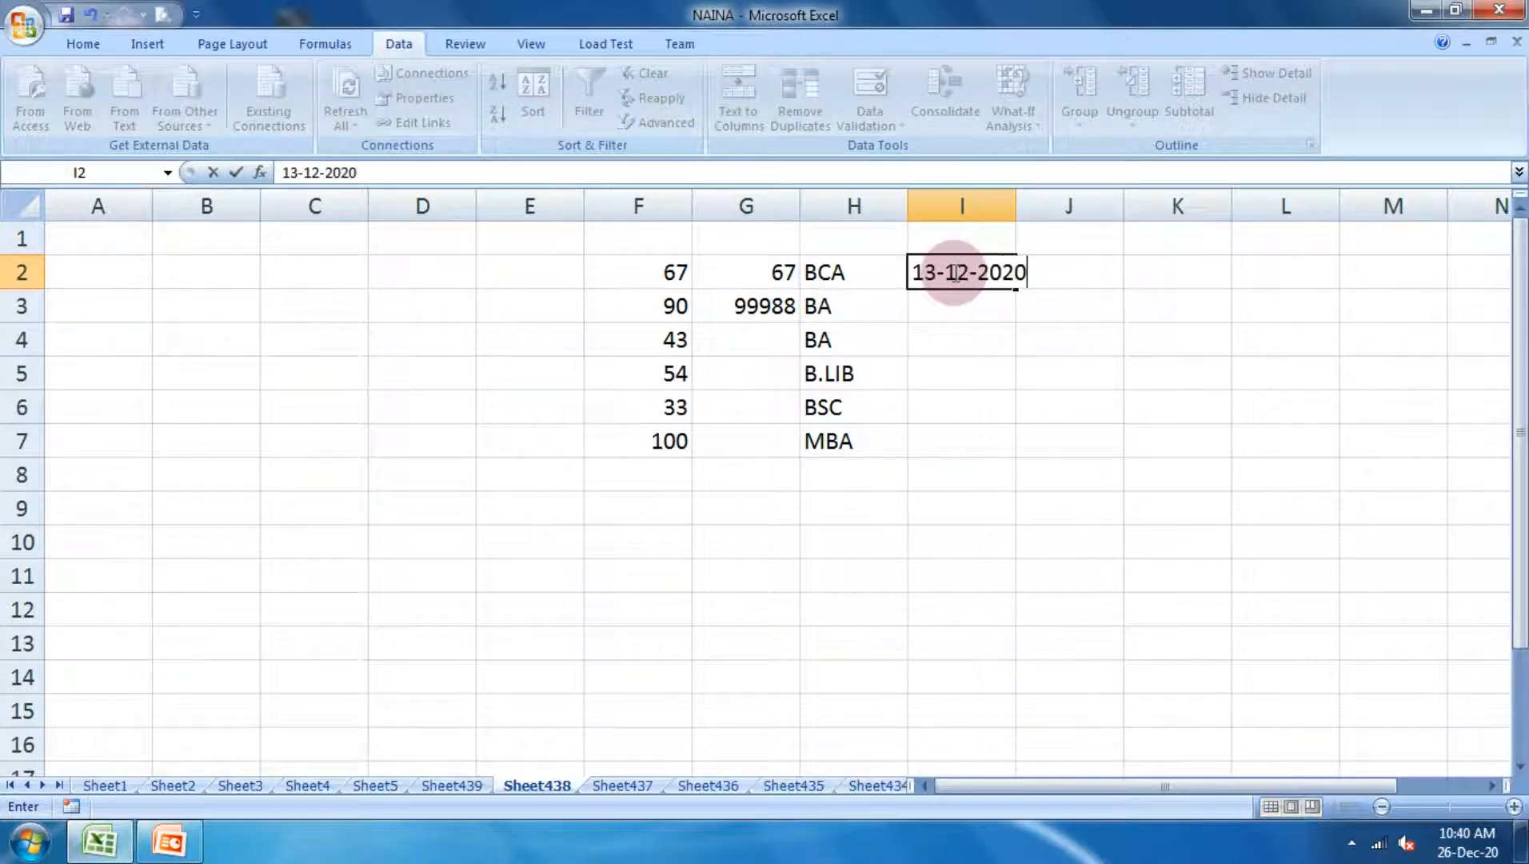
key(Return)
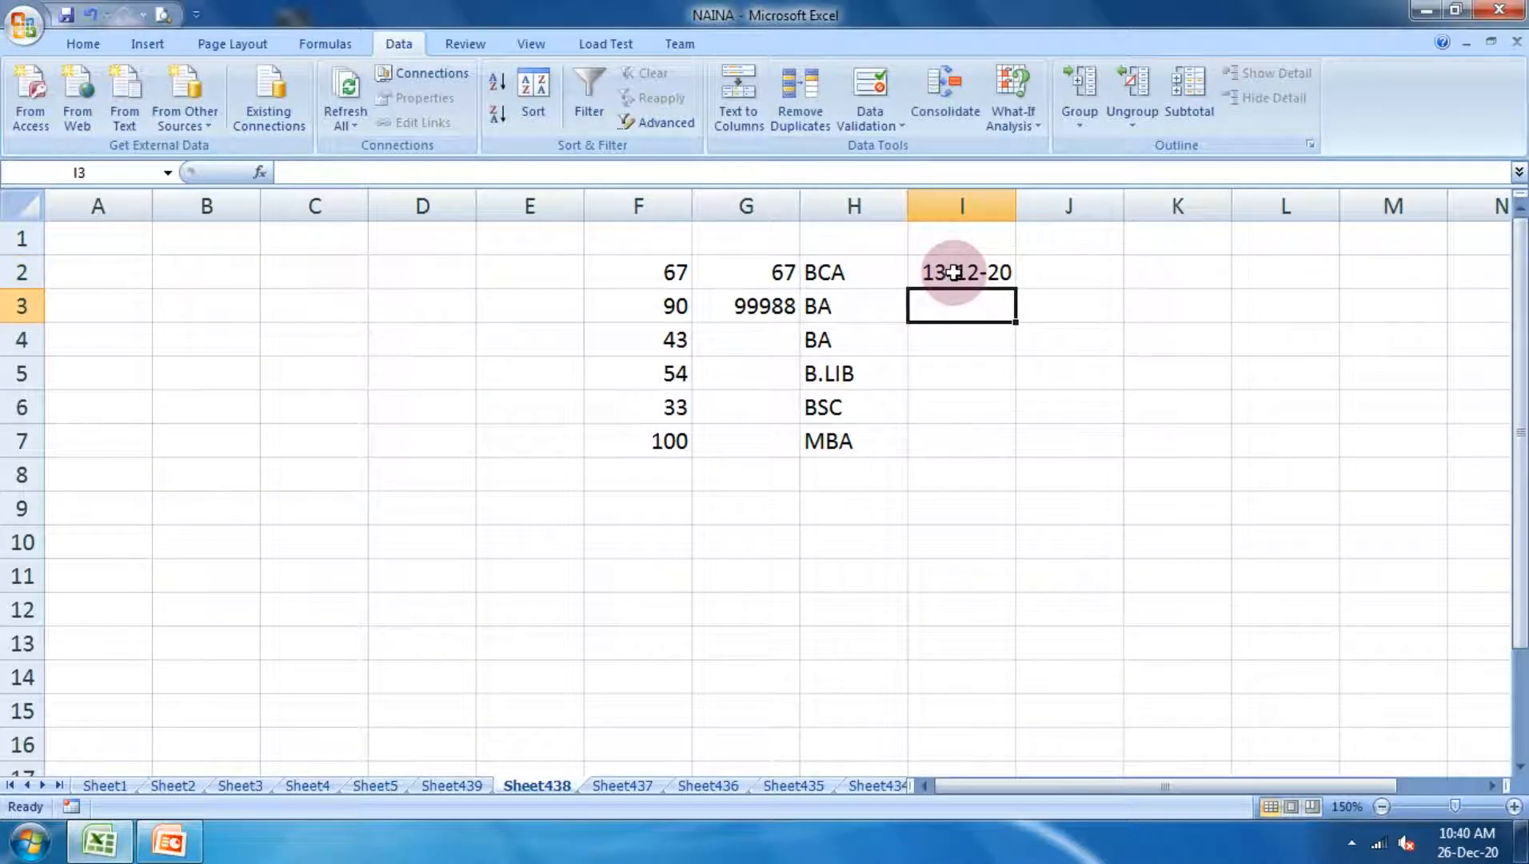
key(ctrl+semicolon)
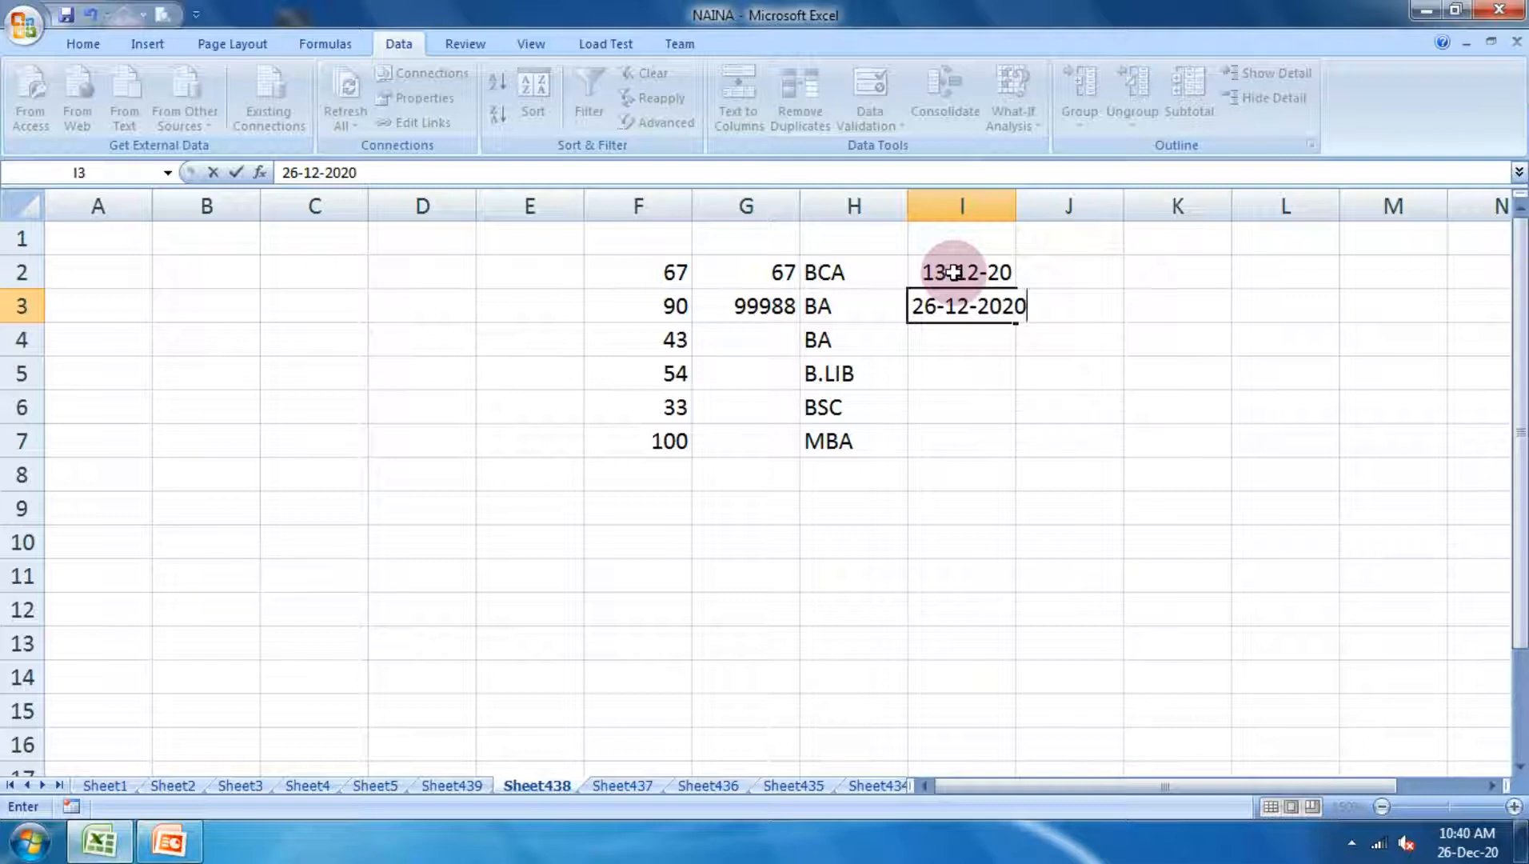
key(Return)
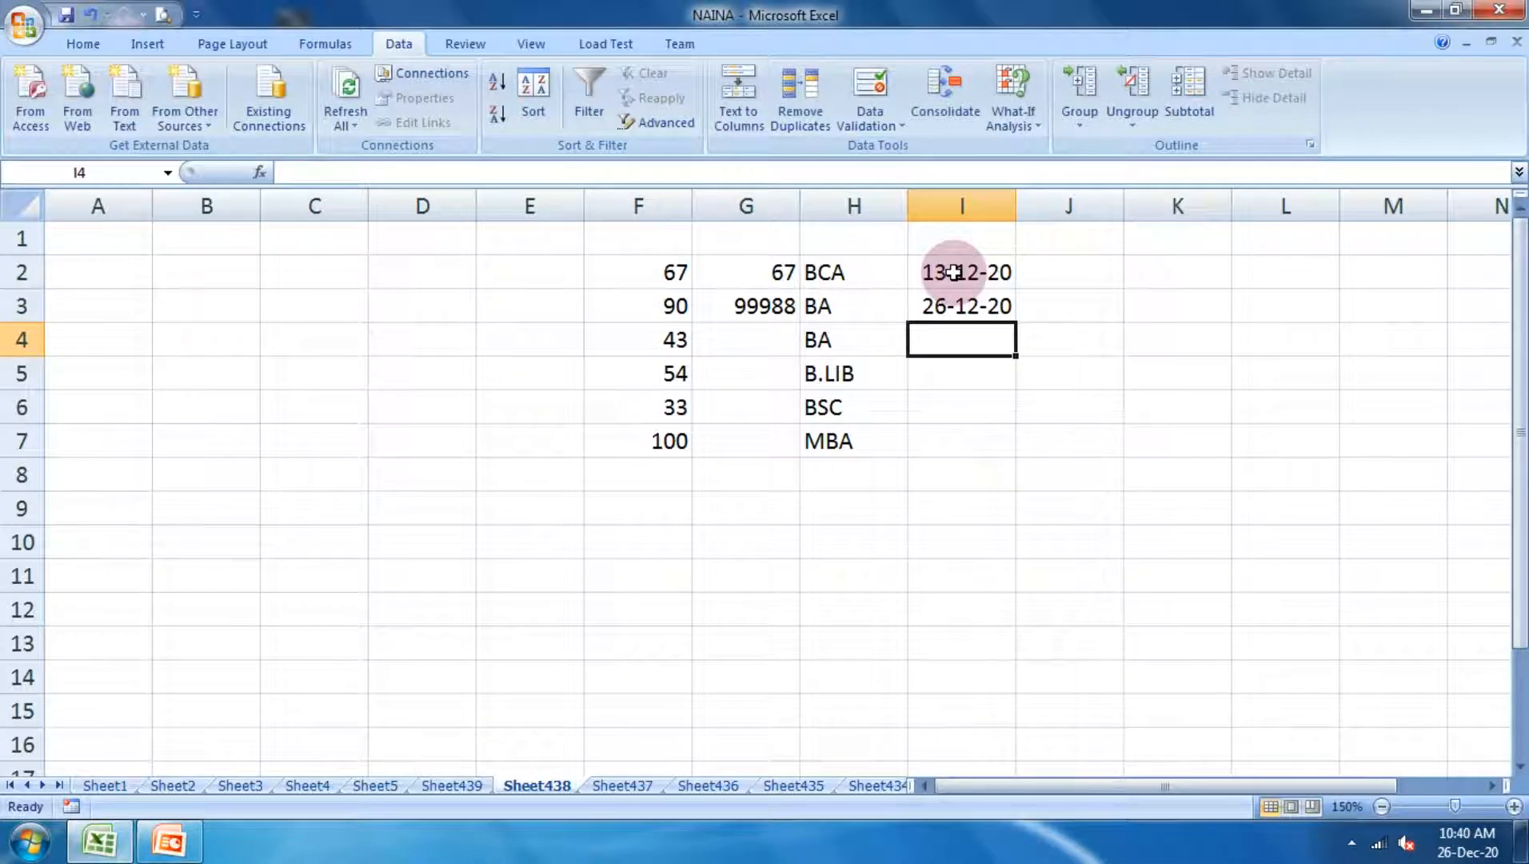
key(ctrl+semicolon)
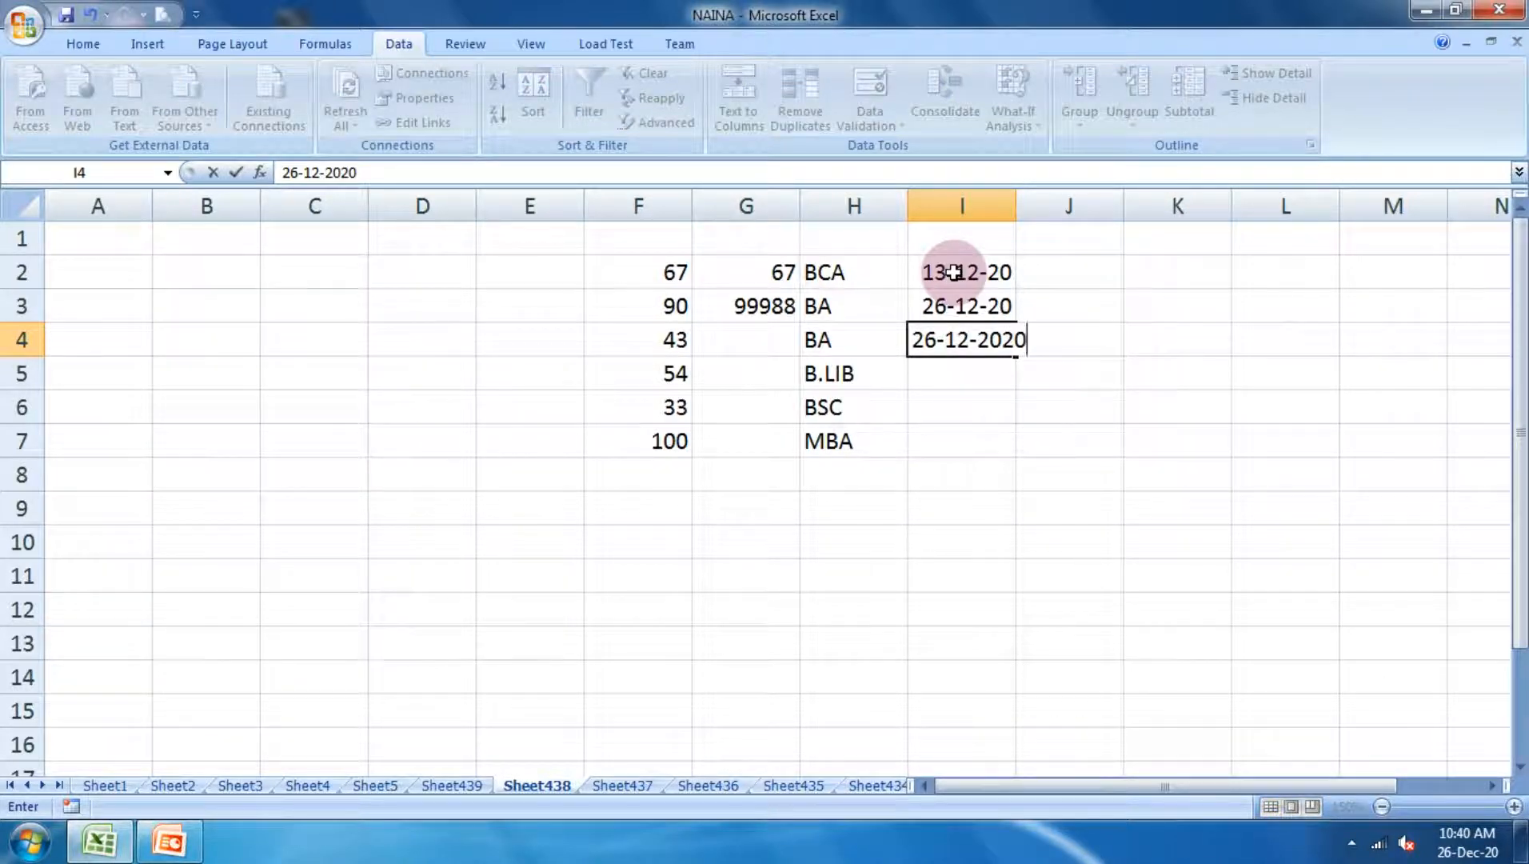
key(Return)
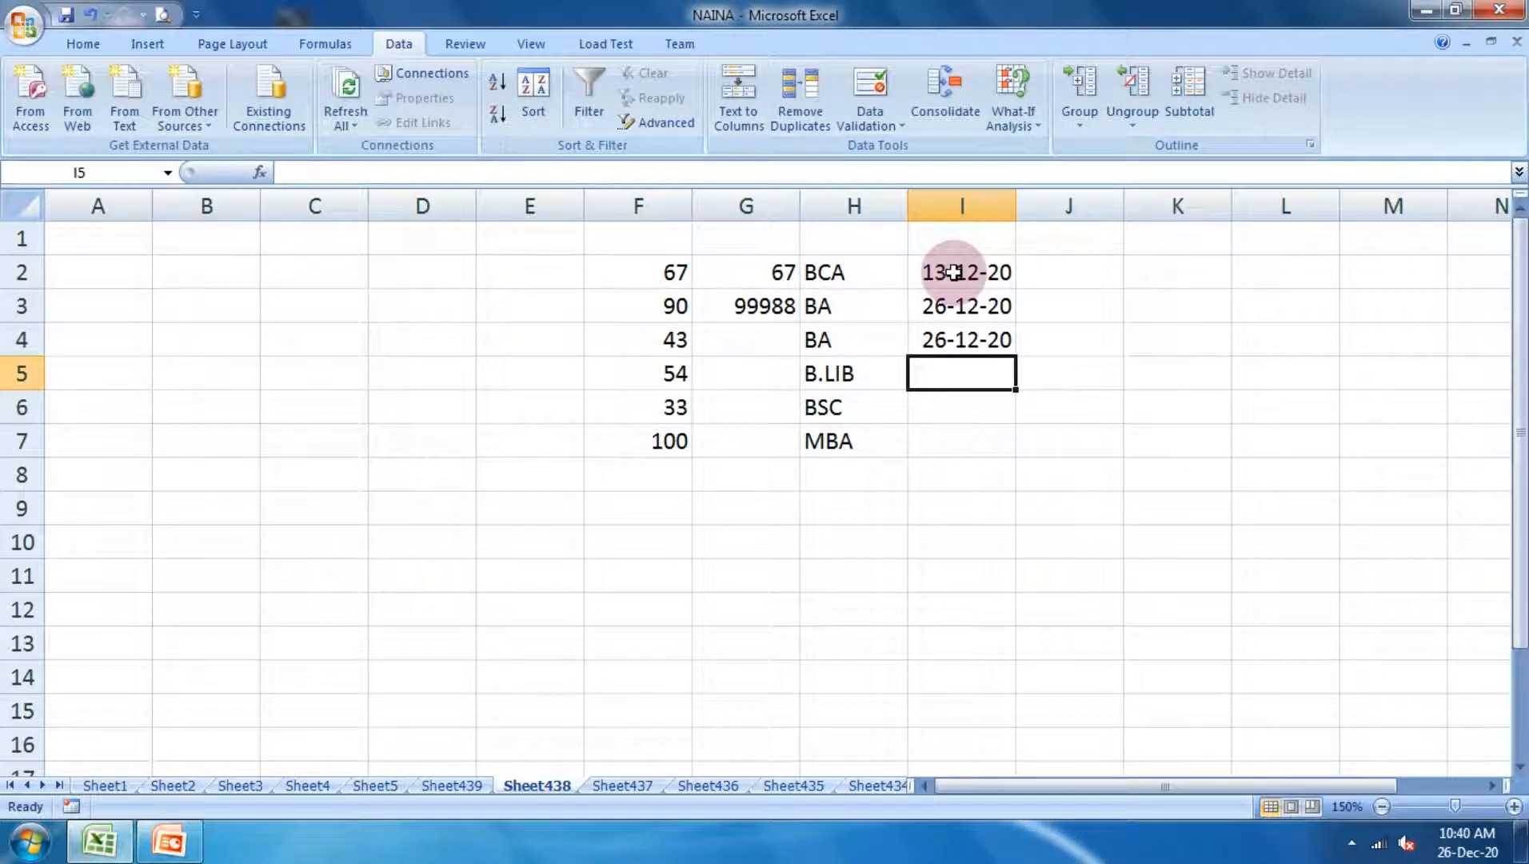
Try 21-9-2020 and 9-87-2020 in I5 and dismiss the invalid-value error
text(21-9)
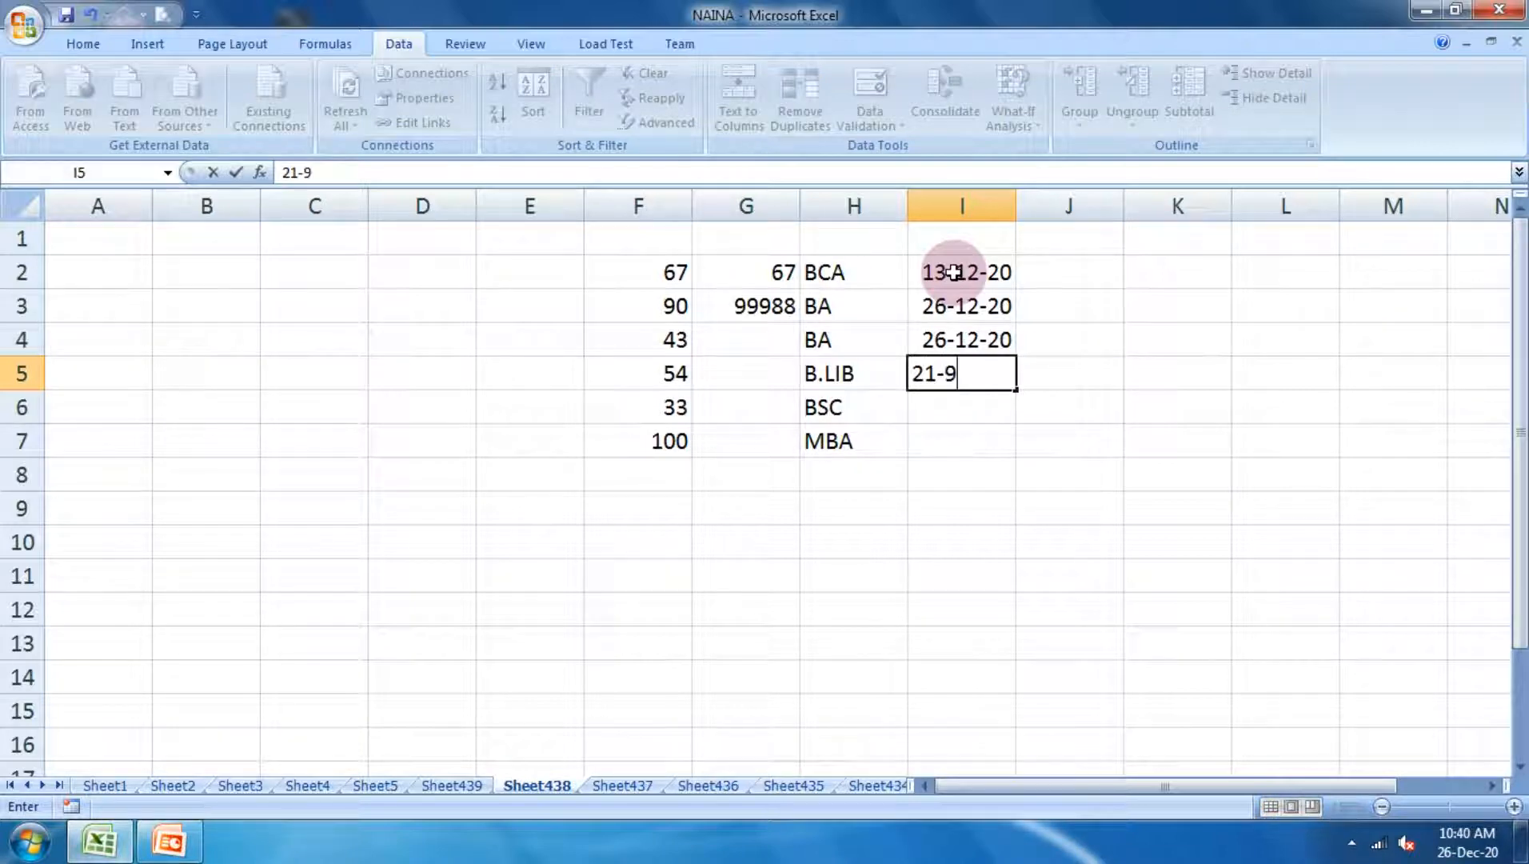
text(-2020)
key(Return)
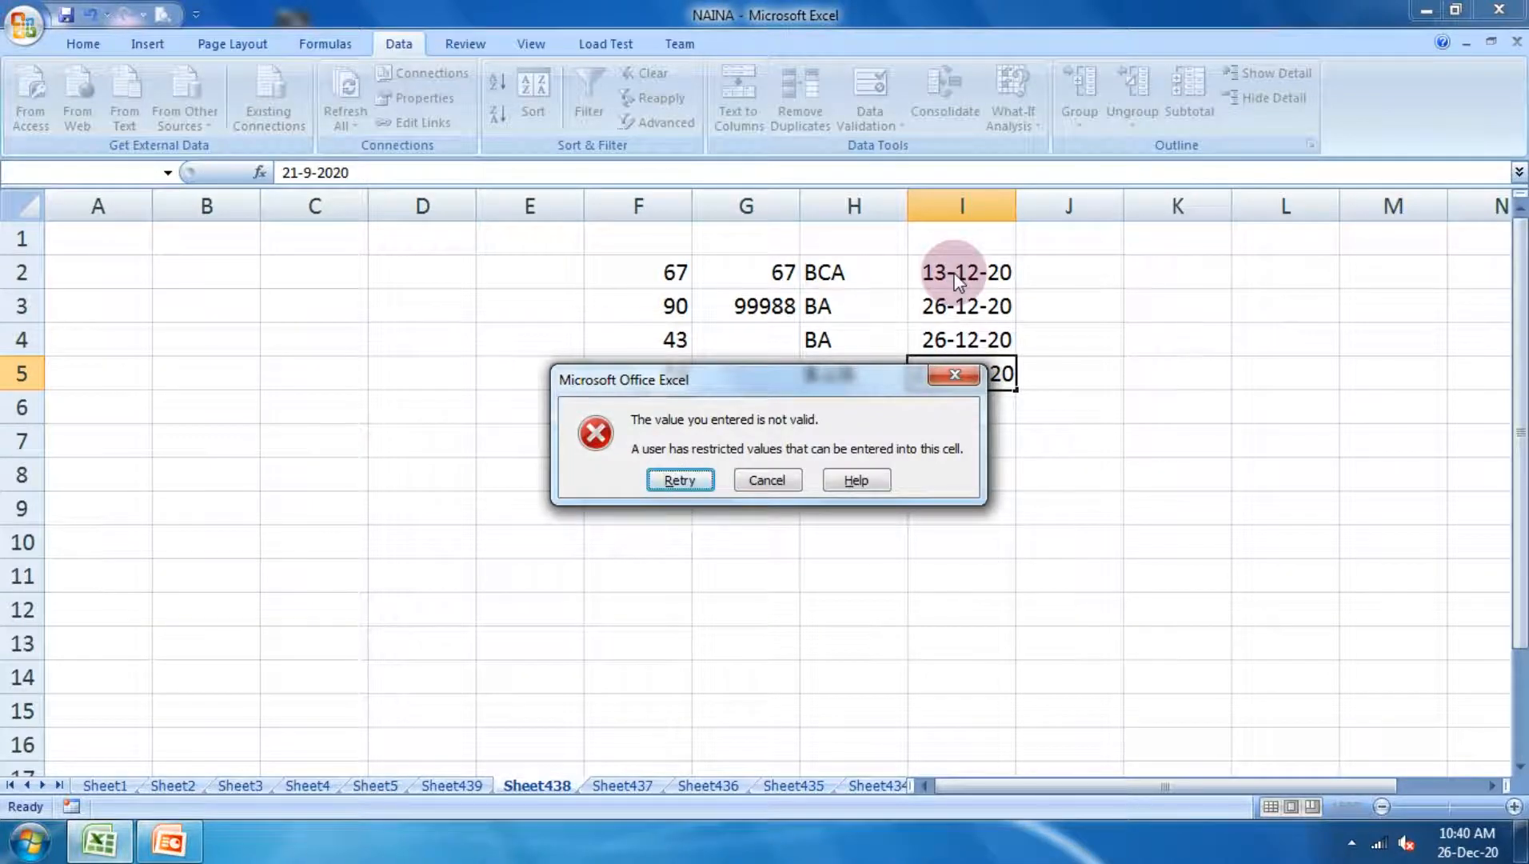
key(Return)
text(9-87)
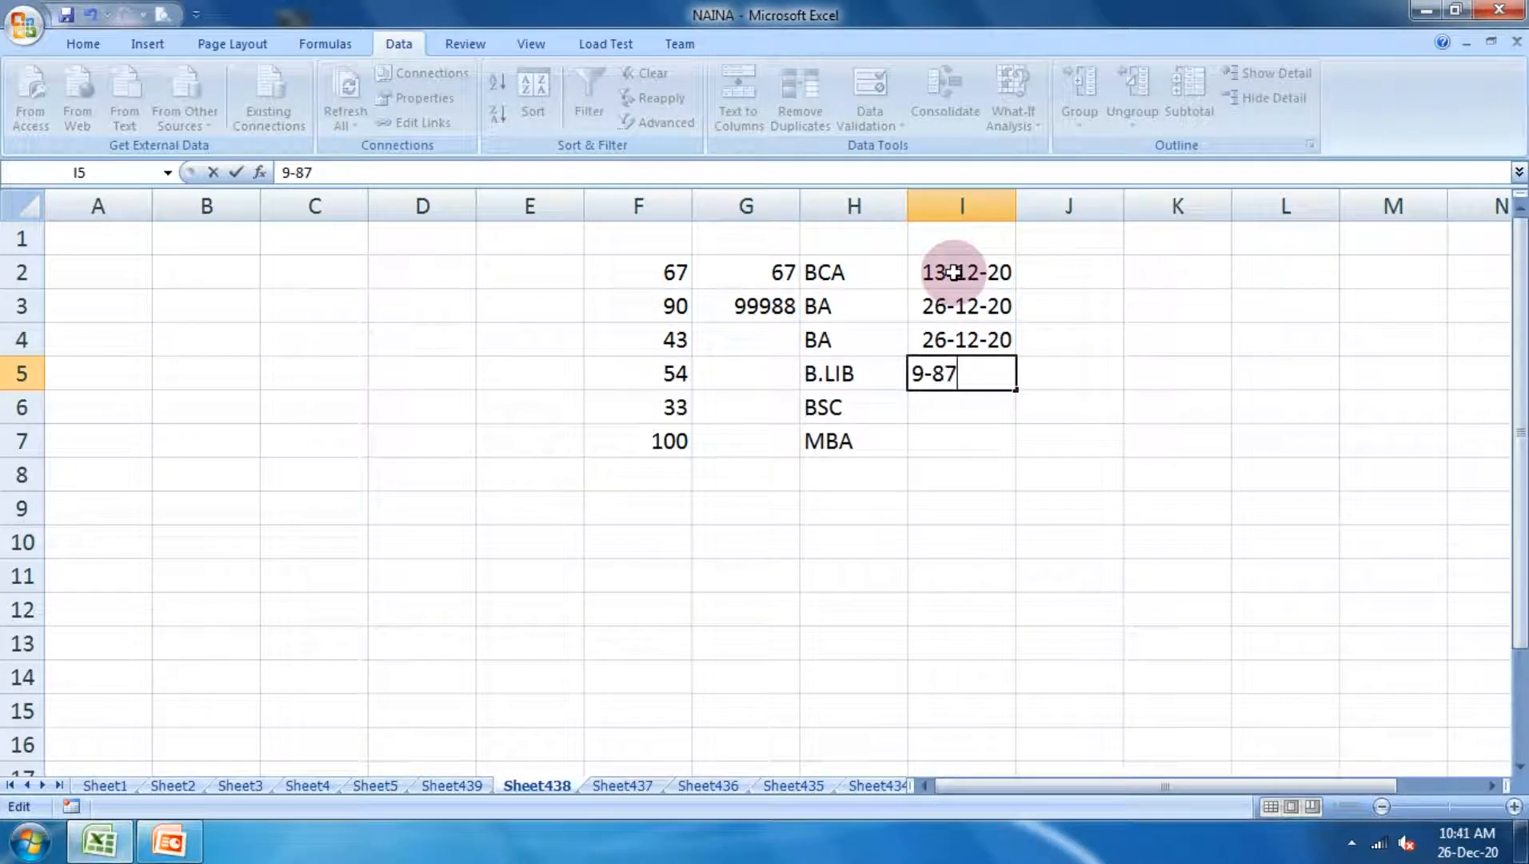
text(-2020)
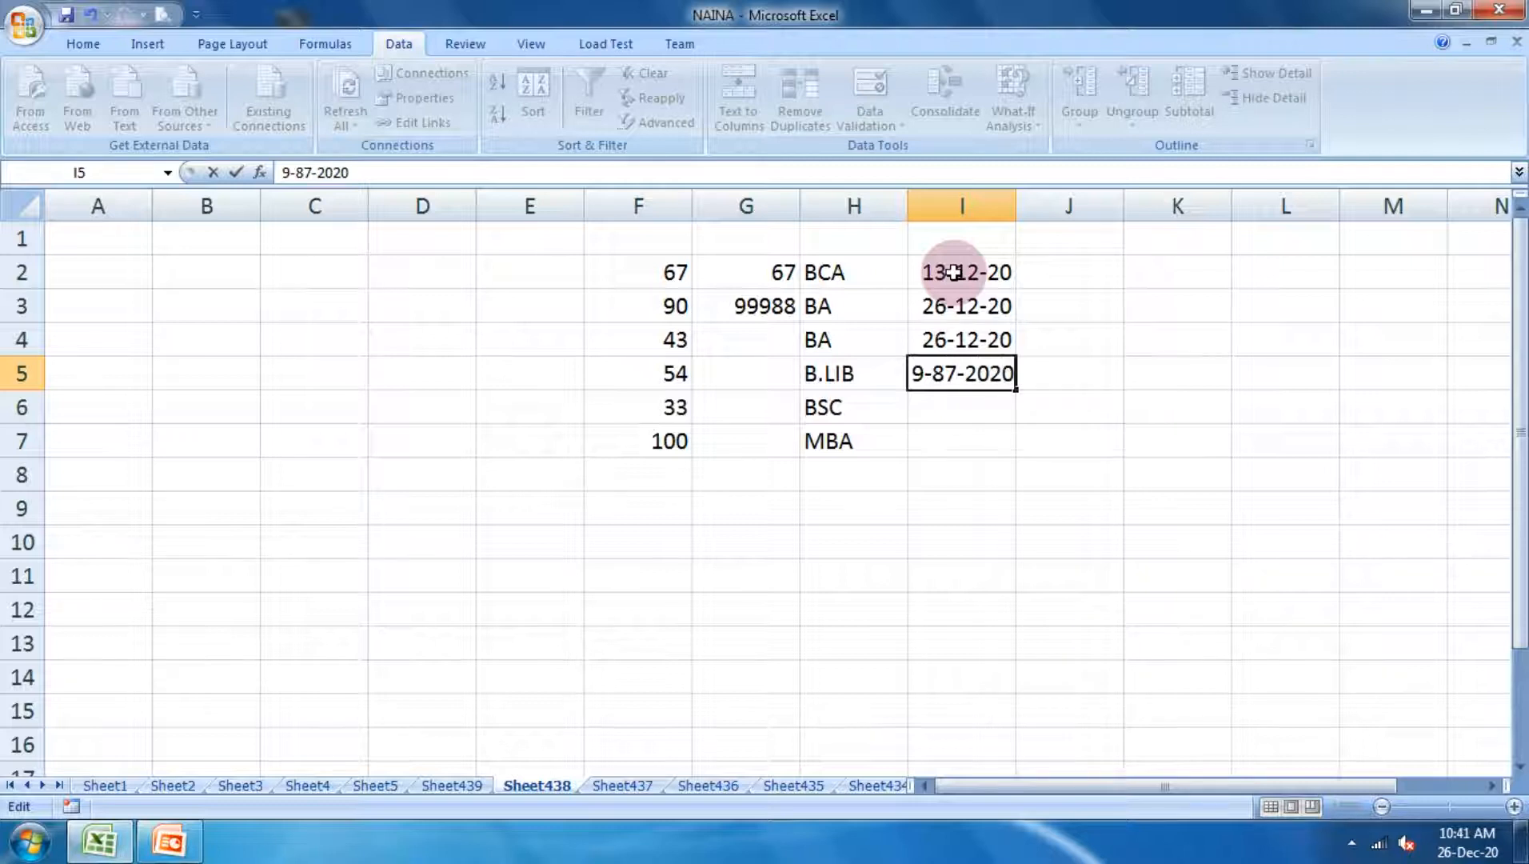
key(Return)
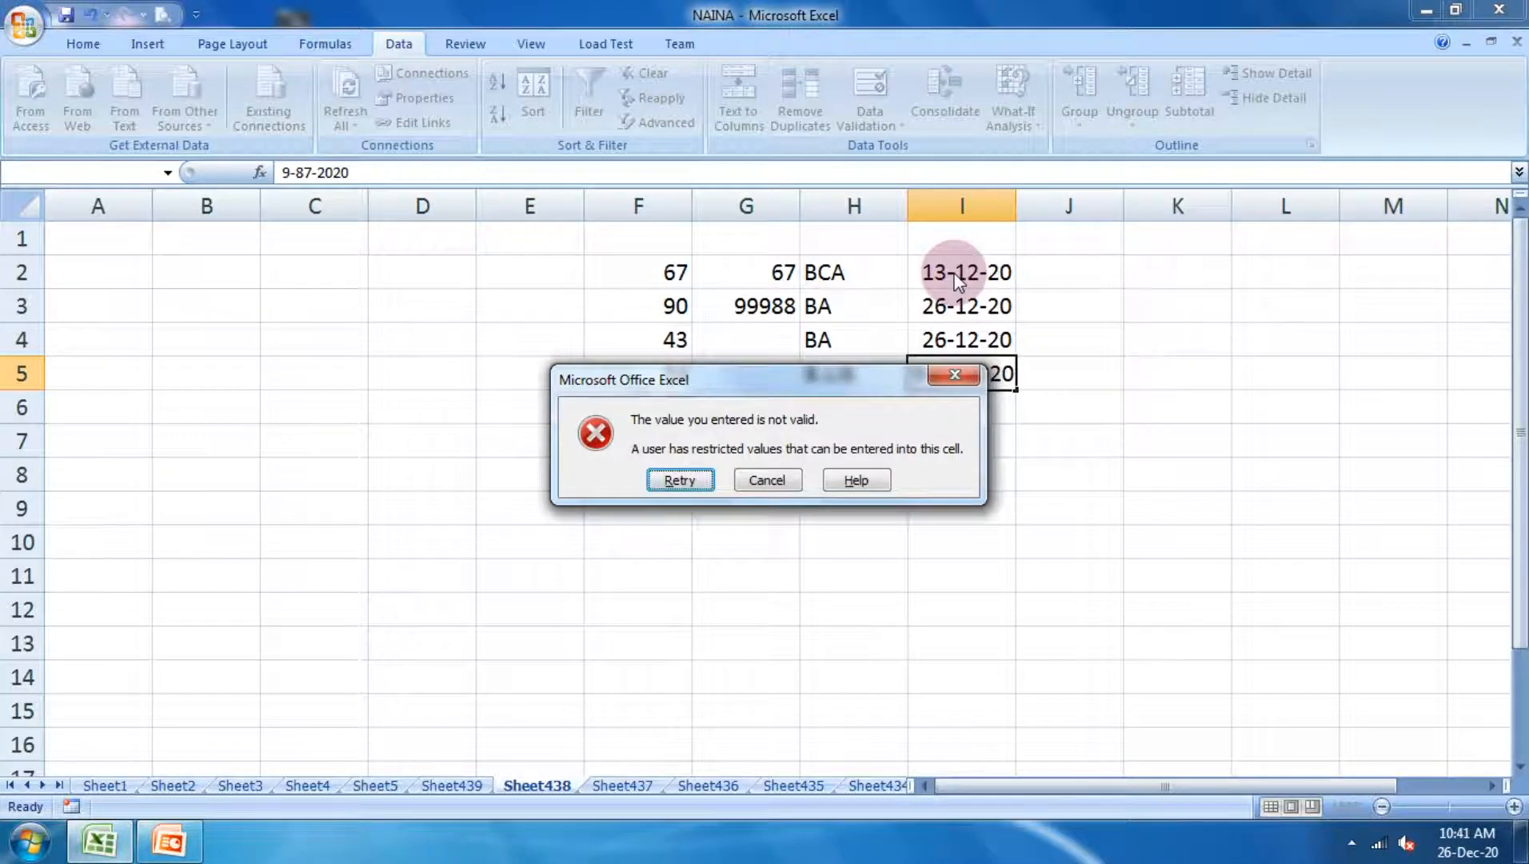
click(967, 372)
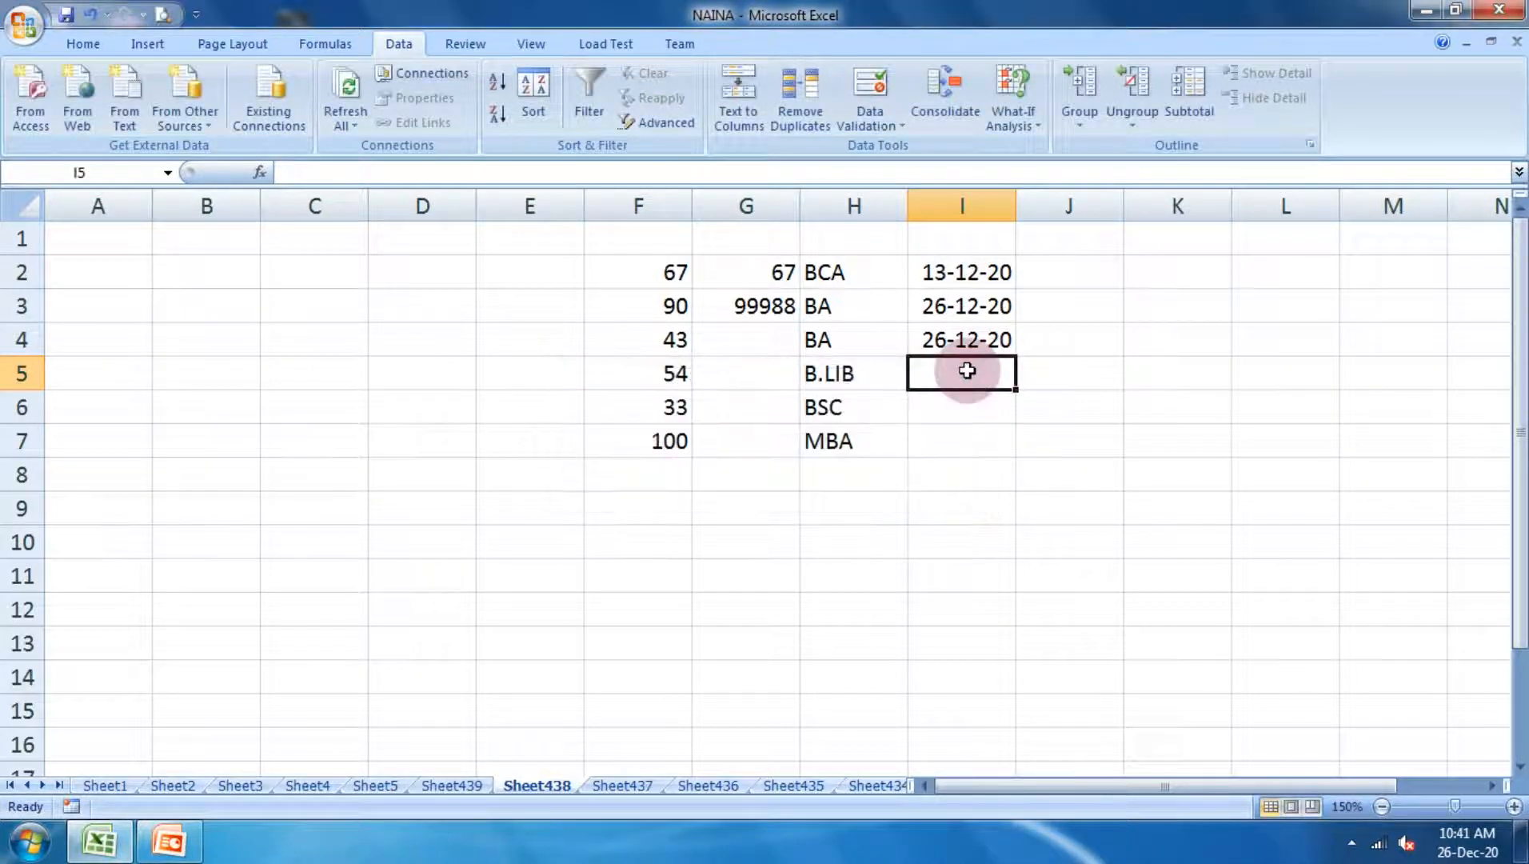
drag(982, 272, 979, 628)
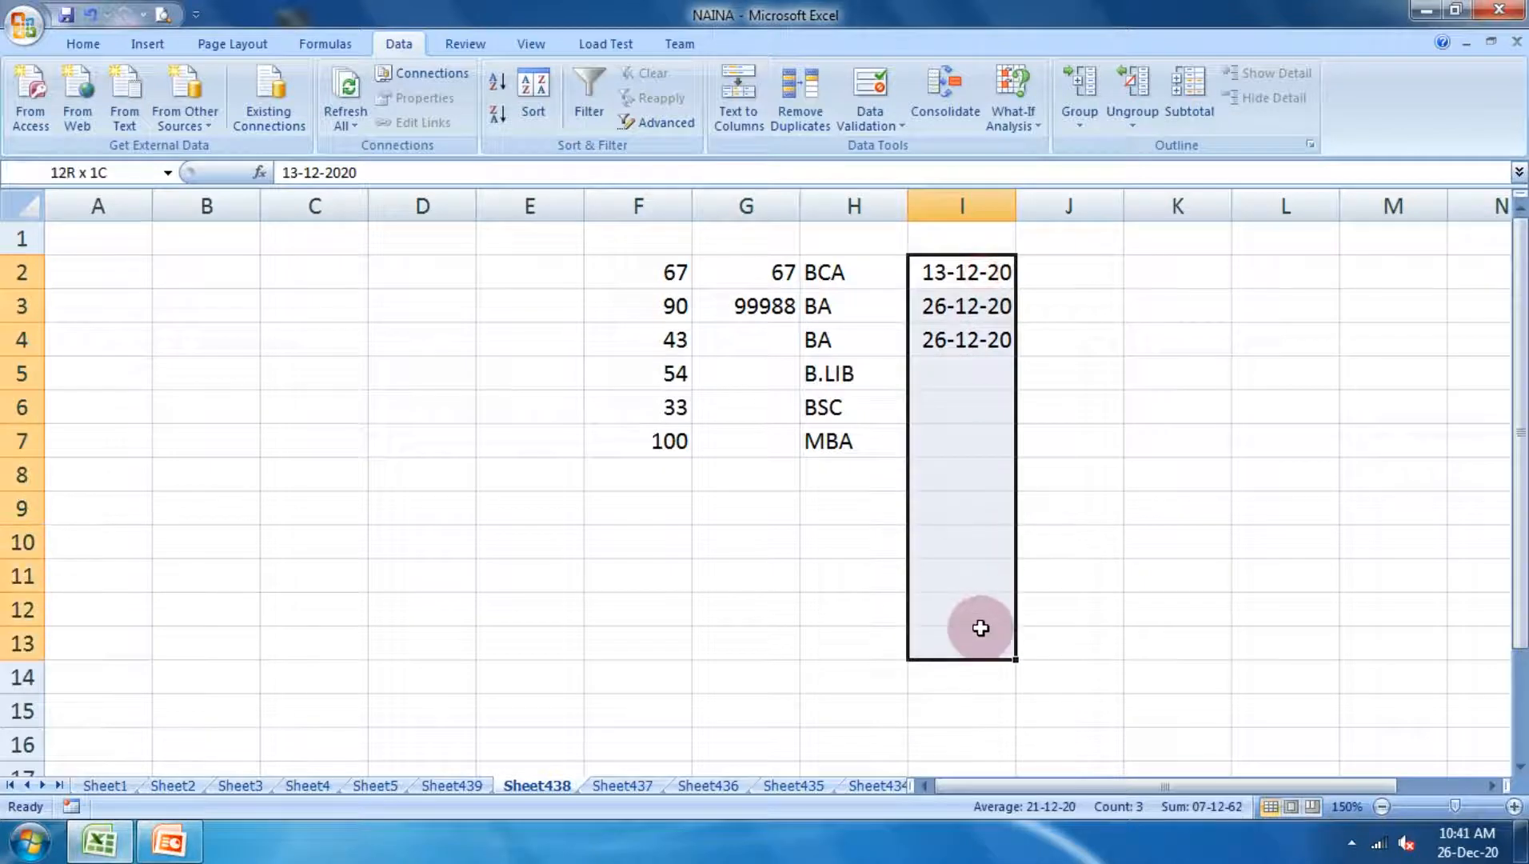
click(881, 124)
click(912, 150)
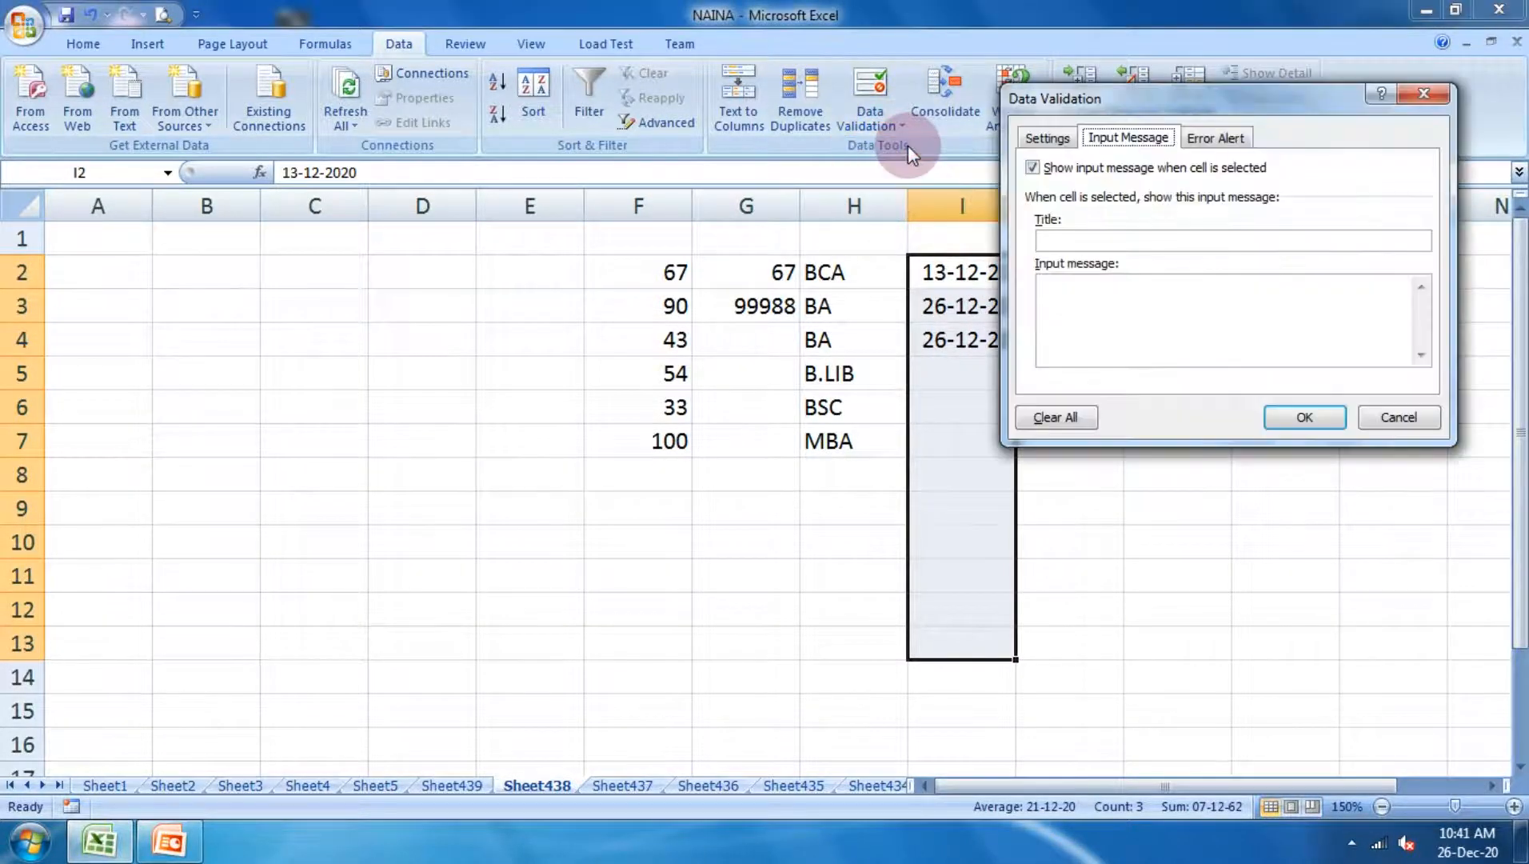
click(1048, 137)
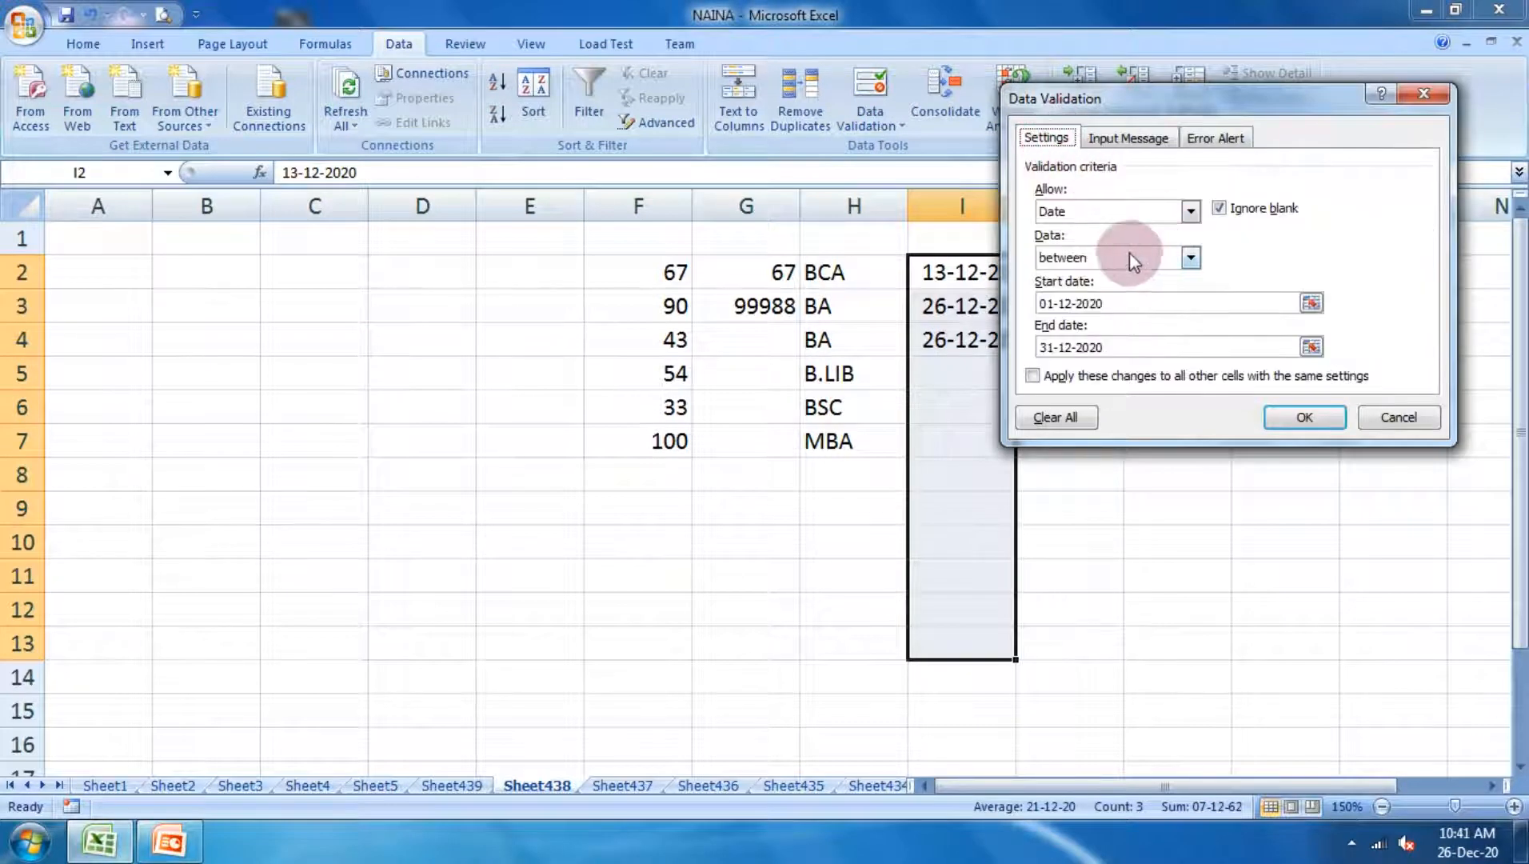
click(1130, 256)
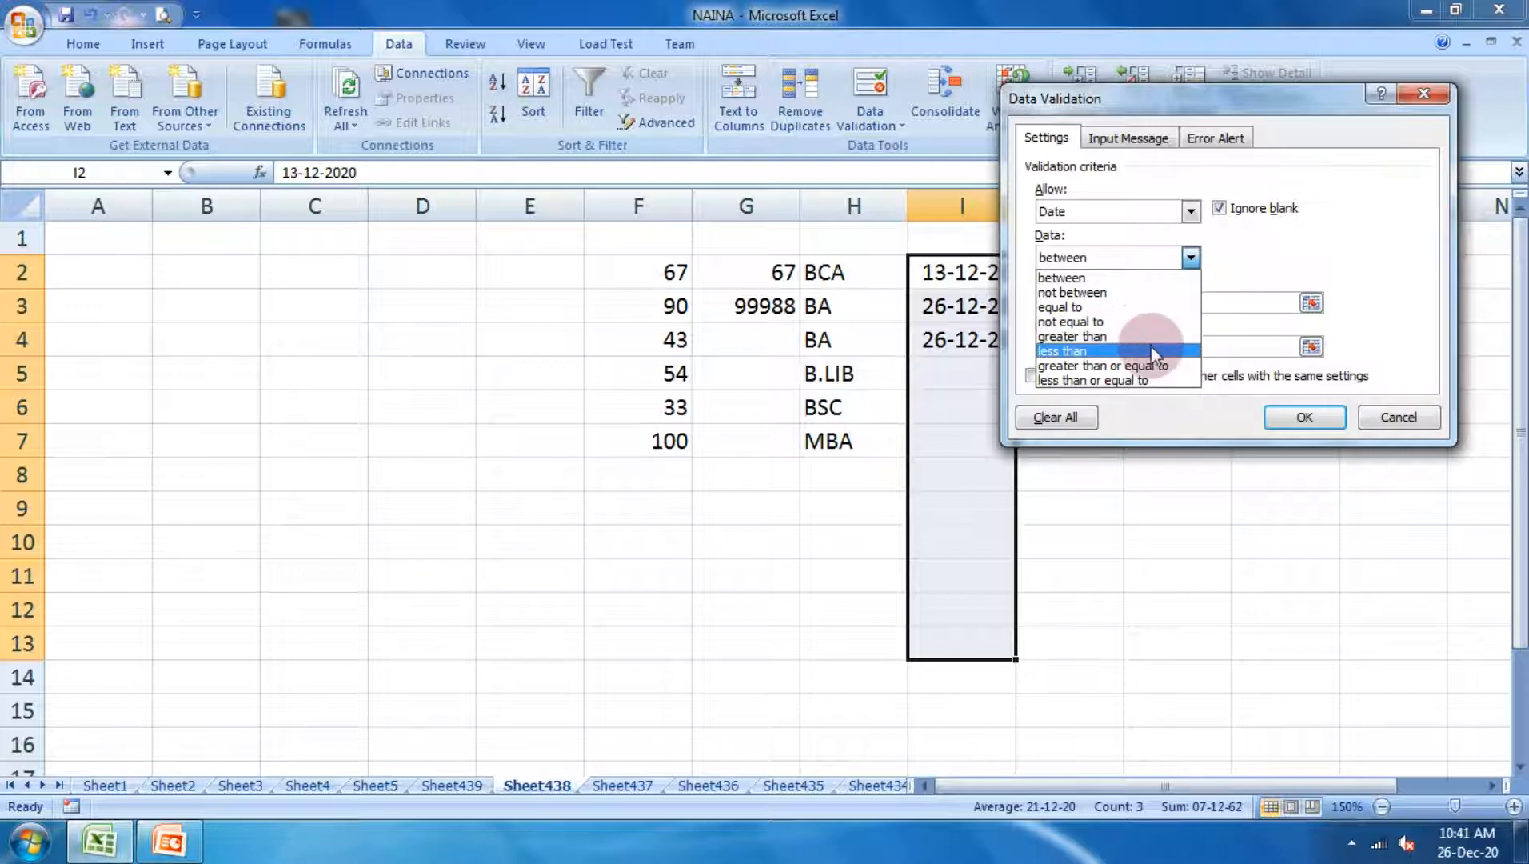
click(1181, 426)
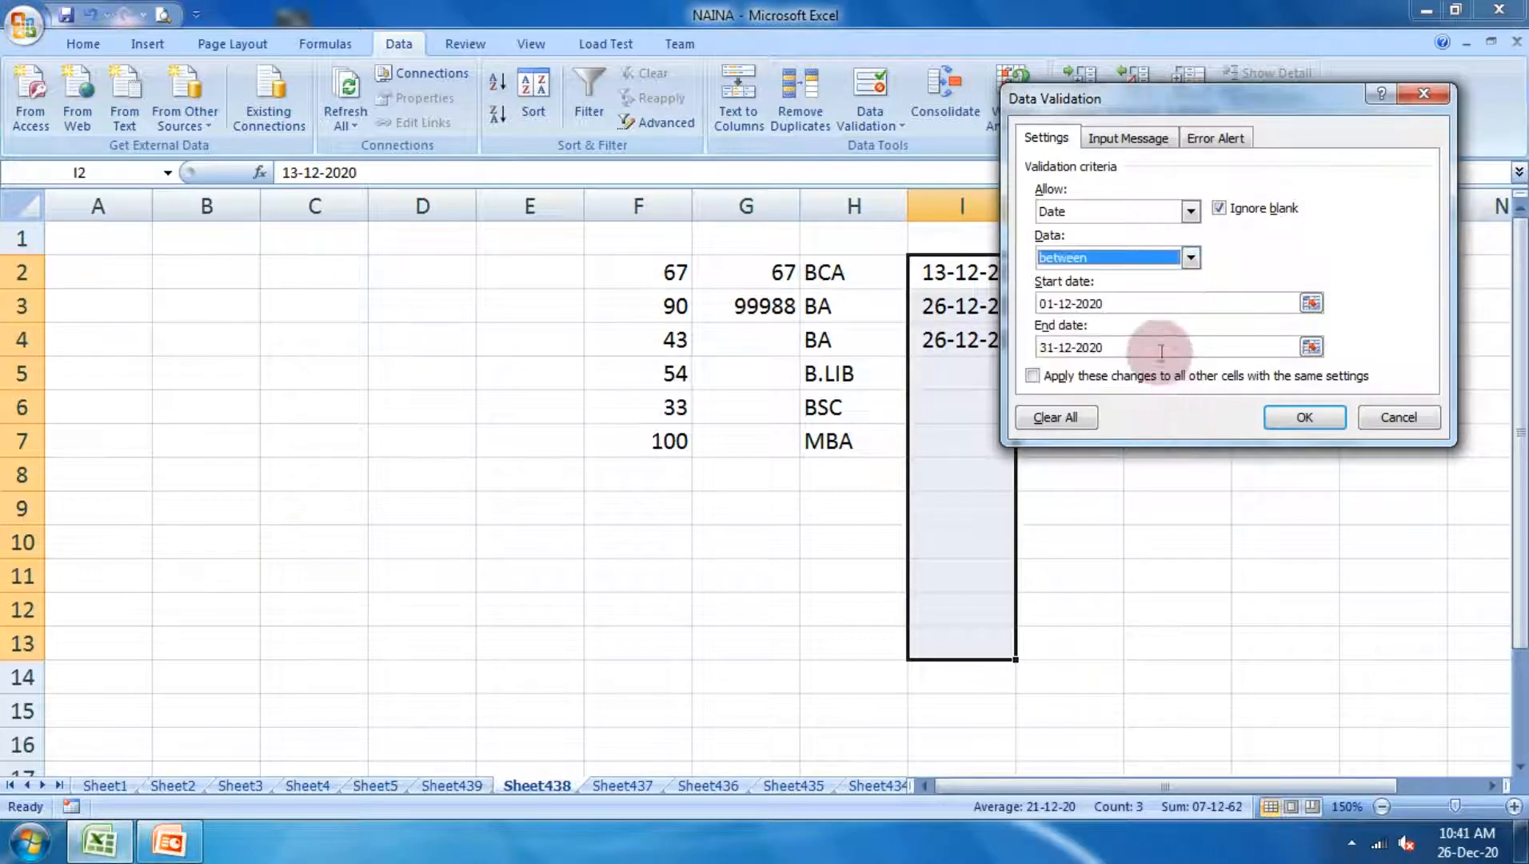
click(1094, 211)
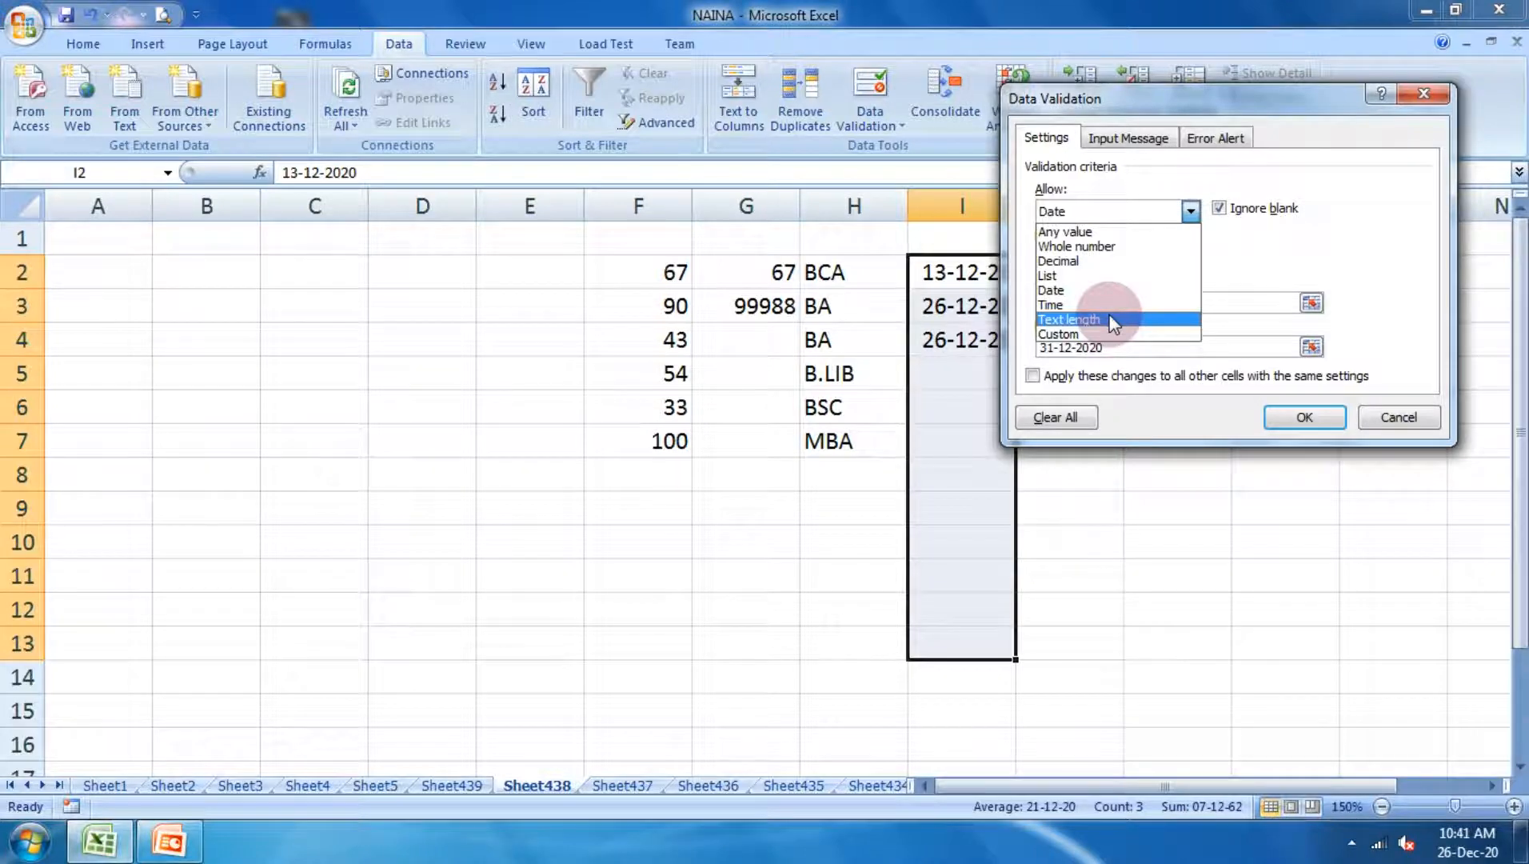
click(1112, 322)
click(1404, 431)
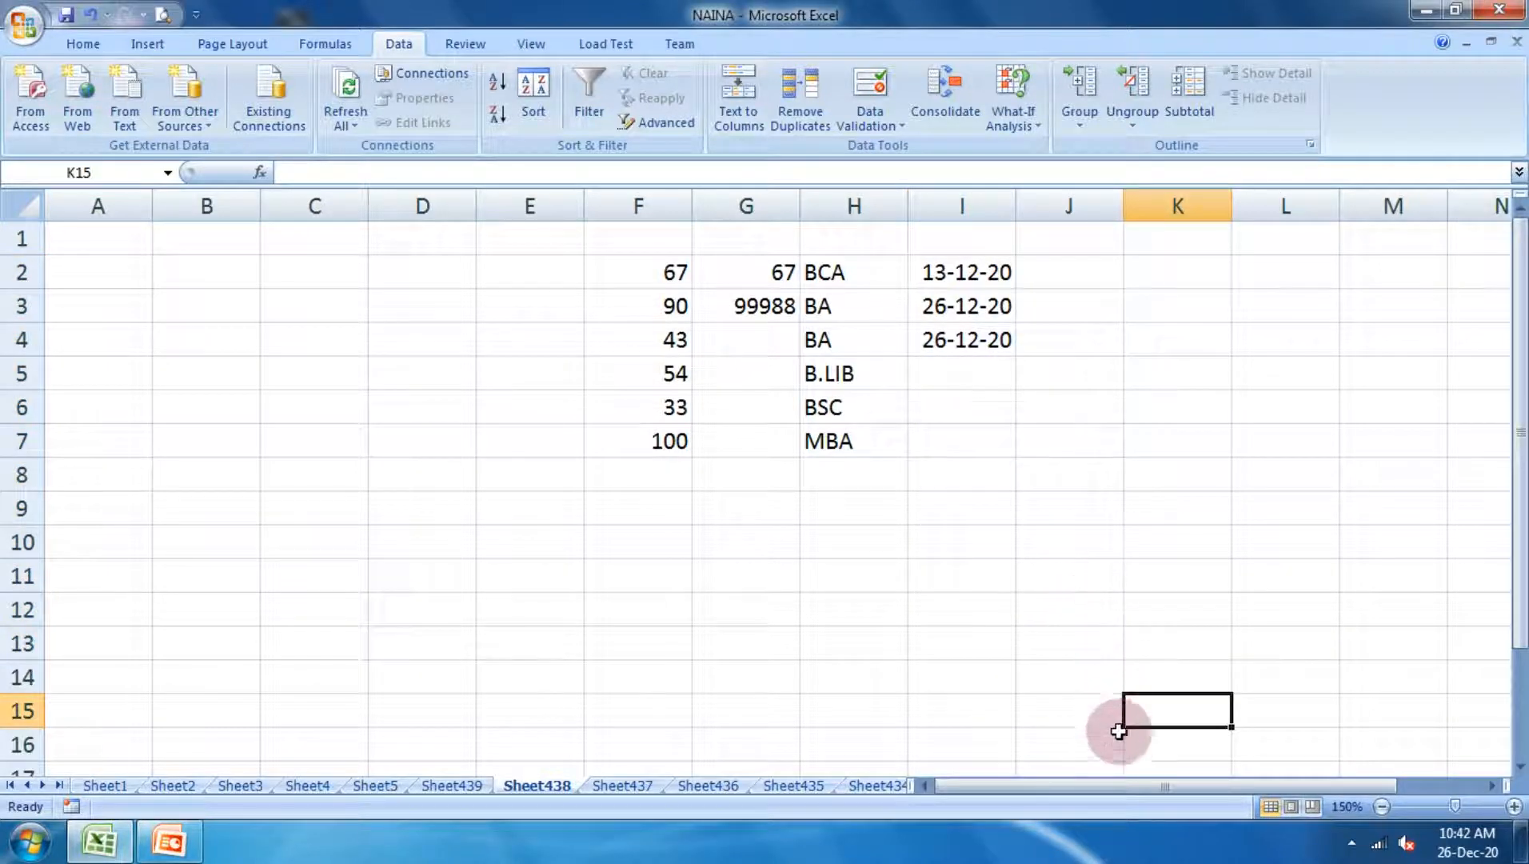
Select K2:K15 and add a Text length rule requiring exactly 12 characters
drag(1122, 786, 1229, 782)
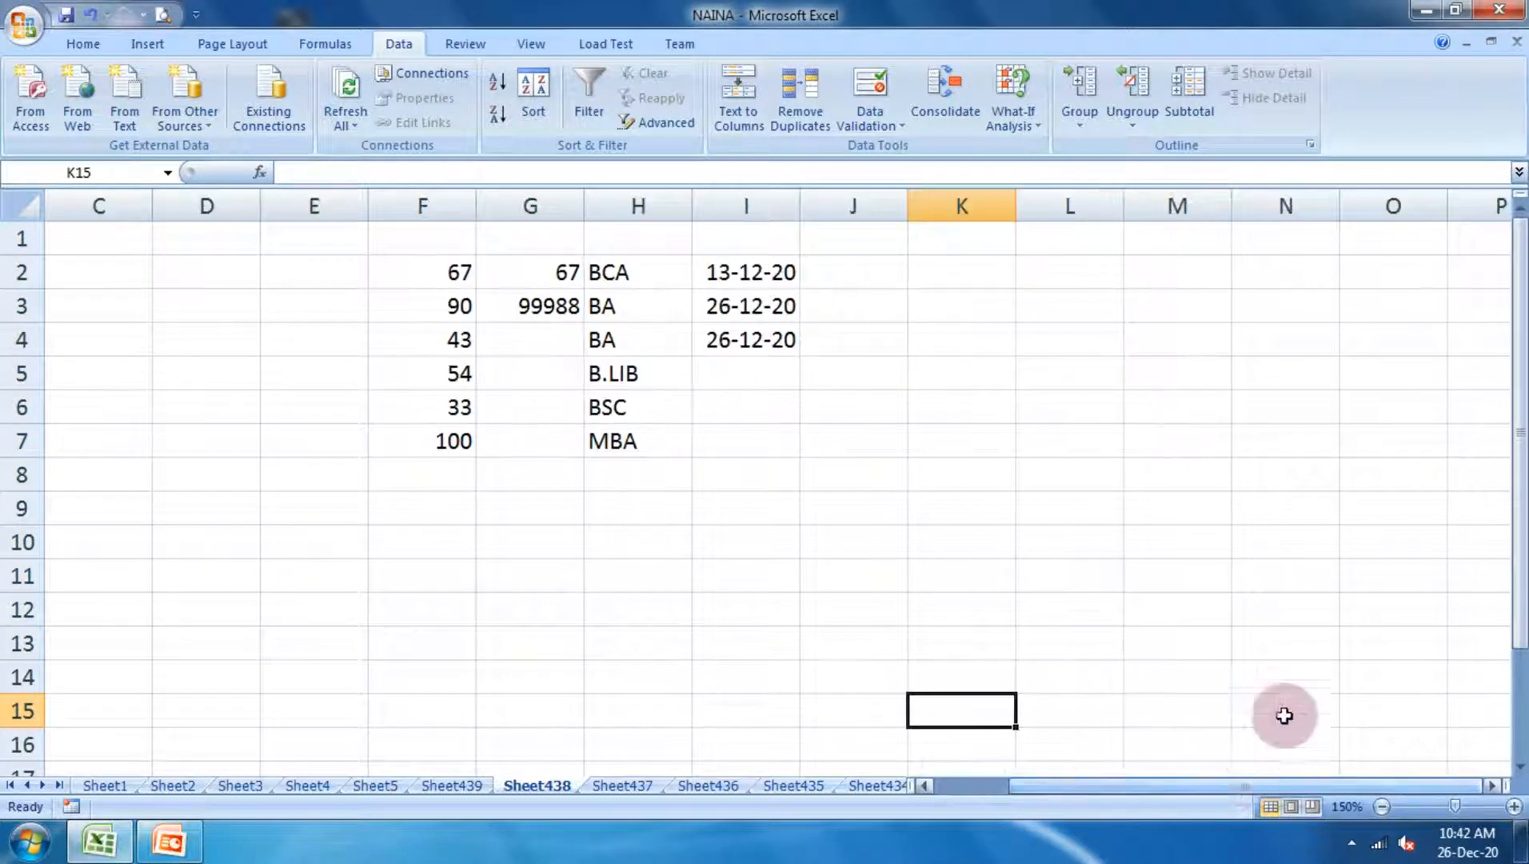
click(1069, 341)
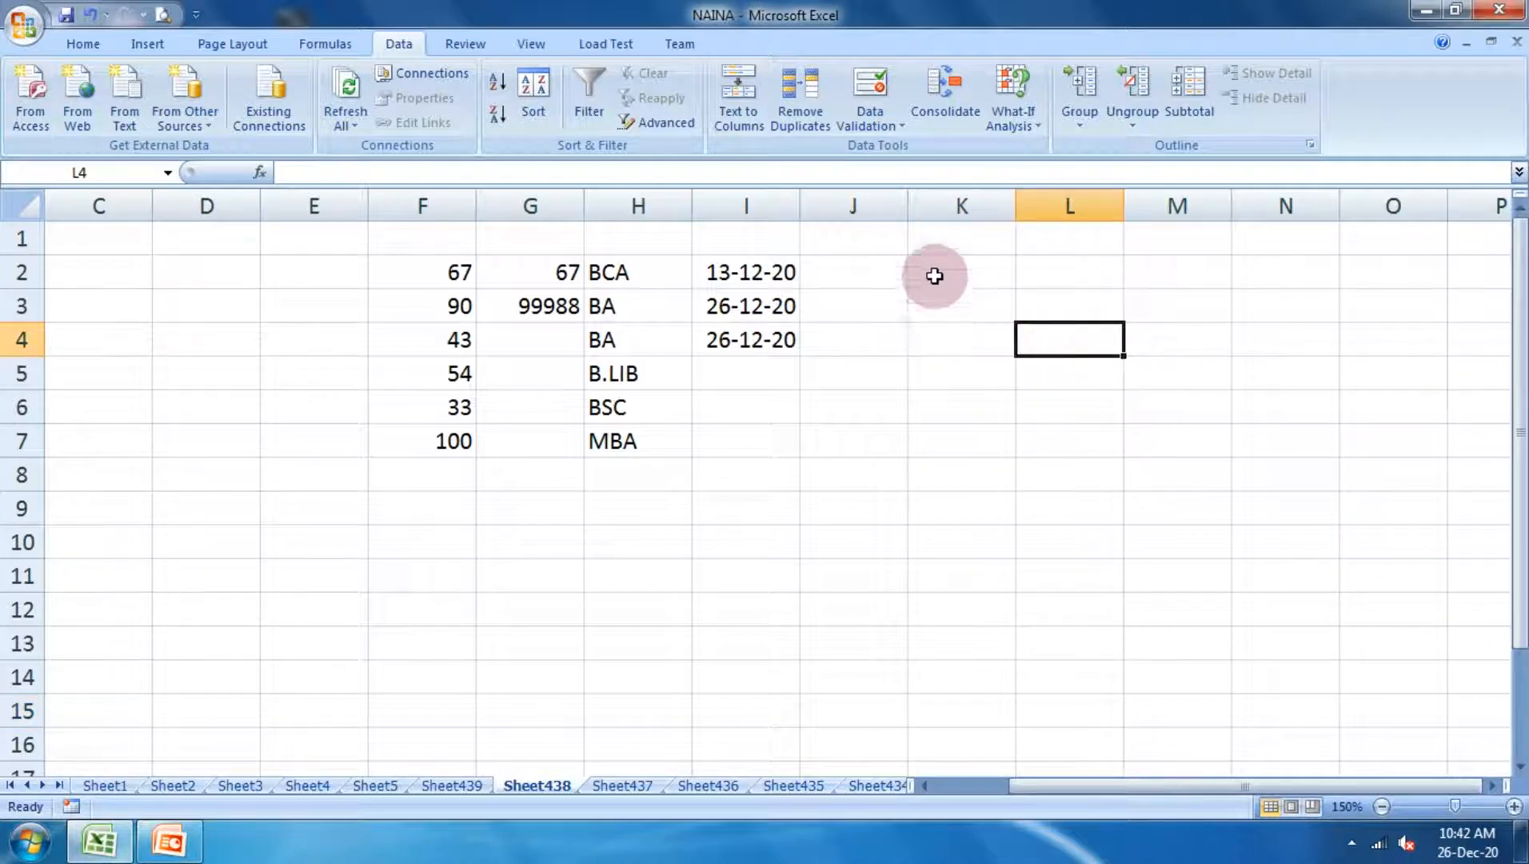
drag(934, 275, 964, 710)
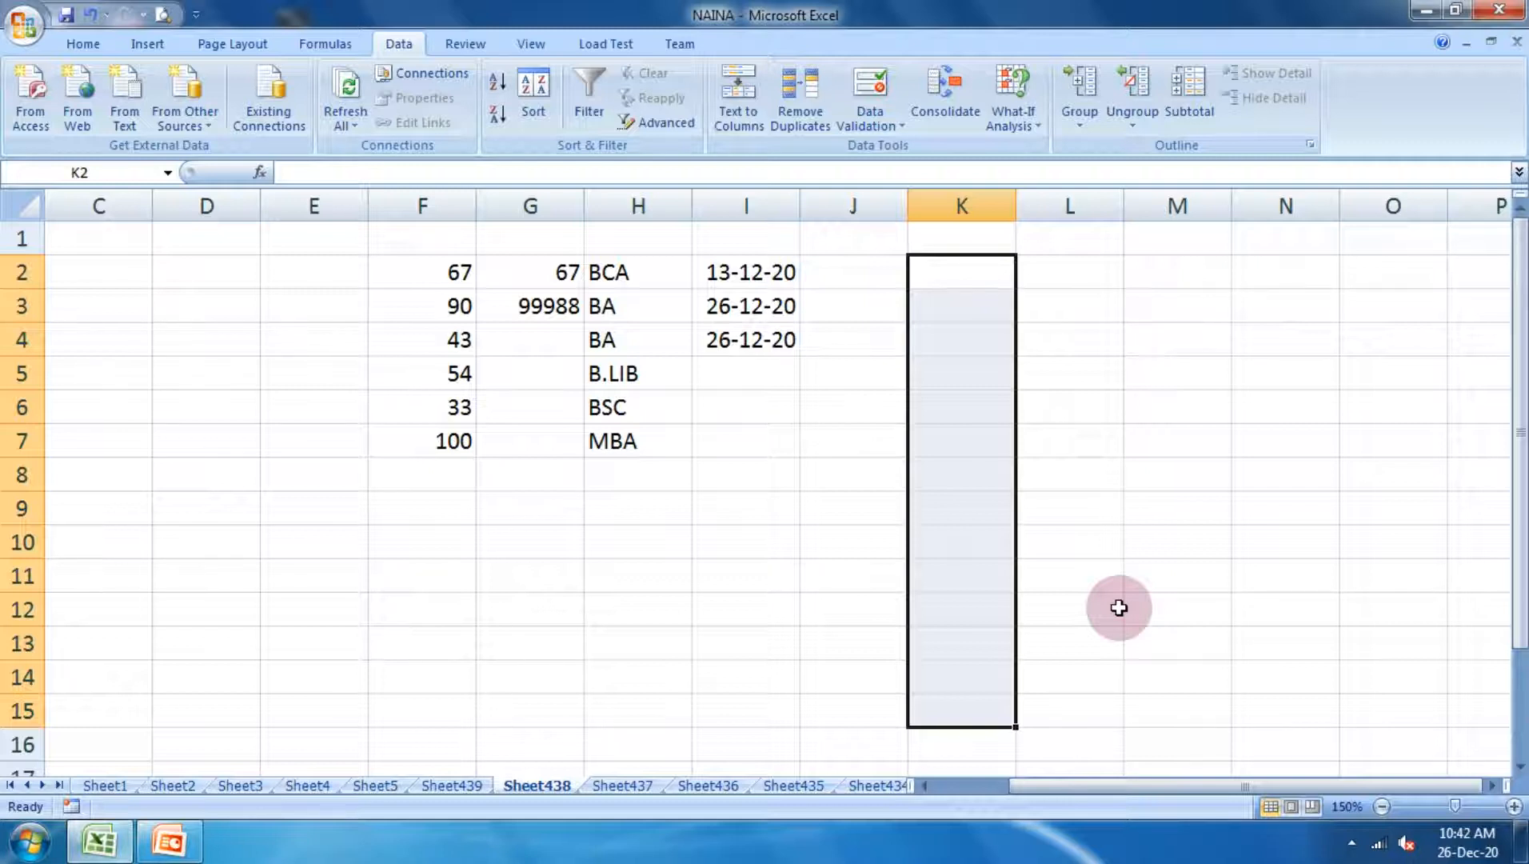
click(905, 130)
click(917, 145)
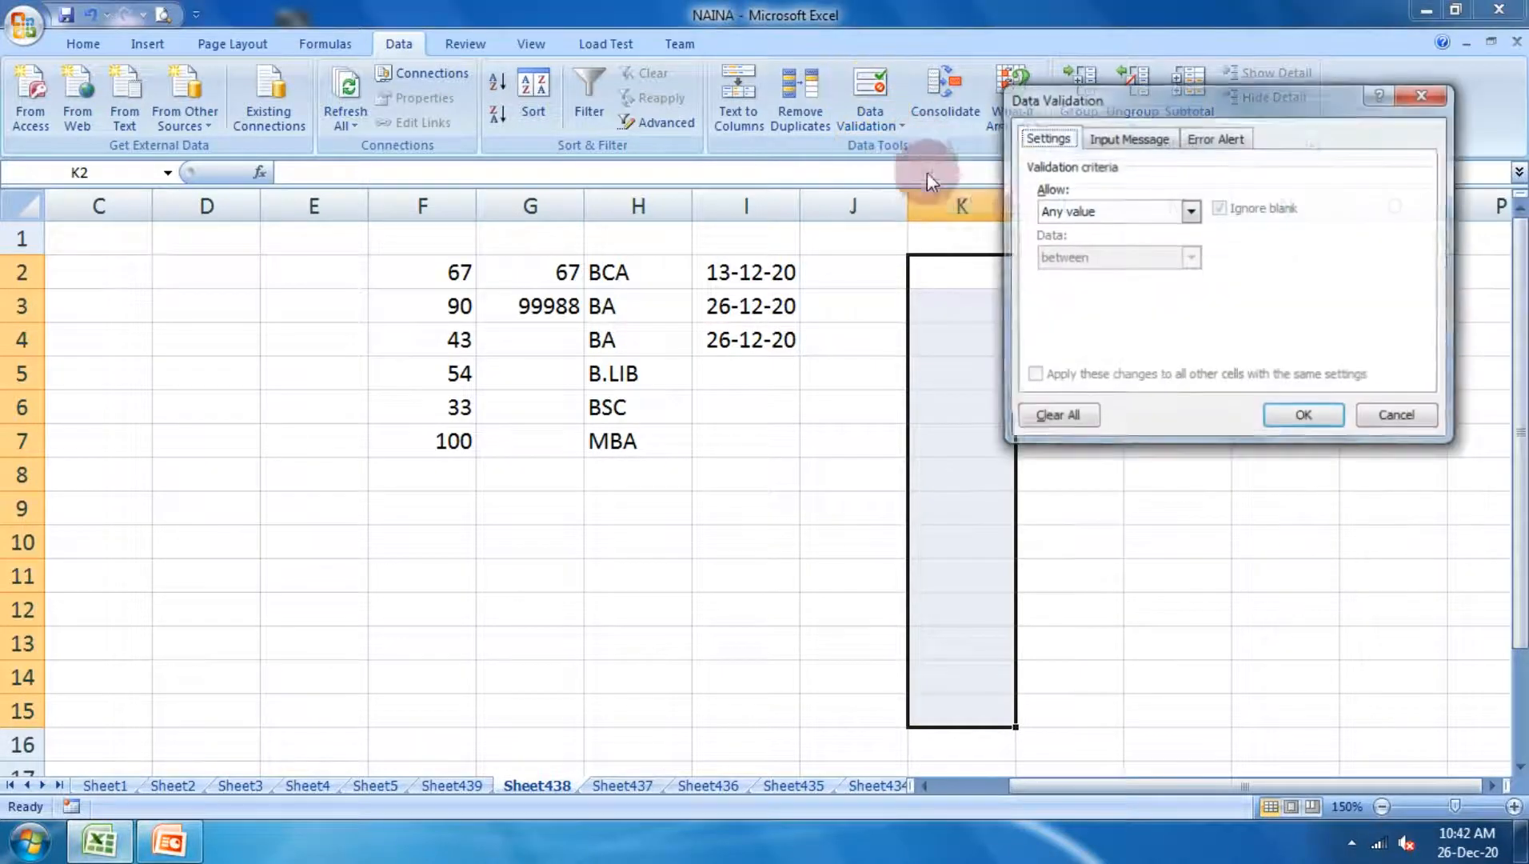
click(1074, 211)
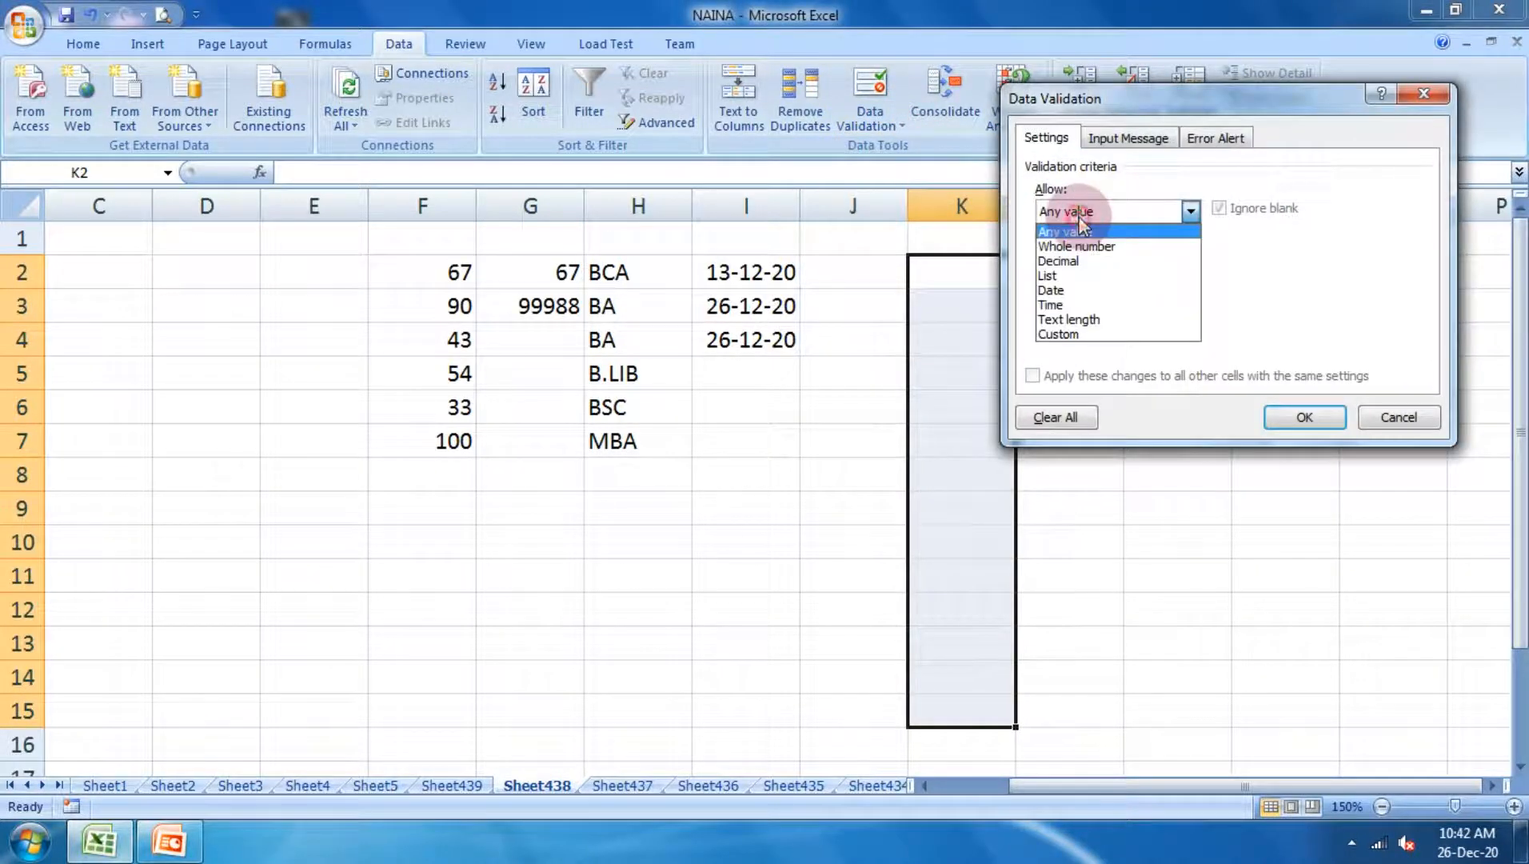
click(1112, 320)
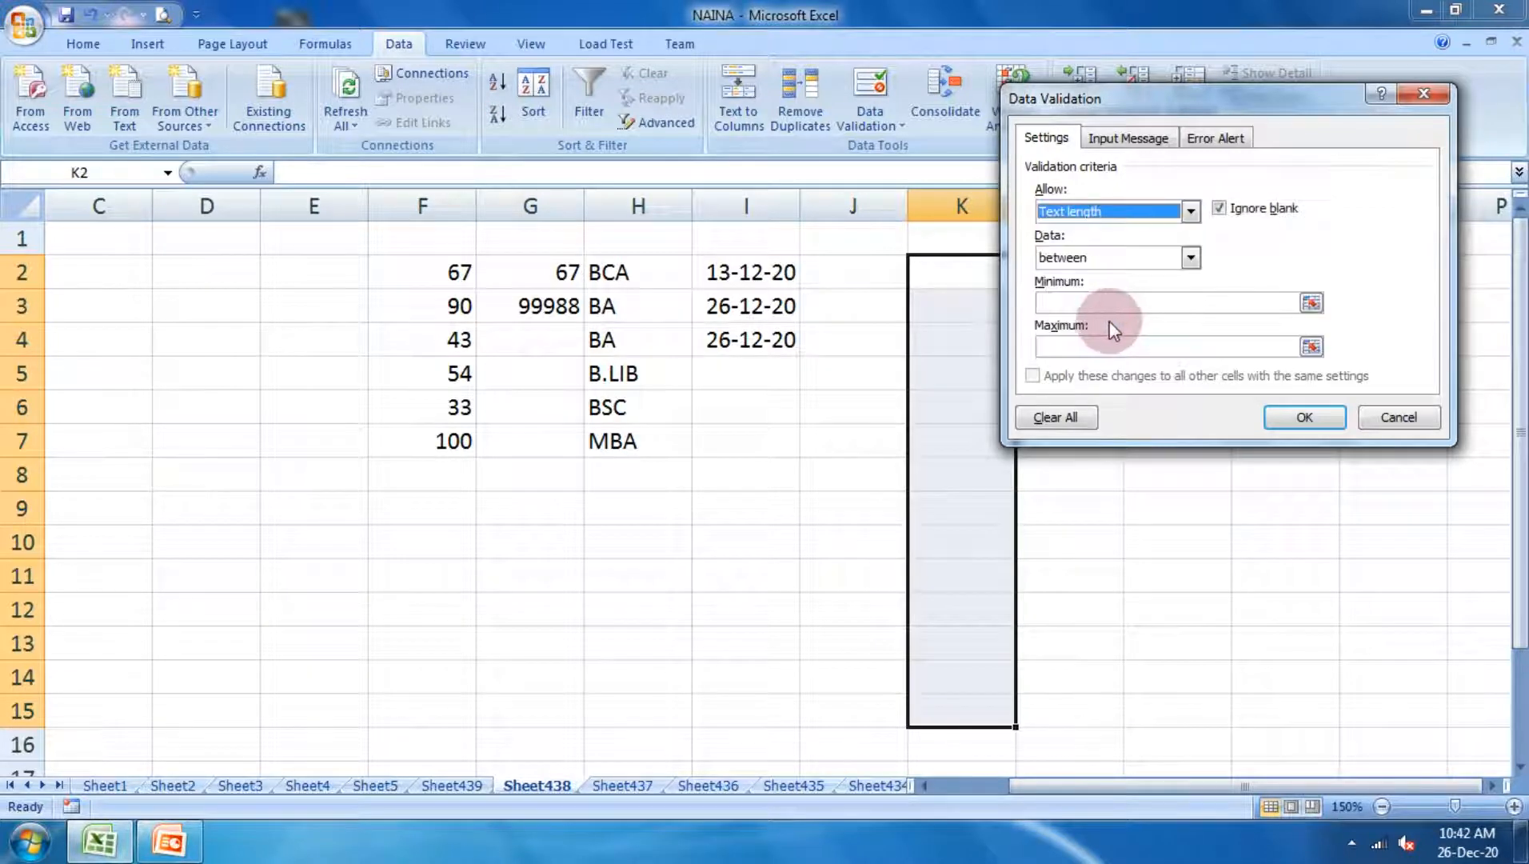
click(1063, 258)
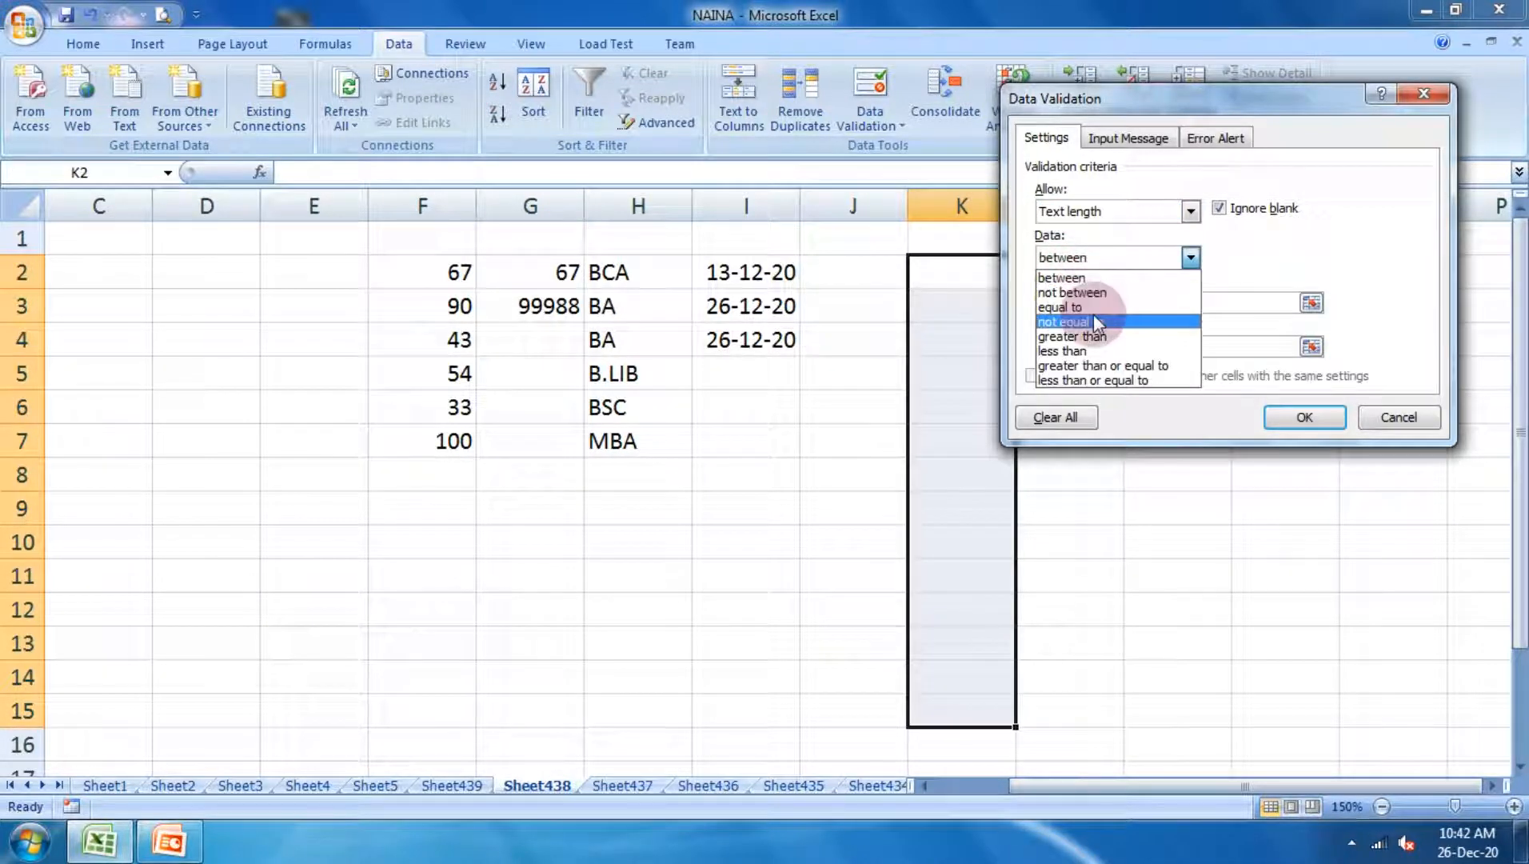
click(1089, 308)
click(1098, 302)
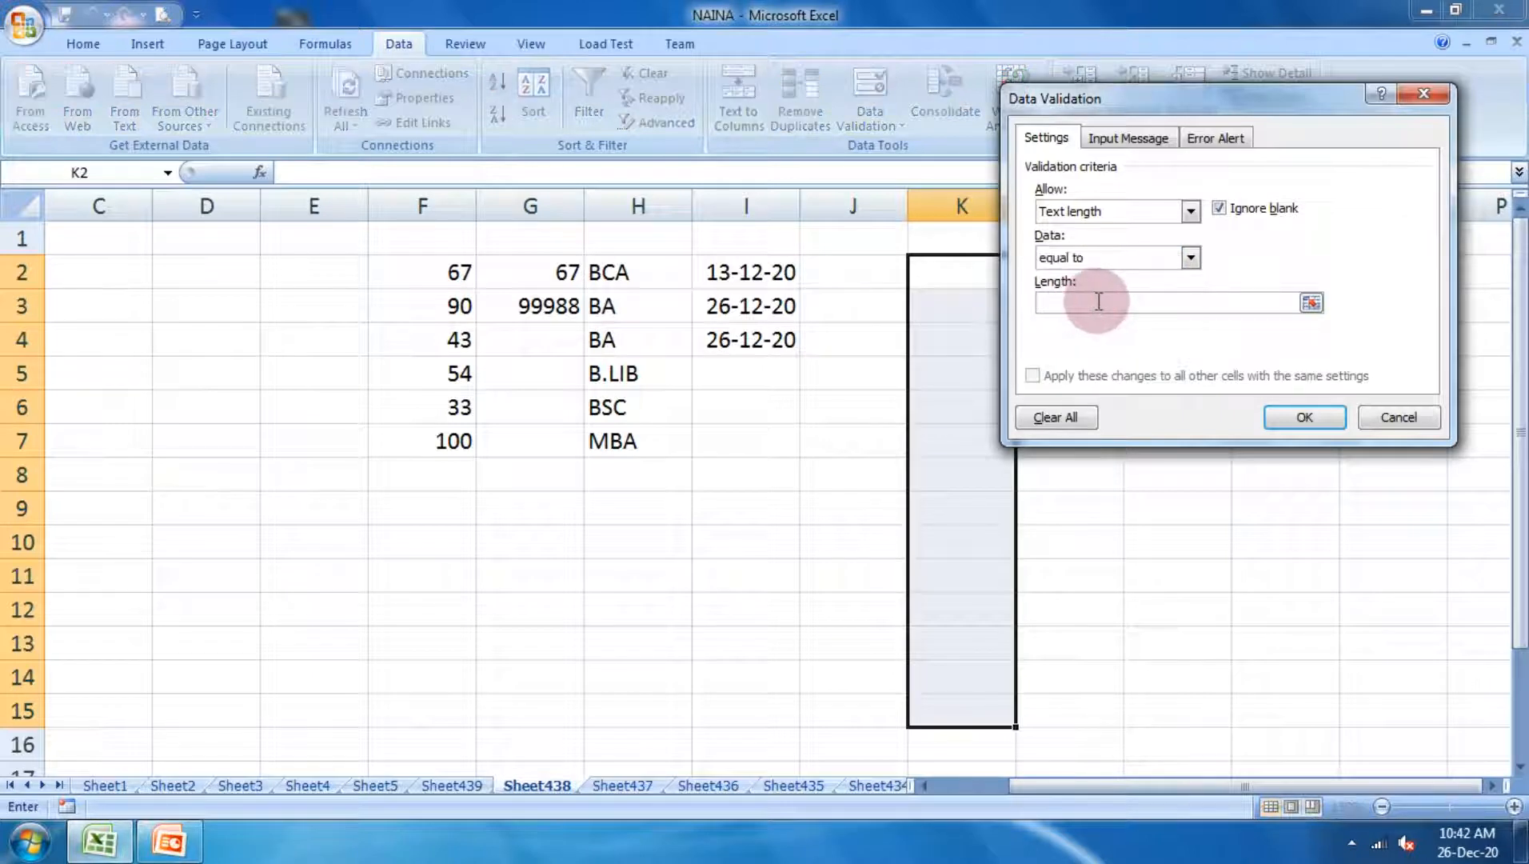
text(12)
Apply the length rule and enter a number in K2
click(1304, 417)
click(924, 274)
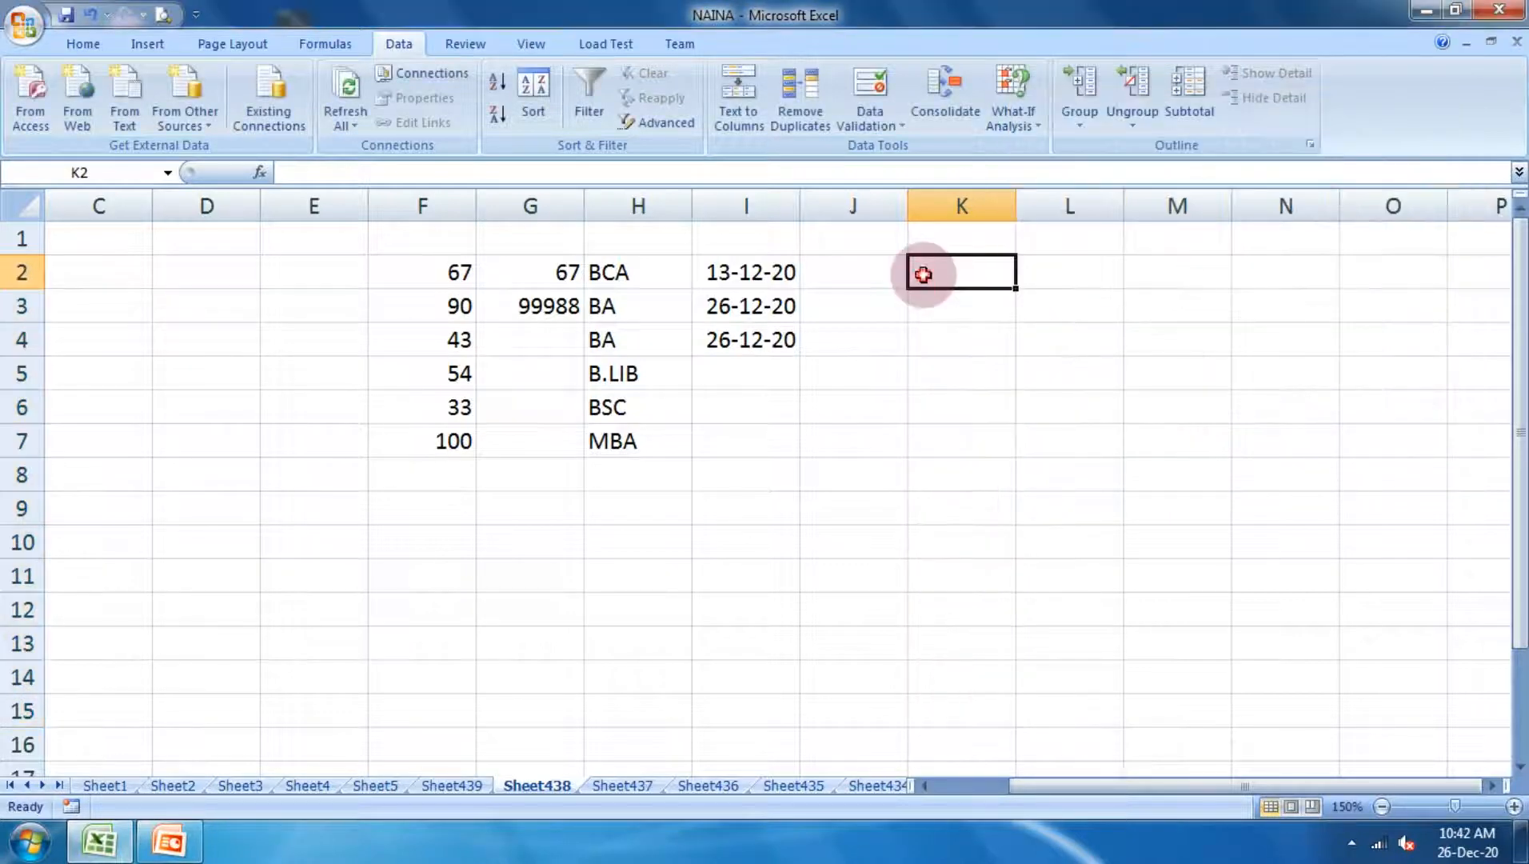
text(897765543343)
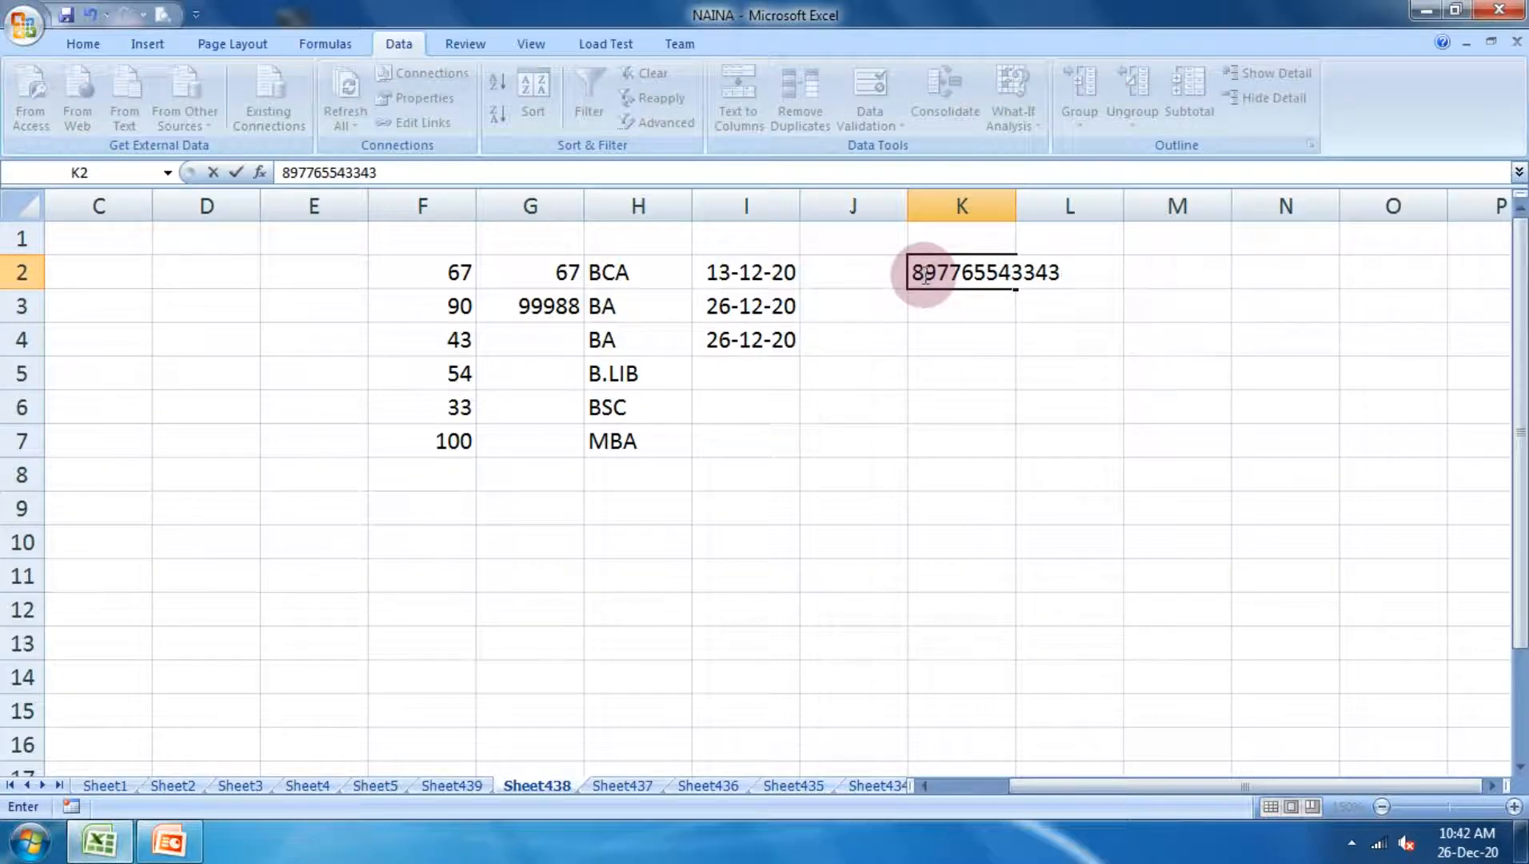
key(Return)
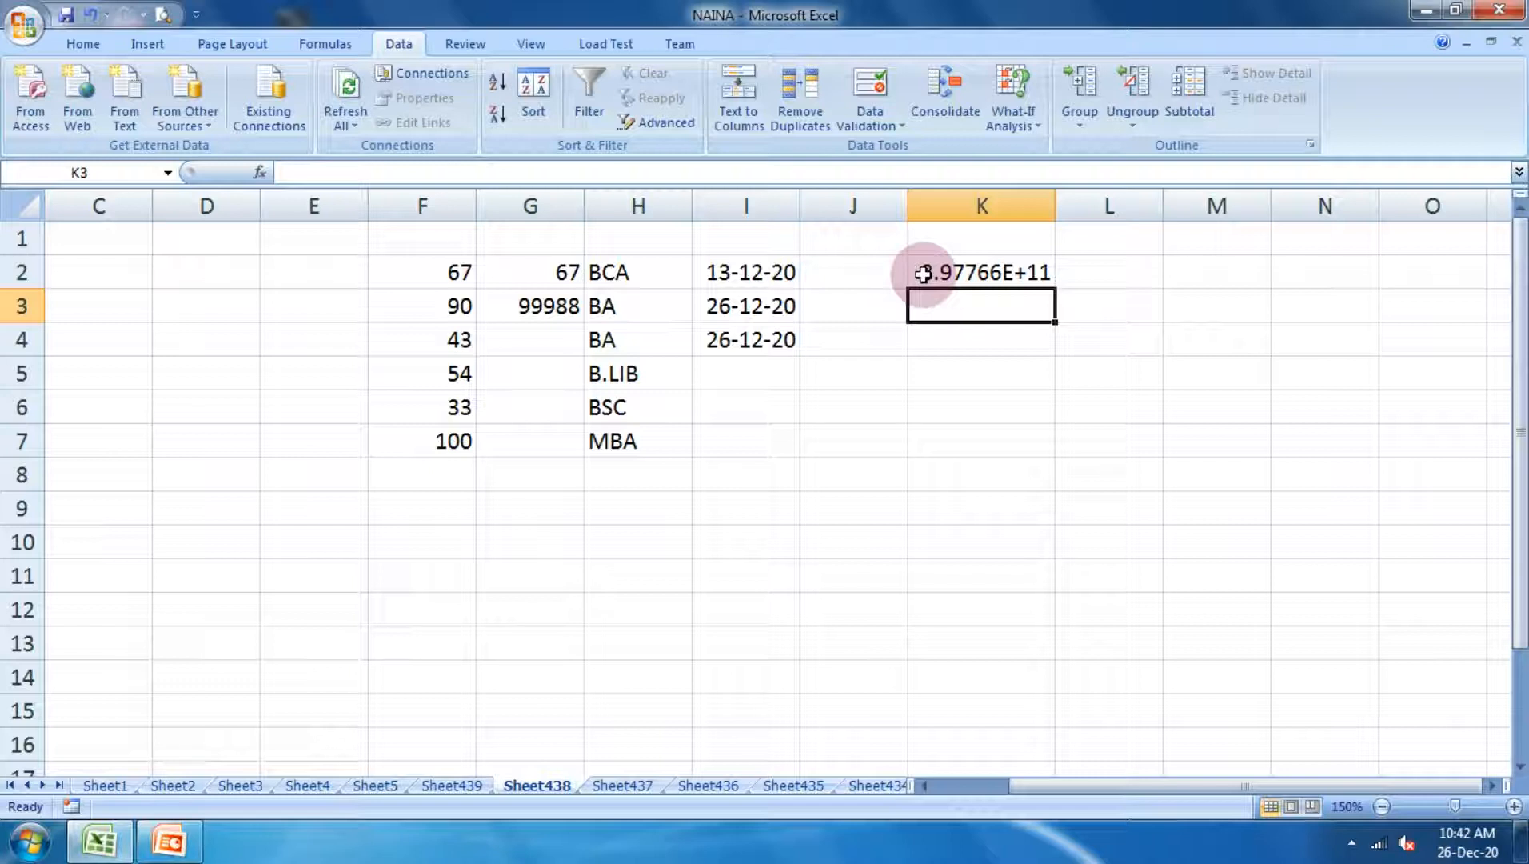
Test two shorter numbers in K3, see them rejected, and clear the cell
text(98776655434)
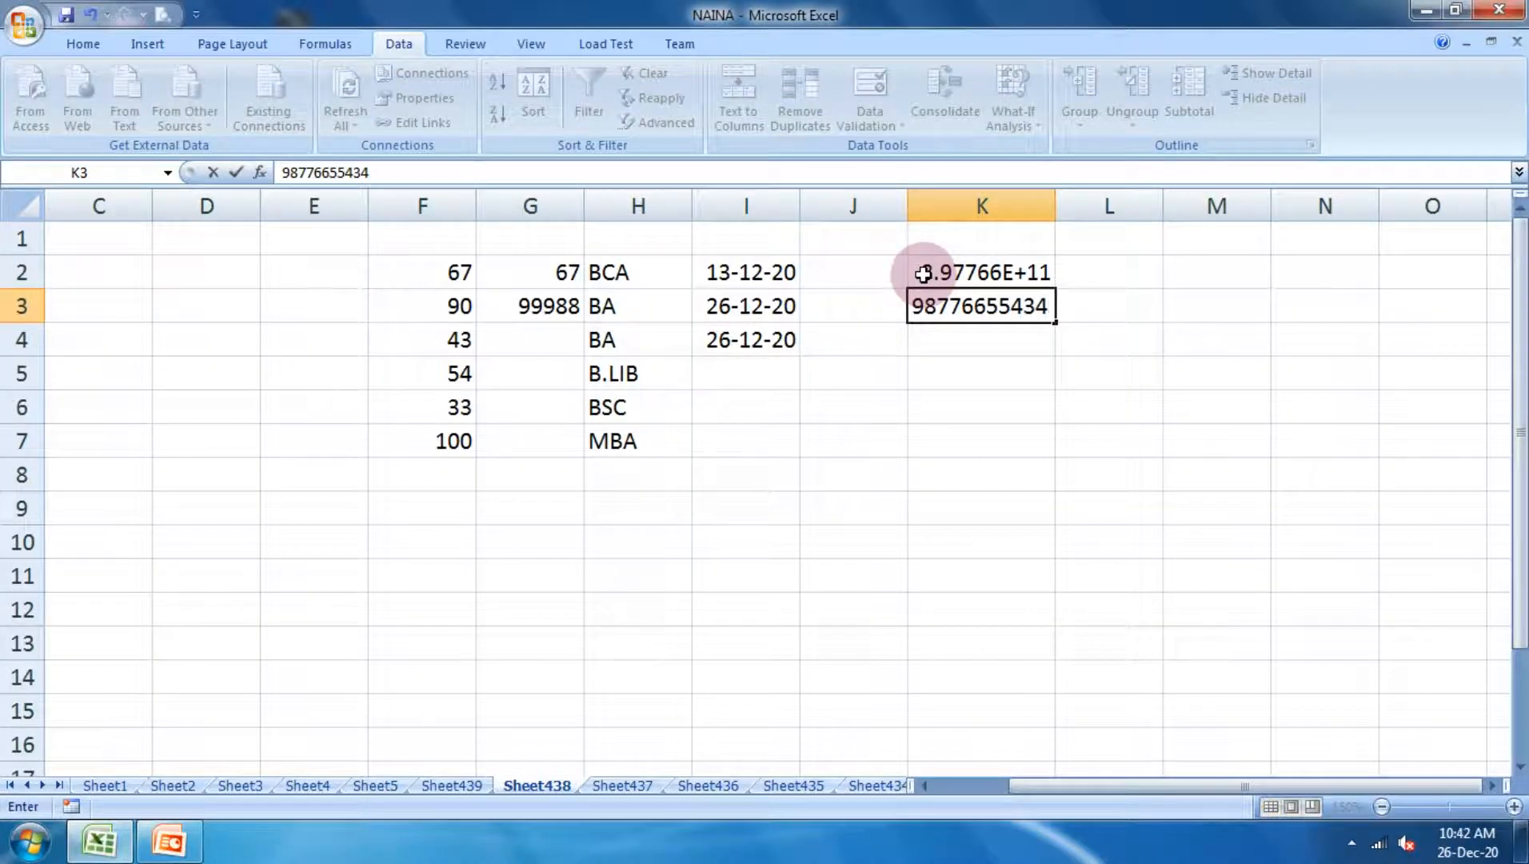
click(923, 275)
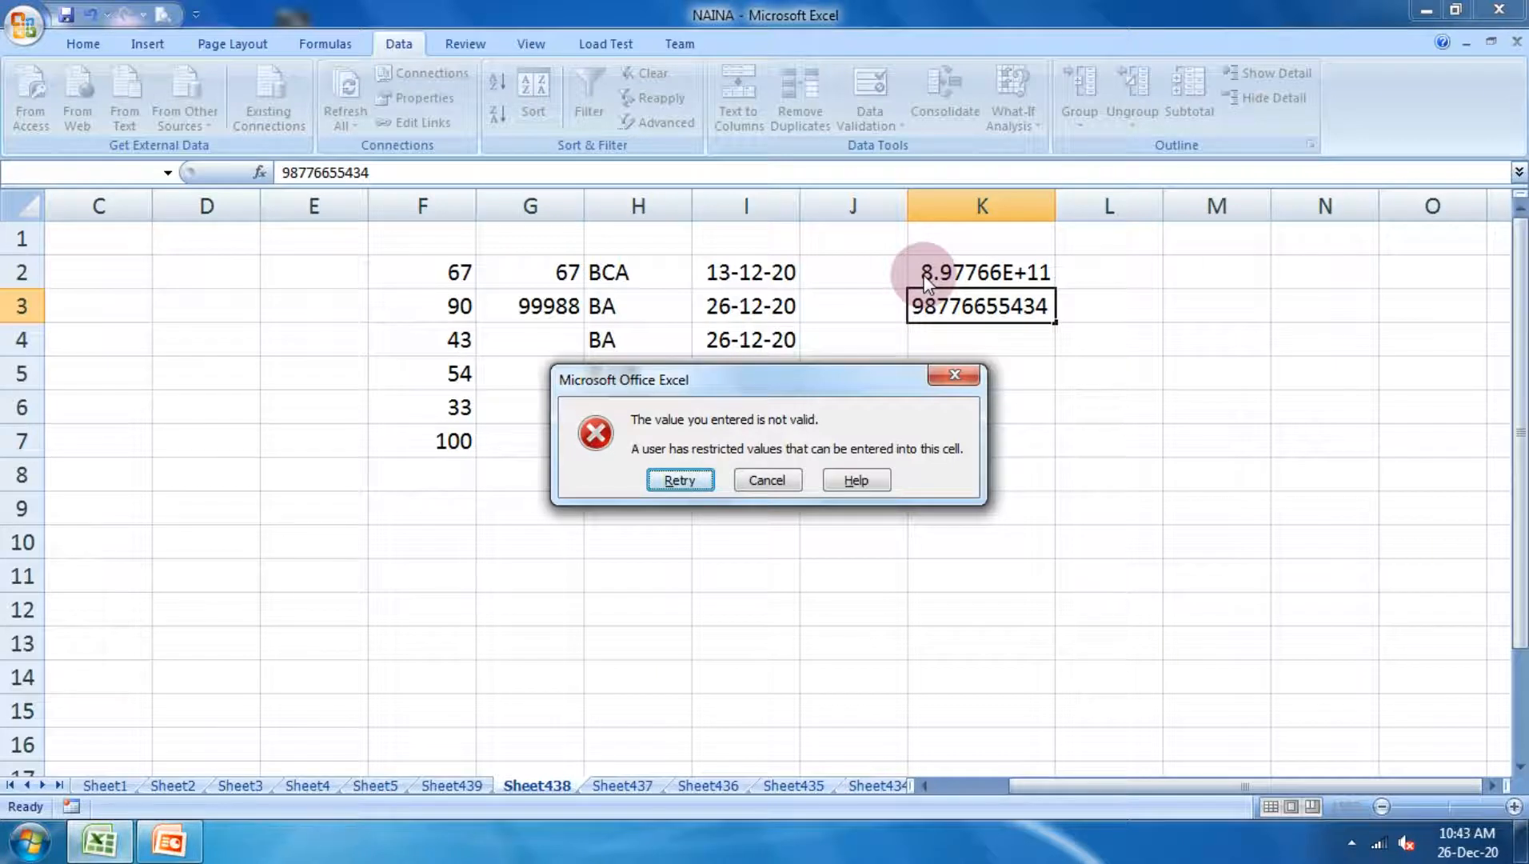
key(Return)
text(8656543554)
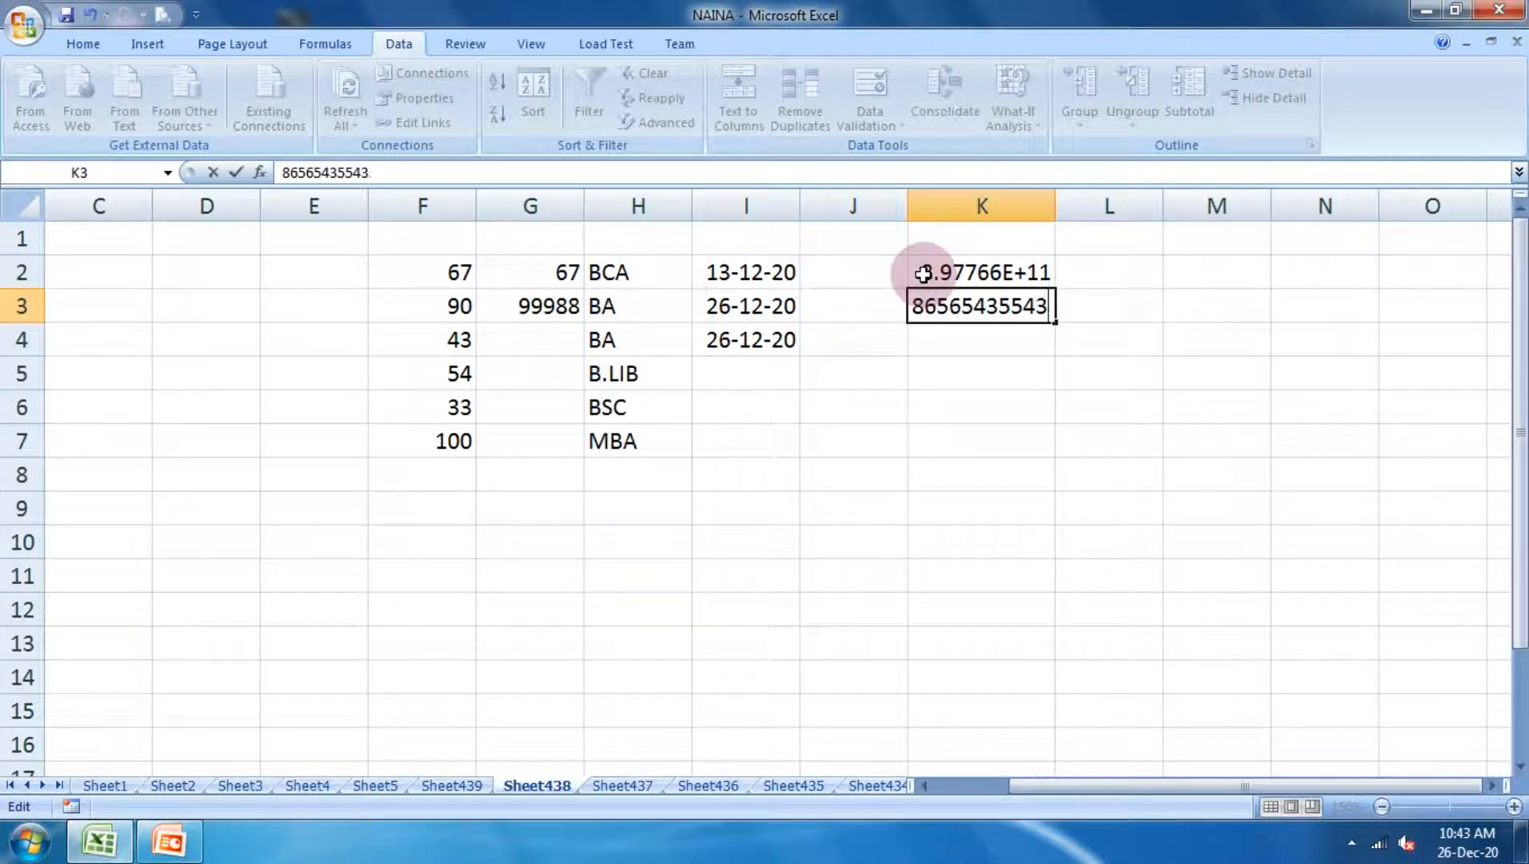
key(Return)
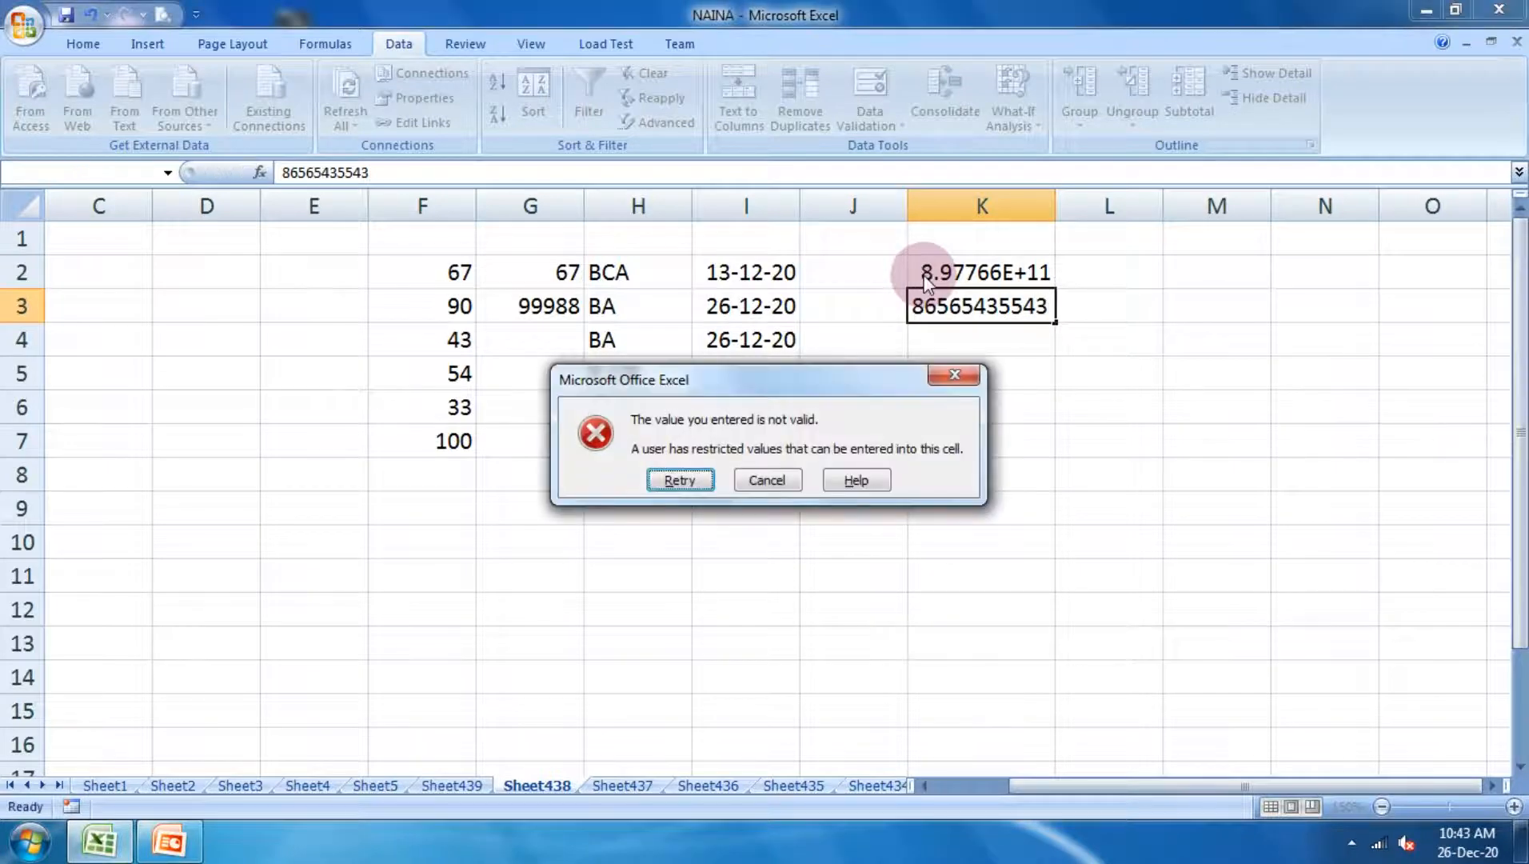
key(Return)
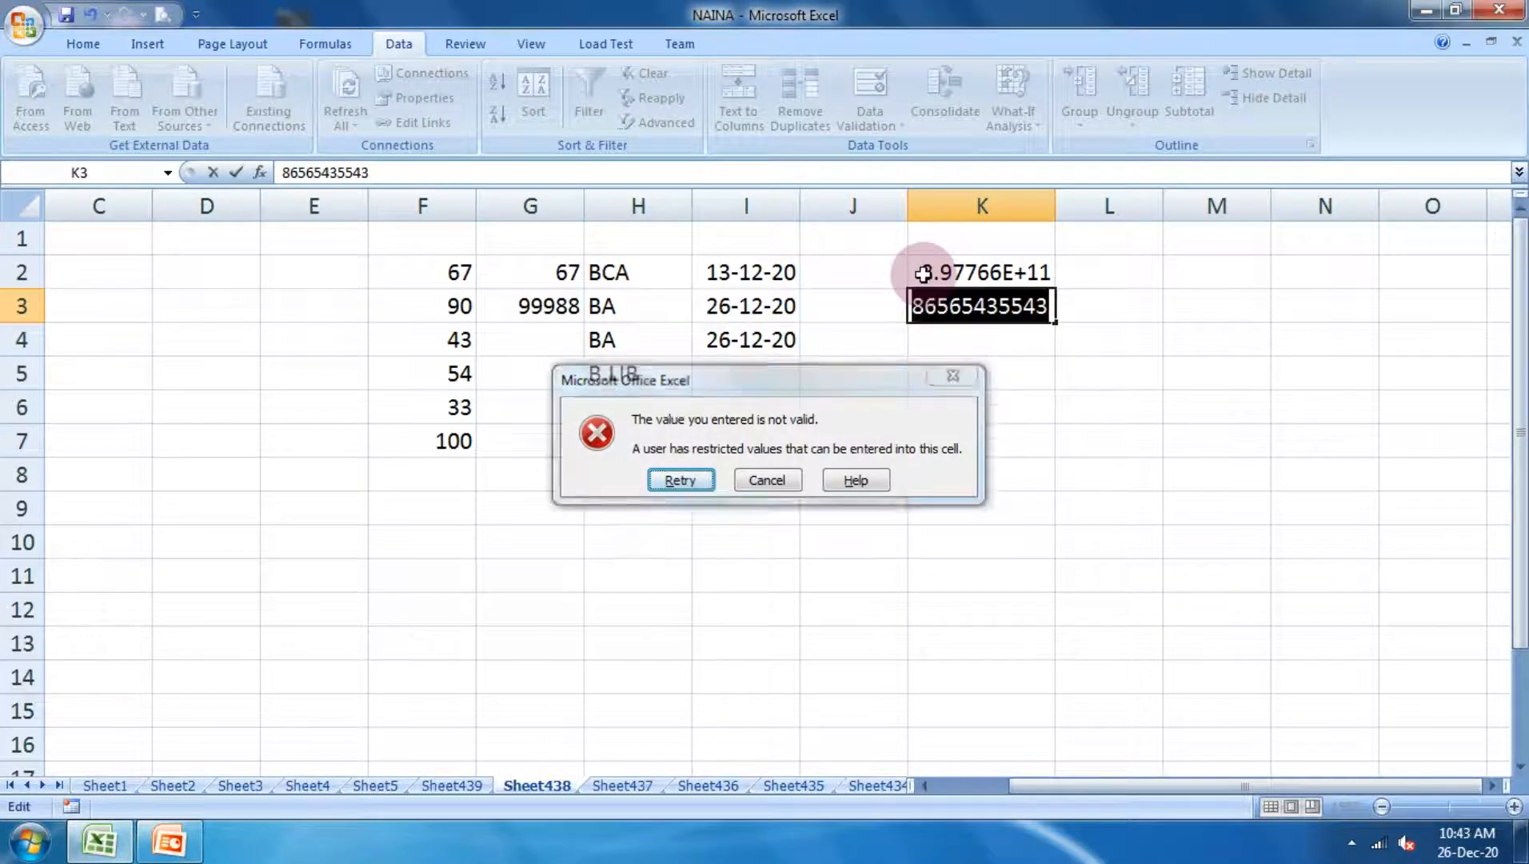
key(BackSpace)
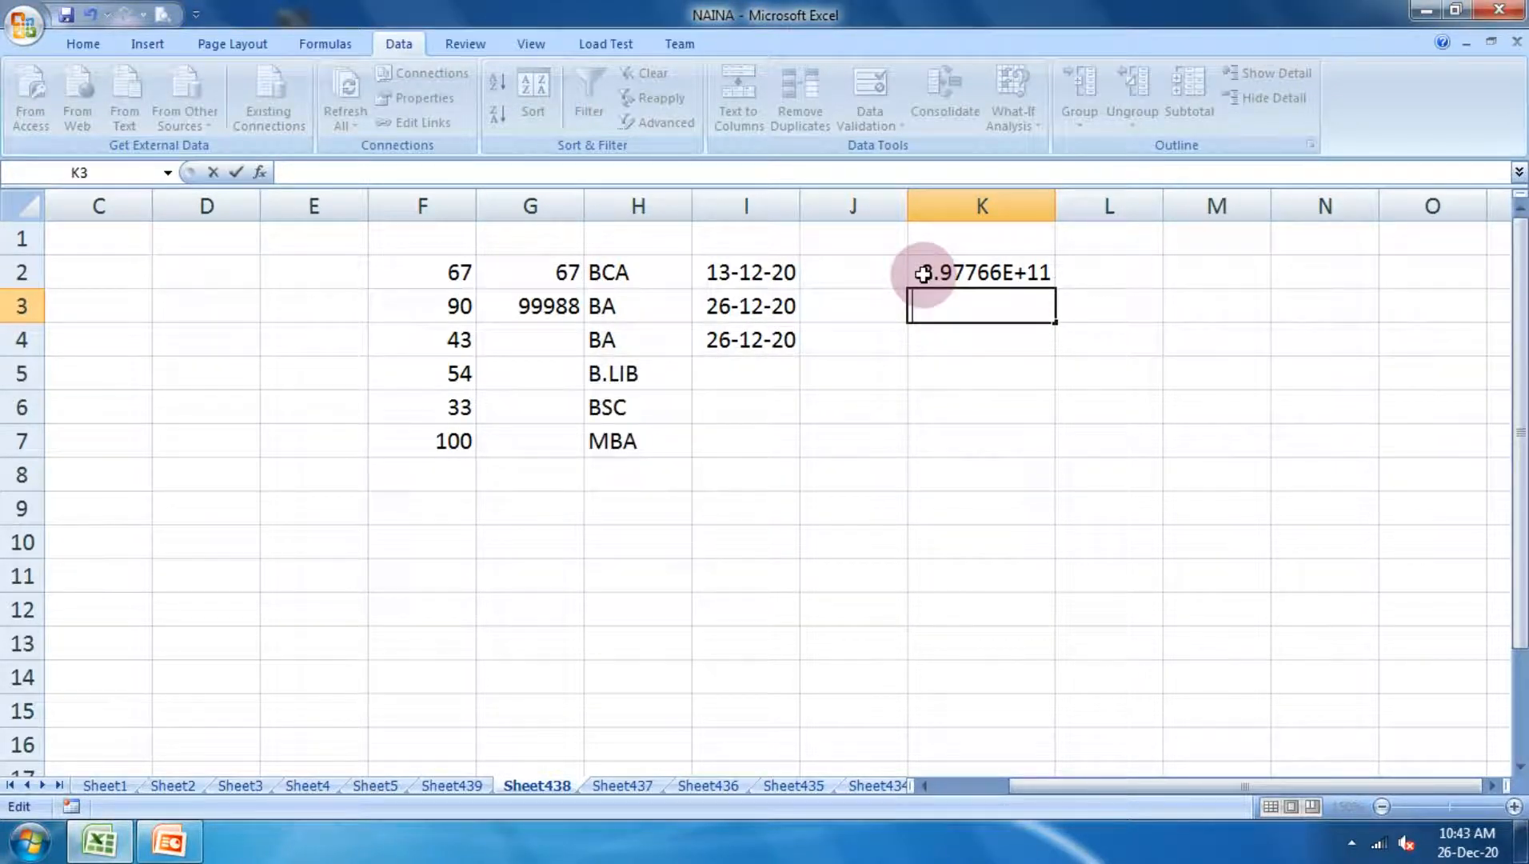
click(1020, 427)
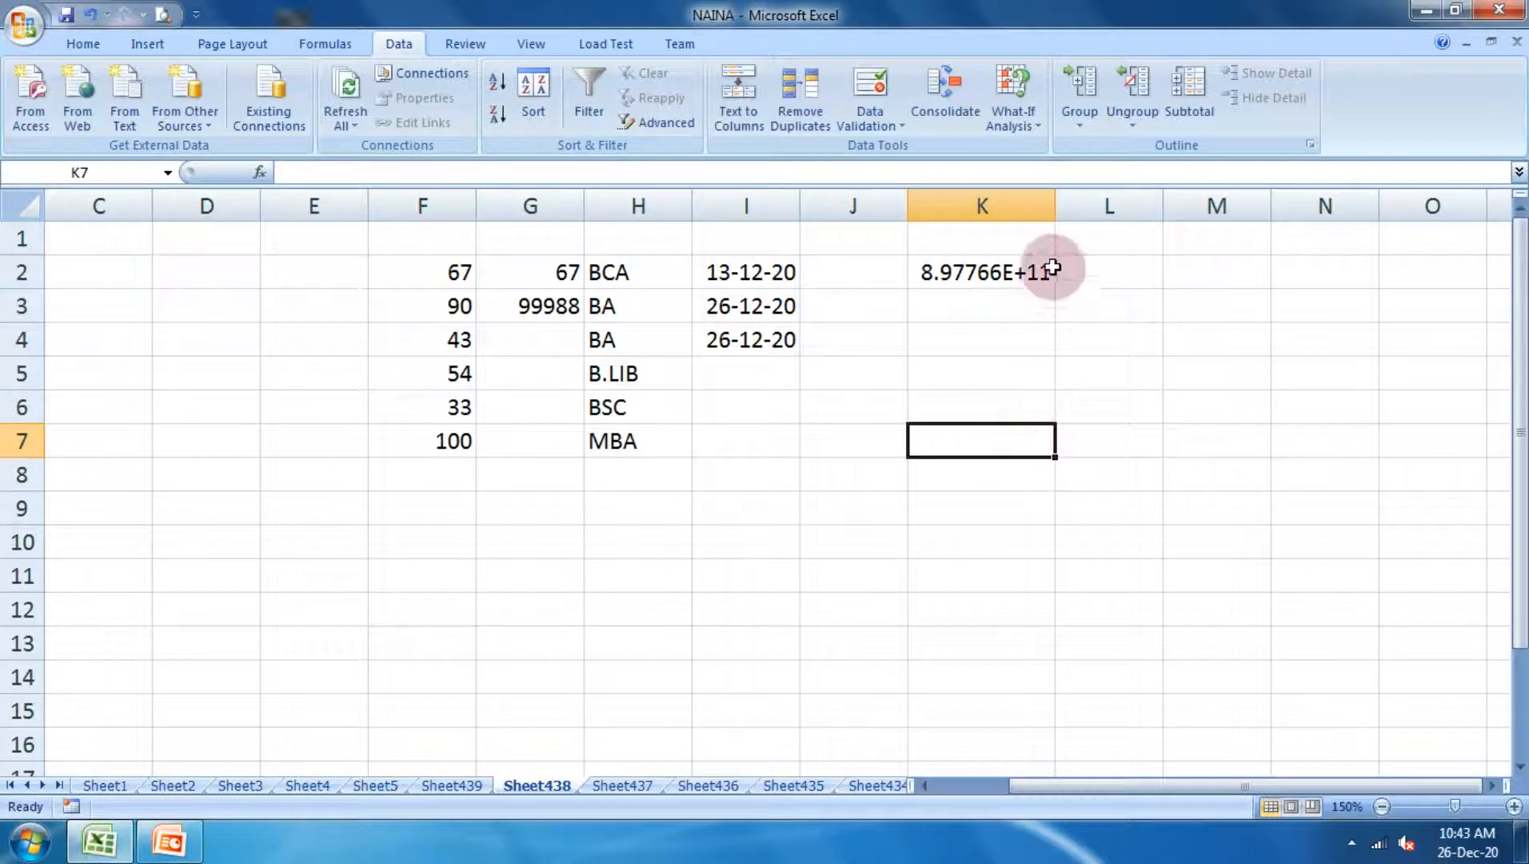
Select L2:L11 and bring up the Data Validation allowed-type list
drag(1079, 276, 1073, 580)
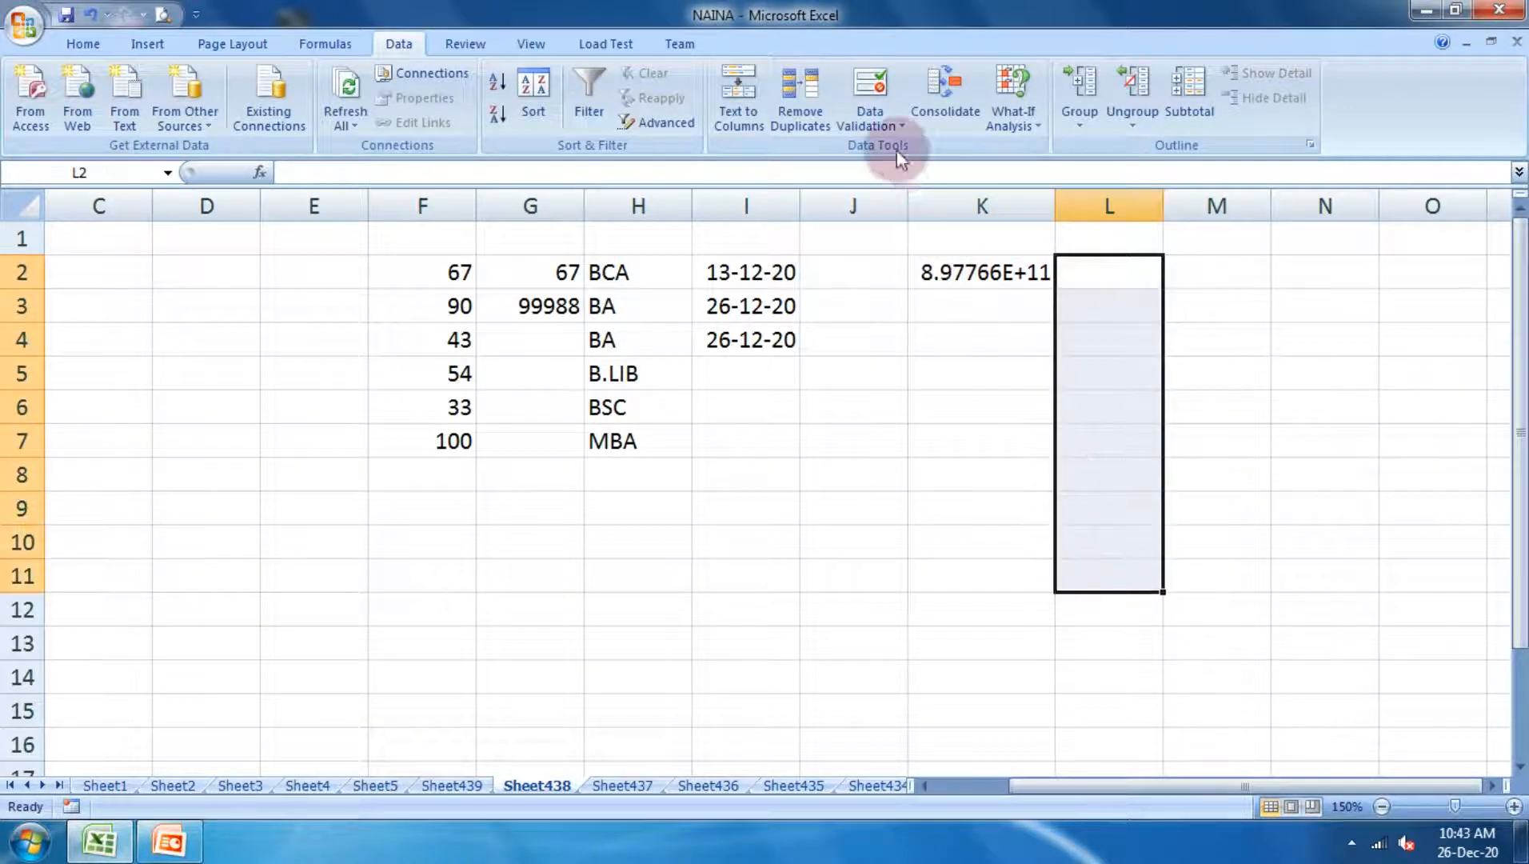
click(870, 119)
click(936, 152)
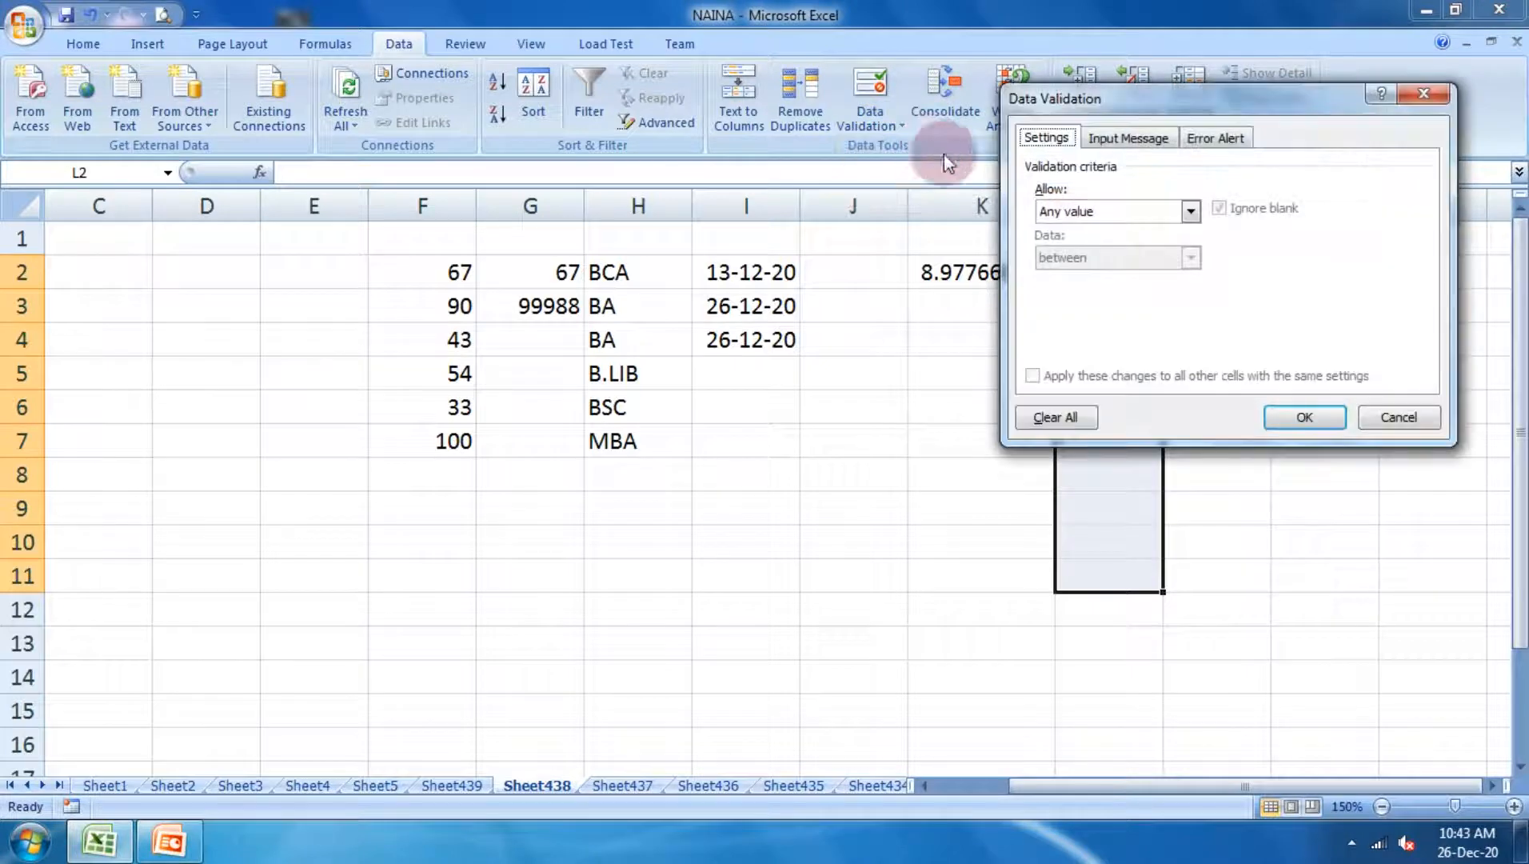
click(1076, 211)
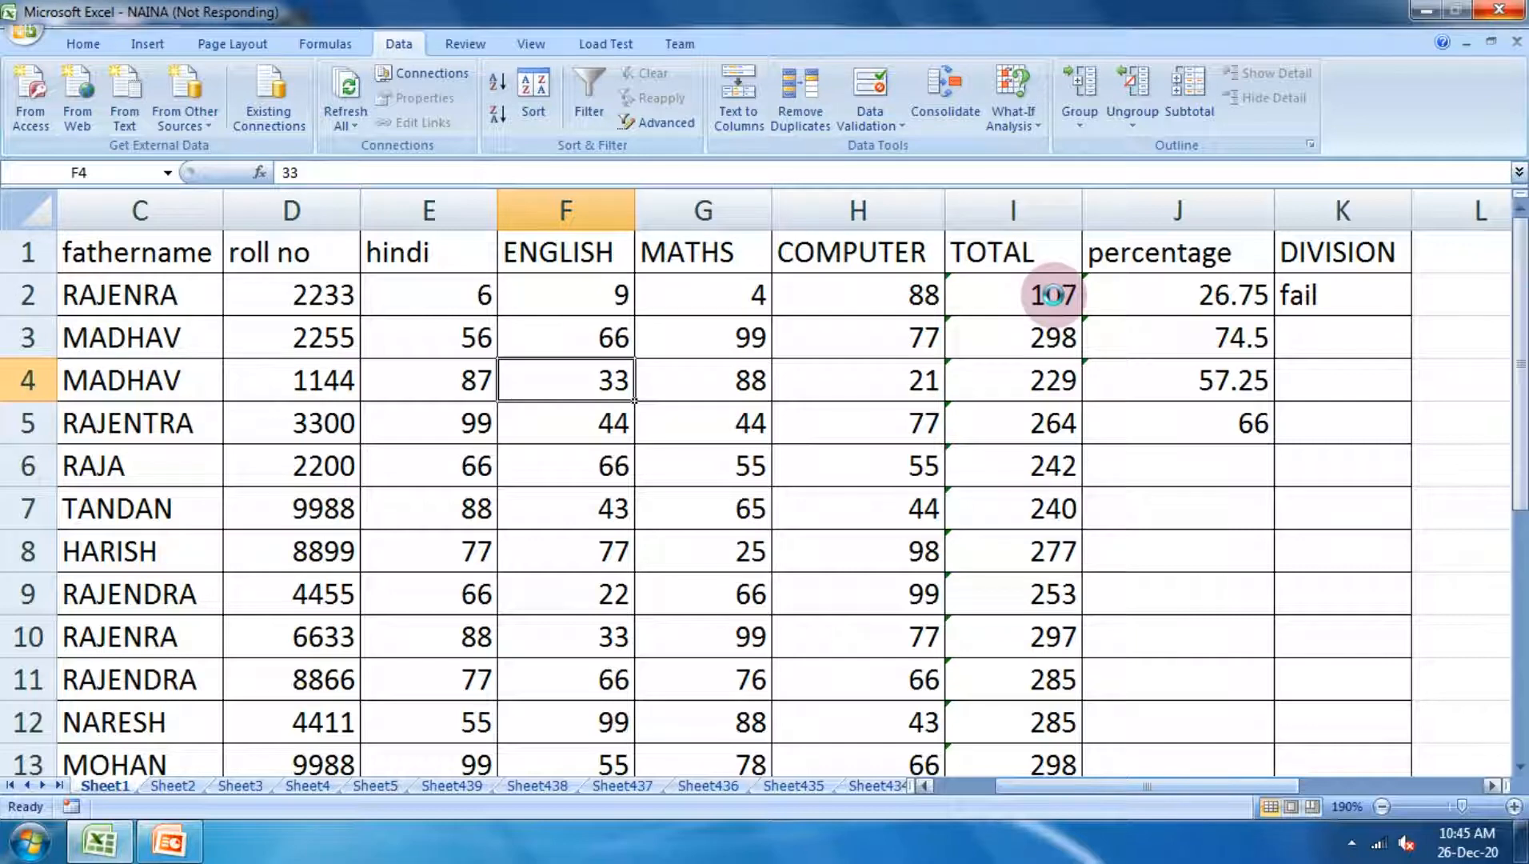
Add Sum subtotals of TOTAL at each change in hindi for E2:I16
drag(468, 294, 1056, 424)
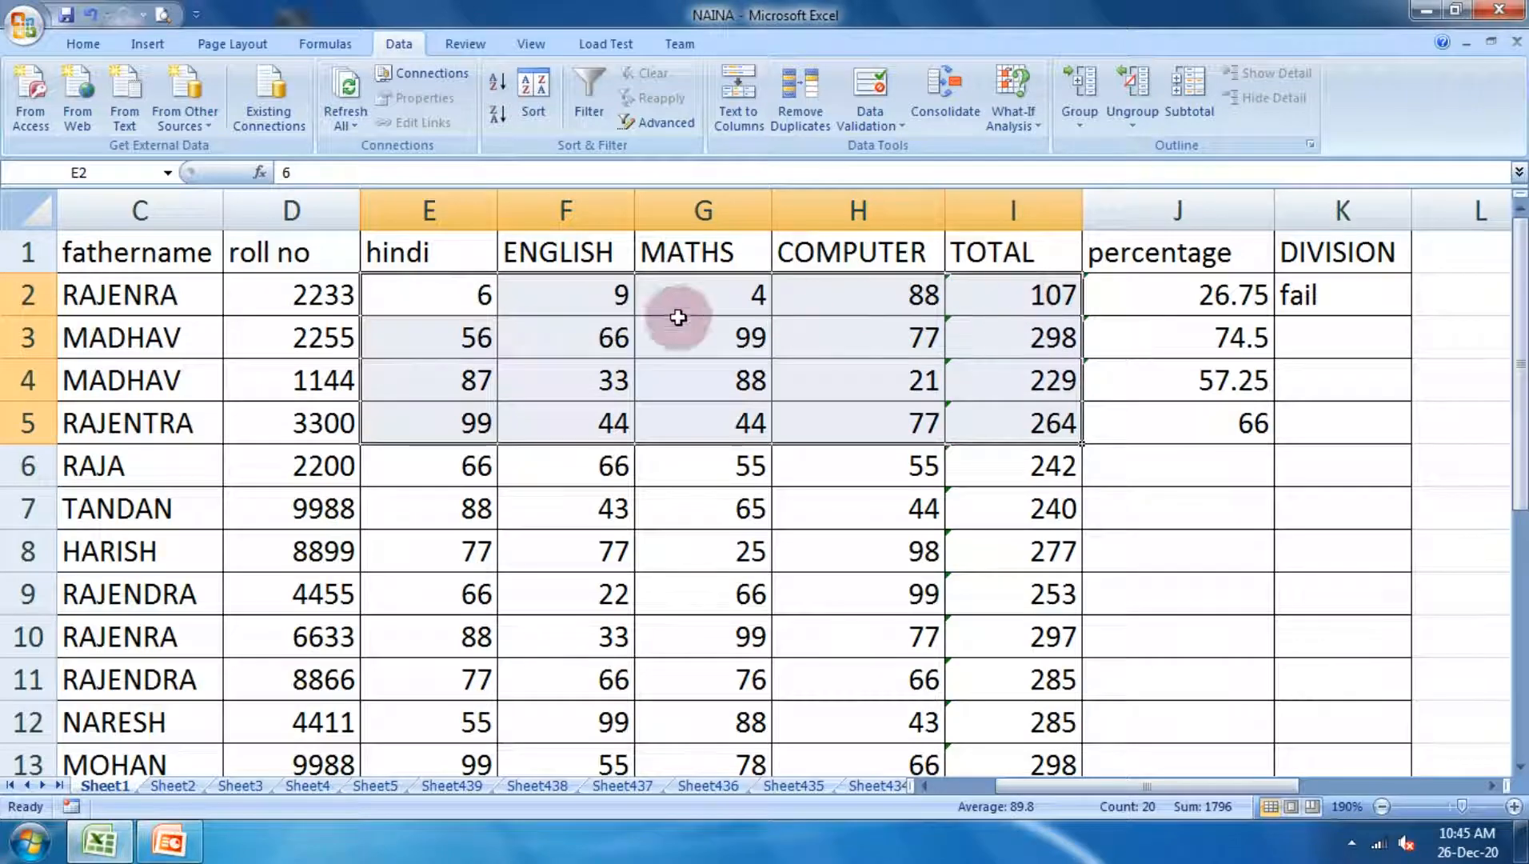
drag(471, 294, 1040, 628)
click(1190, 112)
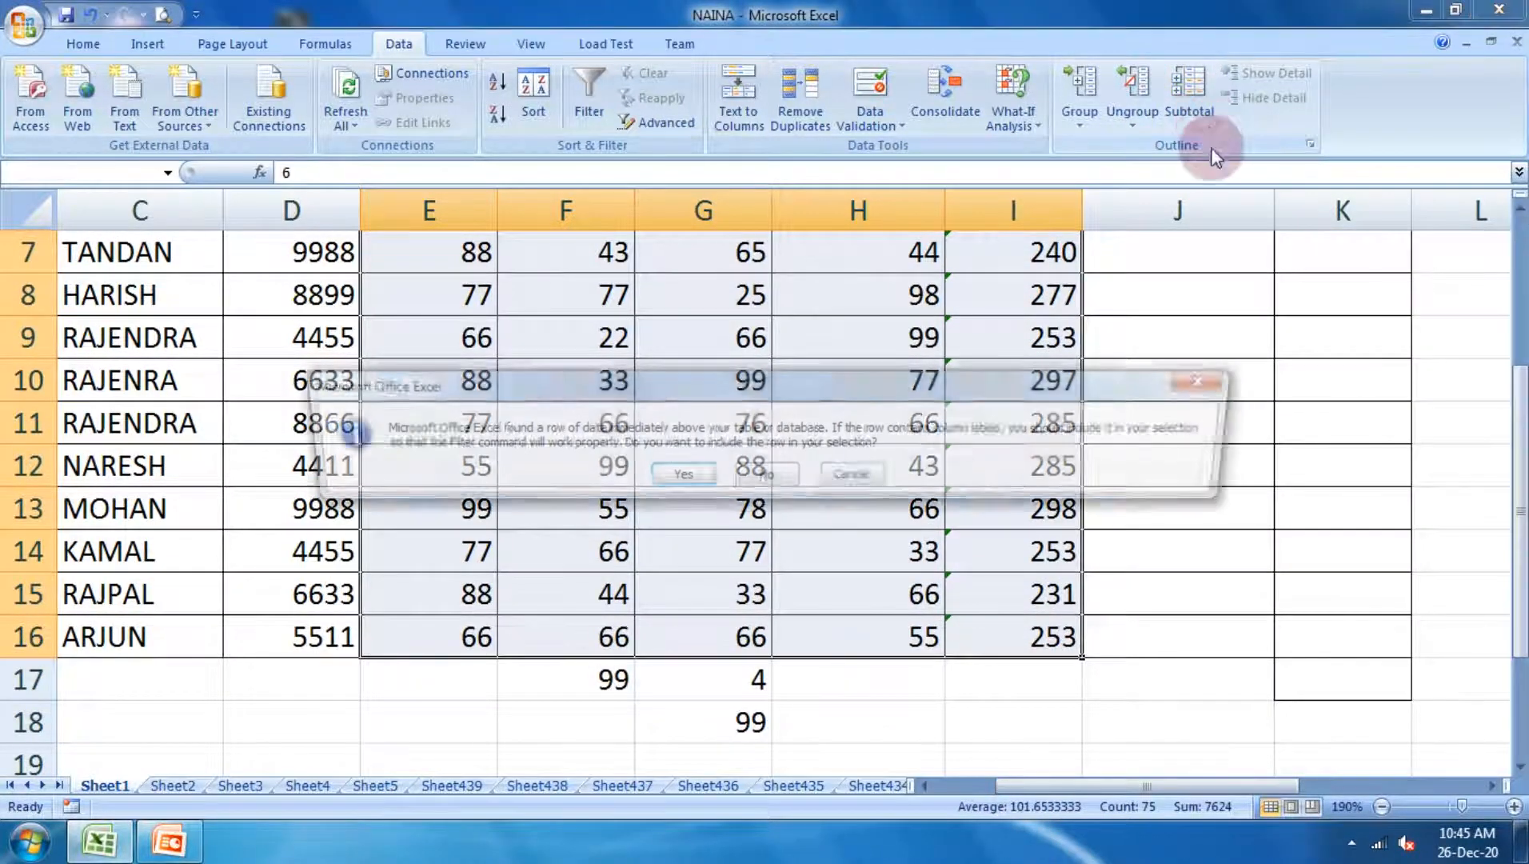
click(678, 477)
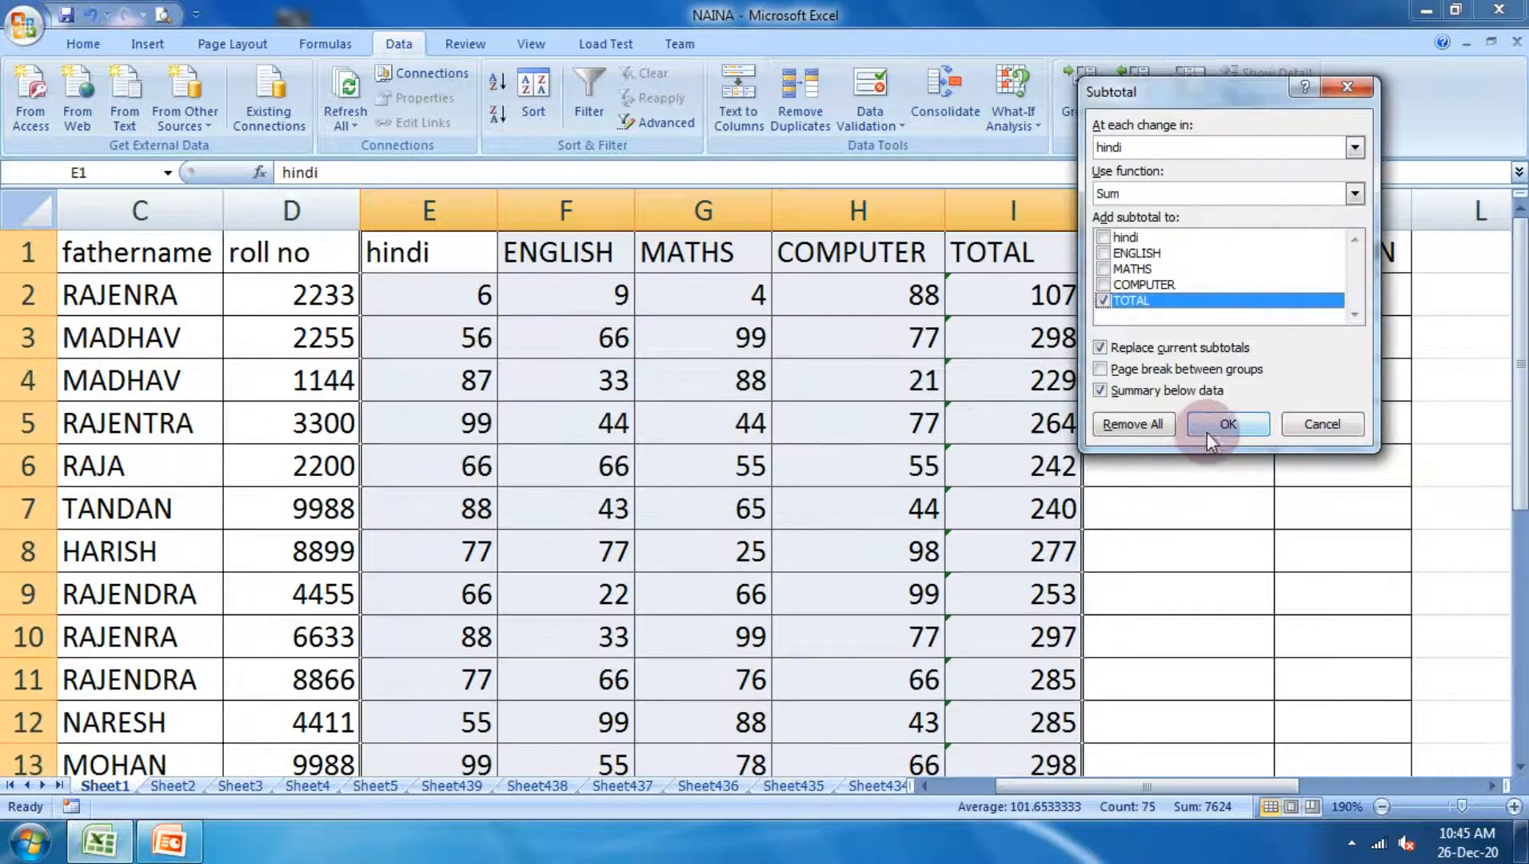
click(1228, 424)
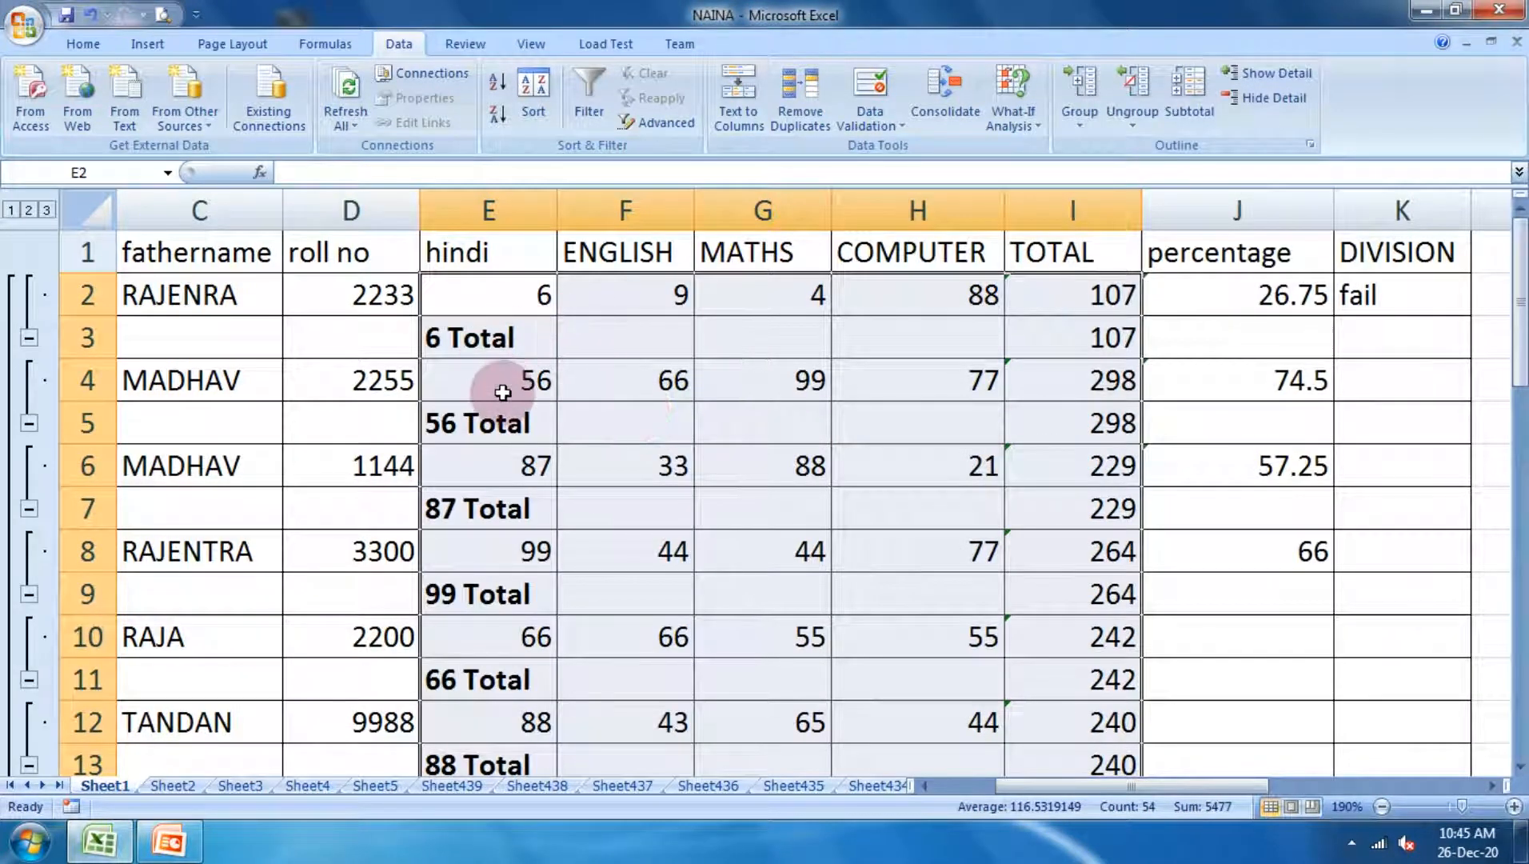
Review the 3812 grand total and the TOTAL formula, then undo the subtotals
scroll(493, 552, down, 6)
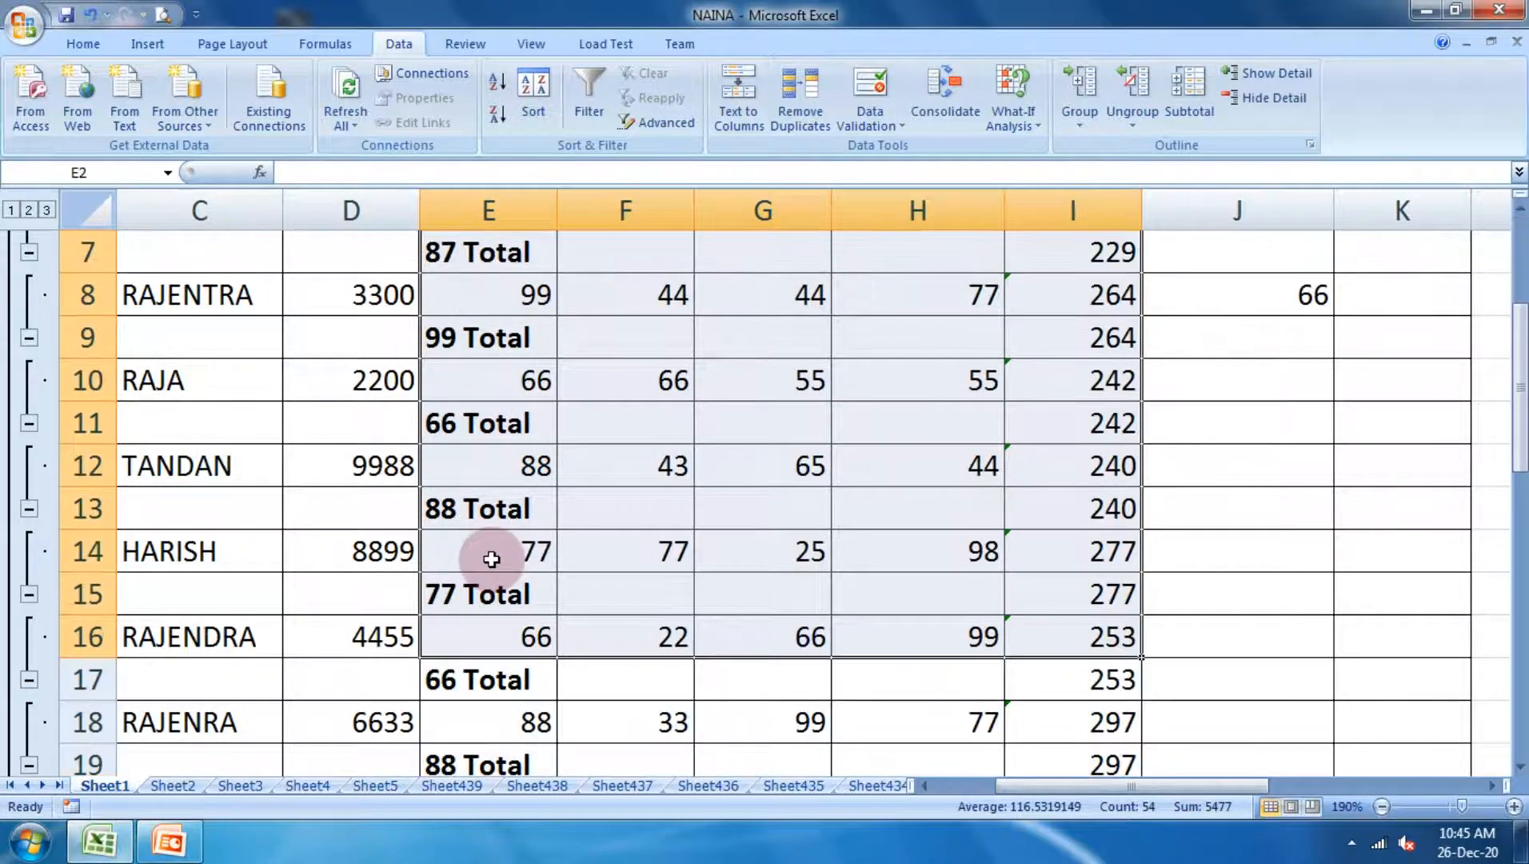
scroll(492, 558, down, 2)
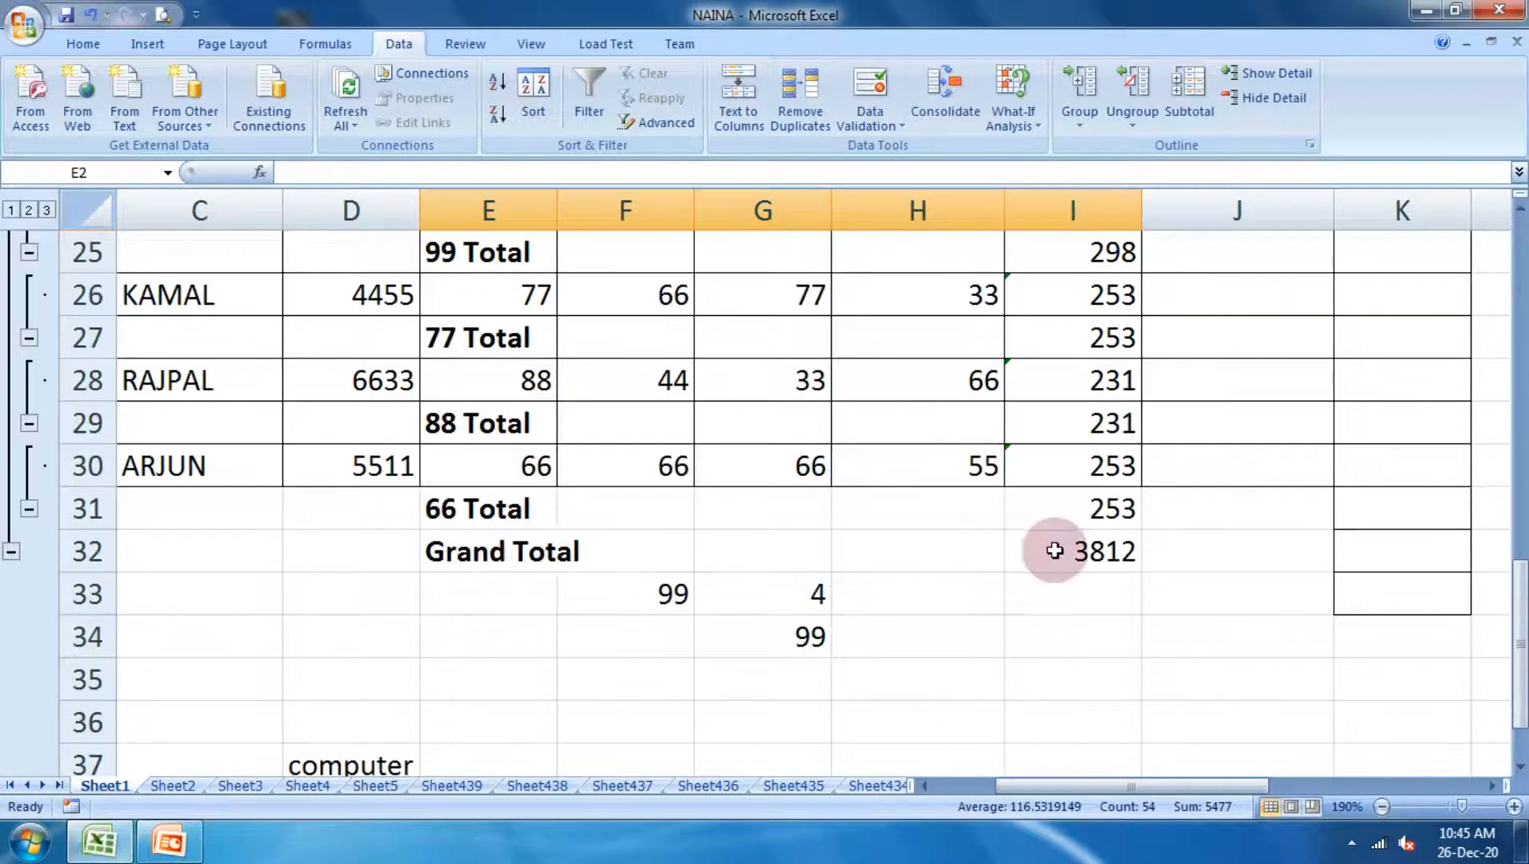
click(1110, 561)
scroll(1165, 584, up, 8)
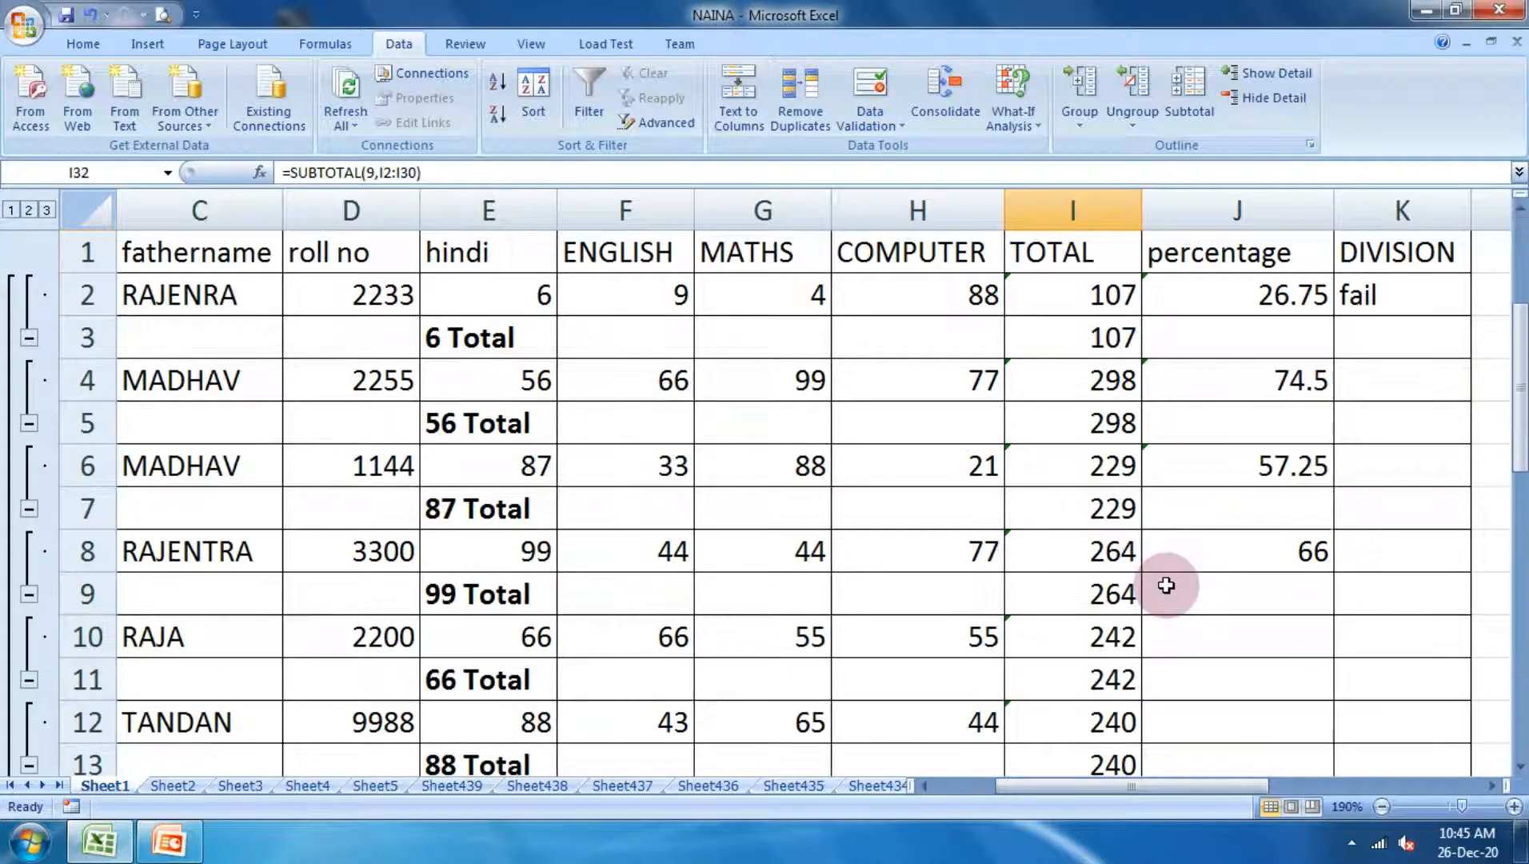
click(1112, 463)
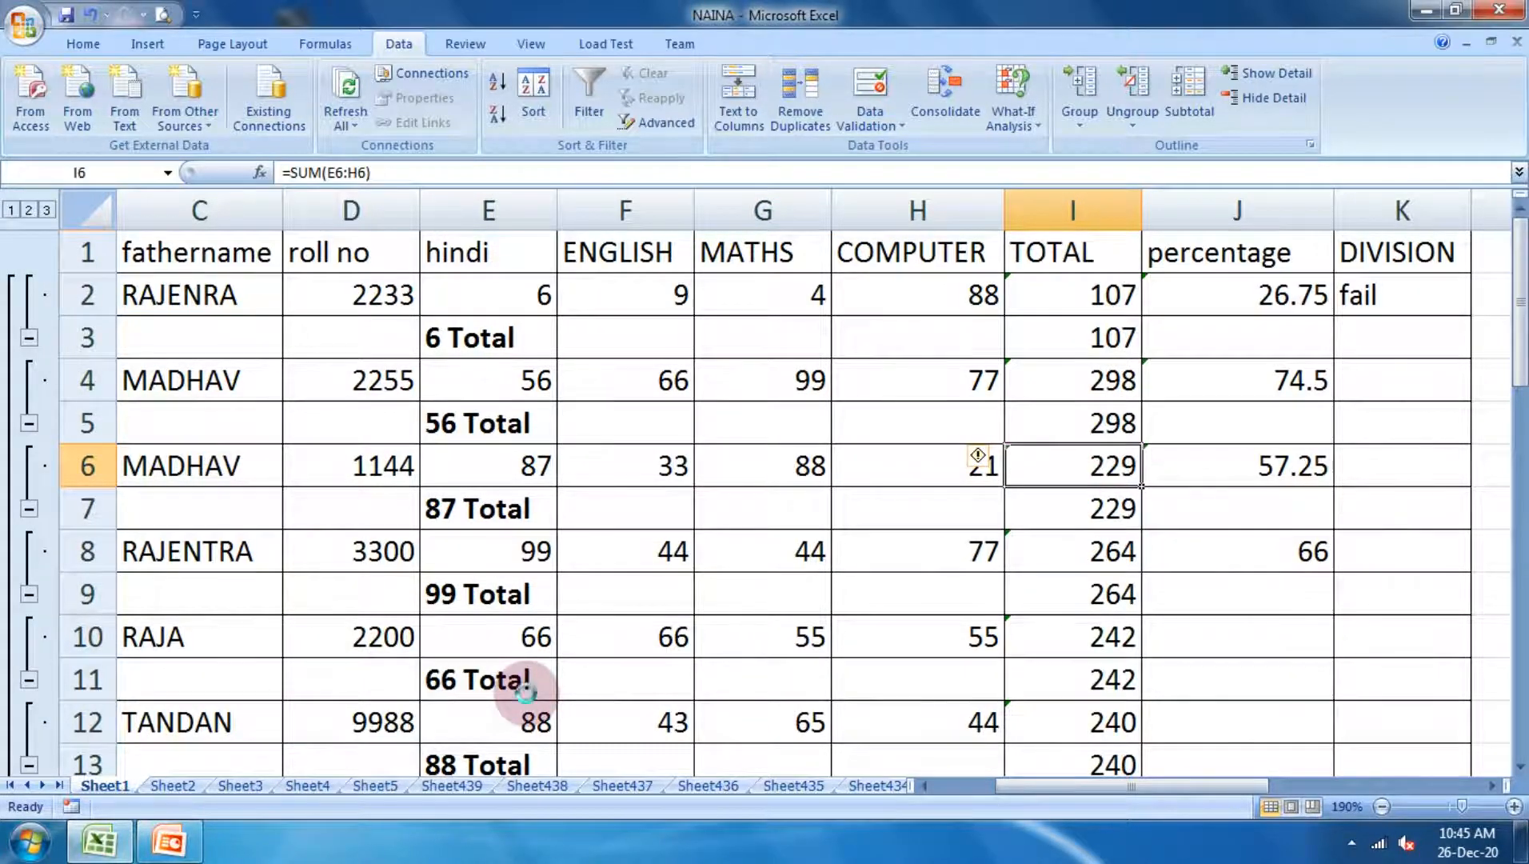
key(ctrl+z)
Select the serial numbers from A3 down and group rows 3 to 12
click(699, 468)
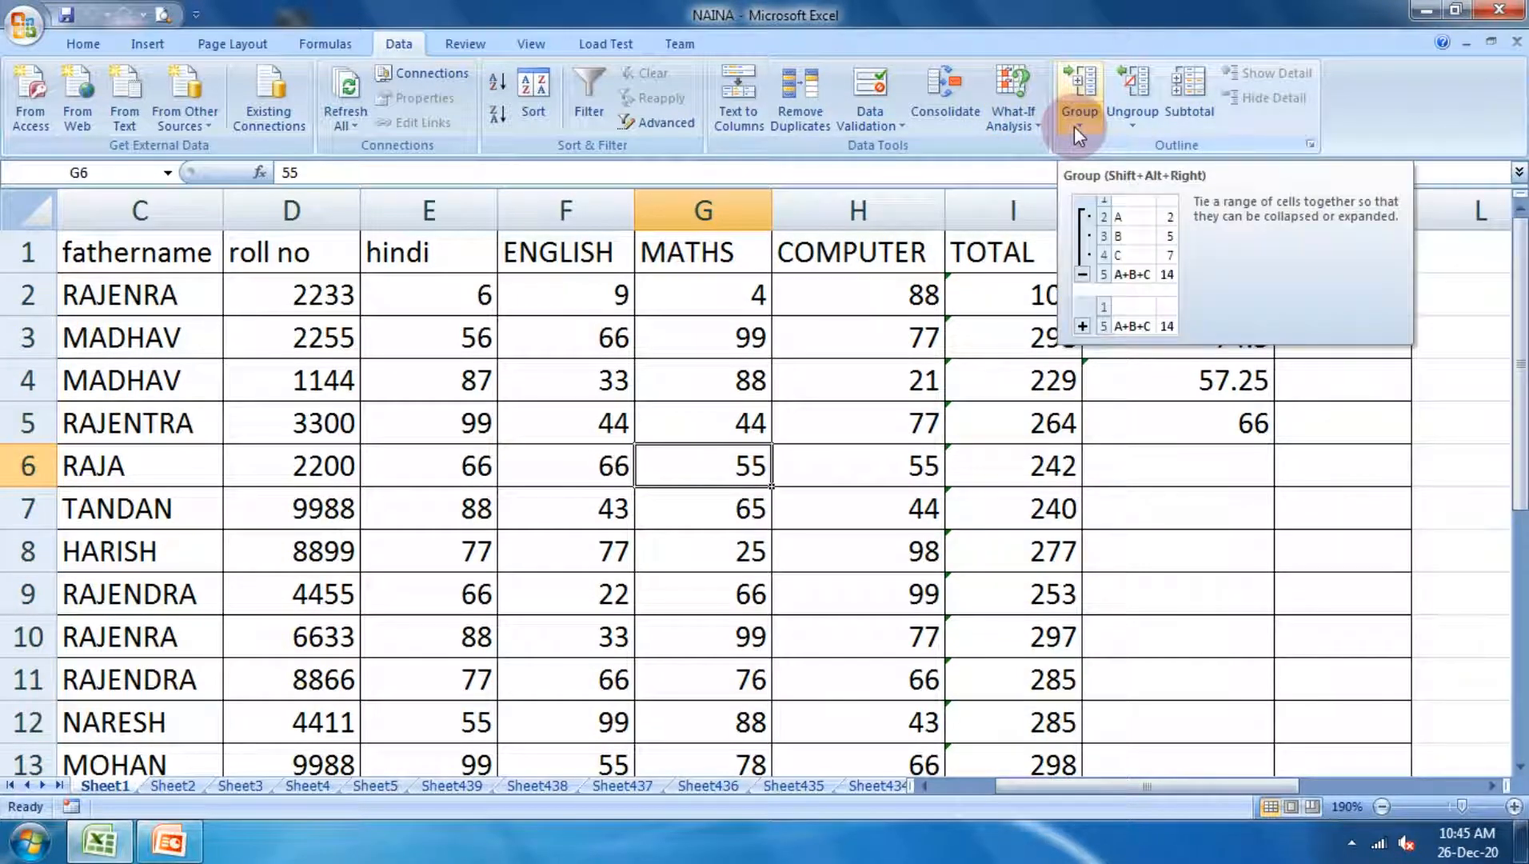
click(190, 383)
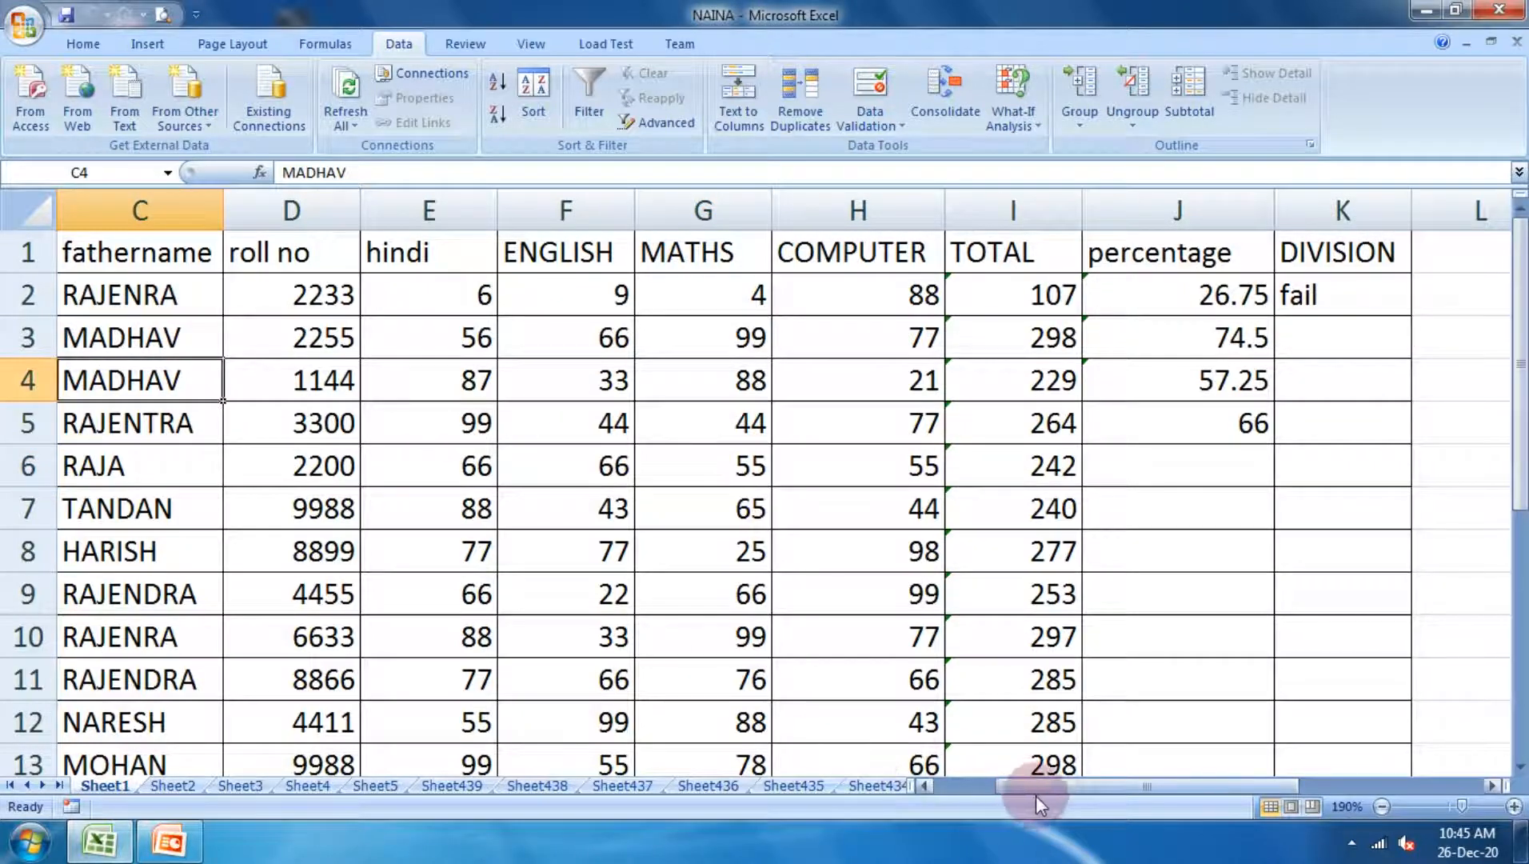
drag(1040, 785, 978, 784)
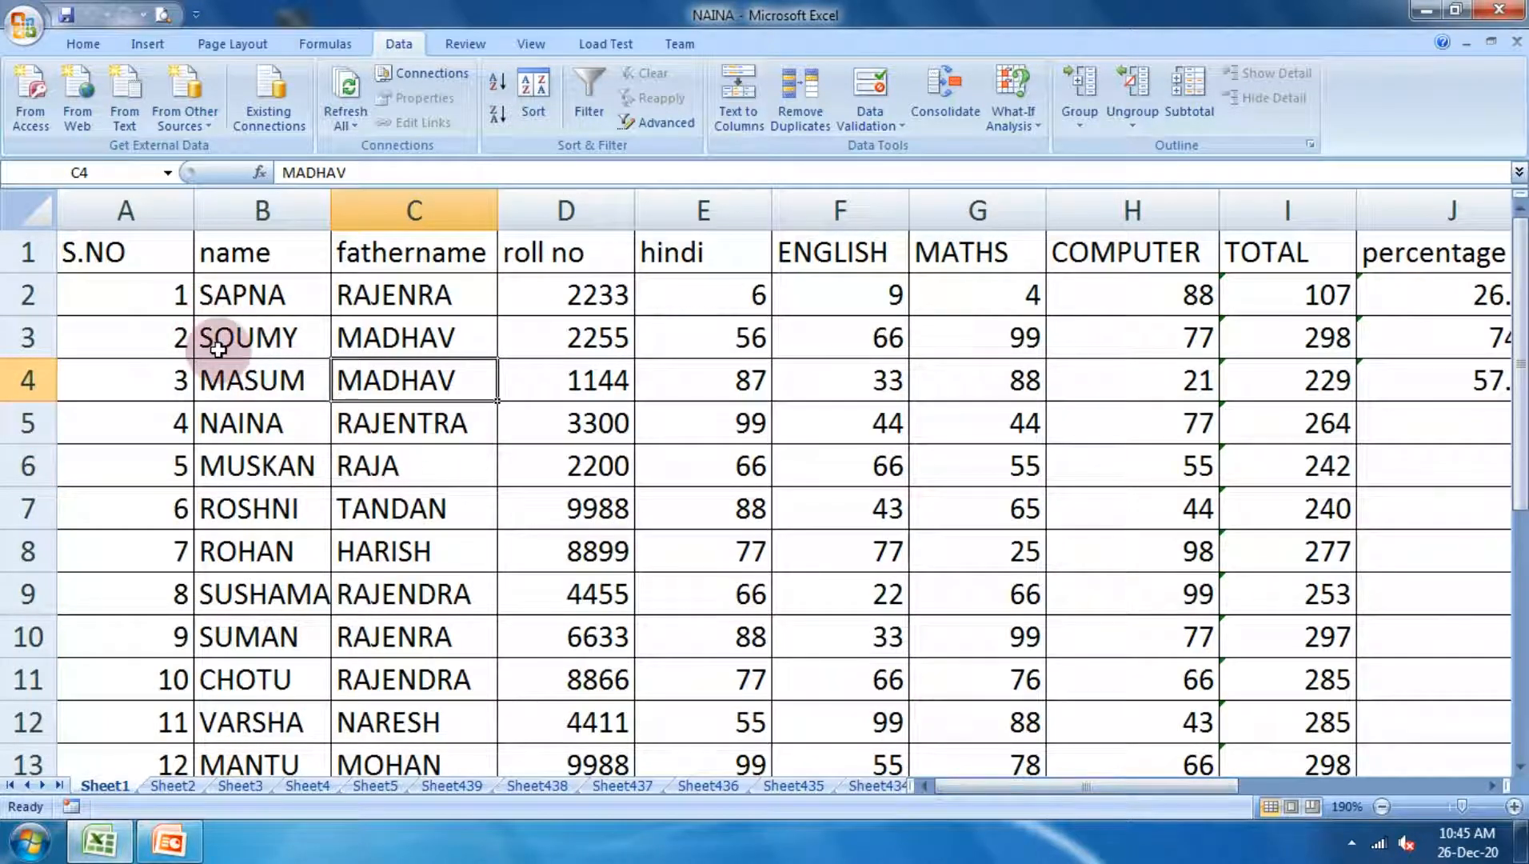
click(138, 337)
drag(140, 338, 136, 713)
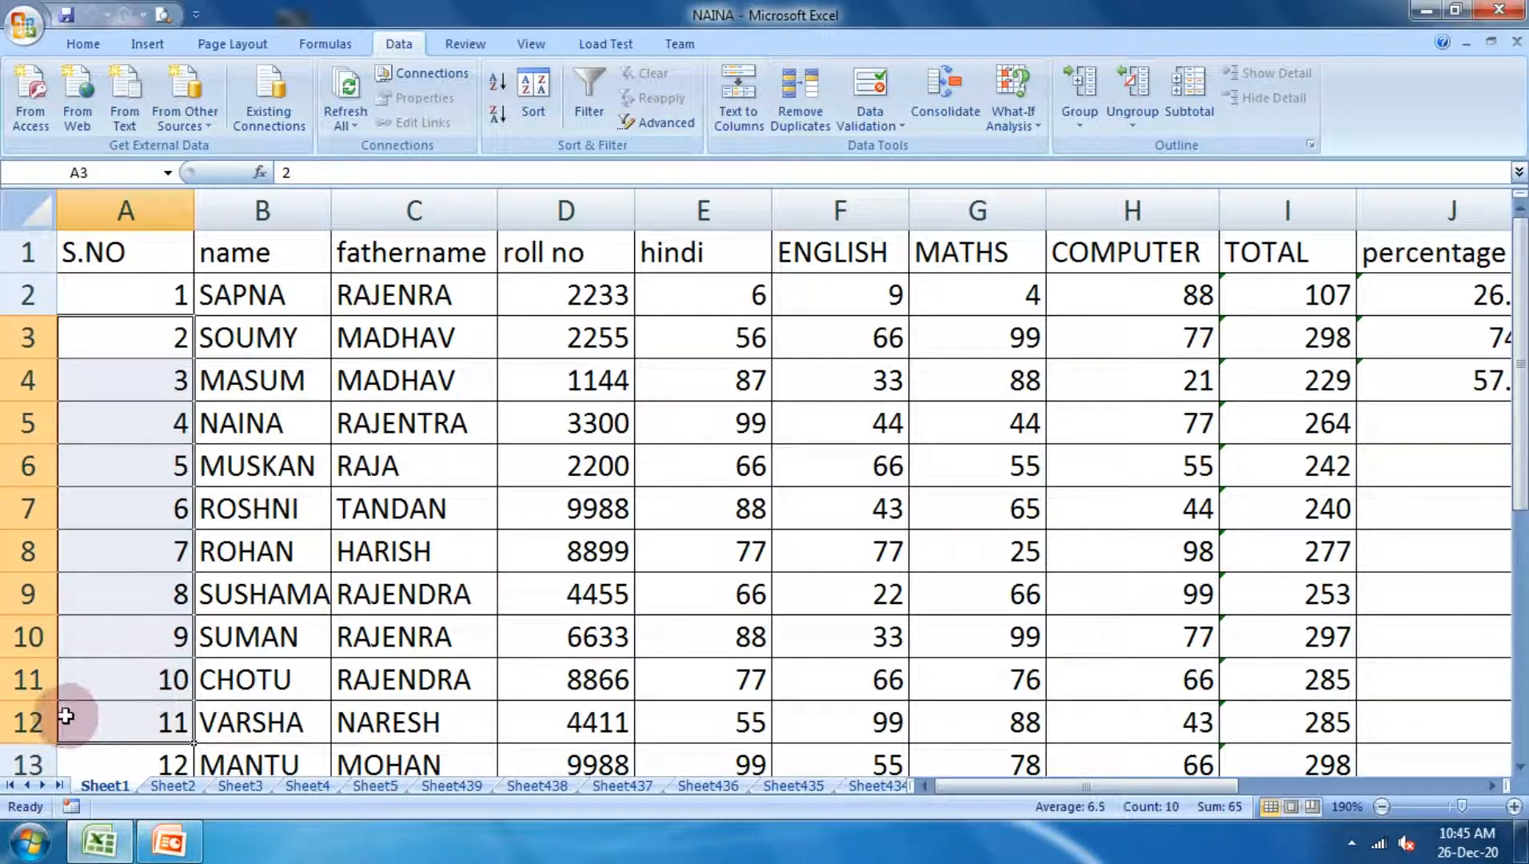
click(1079, 116)
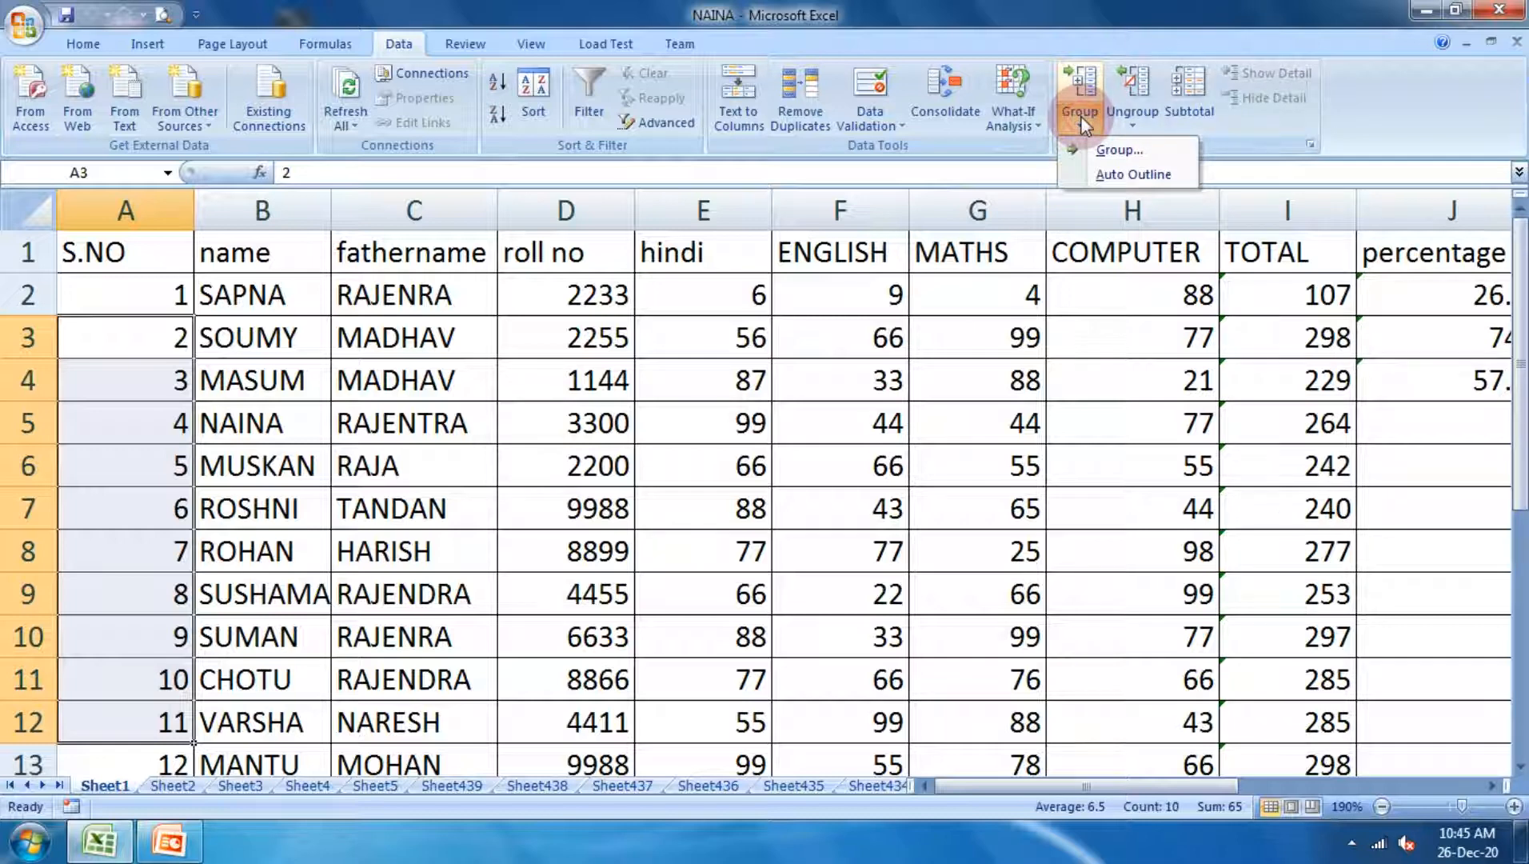
click(1115, 157)
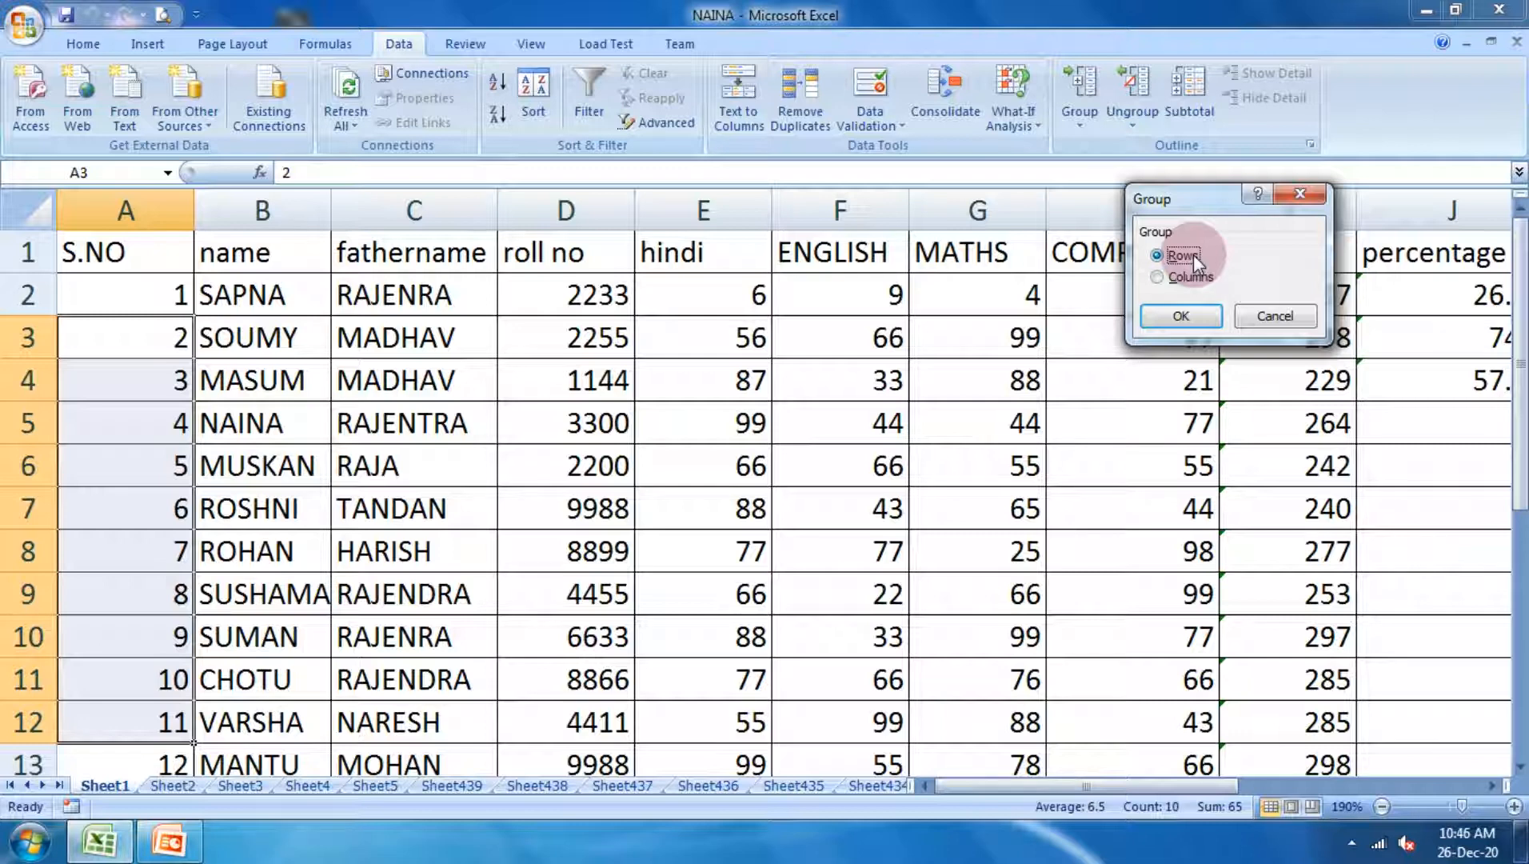
click(1180, 315)
Collapse the grouped rows 3 to 12, then expand them again
click(217, 636)
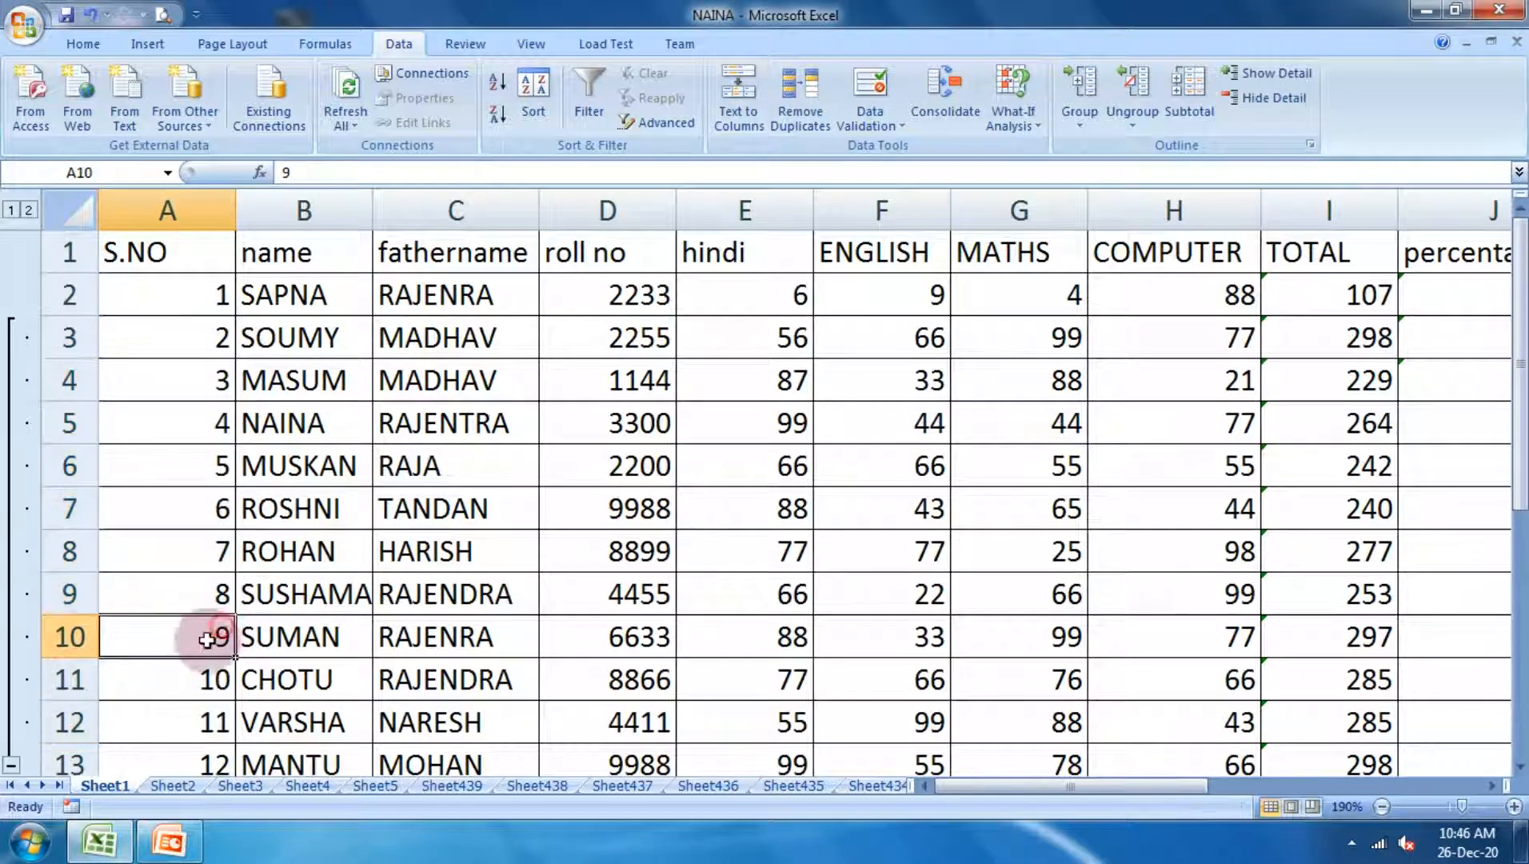
click(10, 767)
click(464, 582)
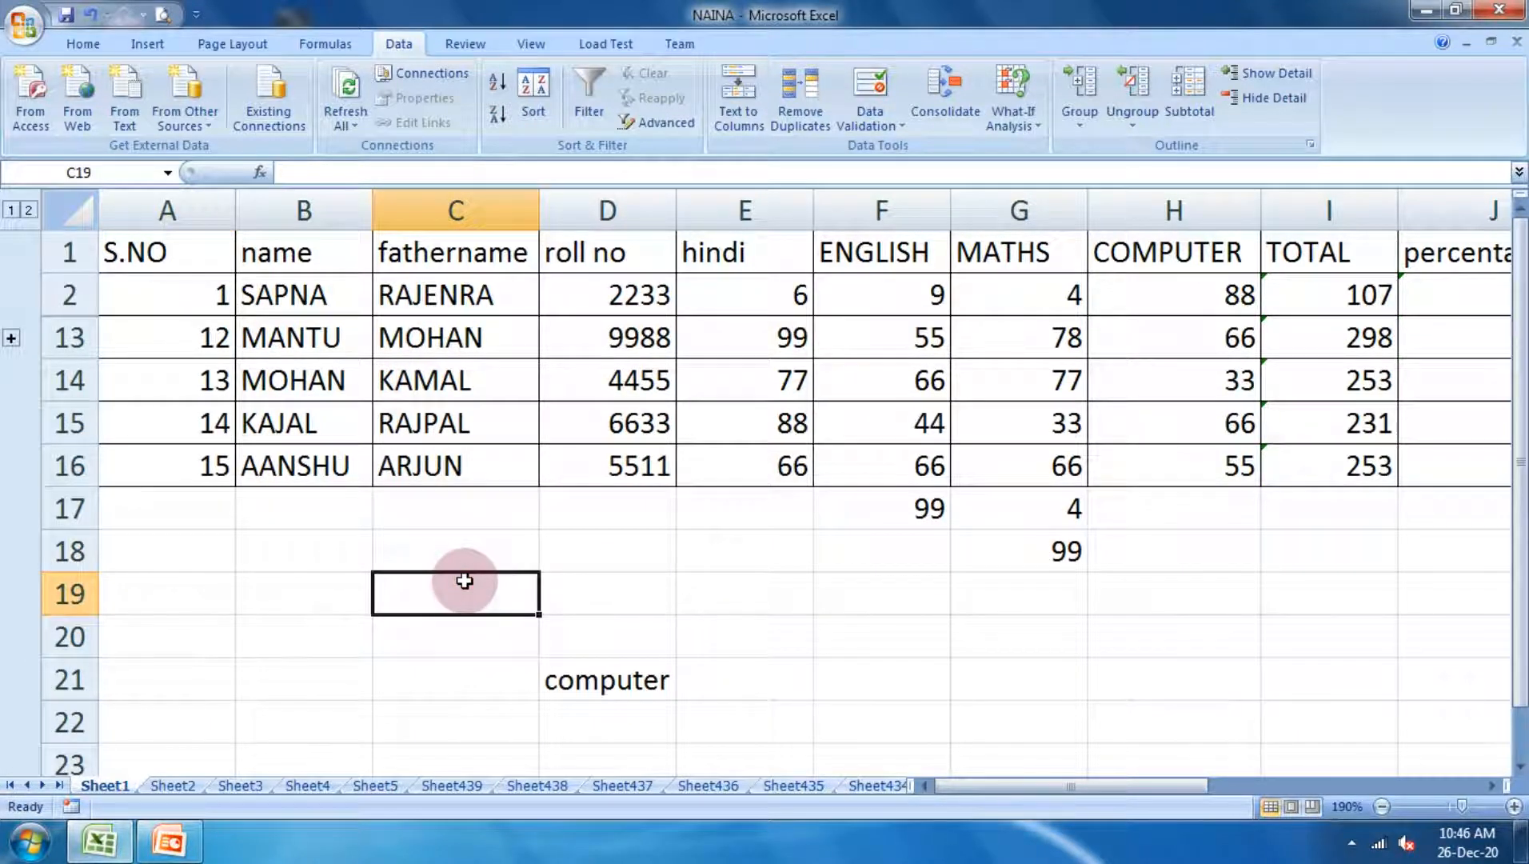
click(13, 339)
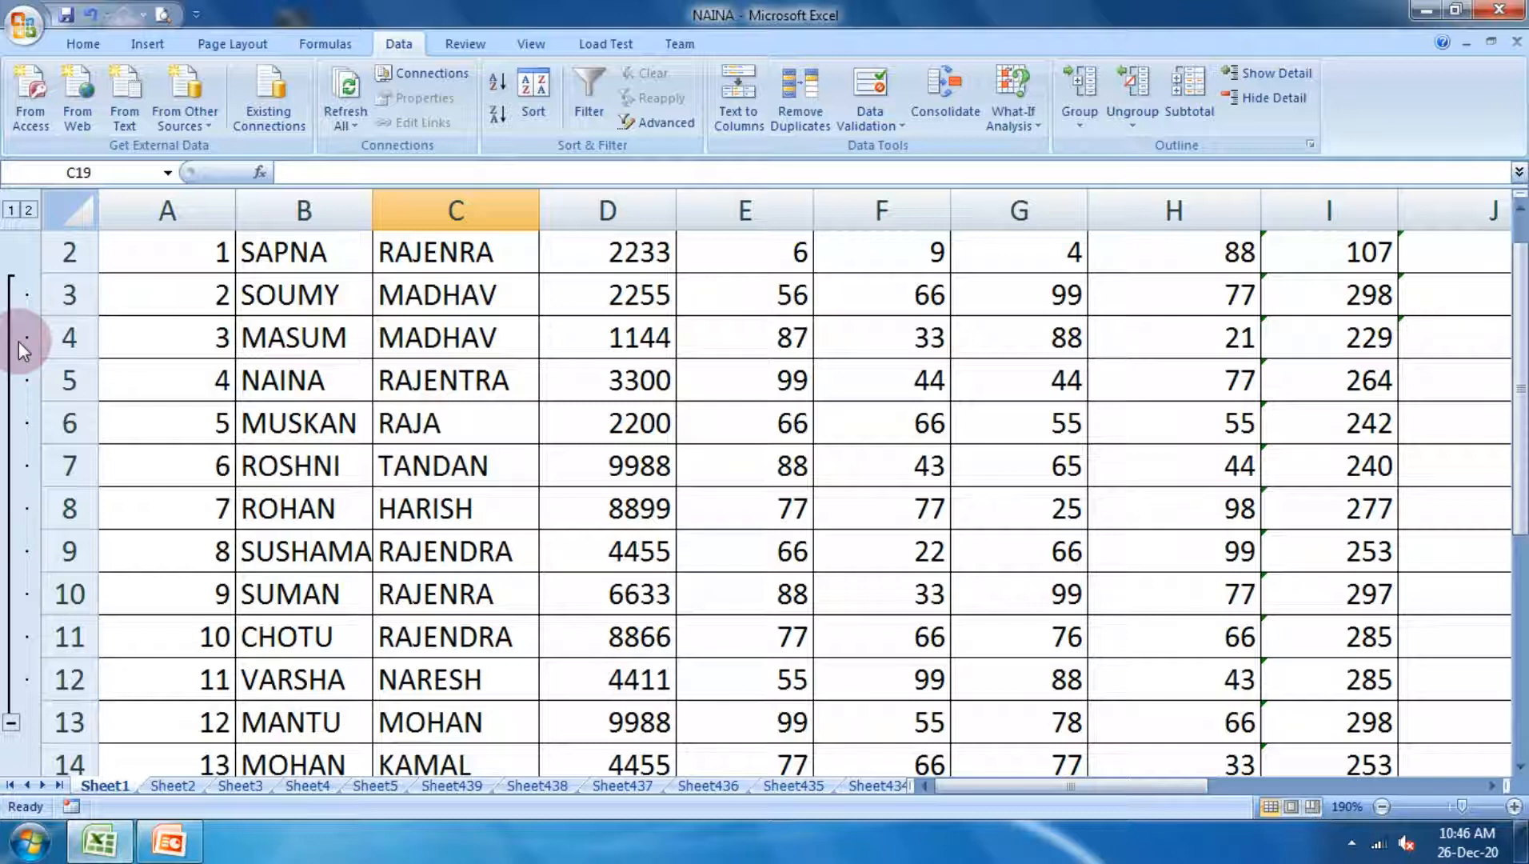
Select the S.NO cells A2:A14 of the grouped rows
drag(149, 252, 206, 764)
scroll(360, 589, down, 4)
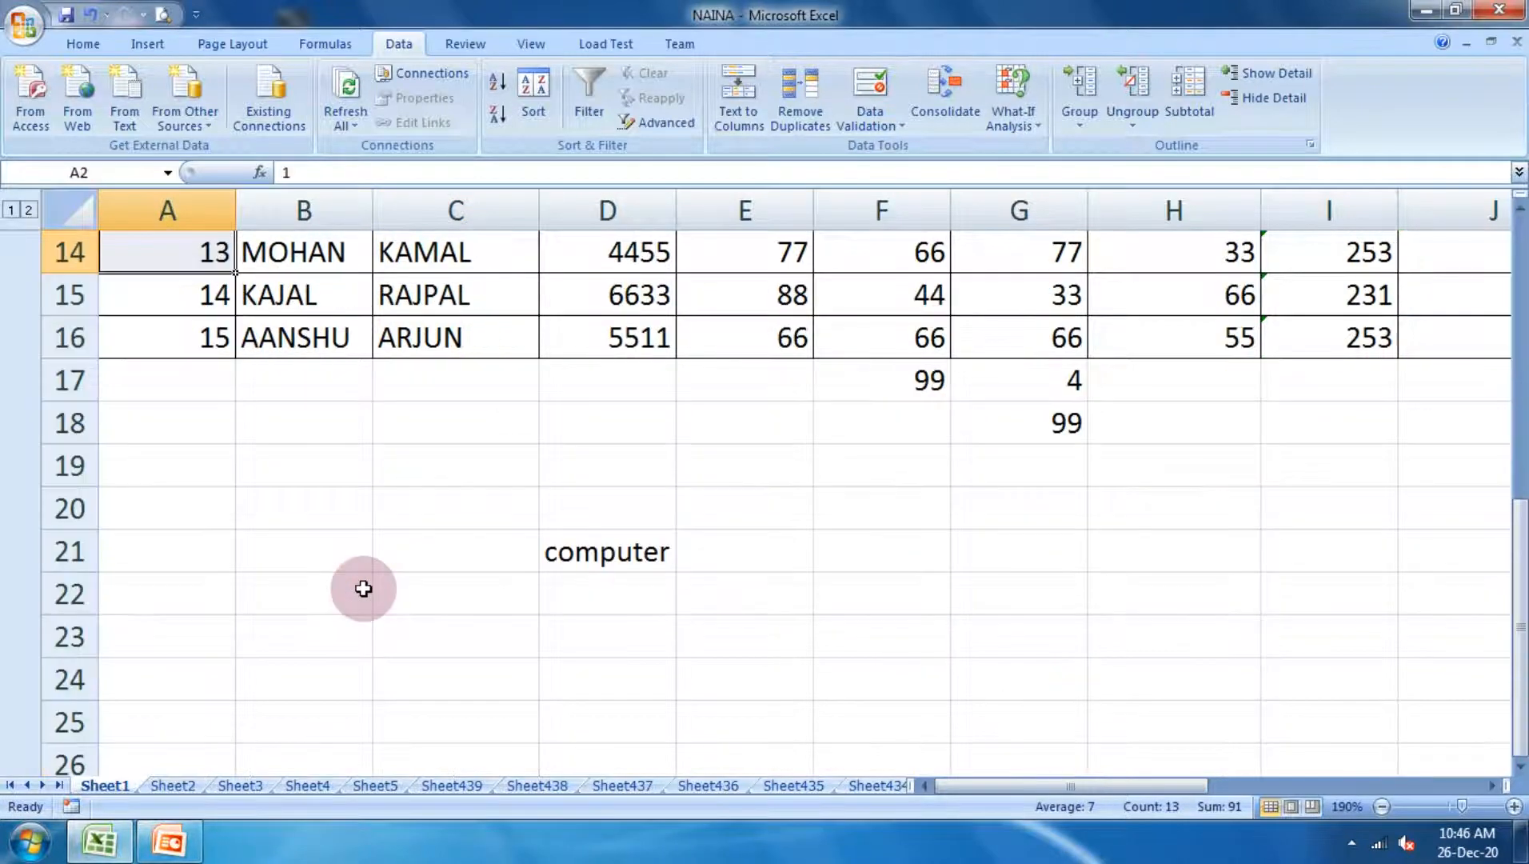
scroll(361, 590, up, 4)
scroll(360, 590, up, 1)
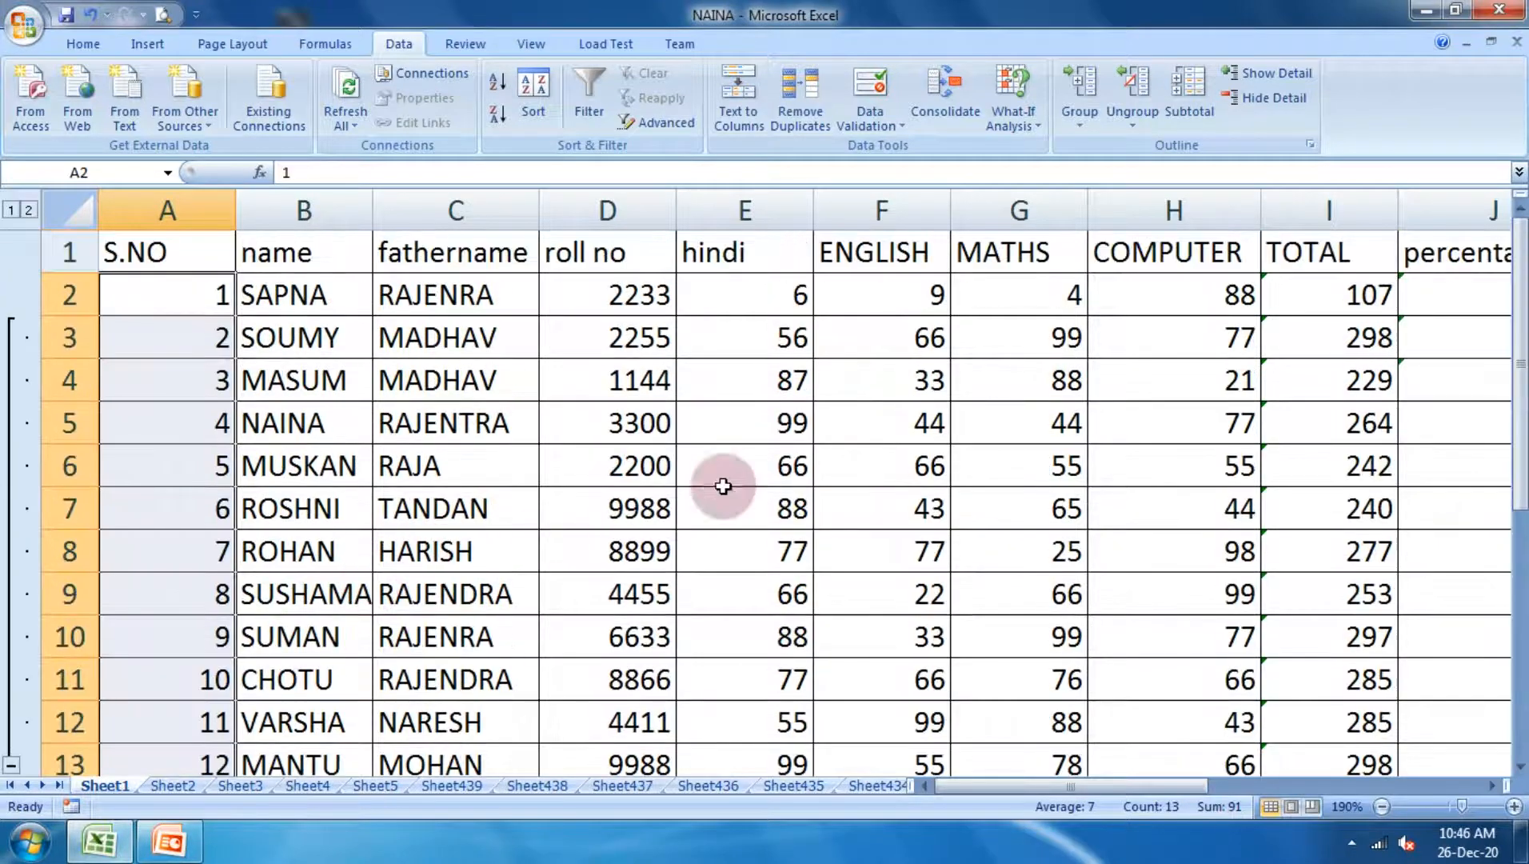
Ungroup the rows of the student marks table
click(1137, 130)
click(1165, 147)
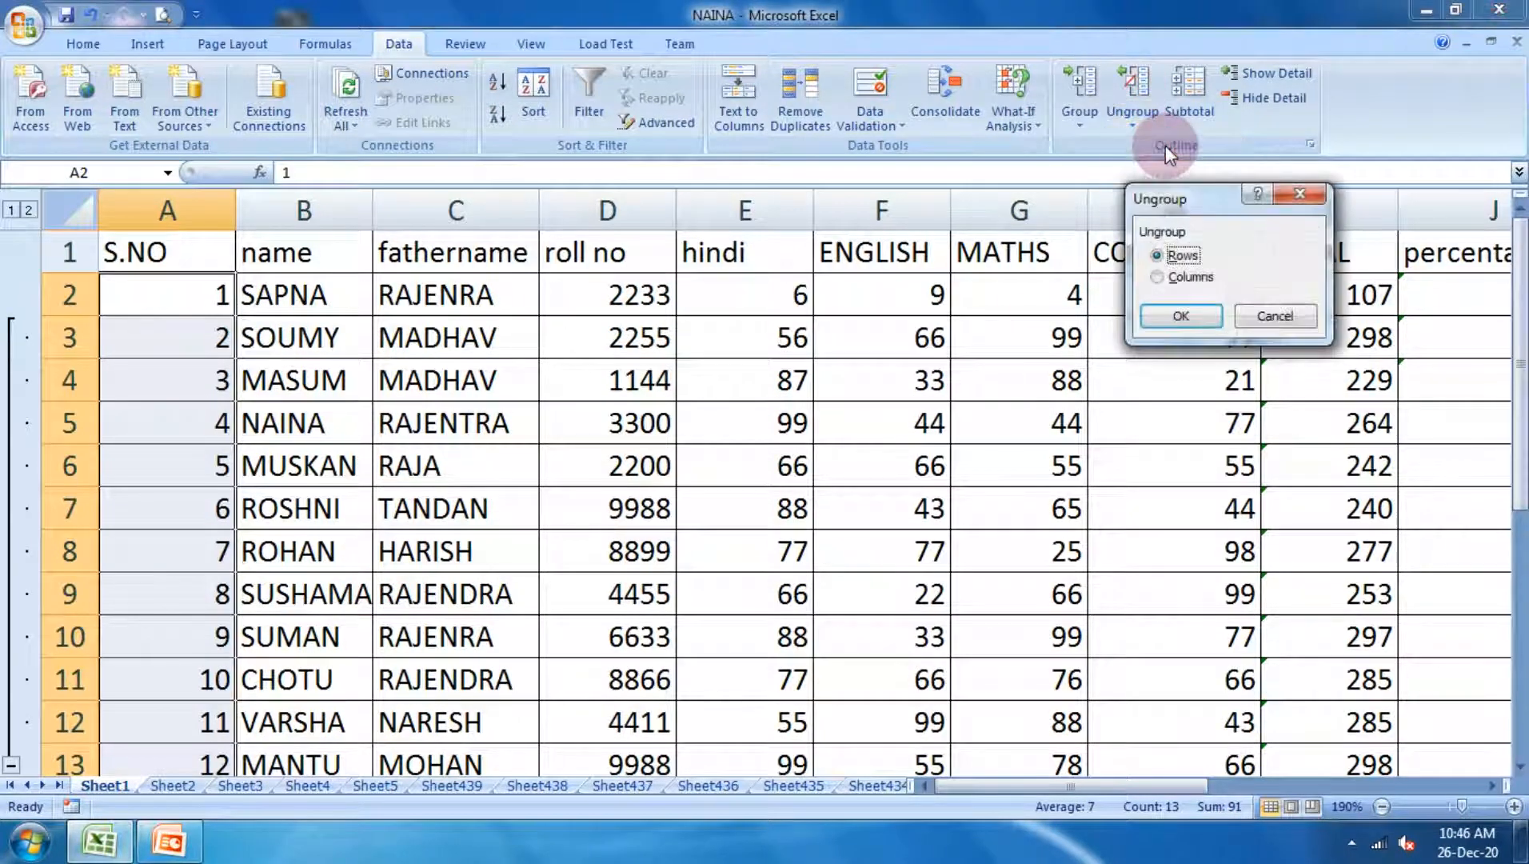
click(1182, 315)
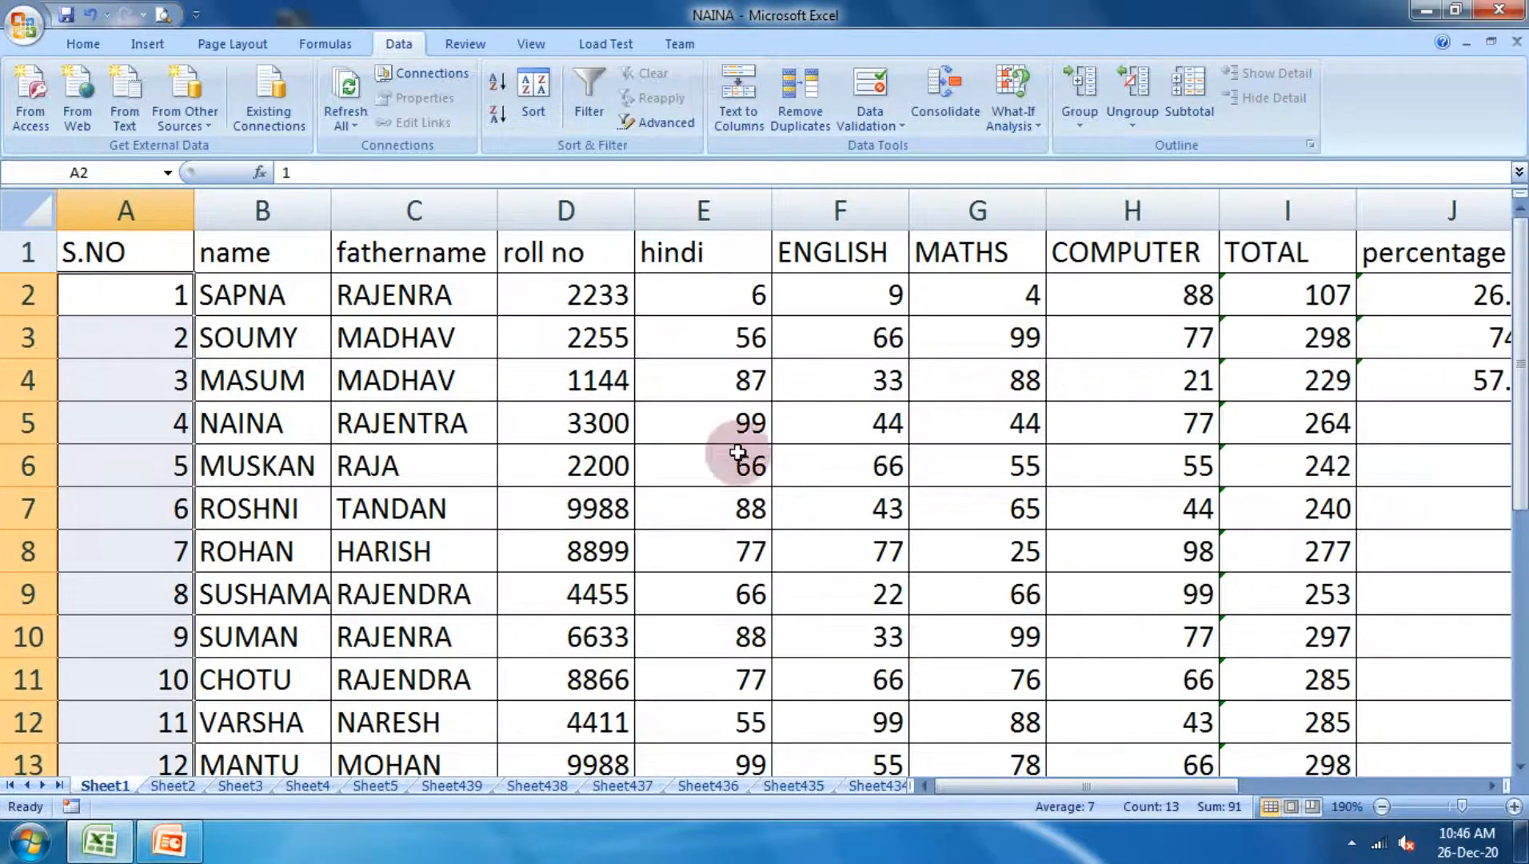
scroll(564, 501, down, 4)
scroll(564, 501, up, 2)
Select the serial numbers and names for rows 7–15
click(648, 424)
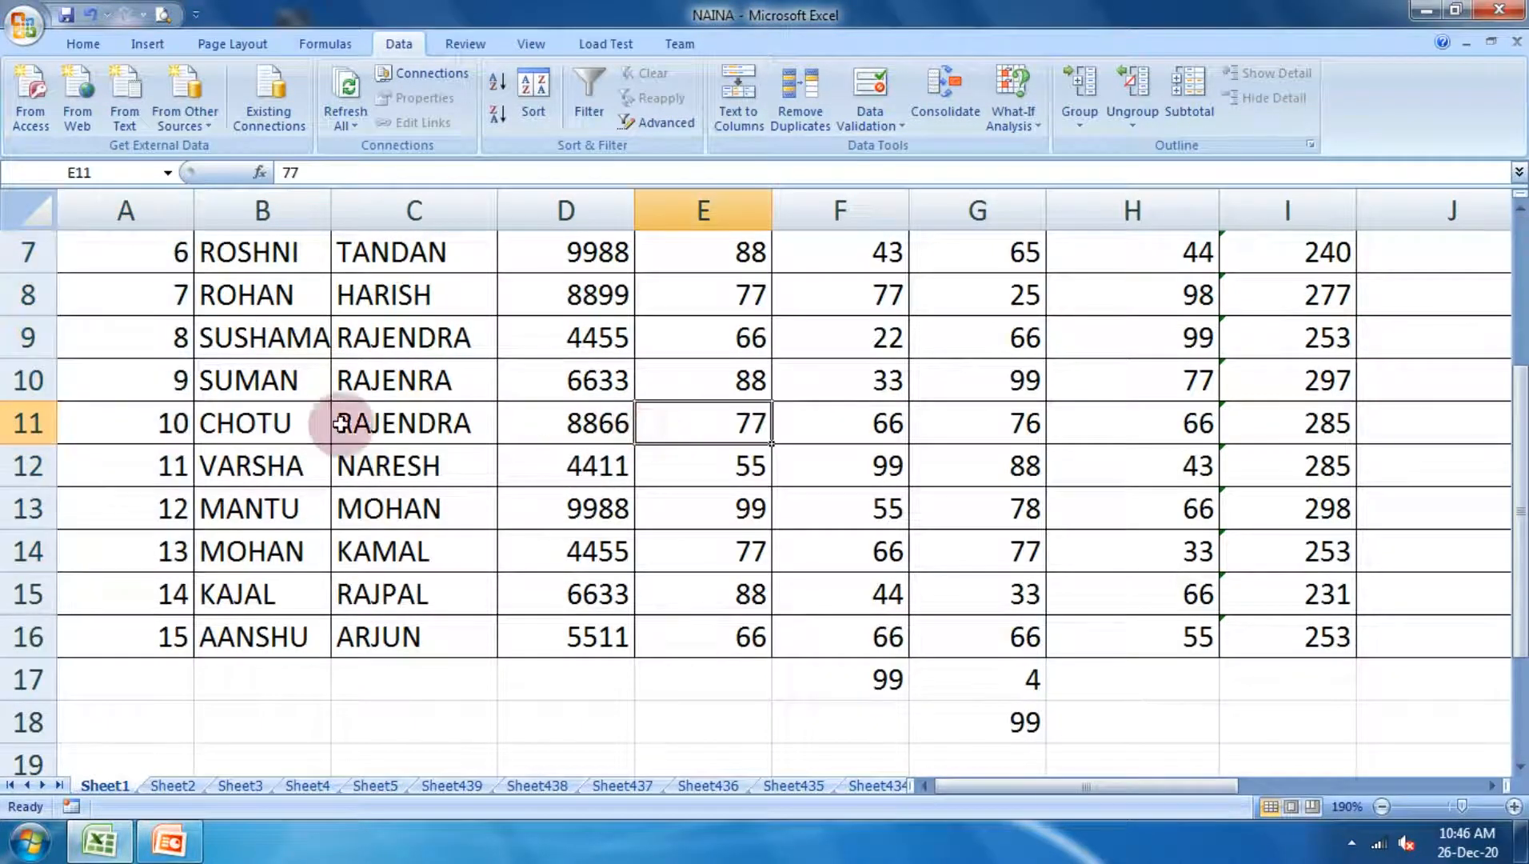
drag(87, 249, 232, 598)
scroll(734, 461, up, 2)
scroll(740, 460, down, 2)
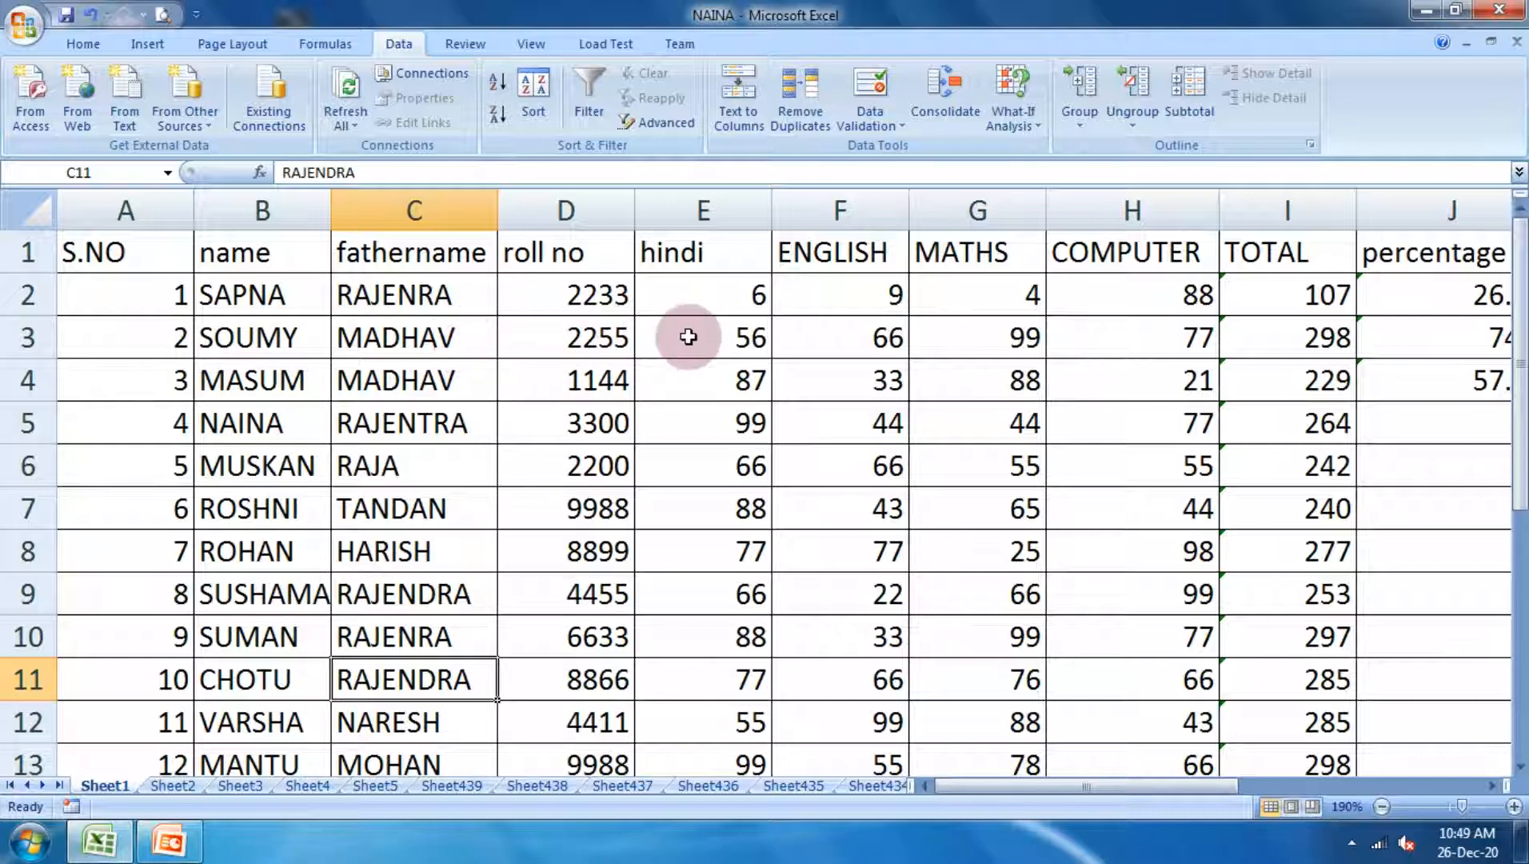
Group the hindi-to-TOTAL columns E:I by columns and collapse the outline so roll no sits beside percentage
drag(689, 336, 1277, 351)
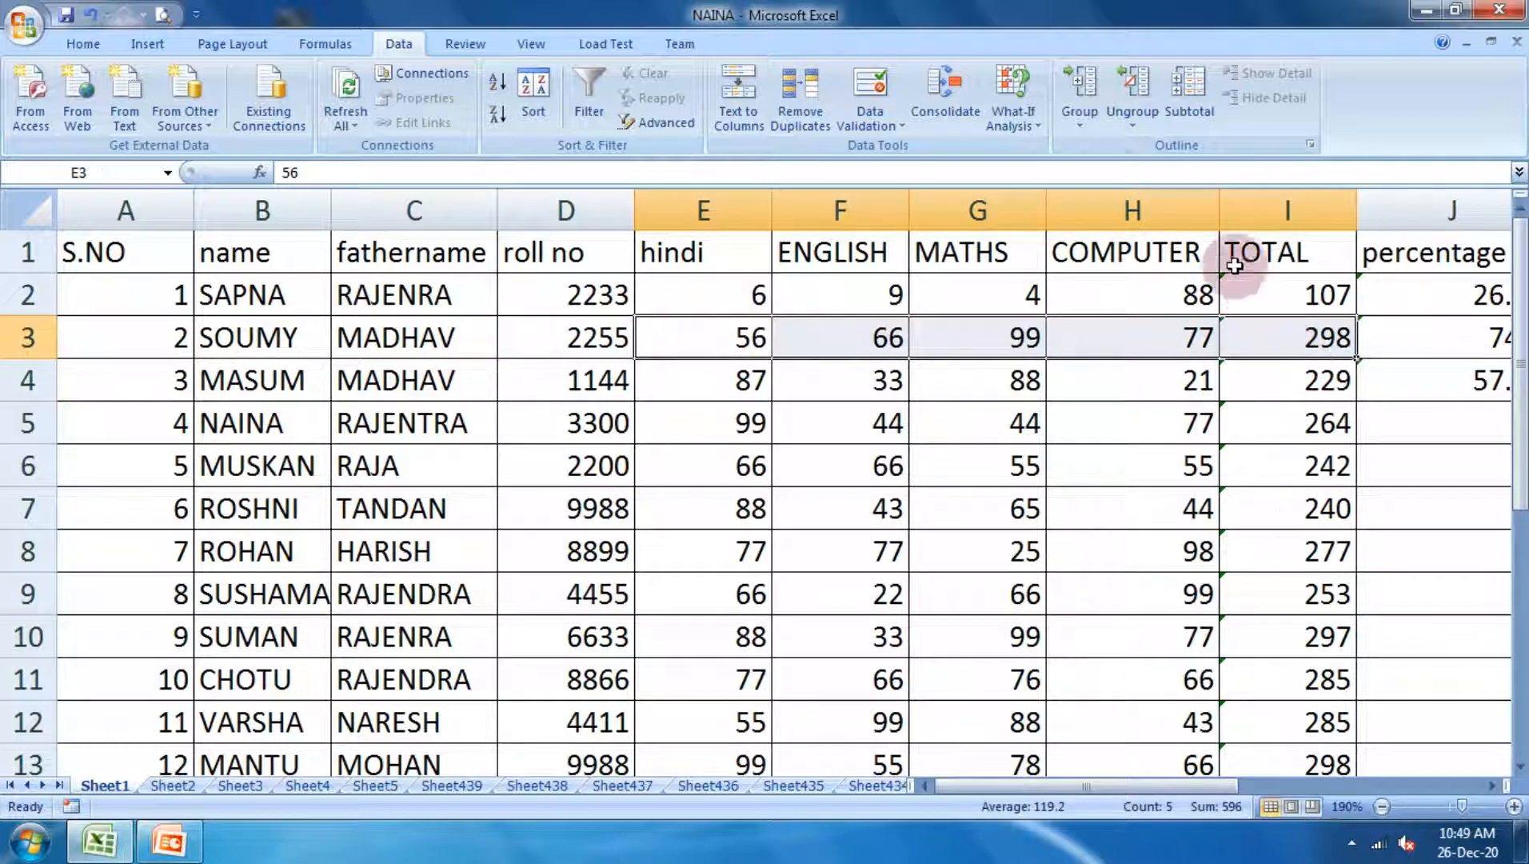
click(1077, 138)
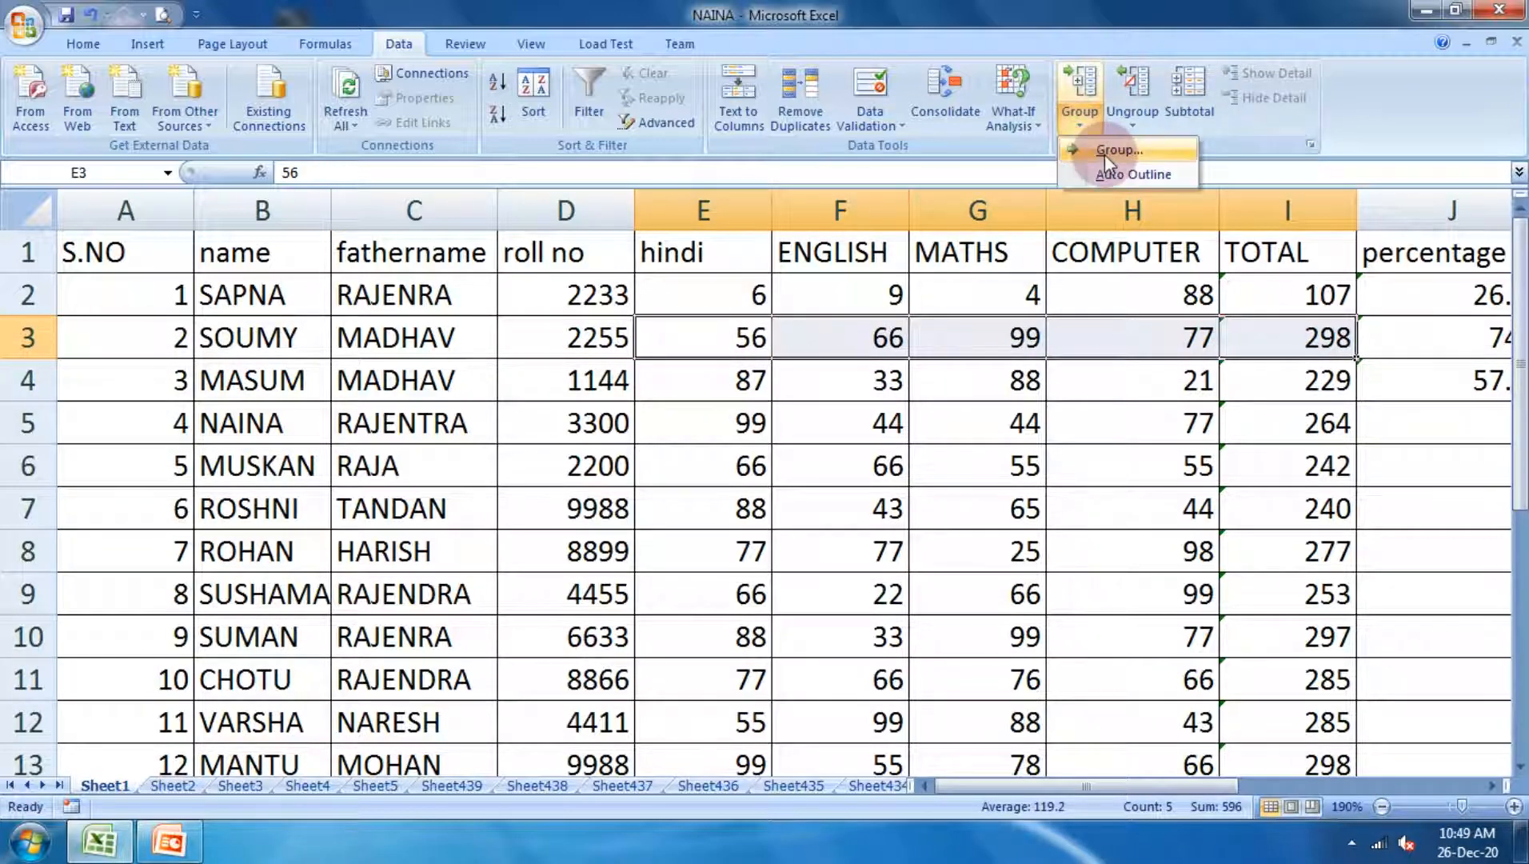
click(1105, 154)
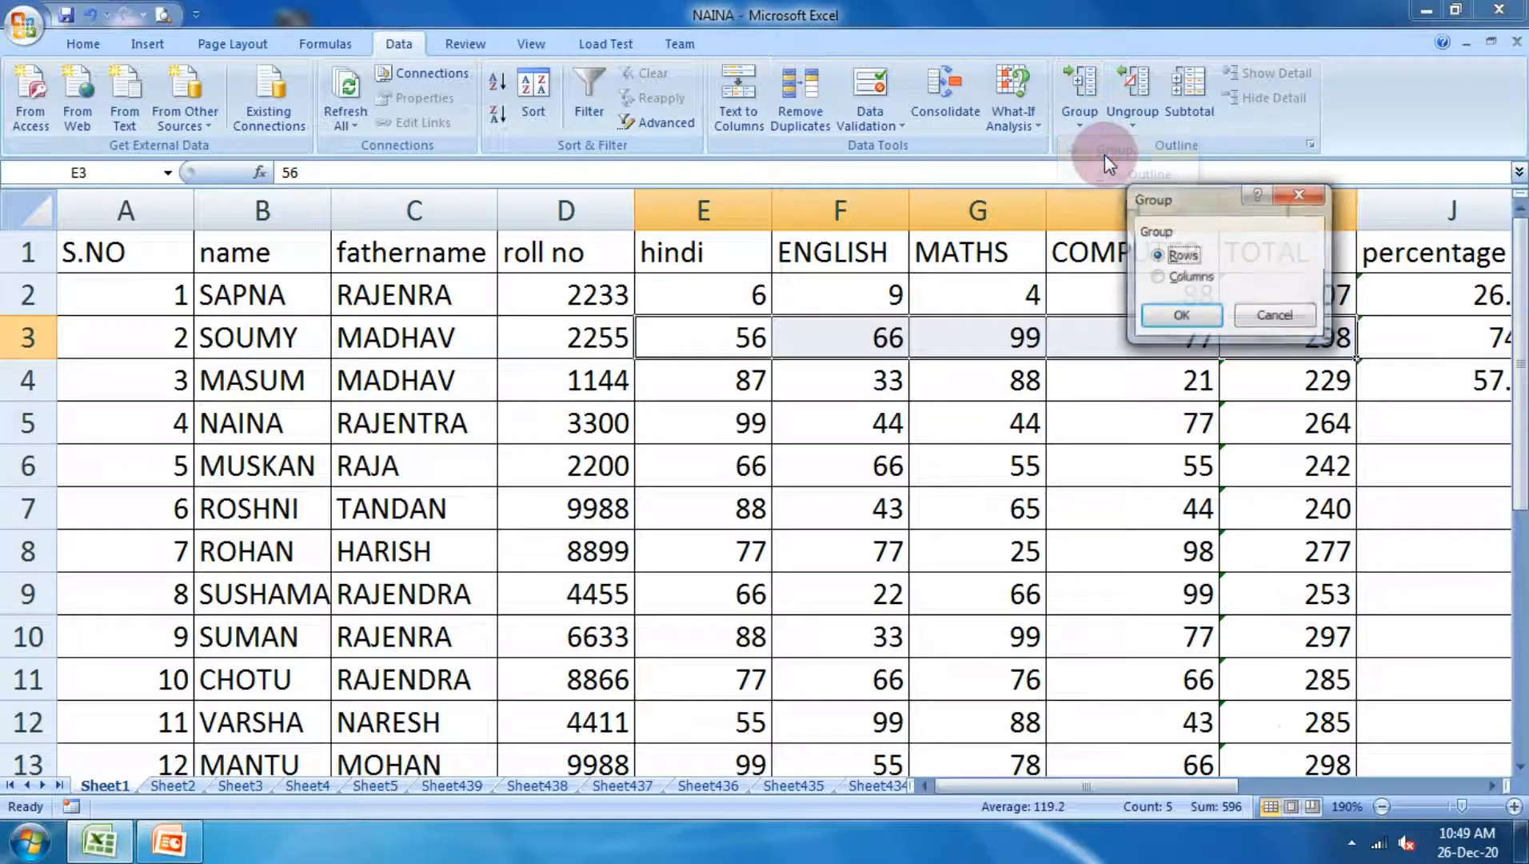
click(1190, 279)
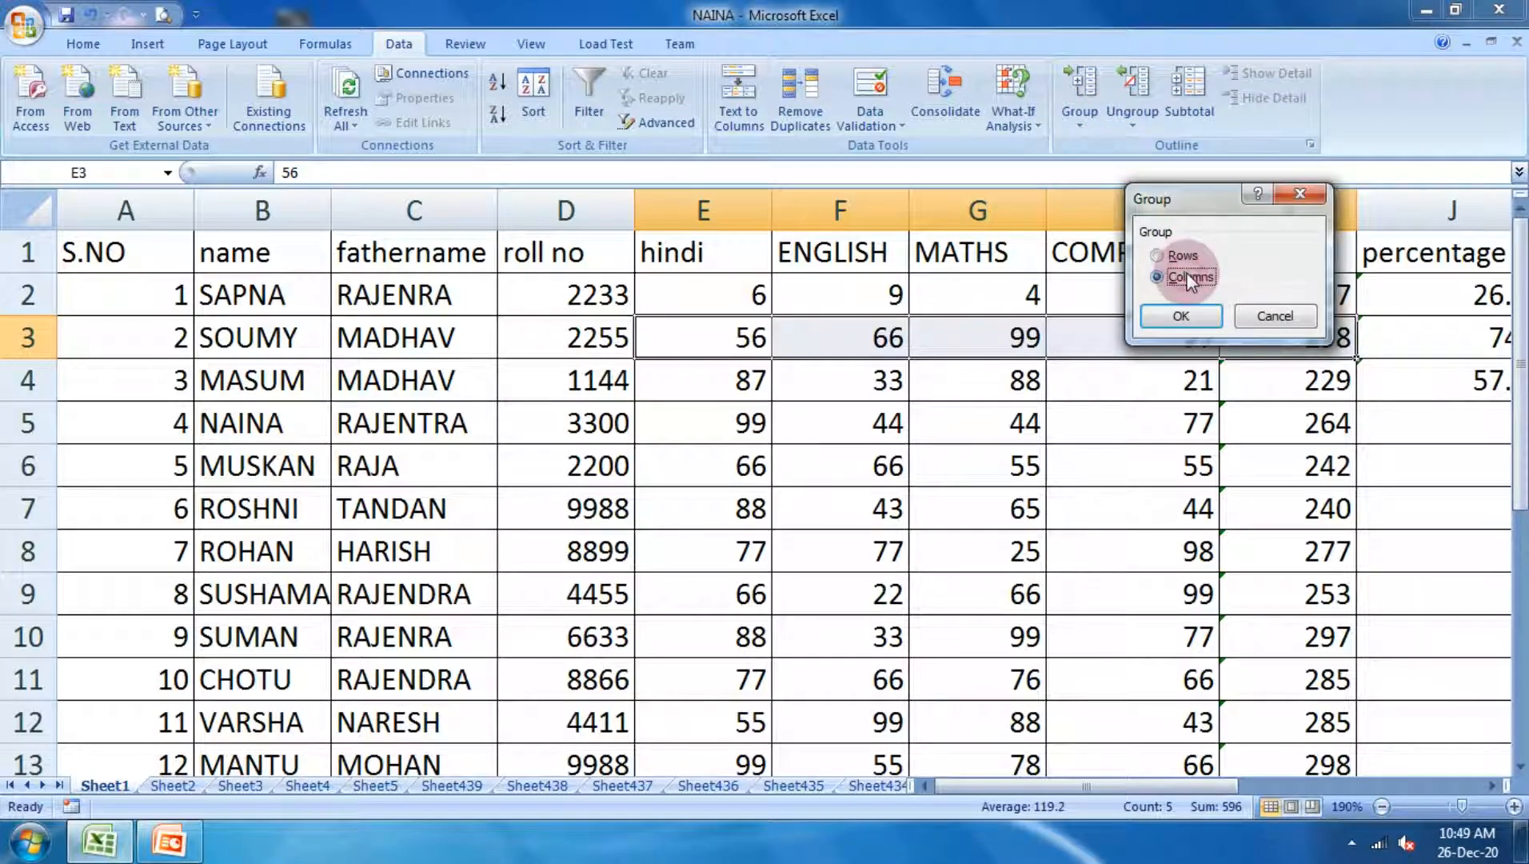
click(1179, 314)
click(1192, 454)
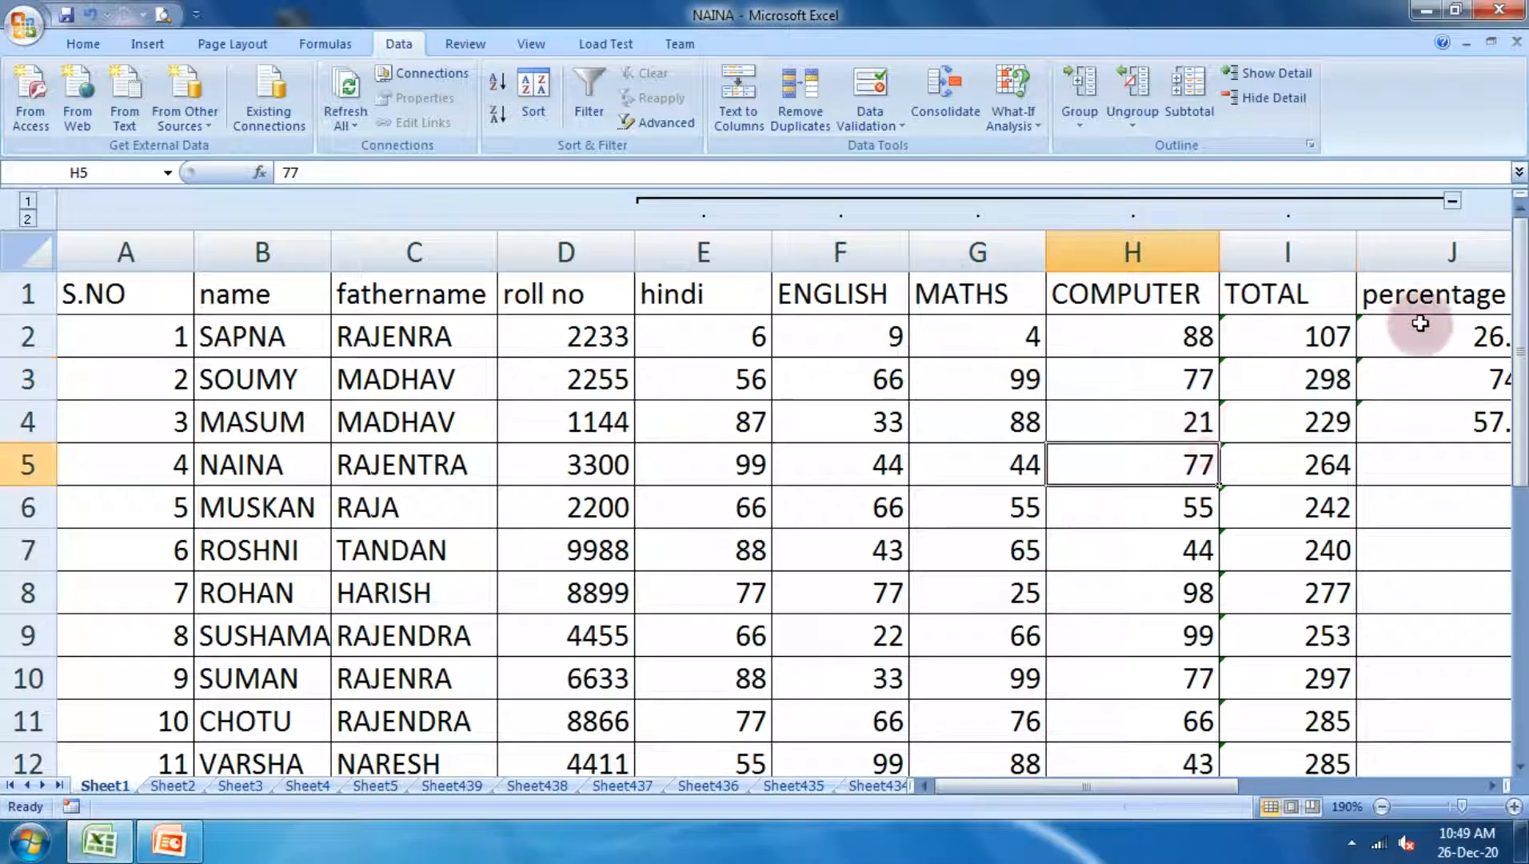
click(1452, 201)
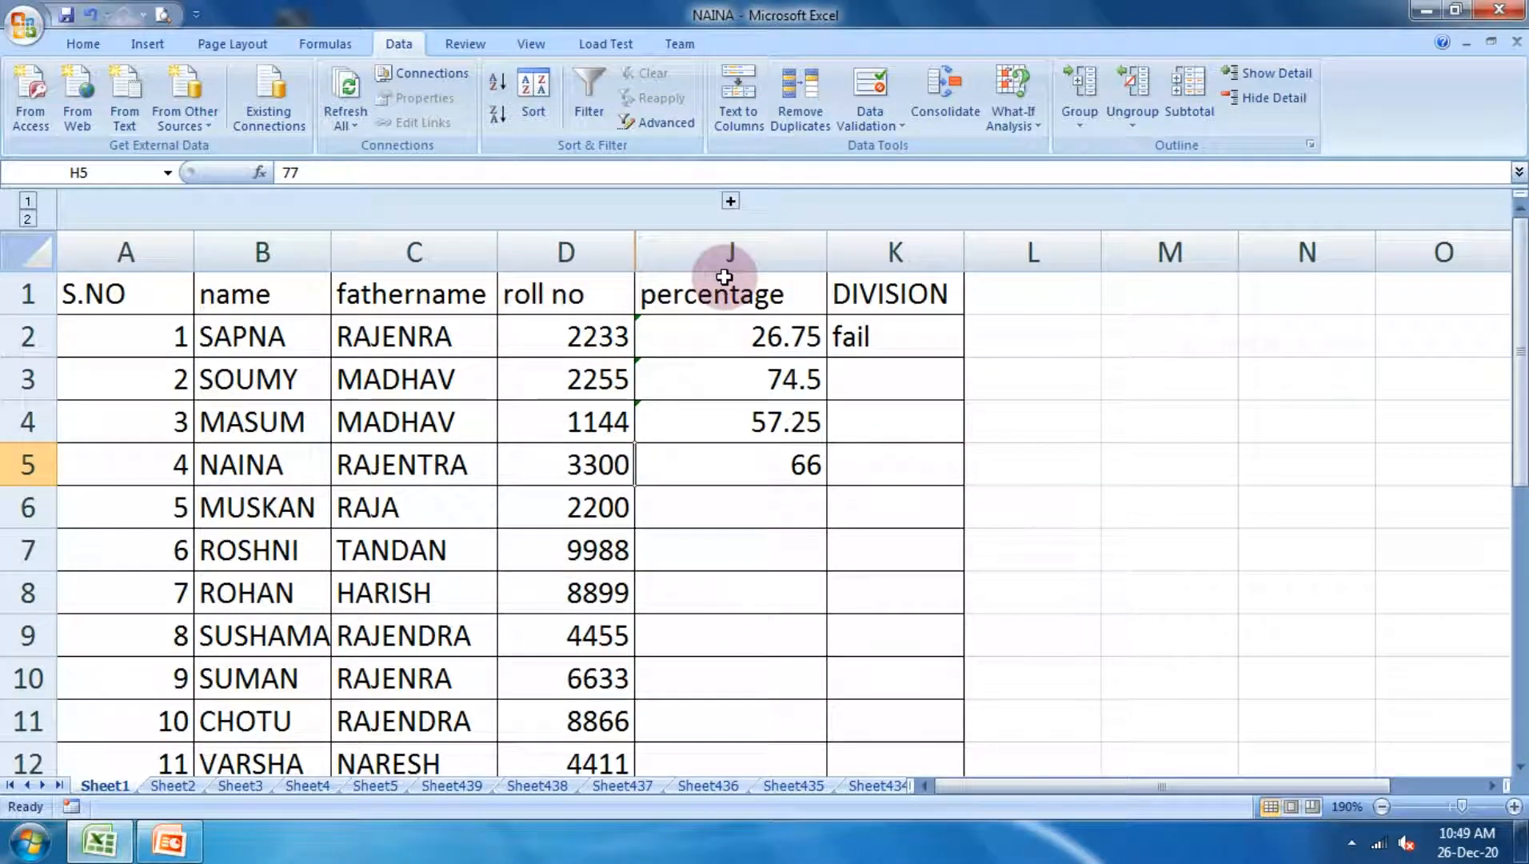
click(742, 297)
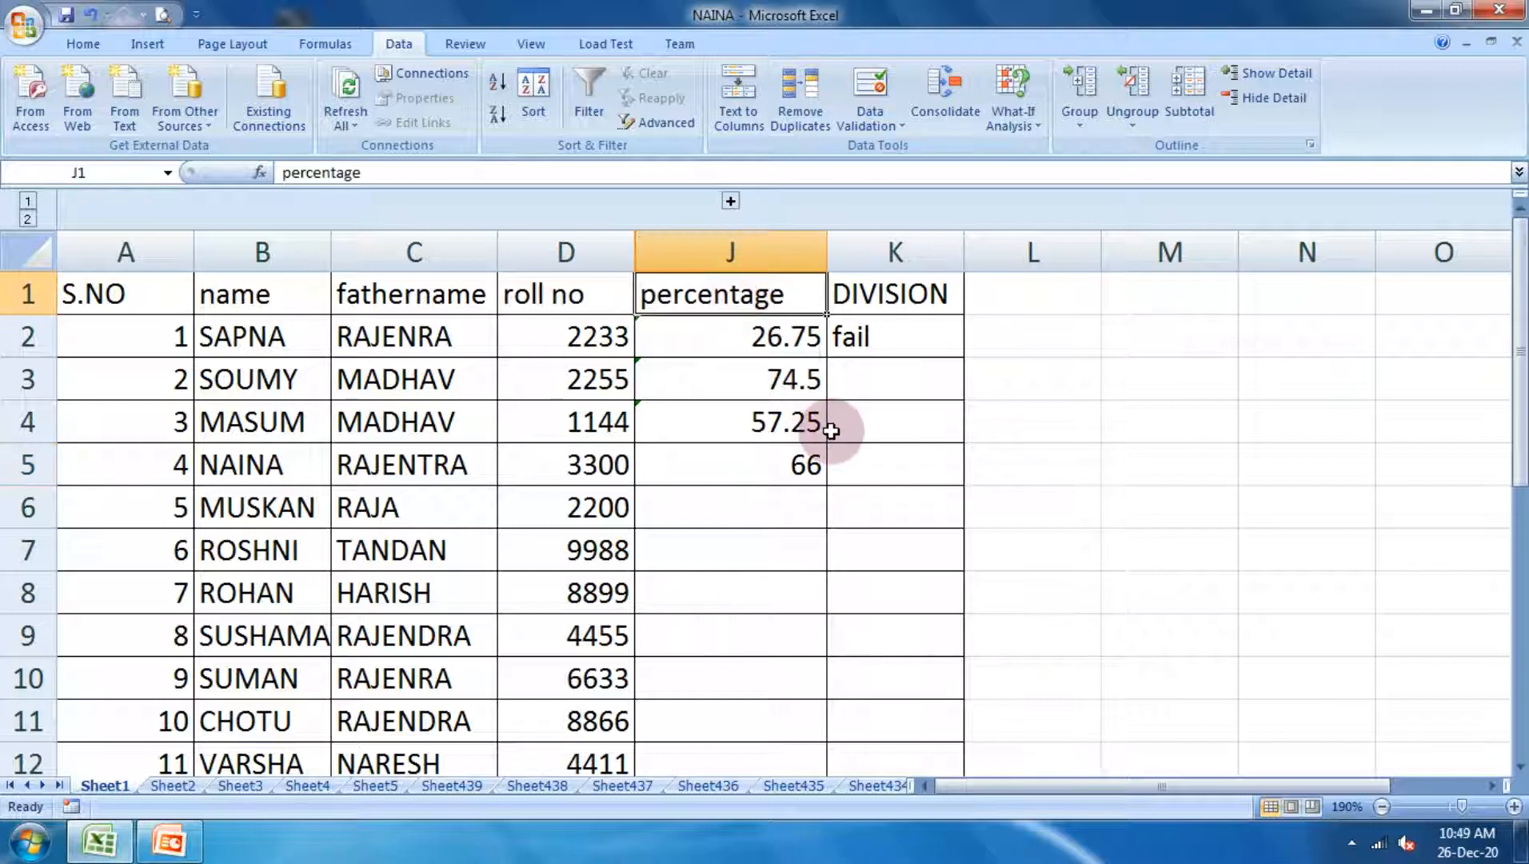
Try ungrouping the columns by columns from the percentage and roll no headings
click(1146, 117)
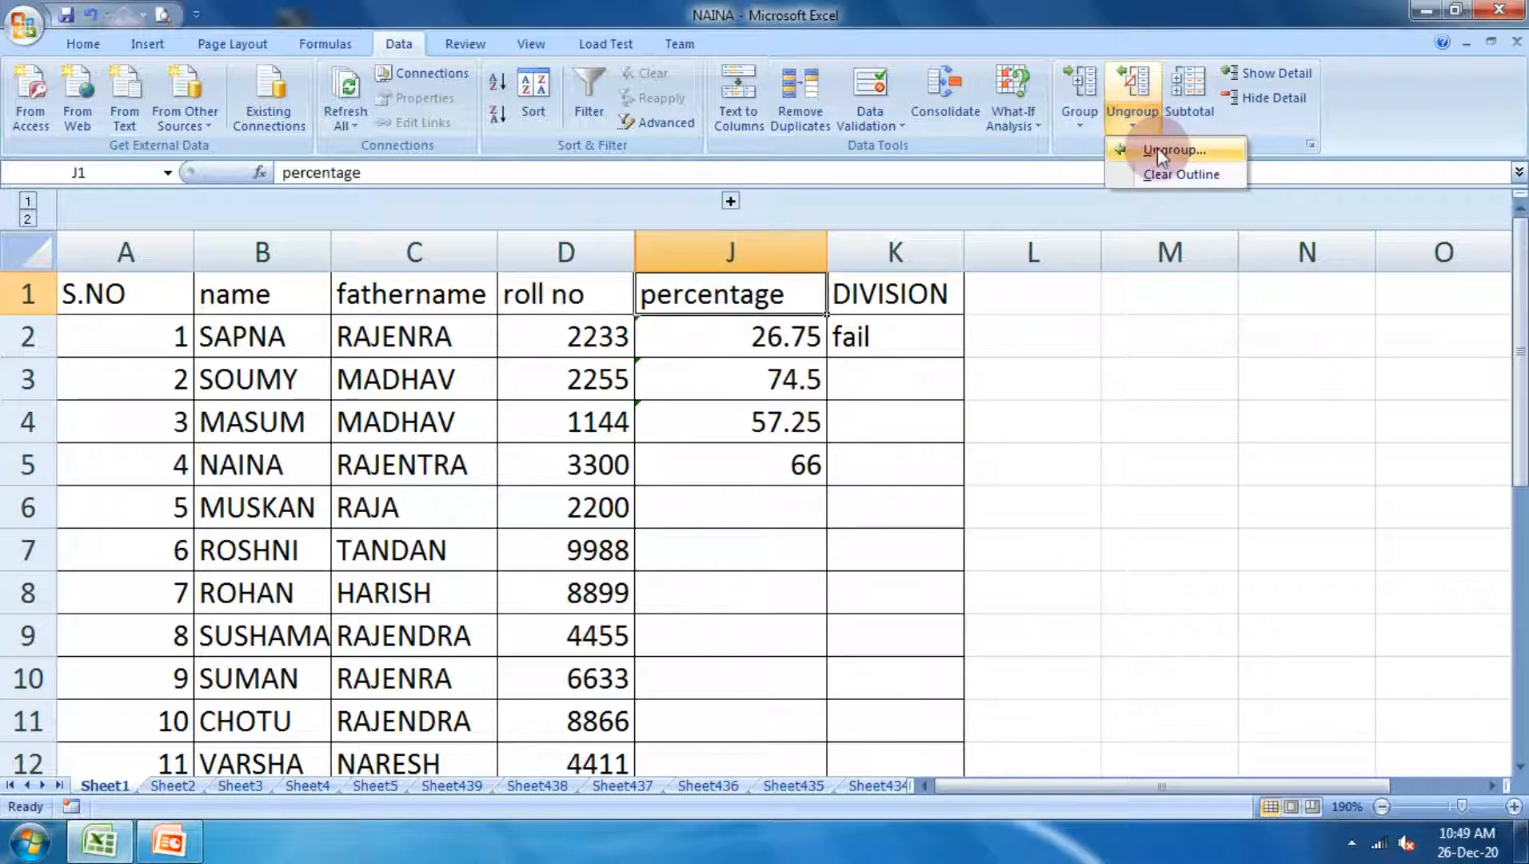
click(1158, 148)
click(1184, 286)
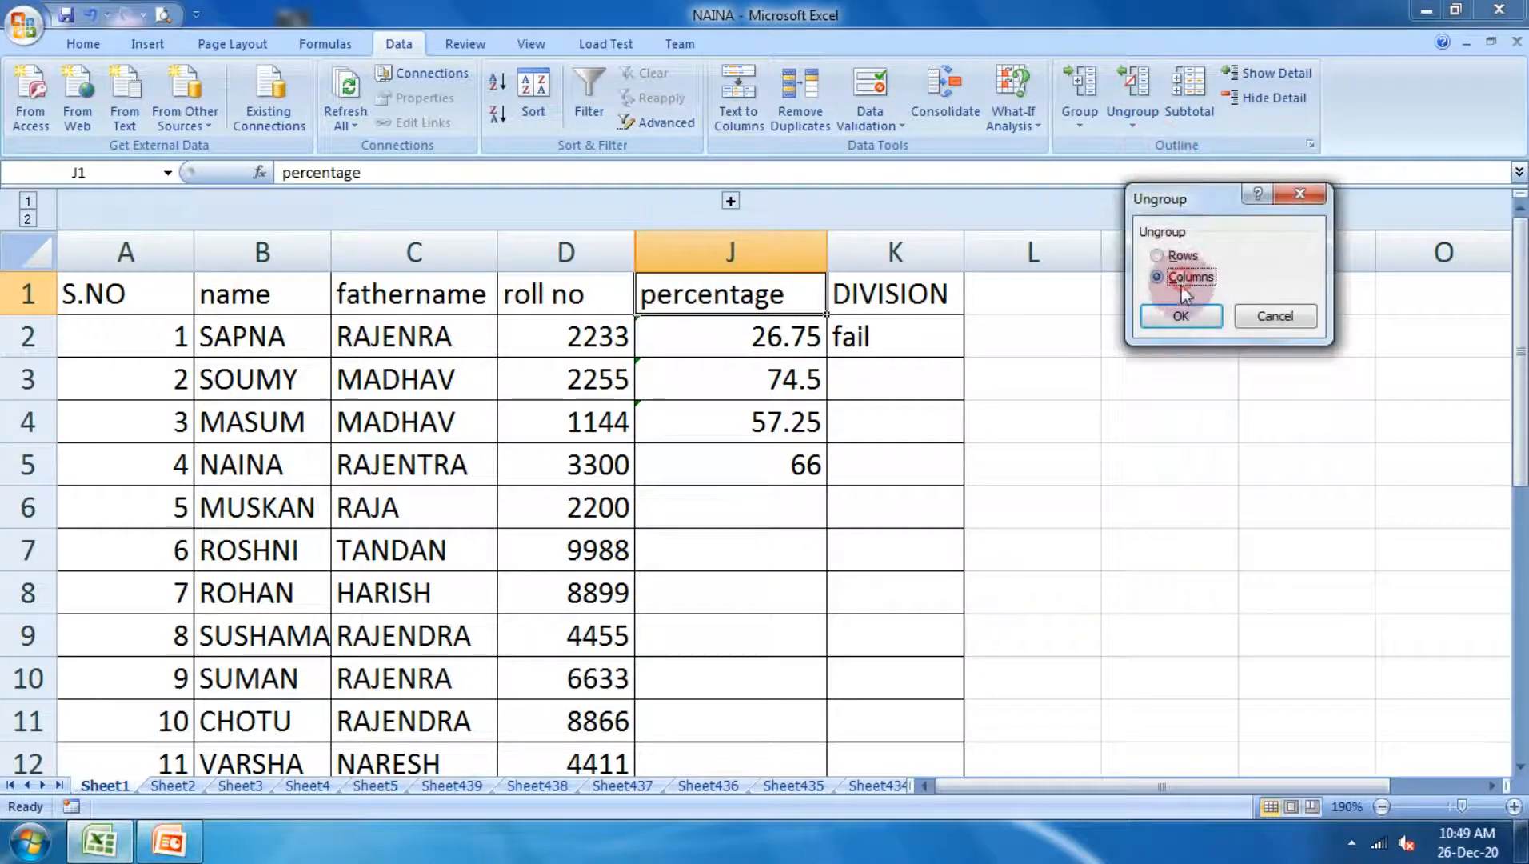
click(1179, 316)
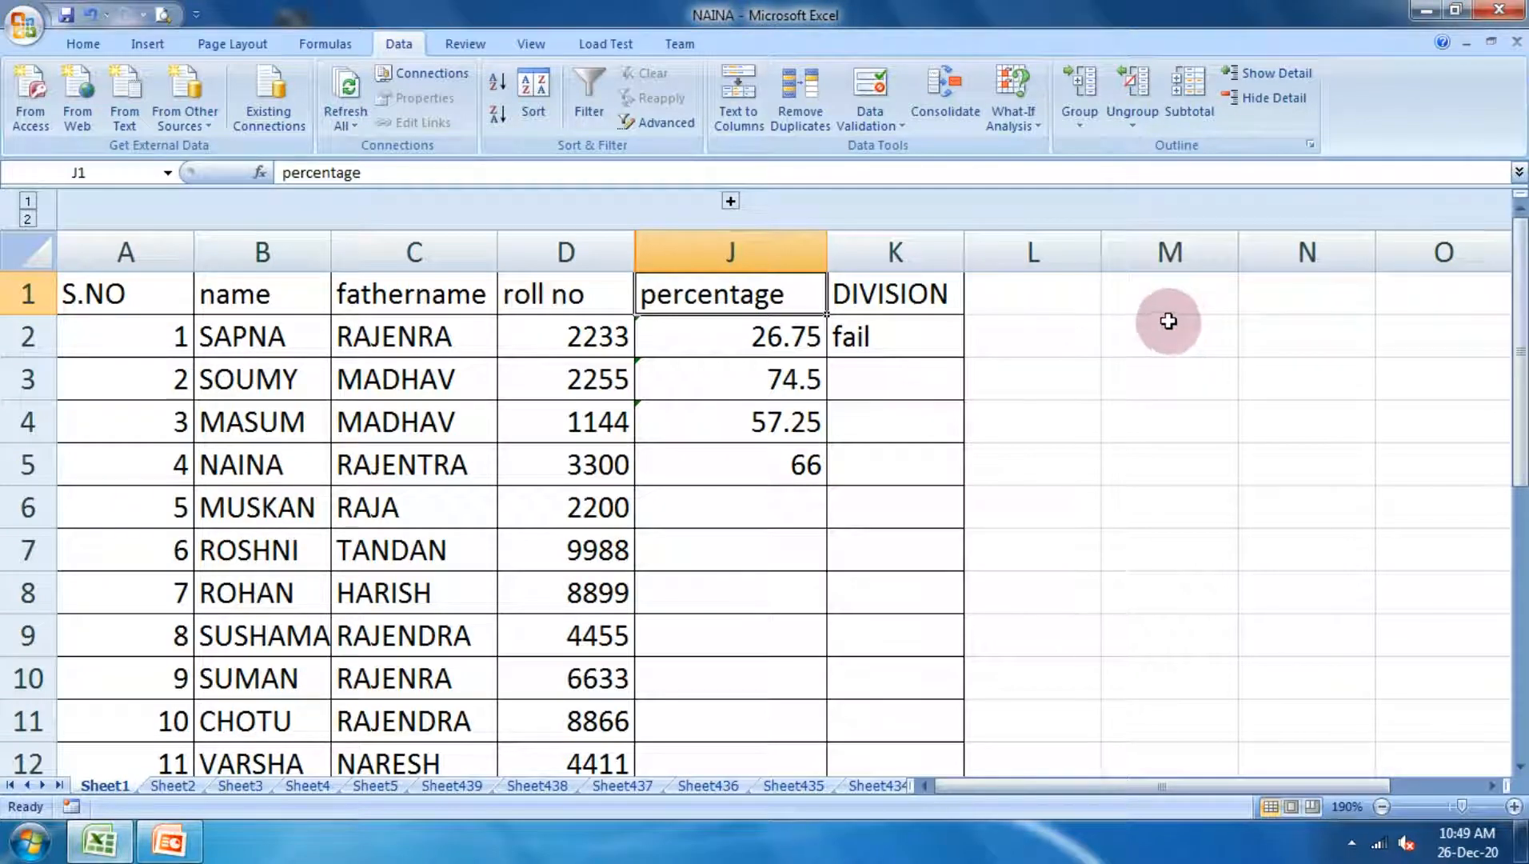
click(582, 295)
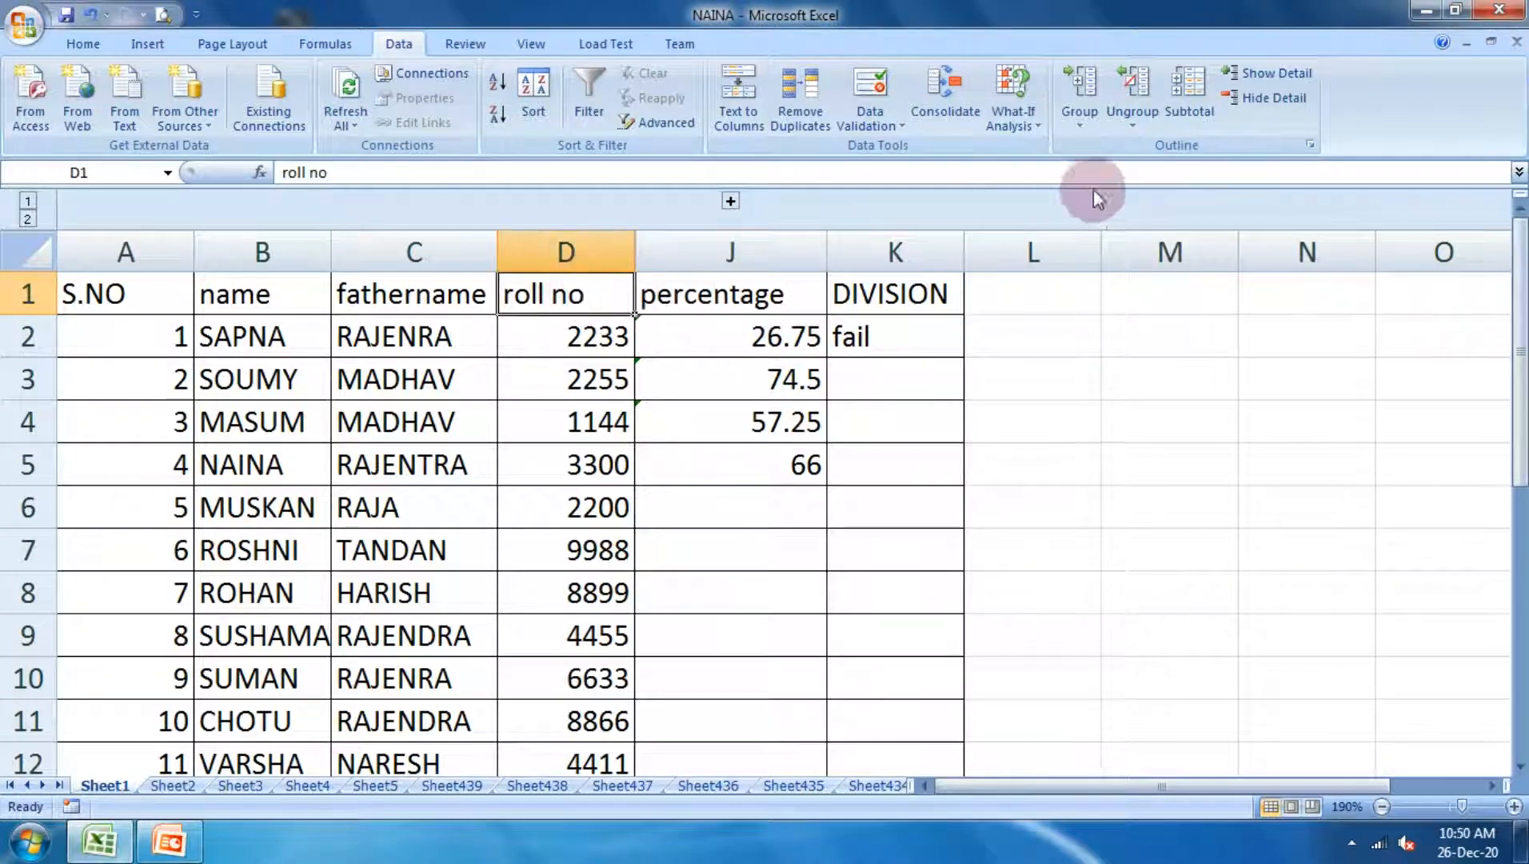
click(1119, 125)
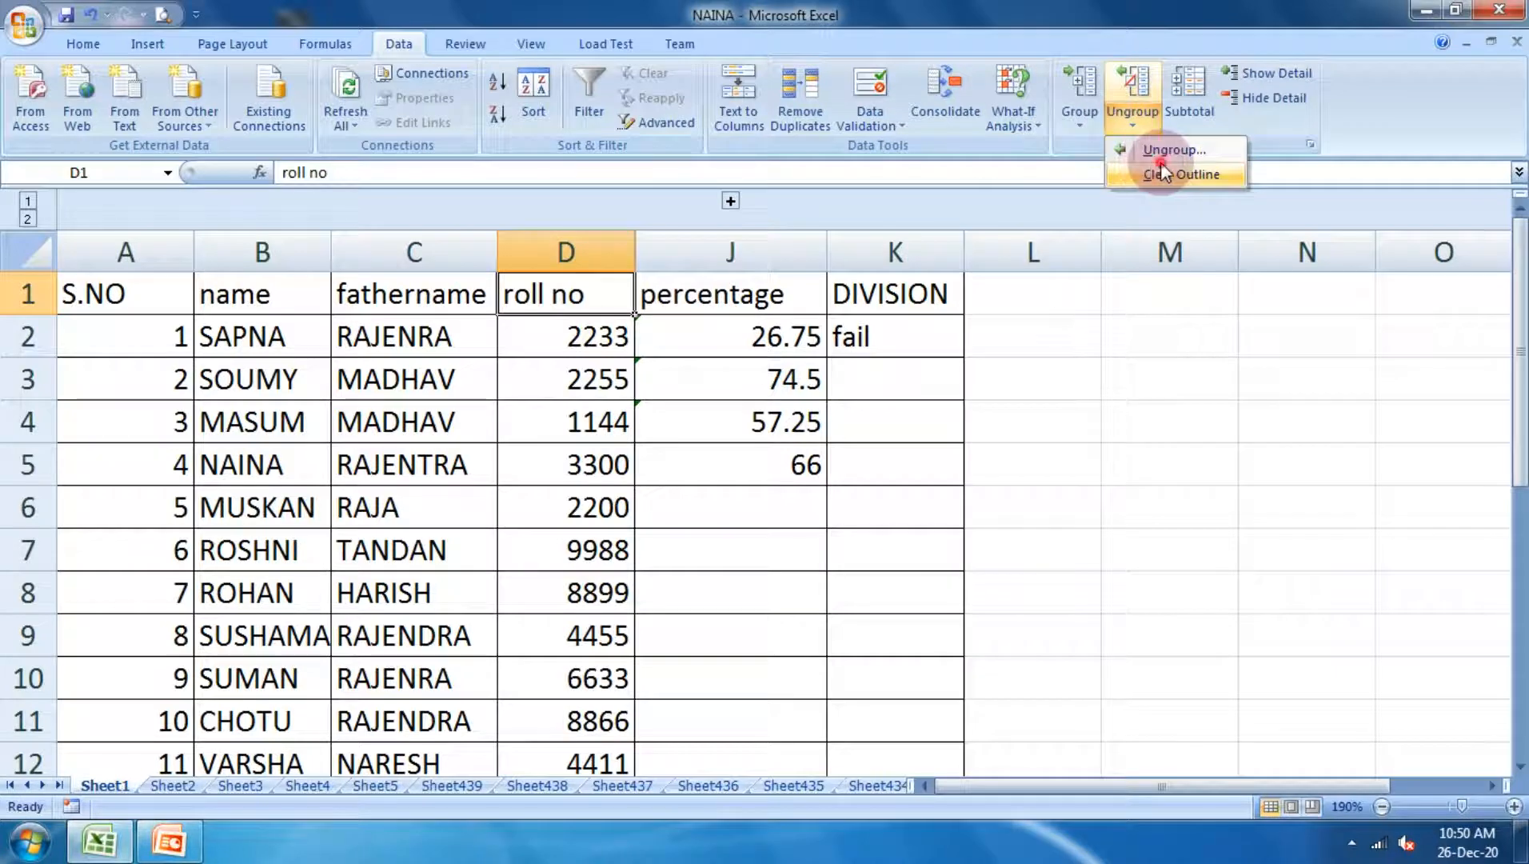
click(1159, 153)
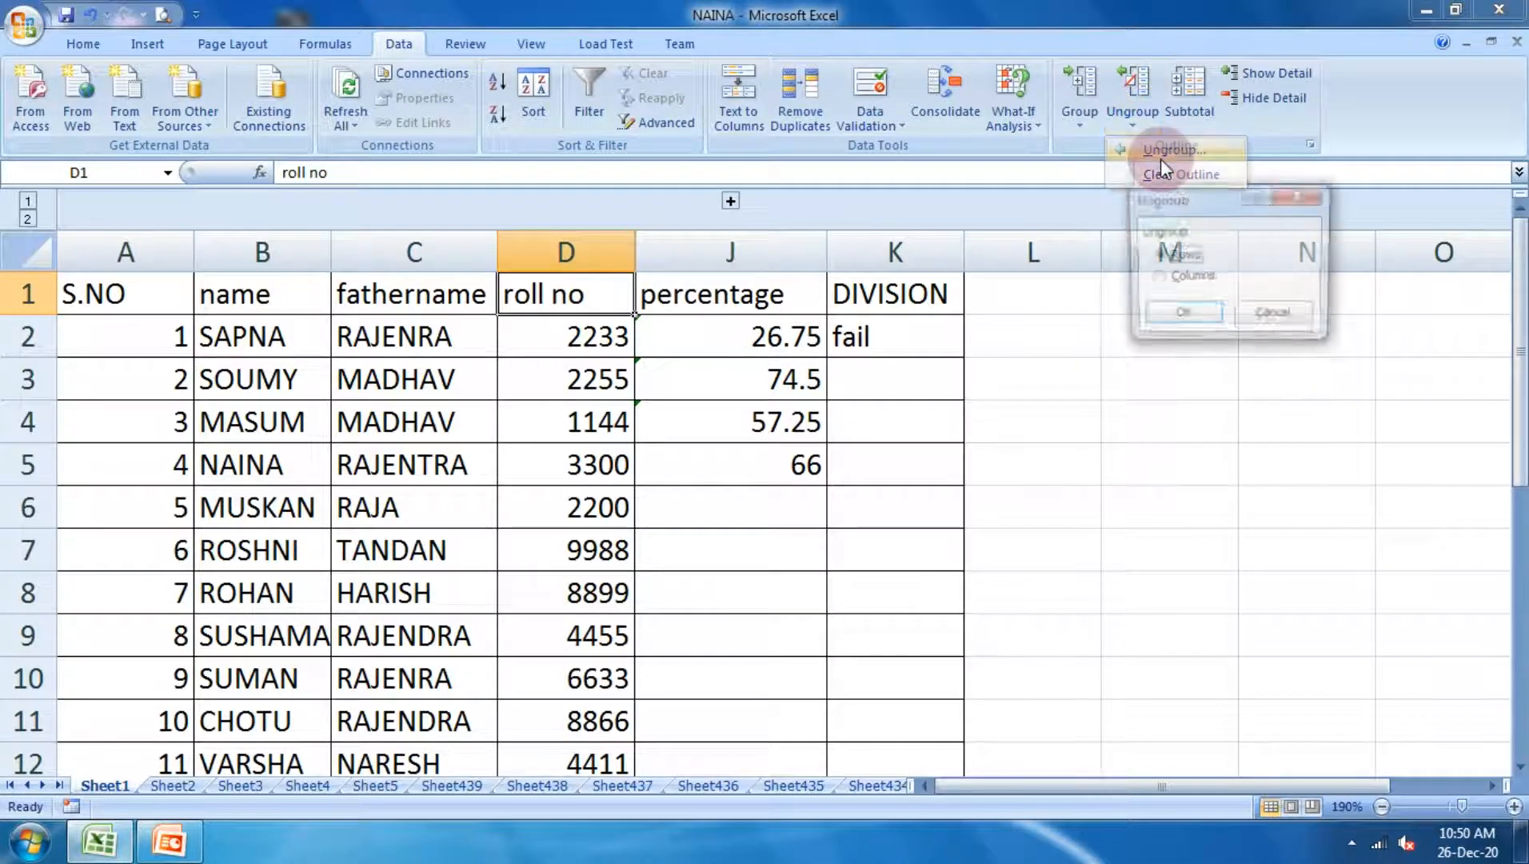
click(1181, 313)
click(1114, 402)
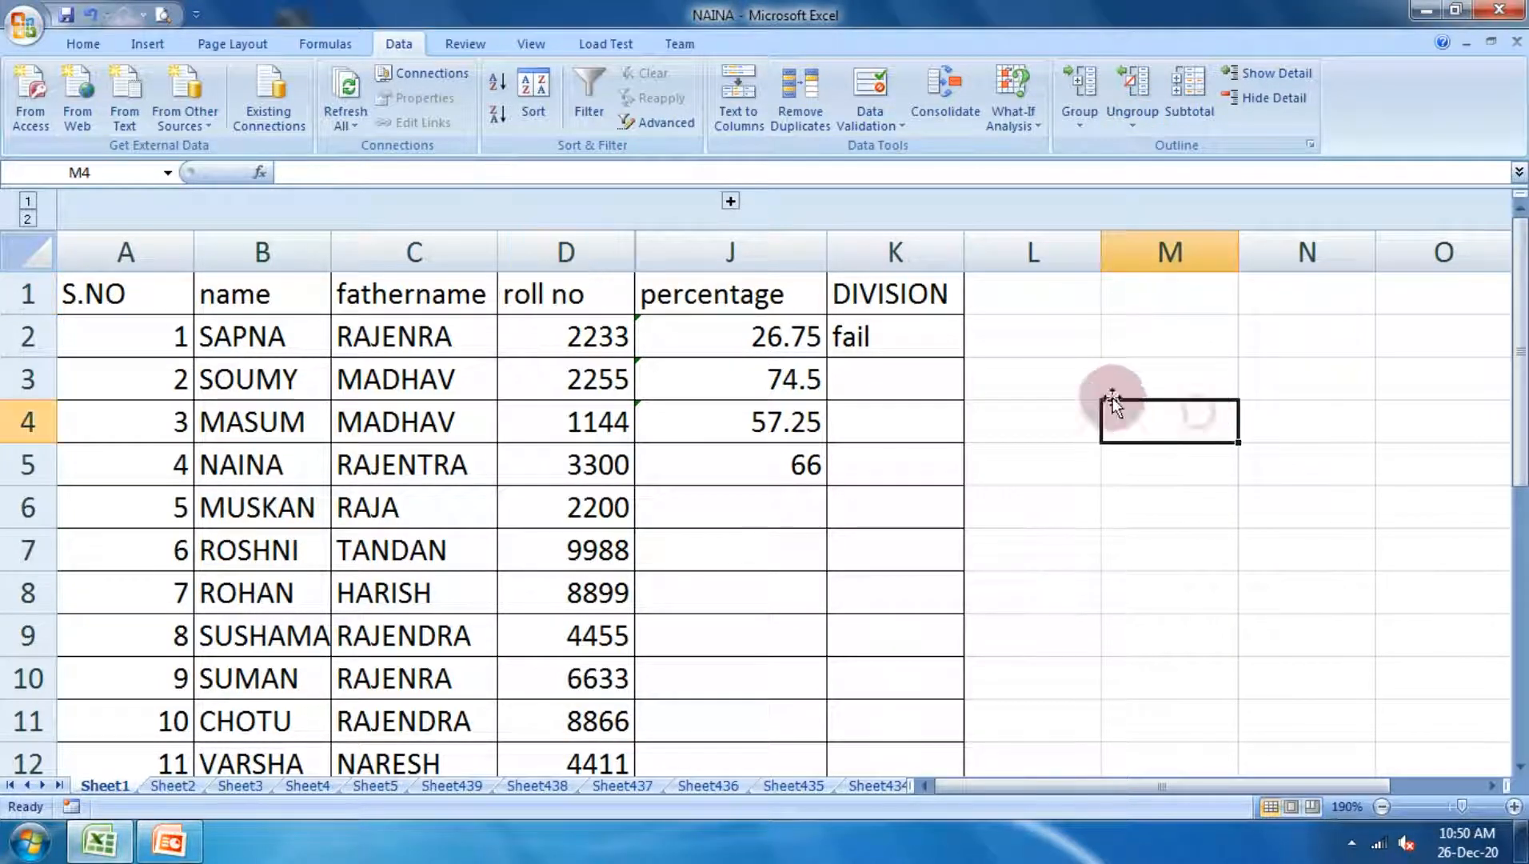
Select the roll no to percentage headings D1:J1 and remove the column outline
drag(751, 300, 626, 286)
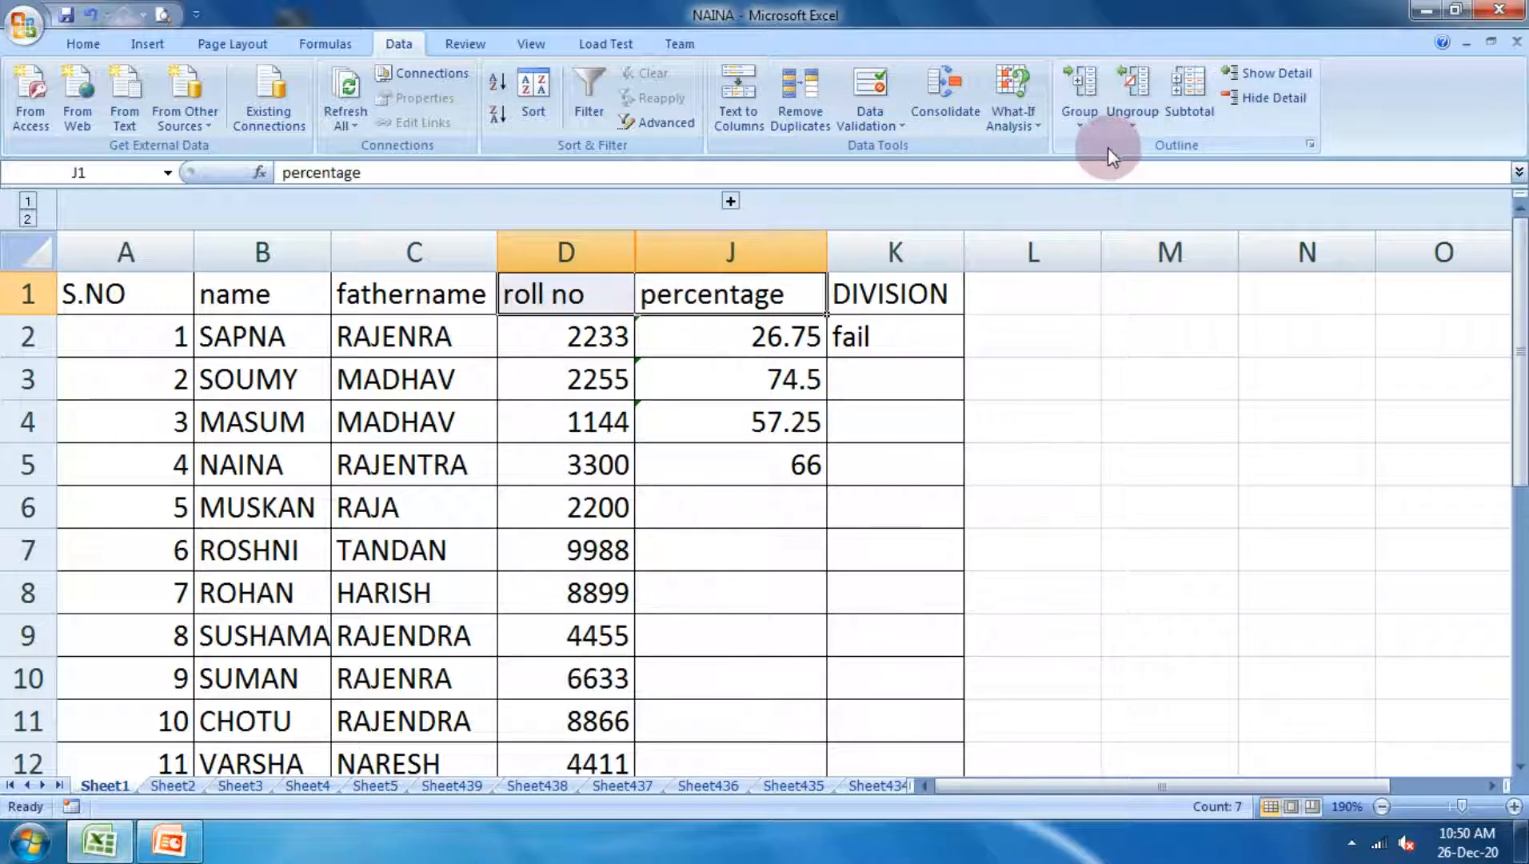
click(1131, 132)
click(1161, 149)
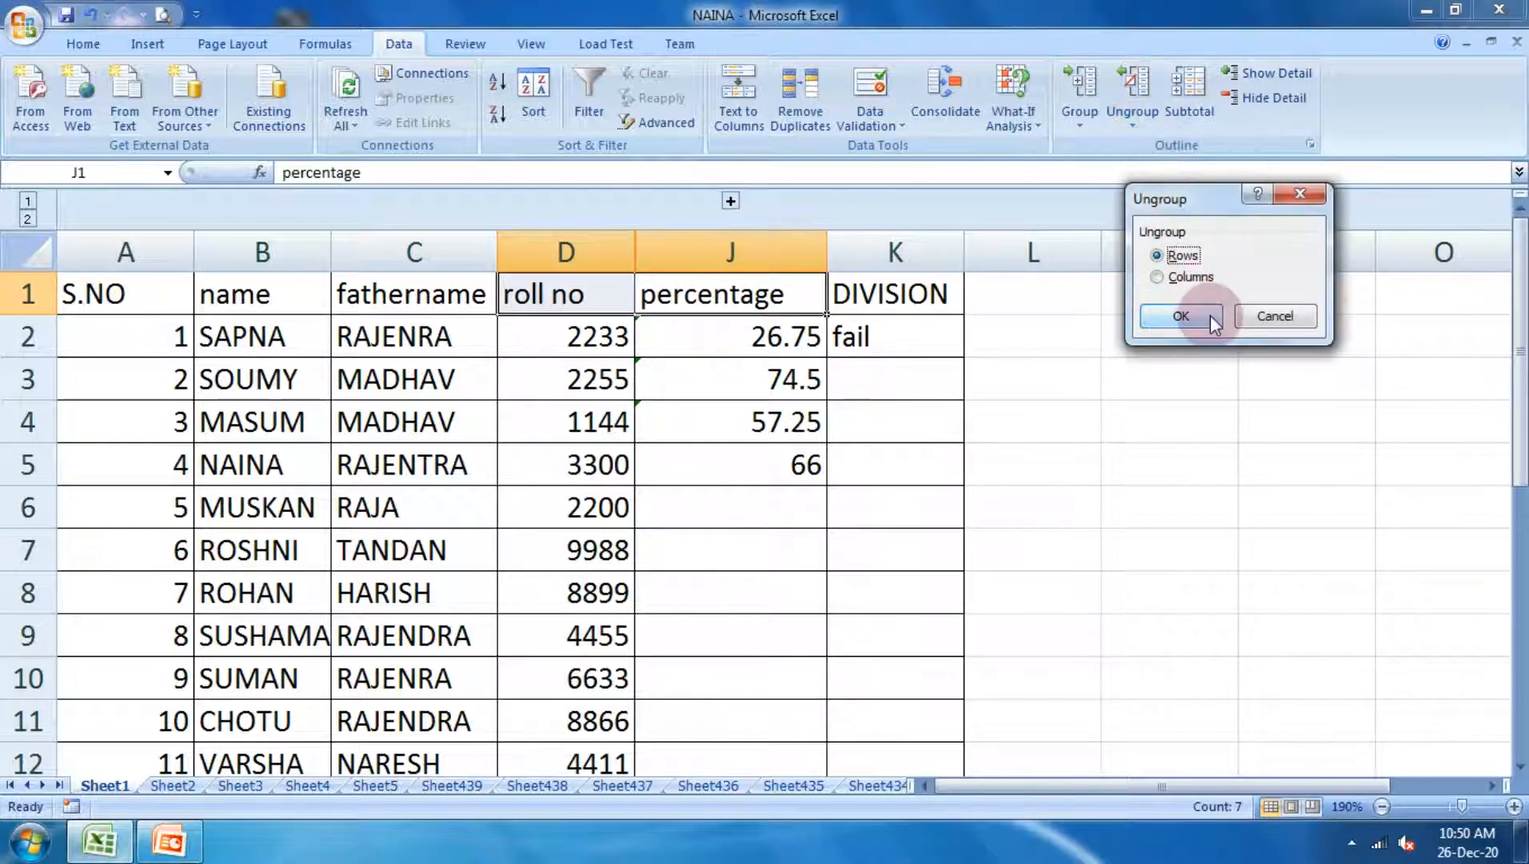
click(1182, 317)
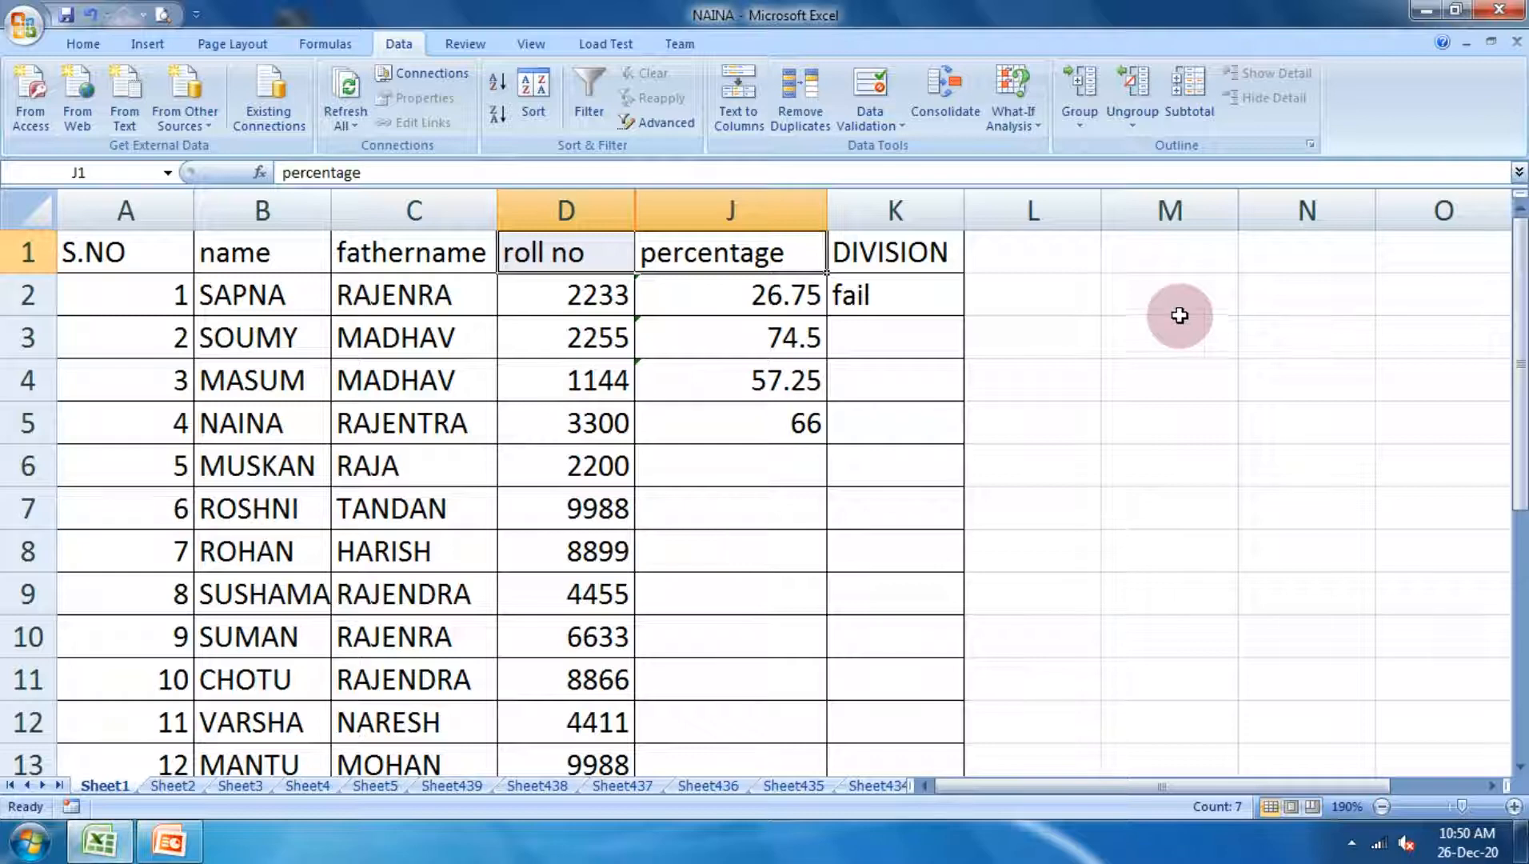
click(1209, 368)
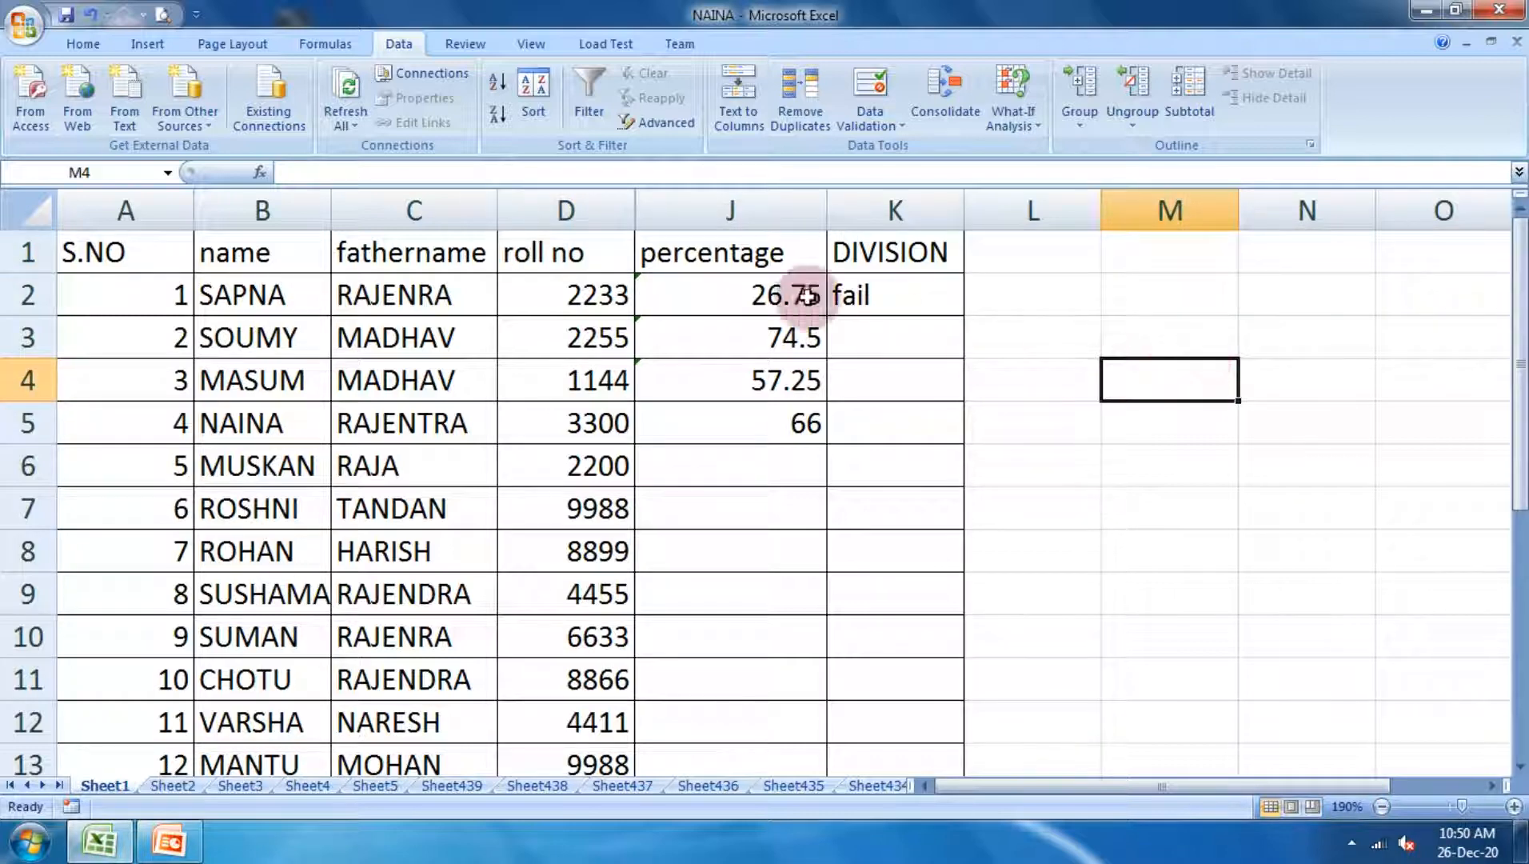
Reveal the hidden TOTAL column I beside roll no, then try Clear Outline and dismiss its warning
double_click(638, 213)
double_click(647, 212)
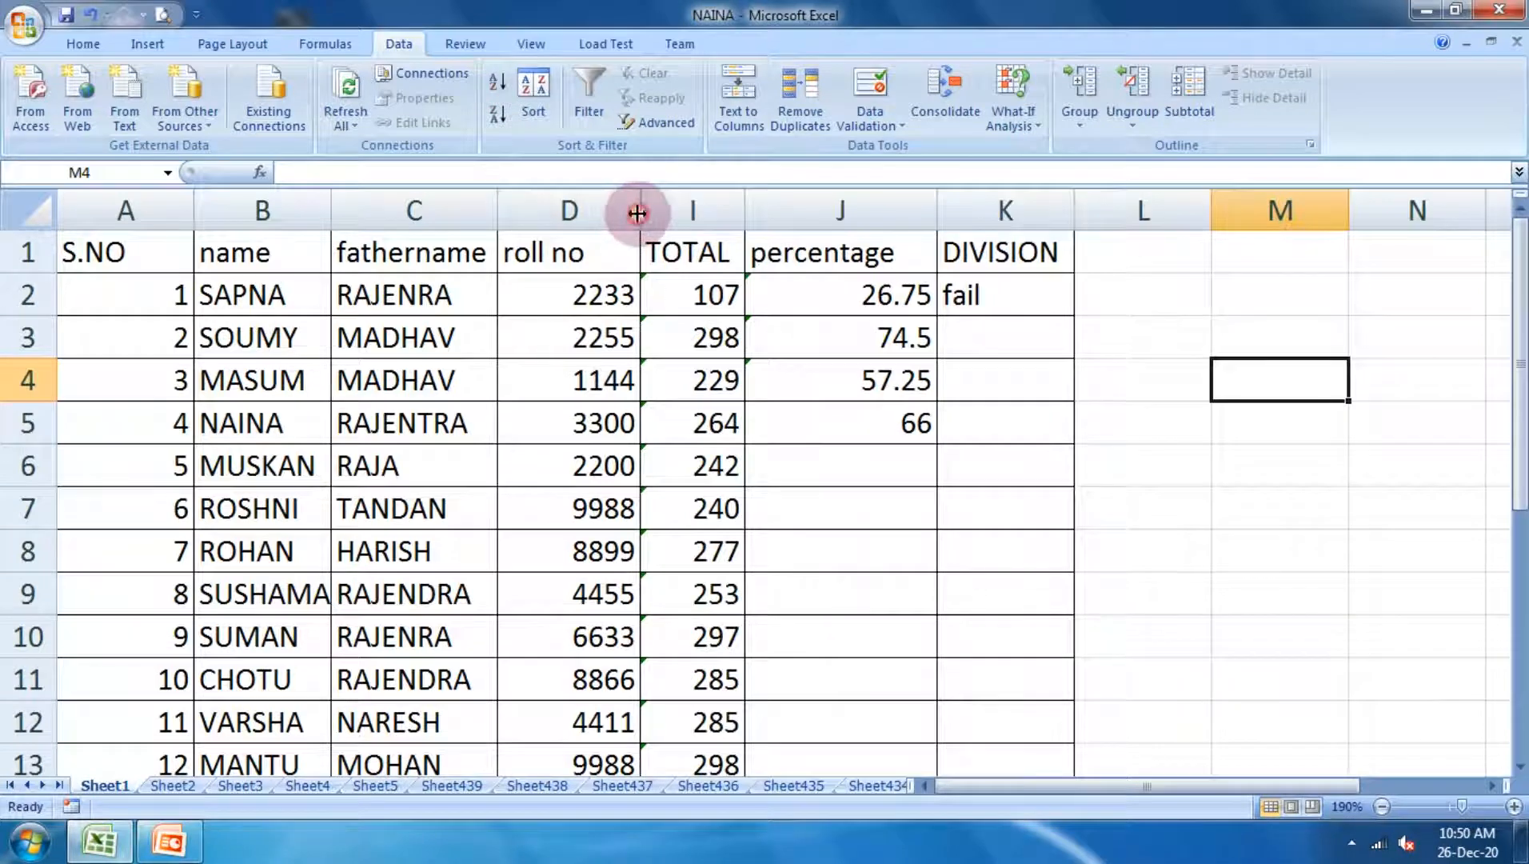
drag(836, 256, 512, 280)
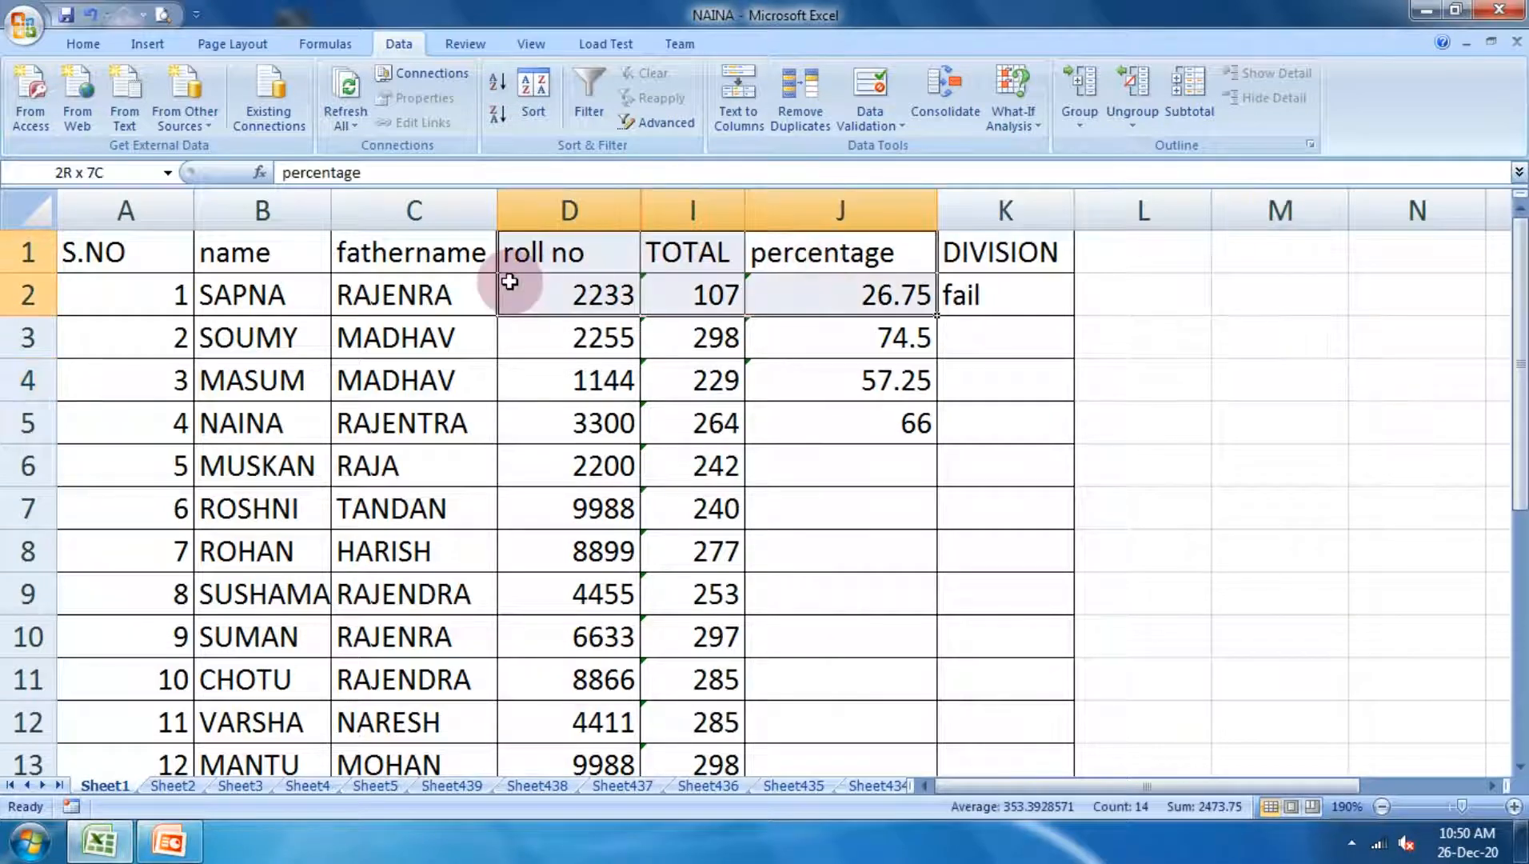
click(1146, 119)
click(1147, 171)
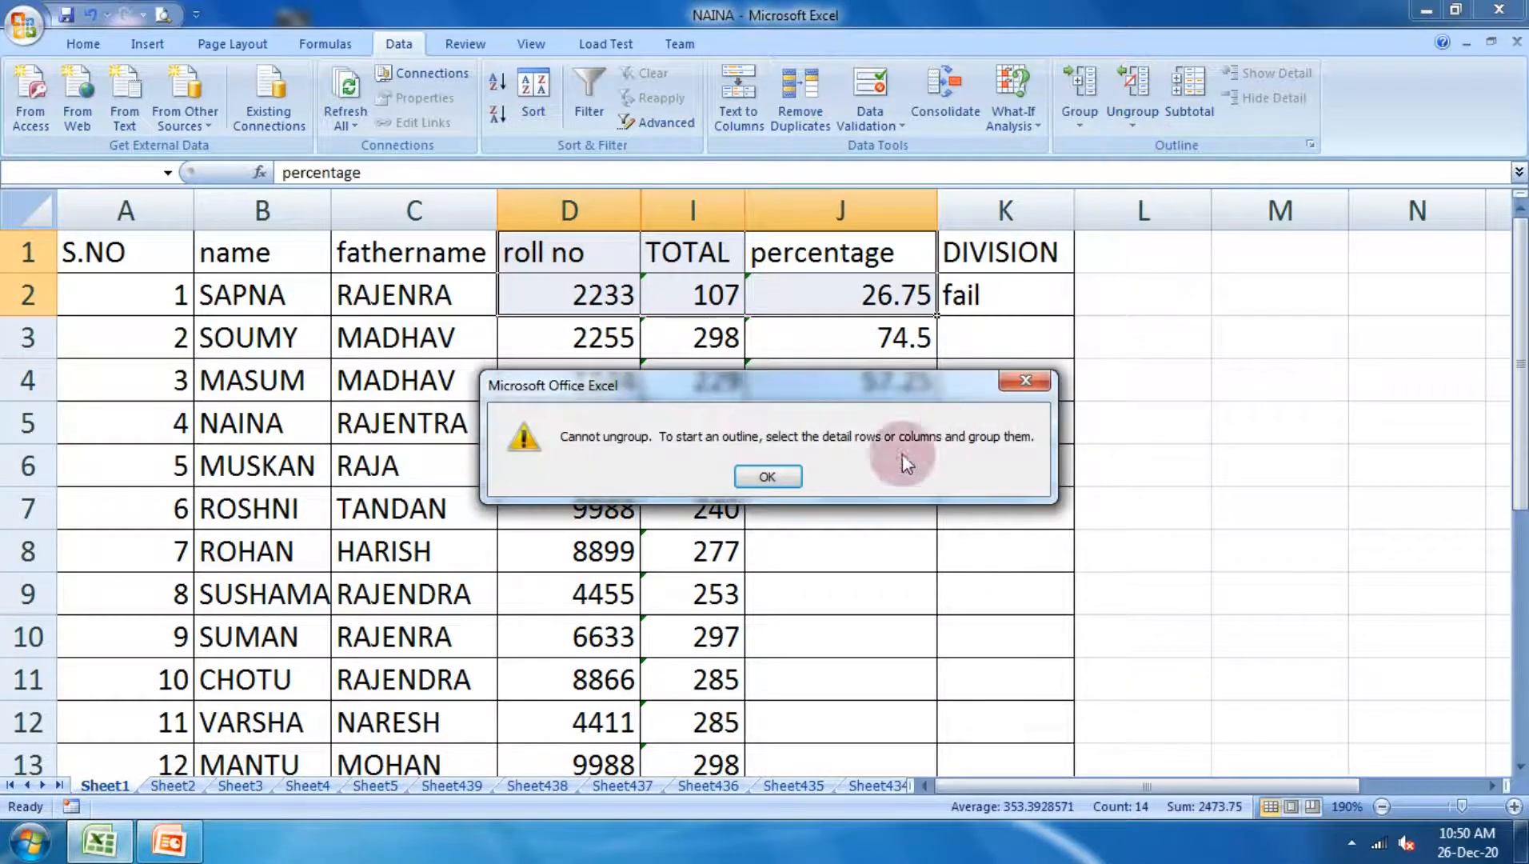
click(770, 475)
click(1185, 464)
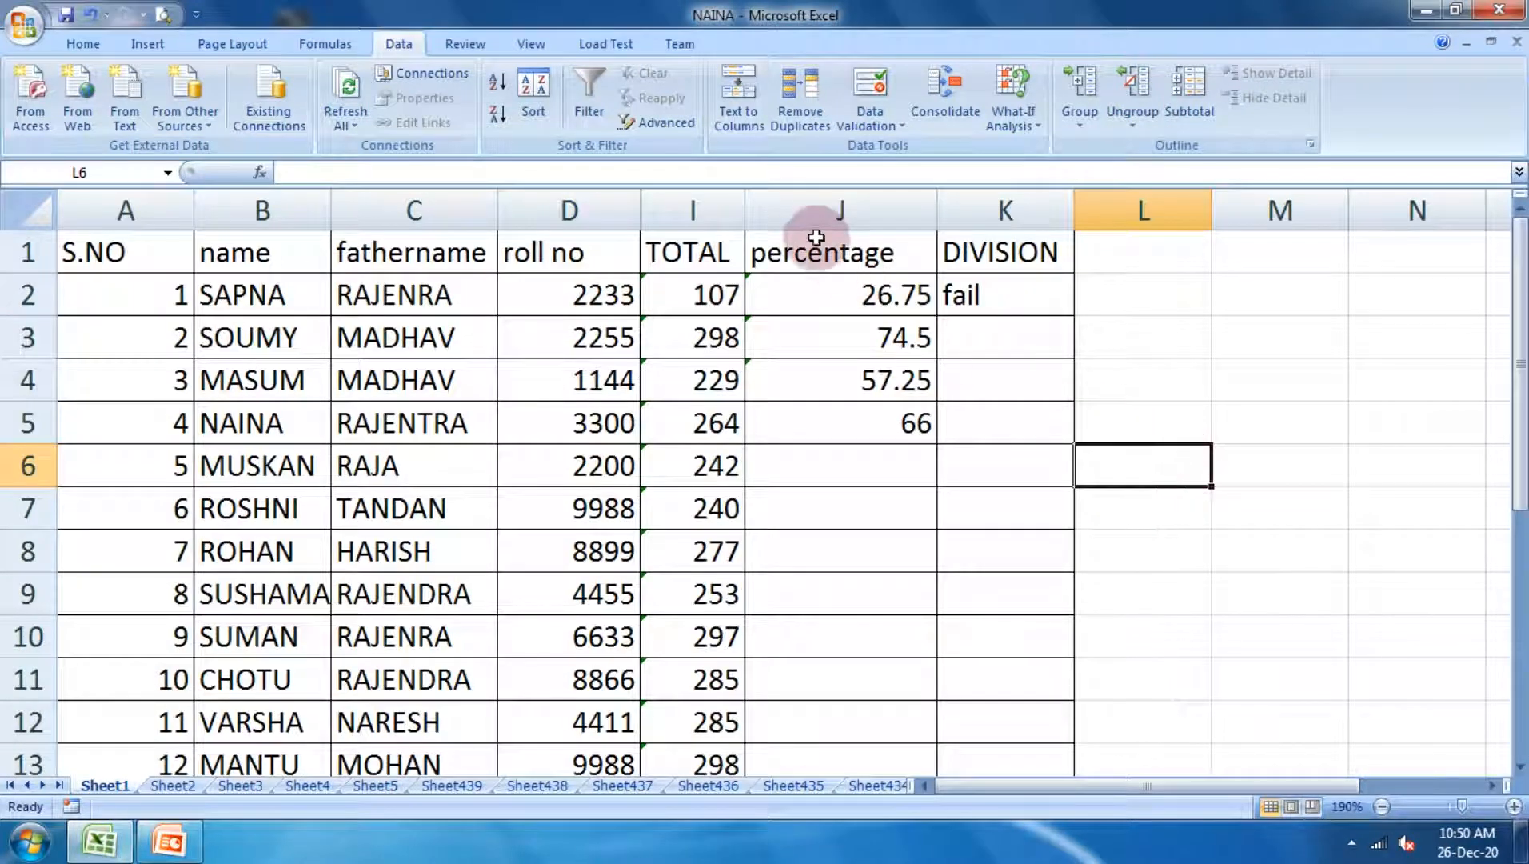
click(792, 248)
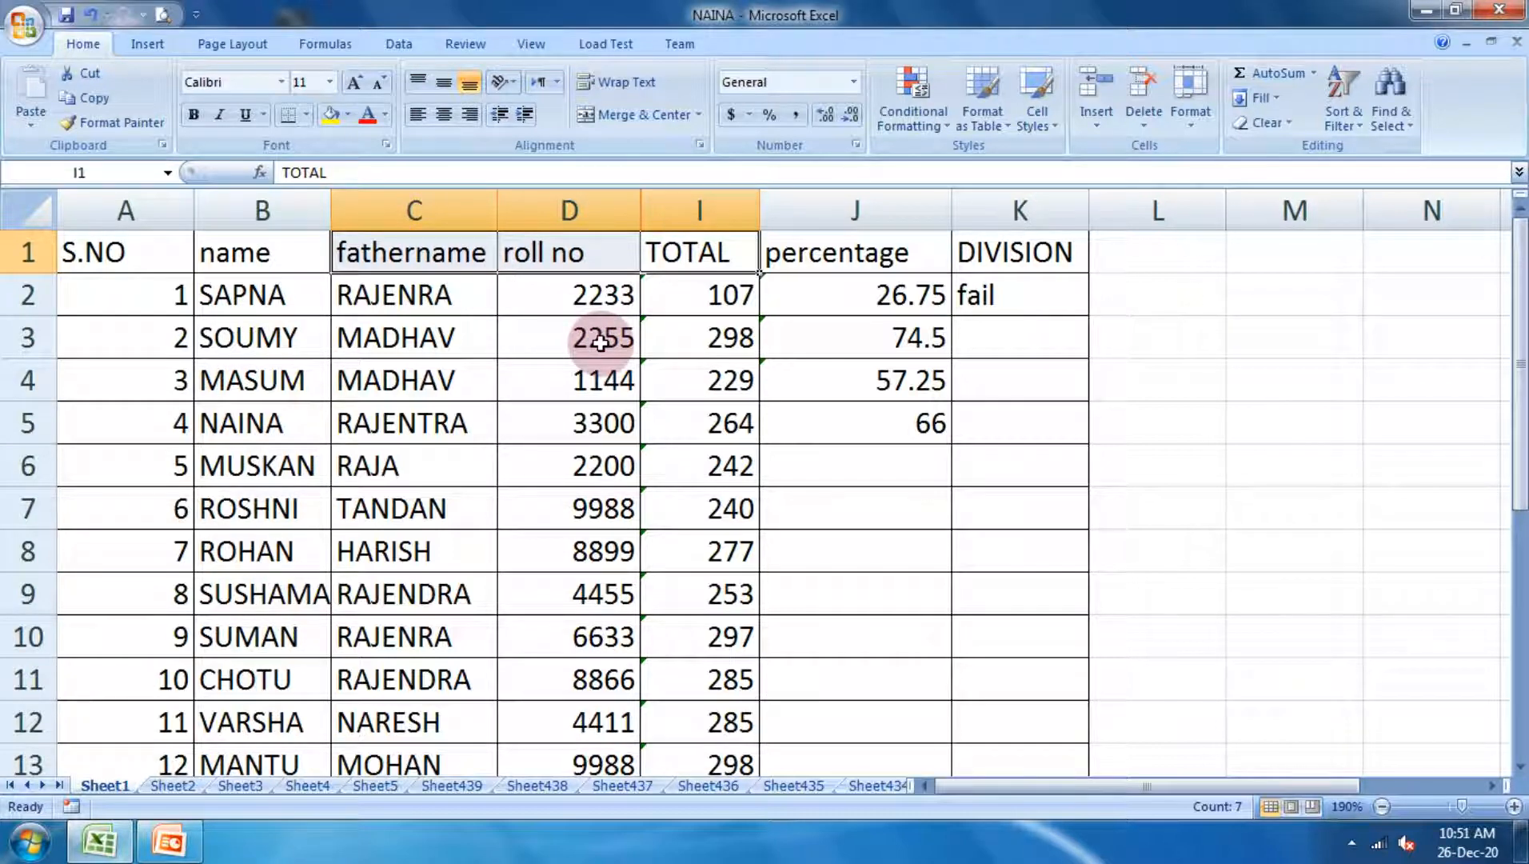
Unhide columns E–H (hindi, ENGLISH, MATHS, COMPUTER) via Format > Hide & Unhide, then select B1:G1
click(1205, 118)
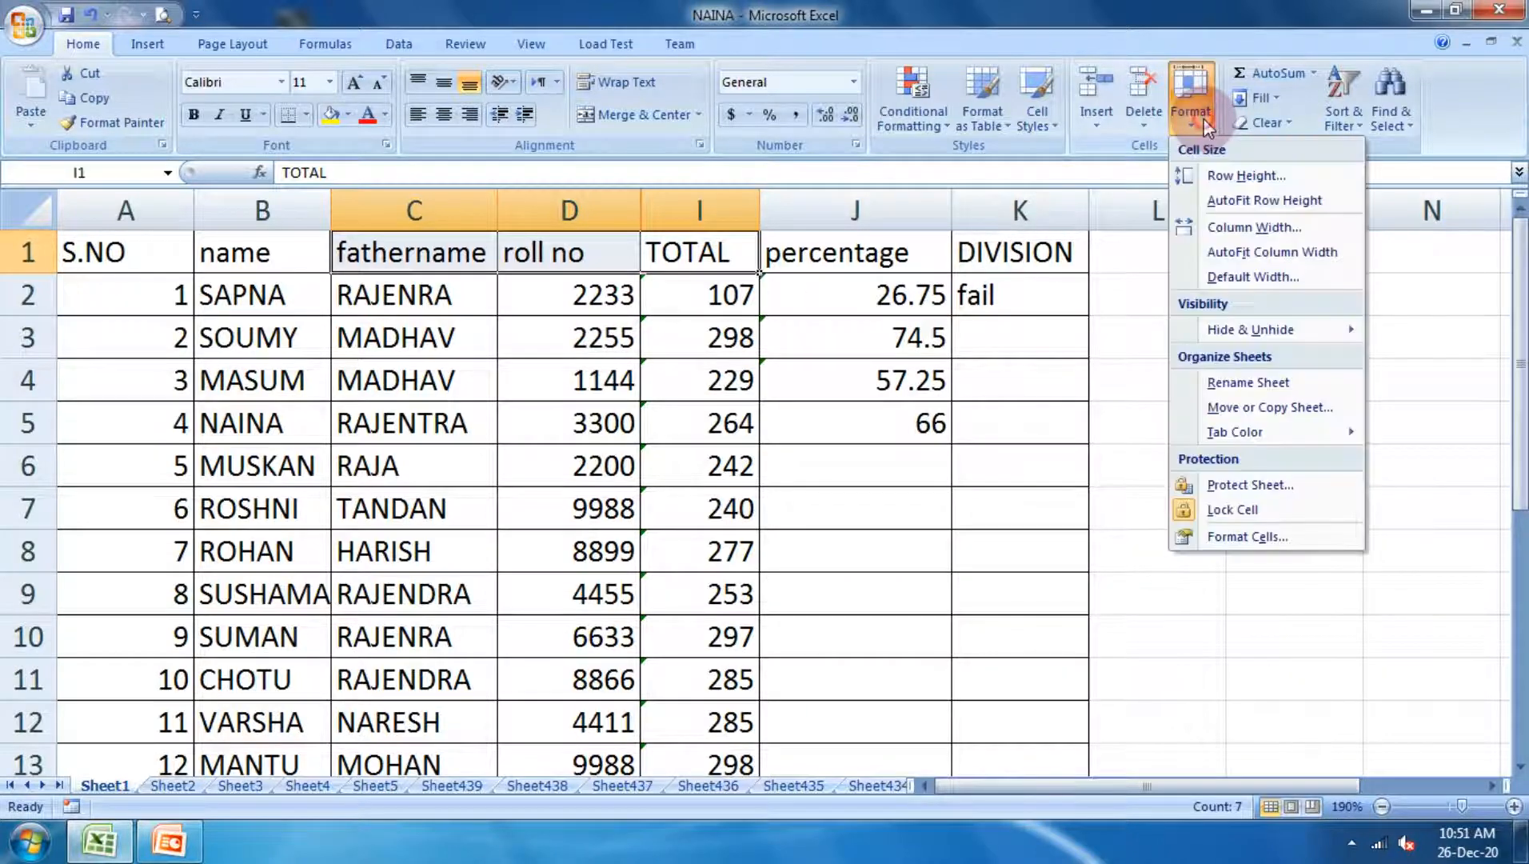
mouse_move(1243, 330)
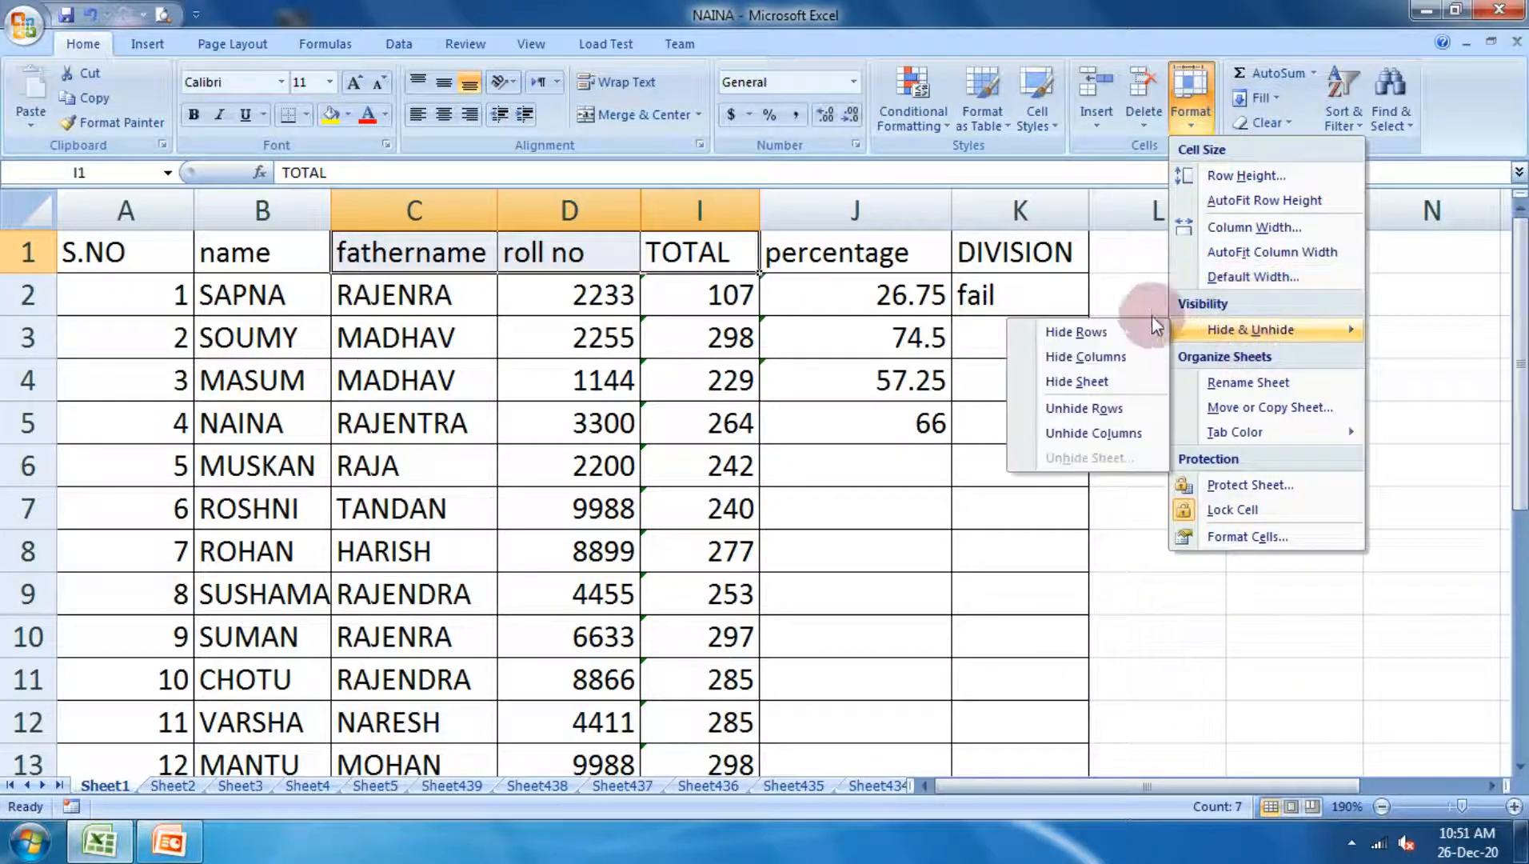
click(1110, 435)
click(1136, 382)
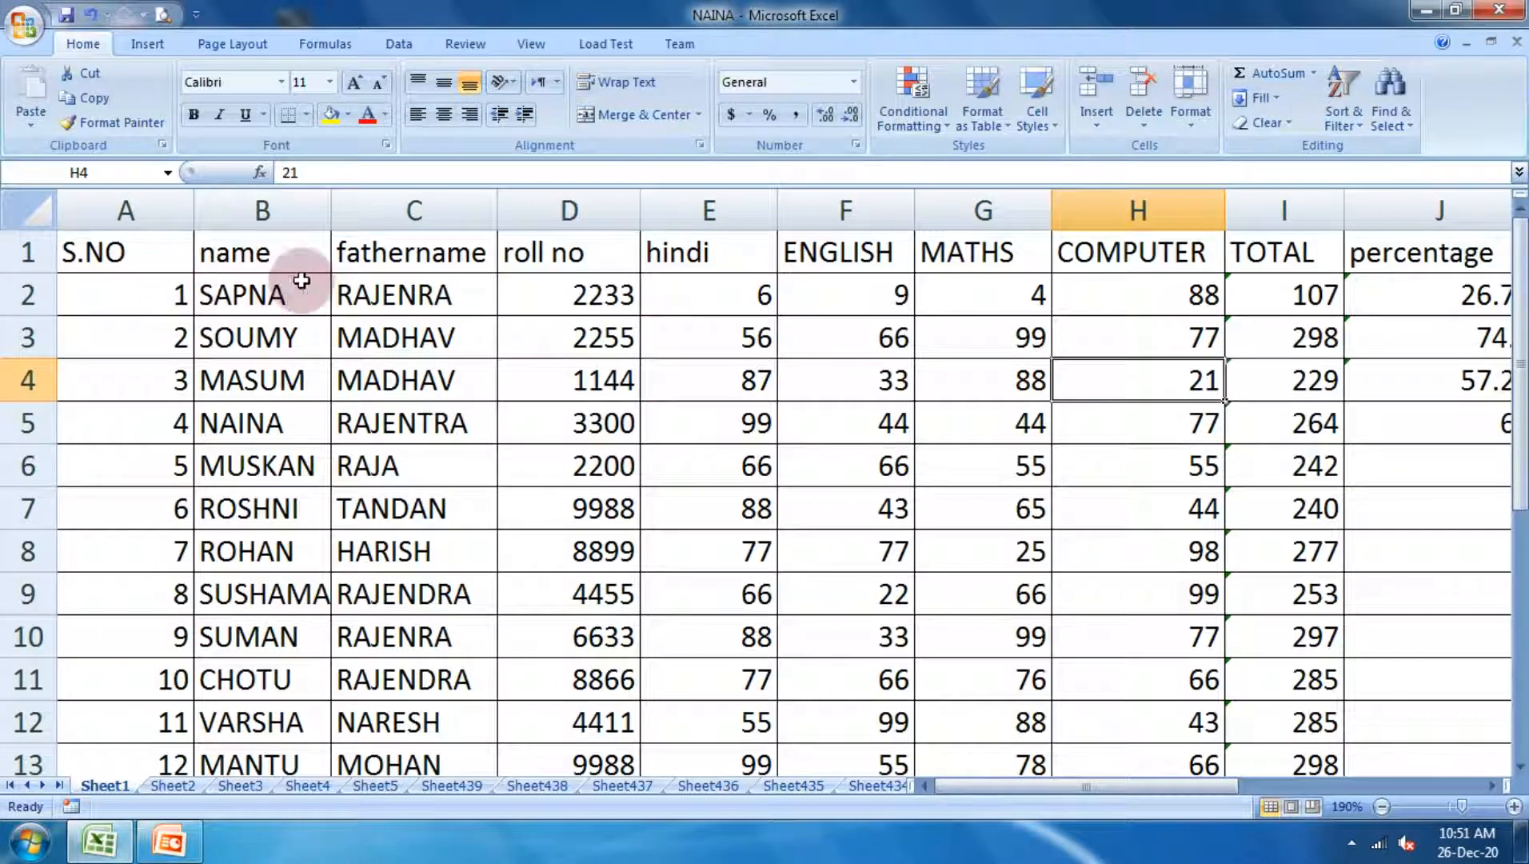
drag(314, 293, 587, 299)
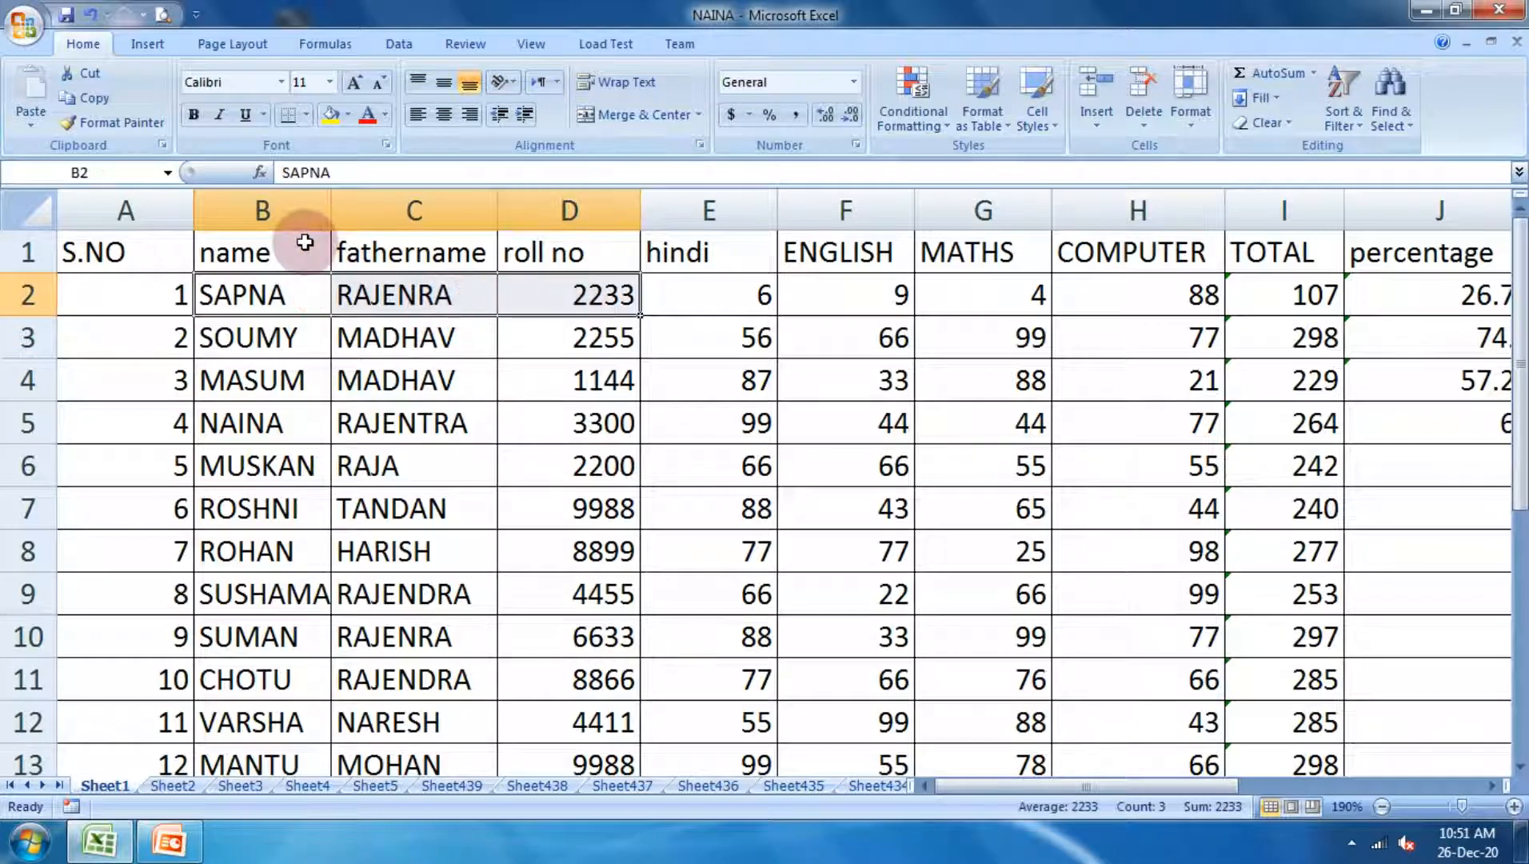
drag(301, 243, 1017, 260)
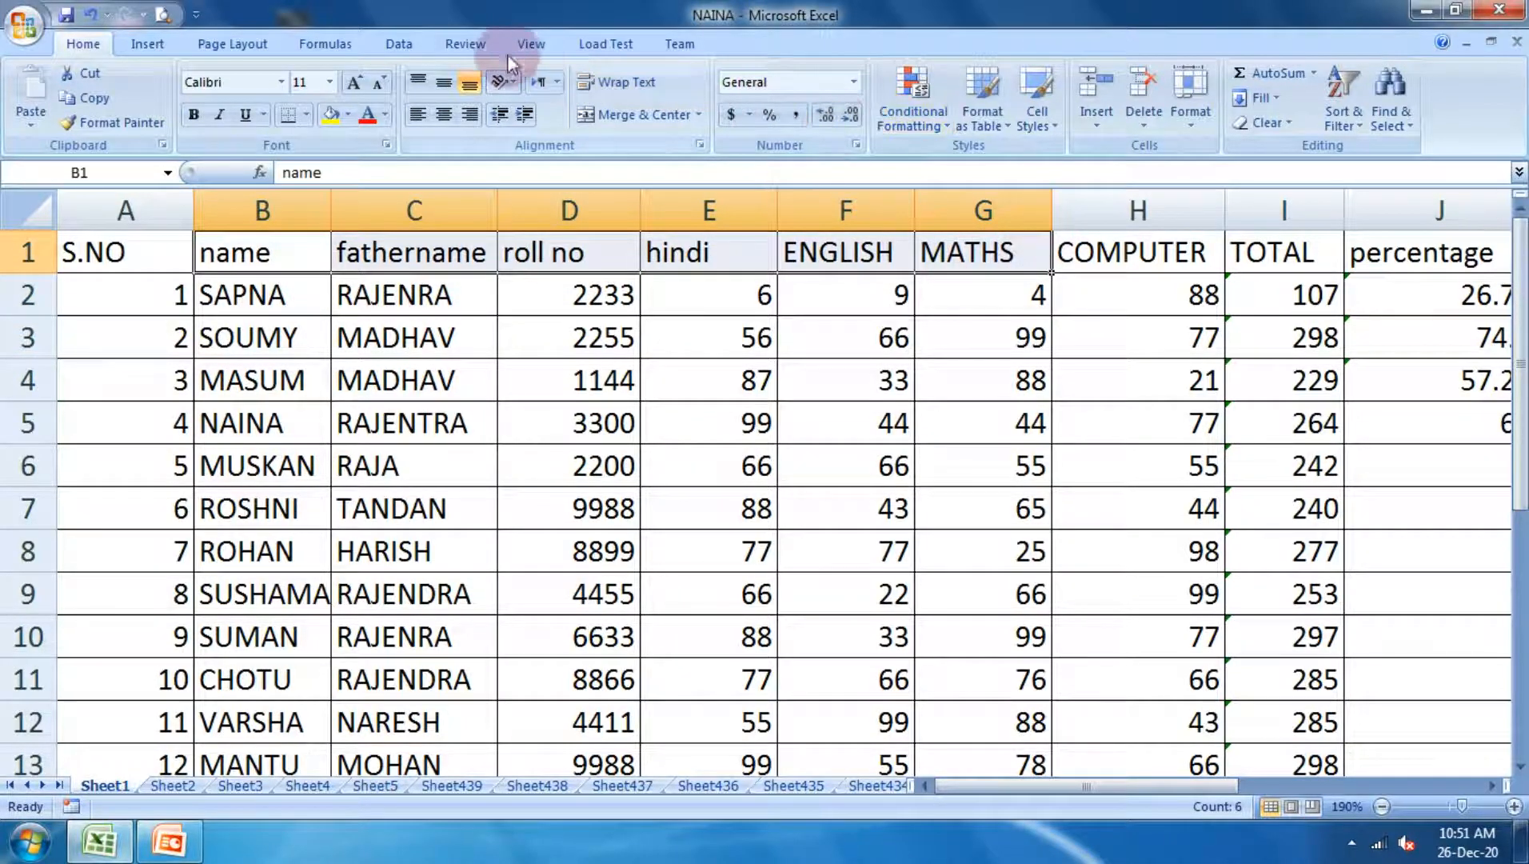
Group columns B to G by columns, then collapse and expand the new group
click(416, 45)
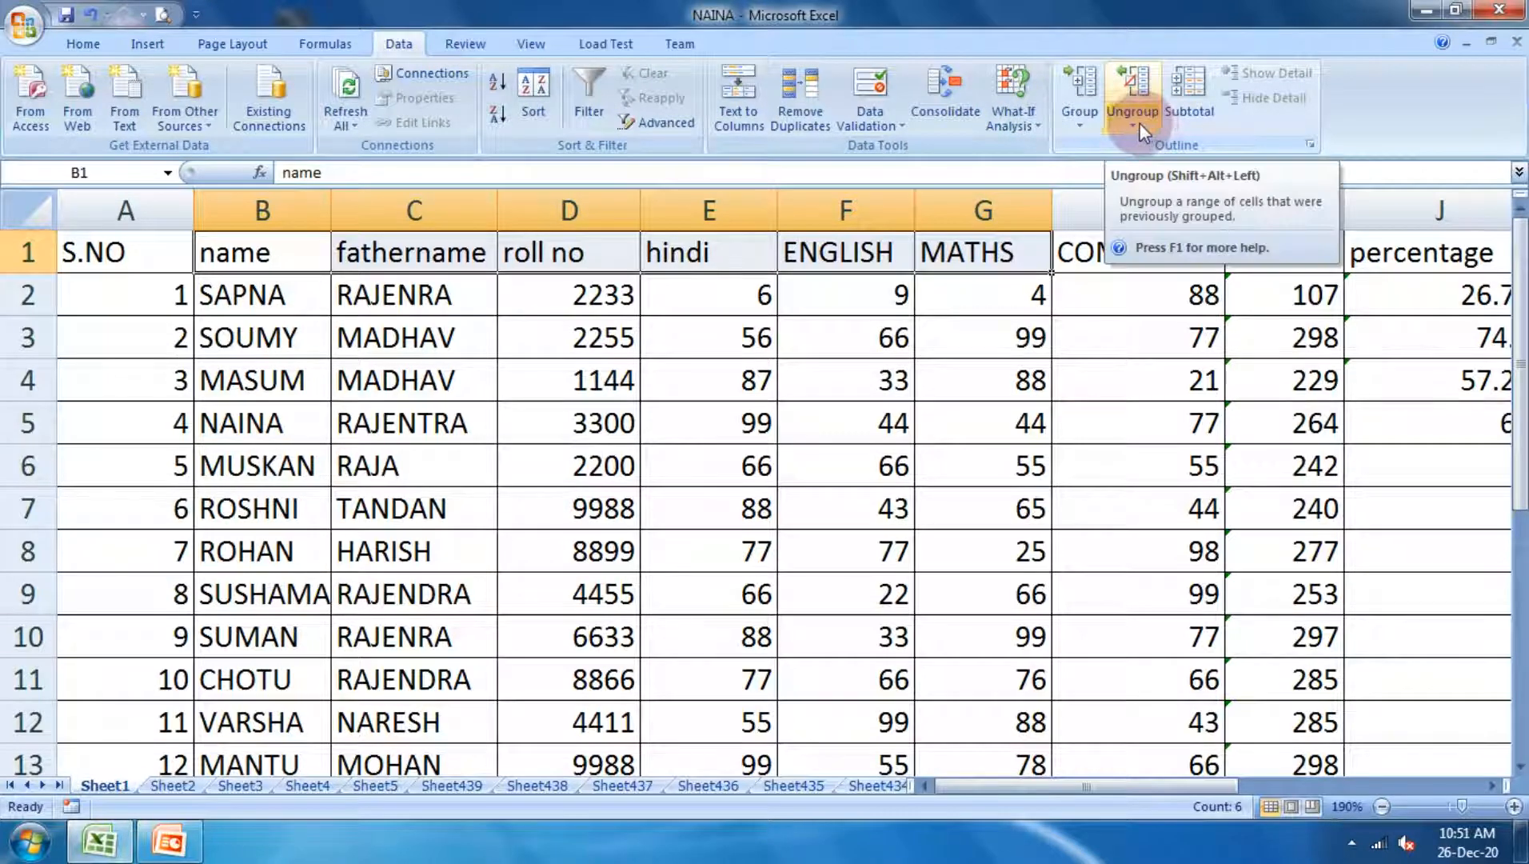
click(1096, 120)
click(1110, 149)
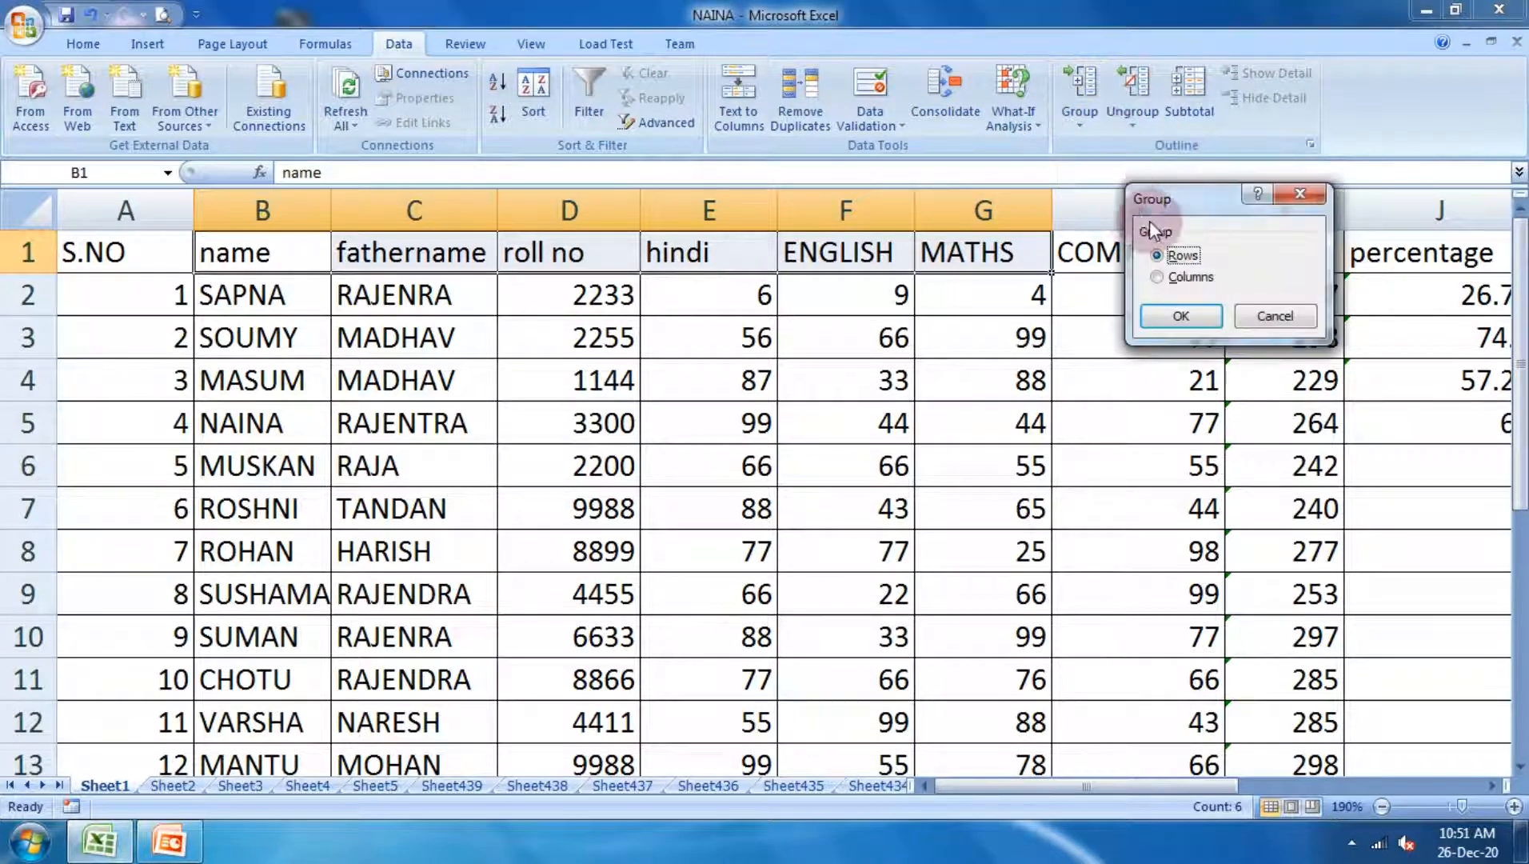
click(1199, 284)
click(1205, 324)
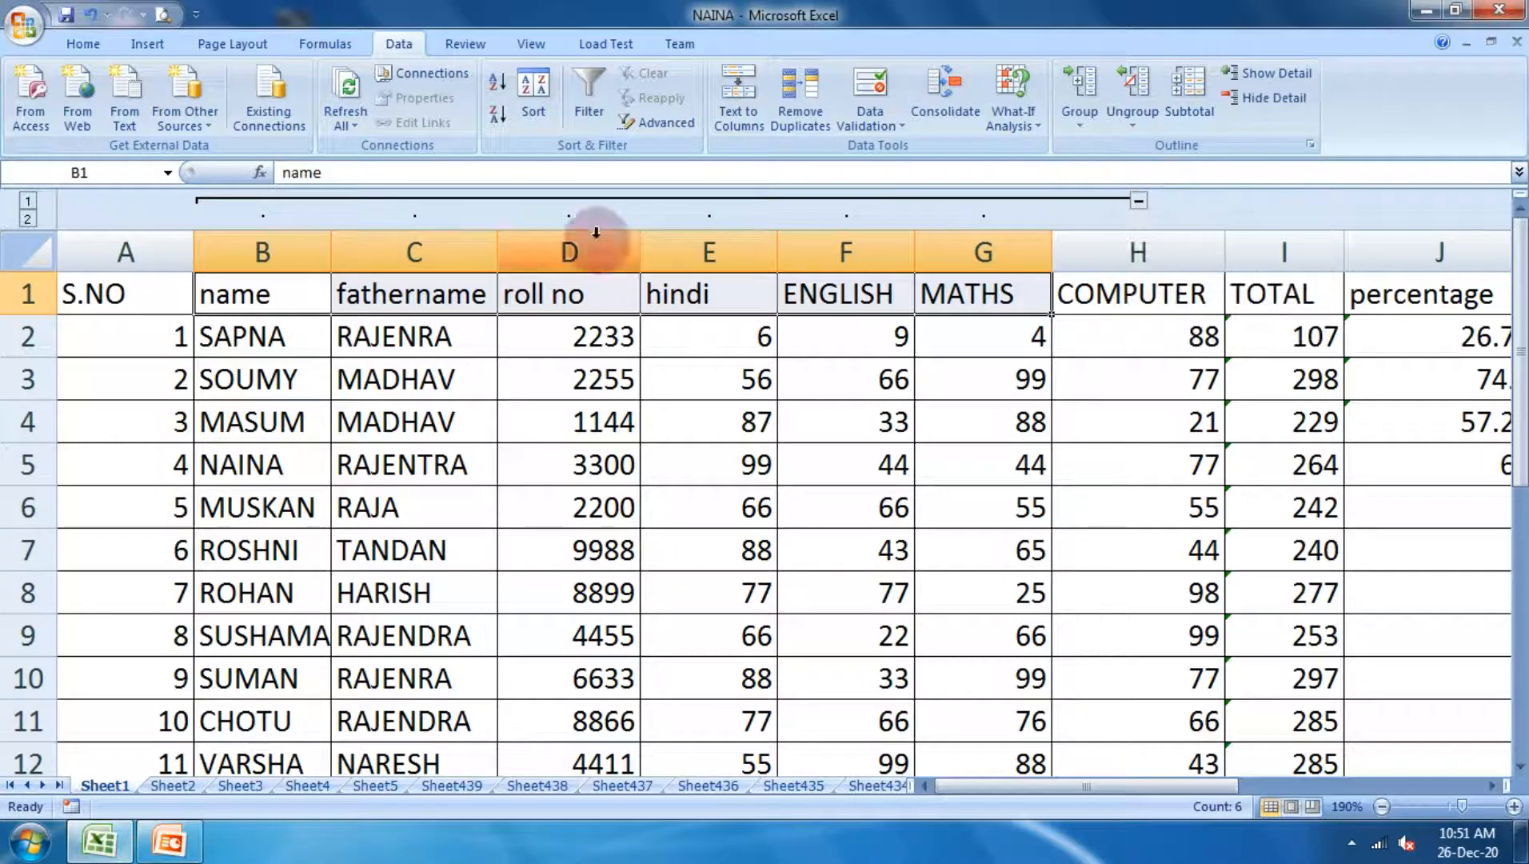
click(1137, 201)
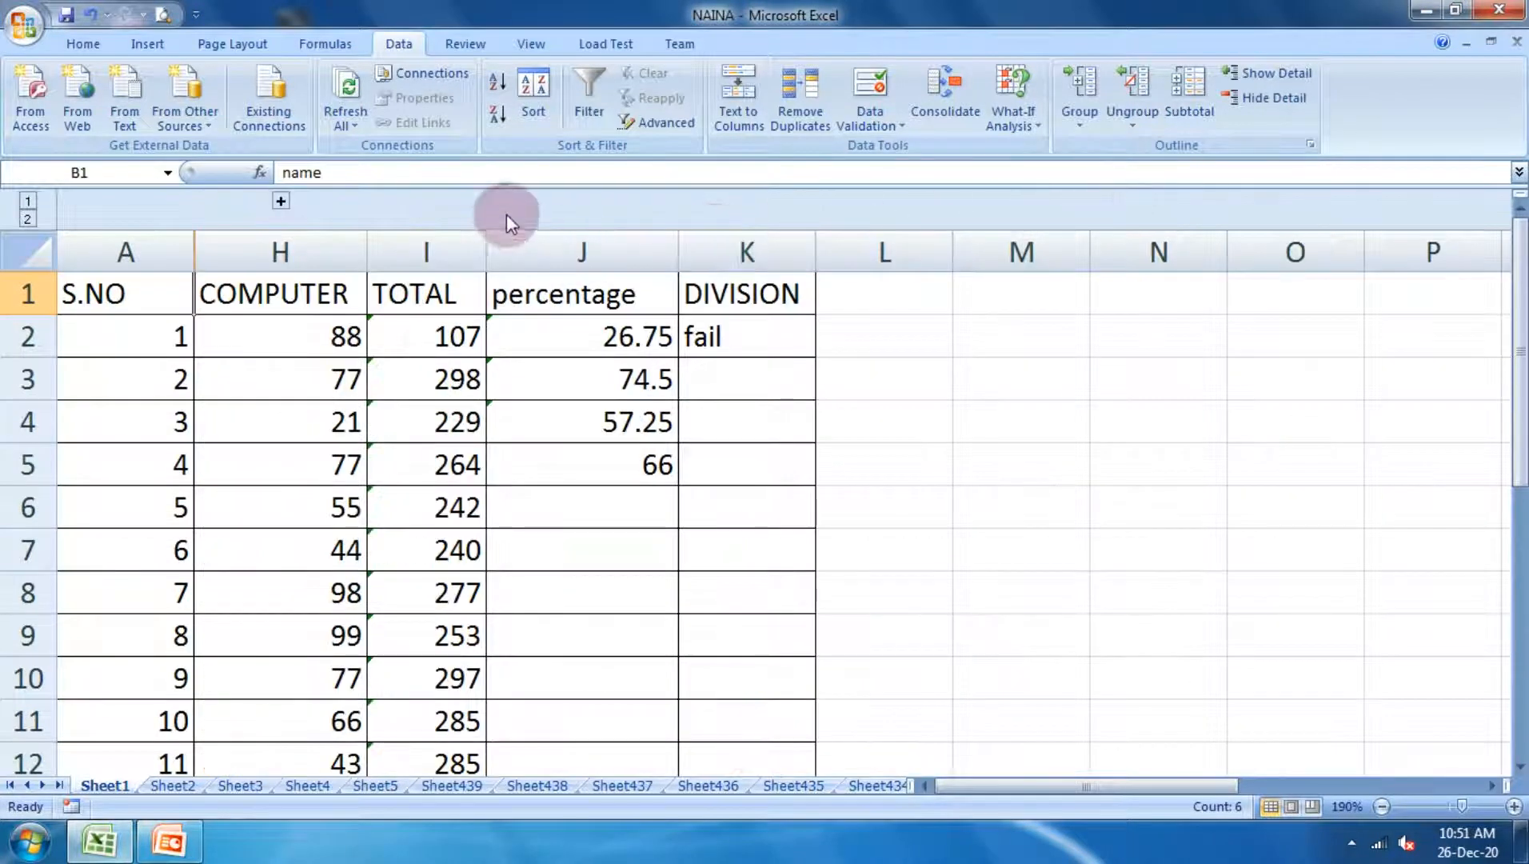
click(281, 201)
click(822, 420)
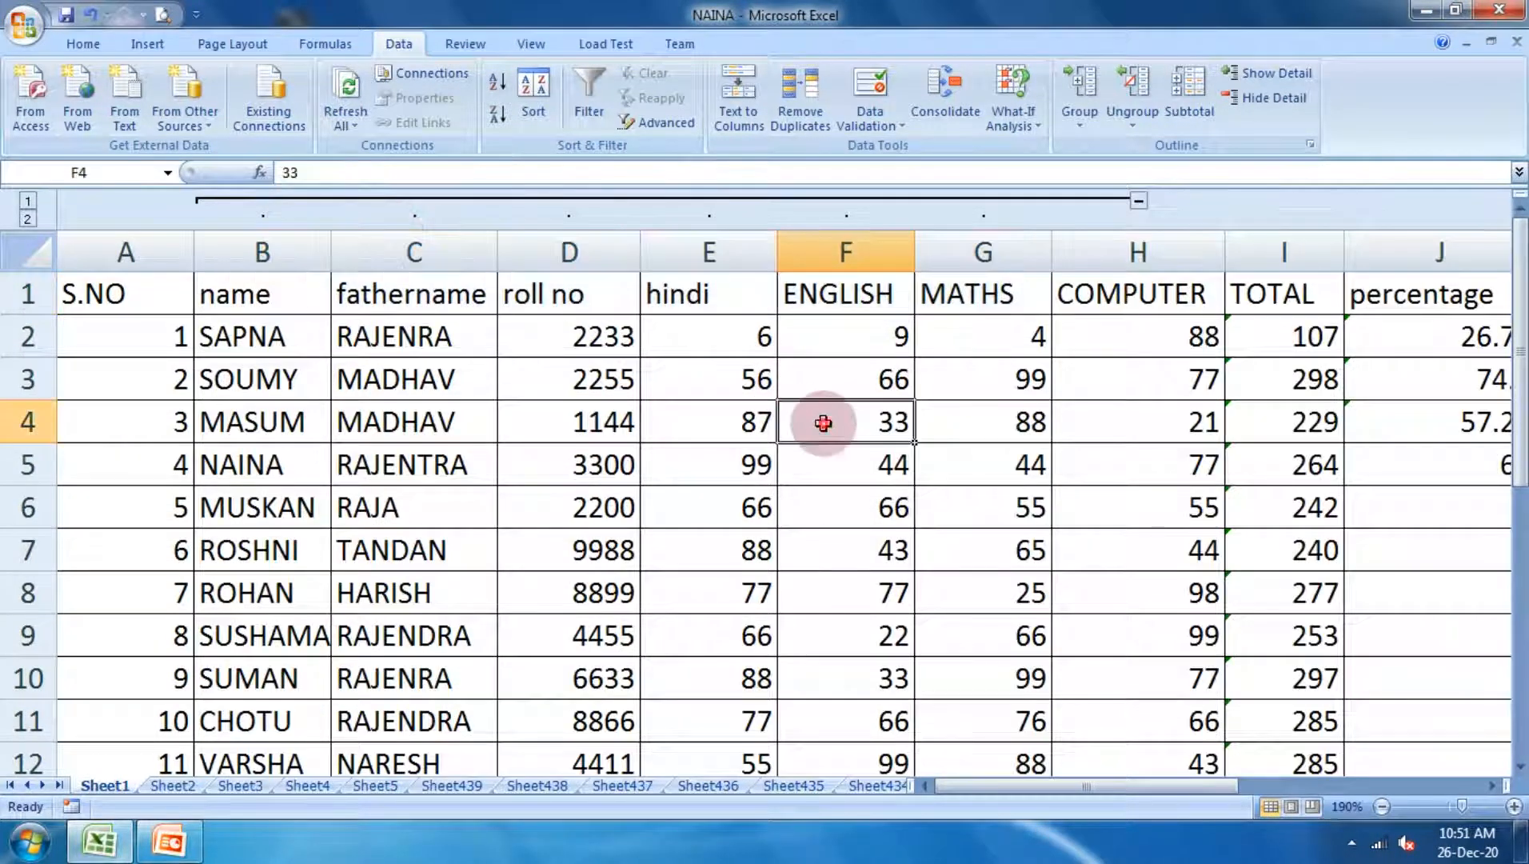
Select header cells A1:H1 and ungroup the columns to remove the outline
click(1087, 300)
drag(1087, 300, 160, 280)
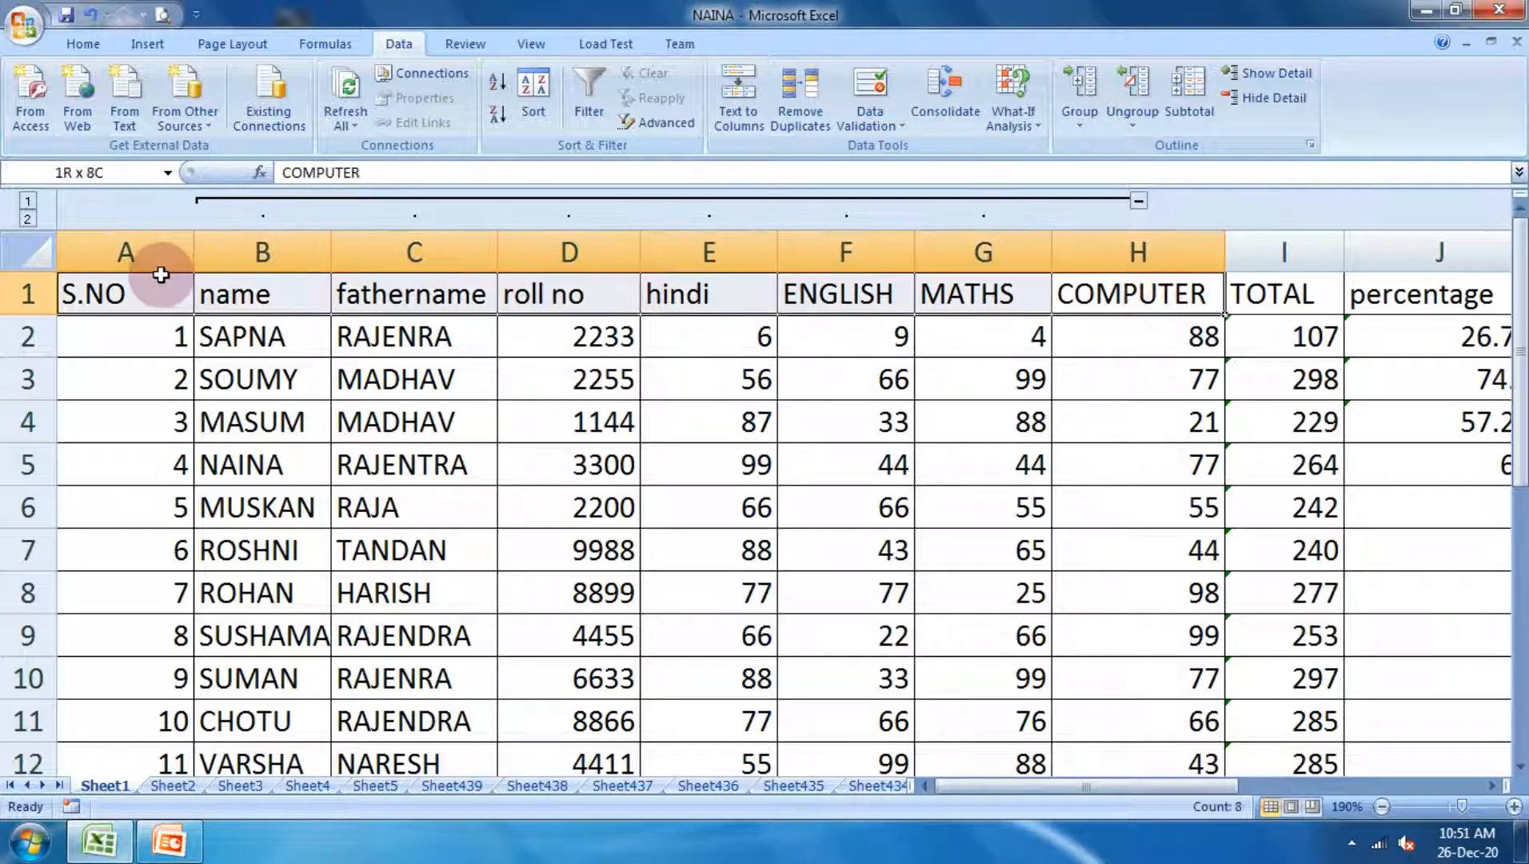
click(1132, 125)
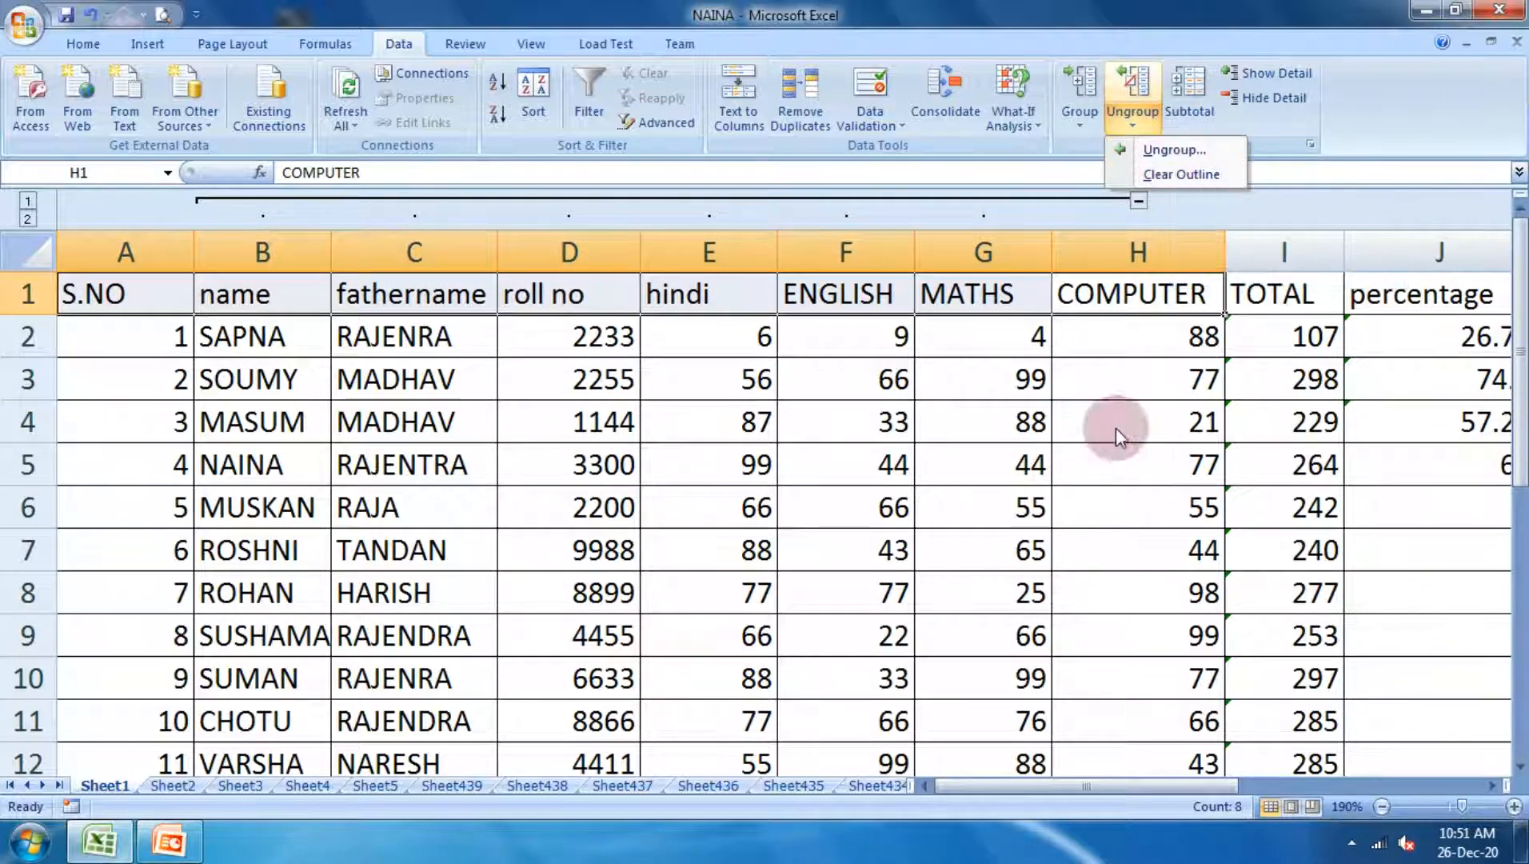
click(1151, 157)
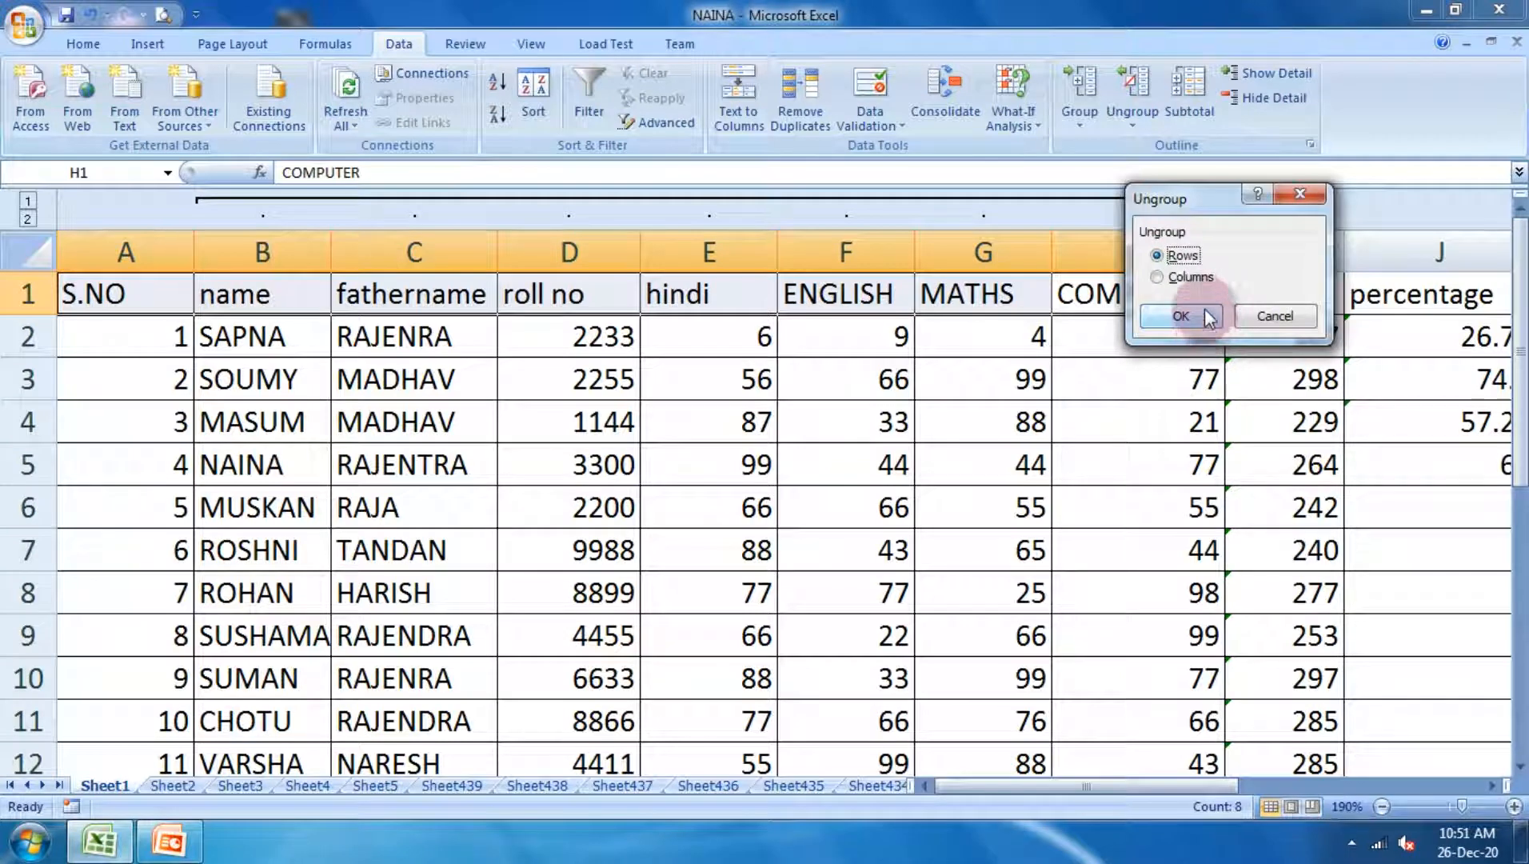
click(1191, 277)
click(1193, 322)
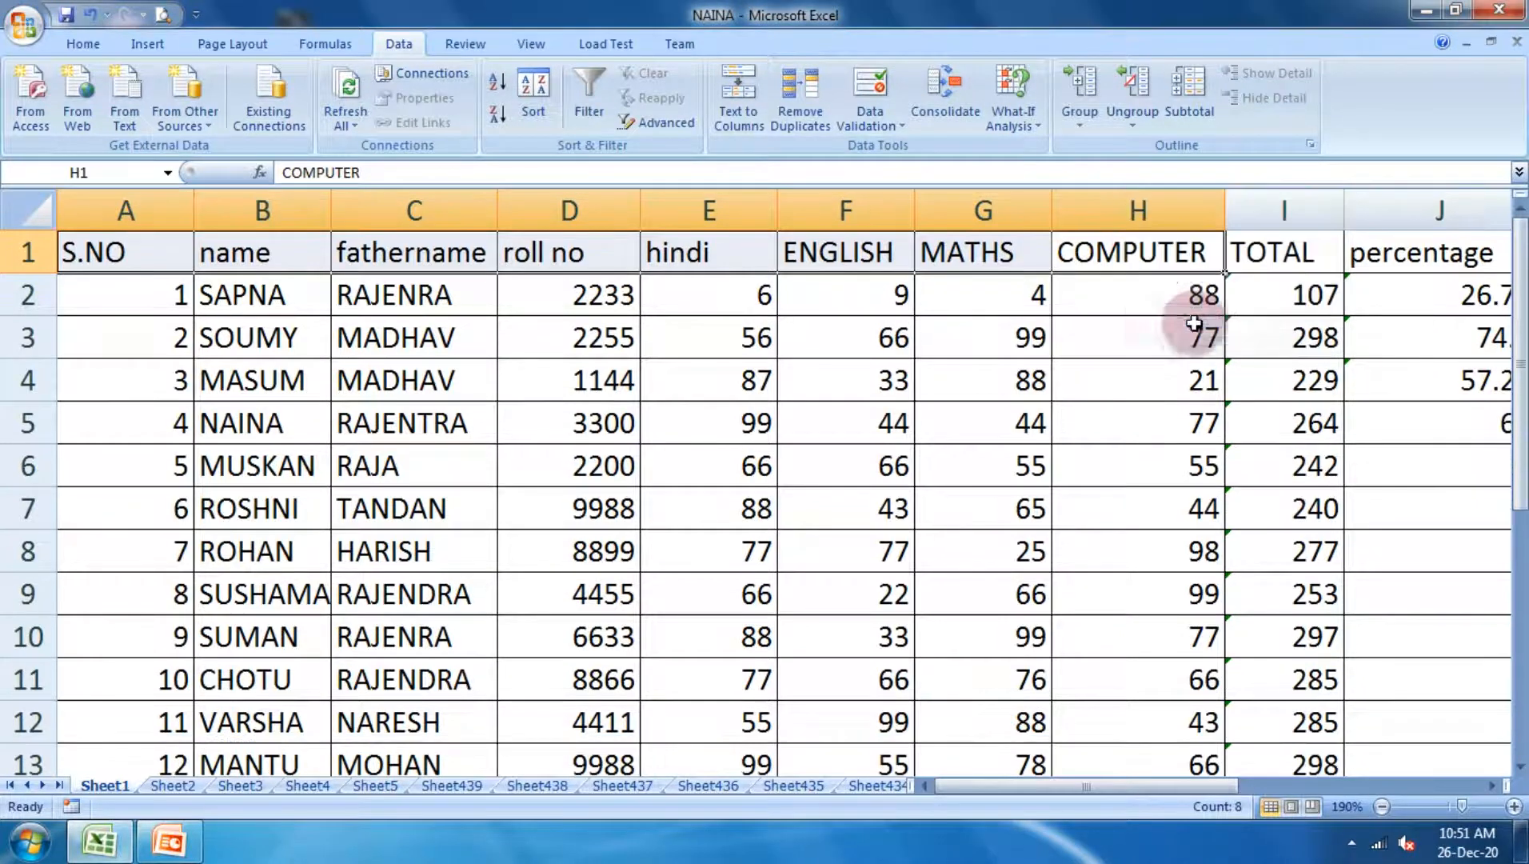
click(1022, 439)
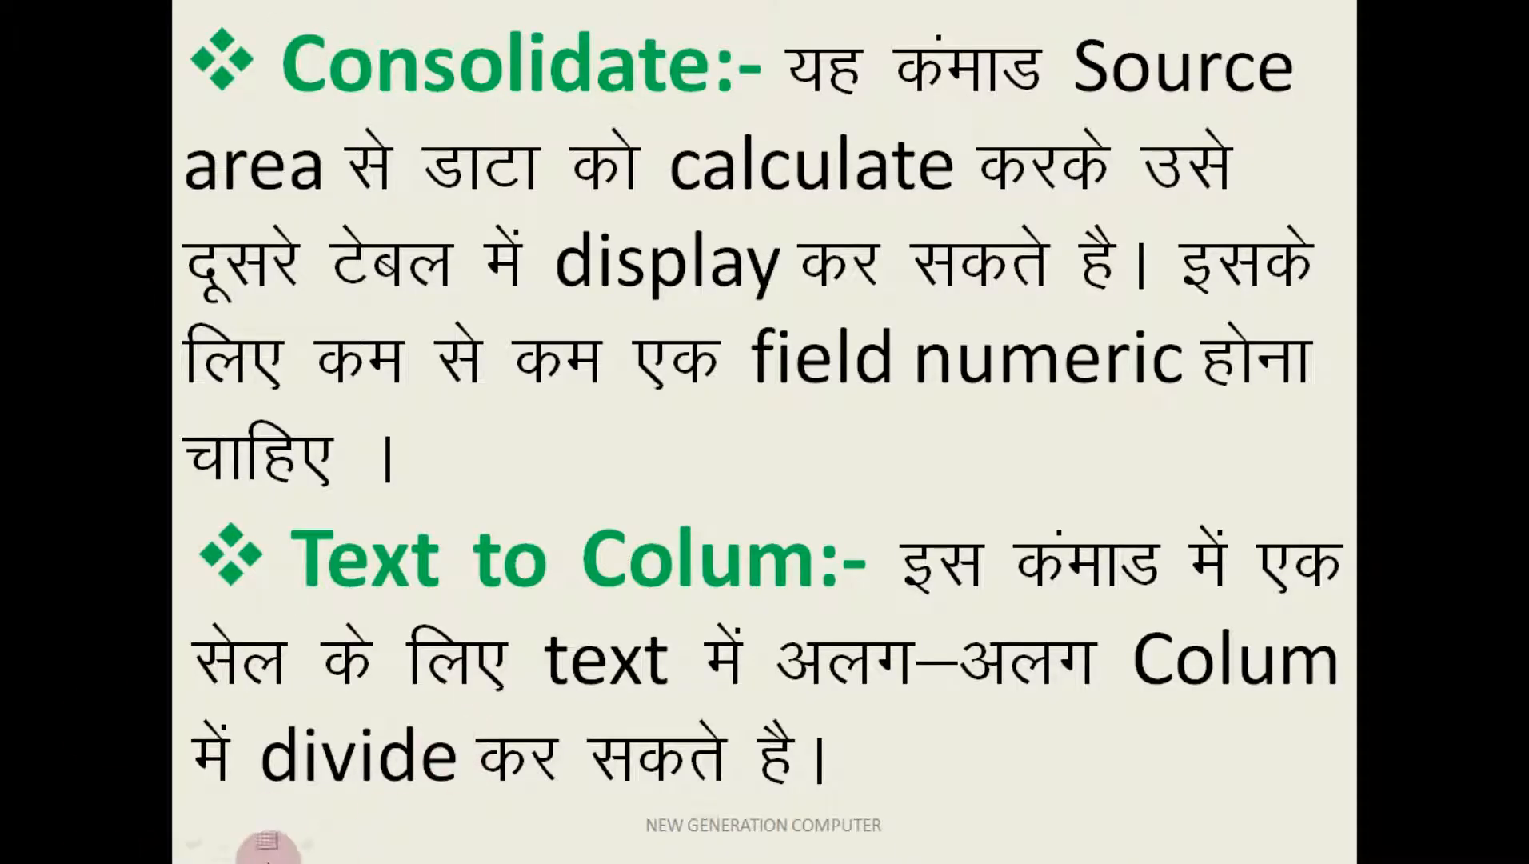
key(super+Tab)
key(super+Tab)
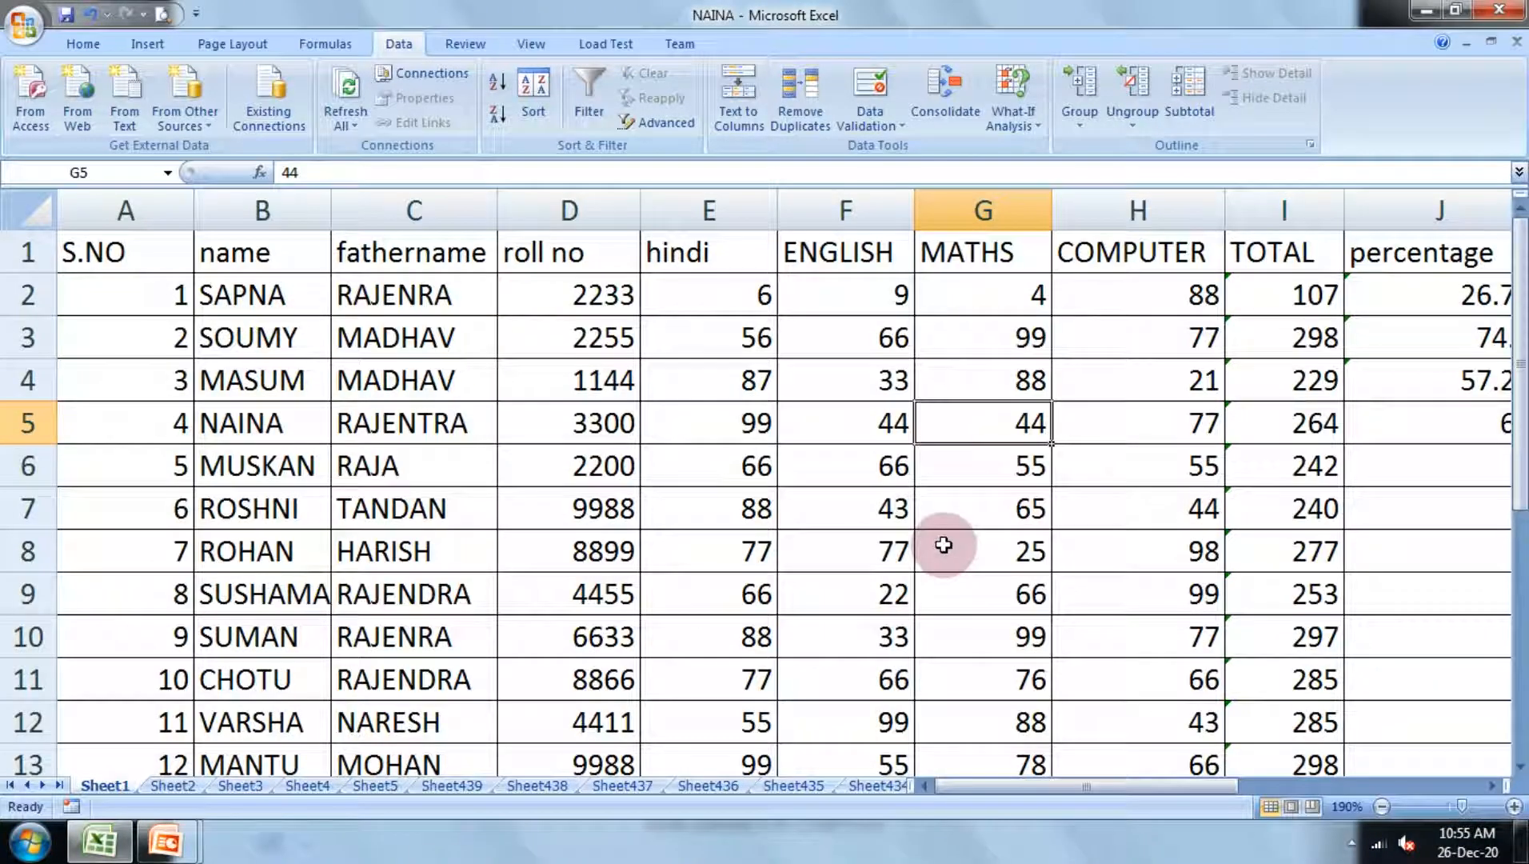
Zoom out to 140% and copy the TOTAL column I1:I16
click(944, 542)
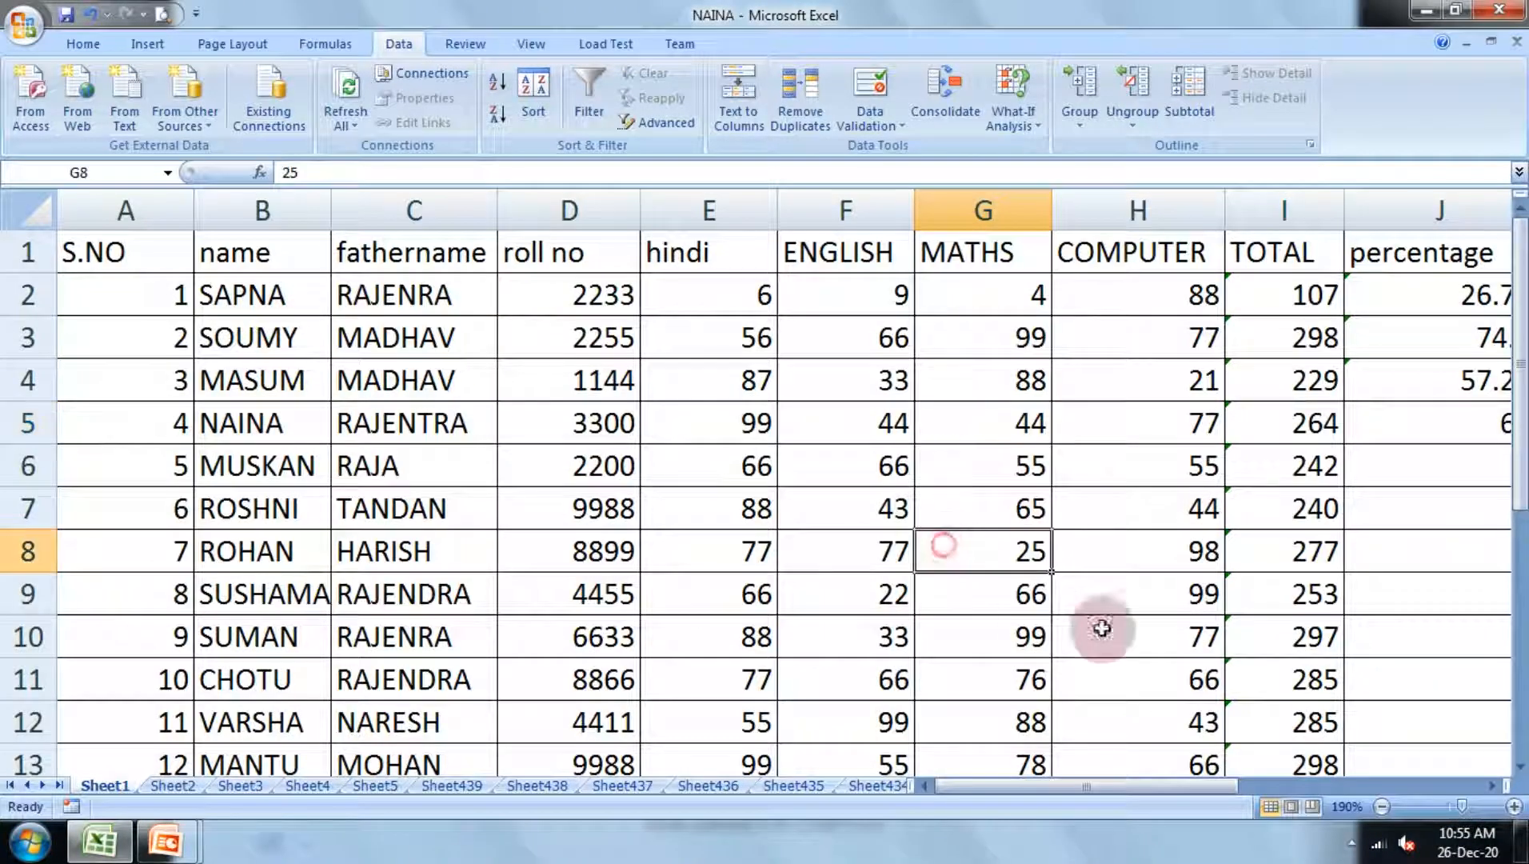
click(1383, 805)
click(1383, 805)
click(1383, 805)
click(1383, 805)
click(1383, 805)
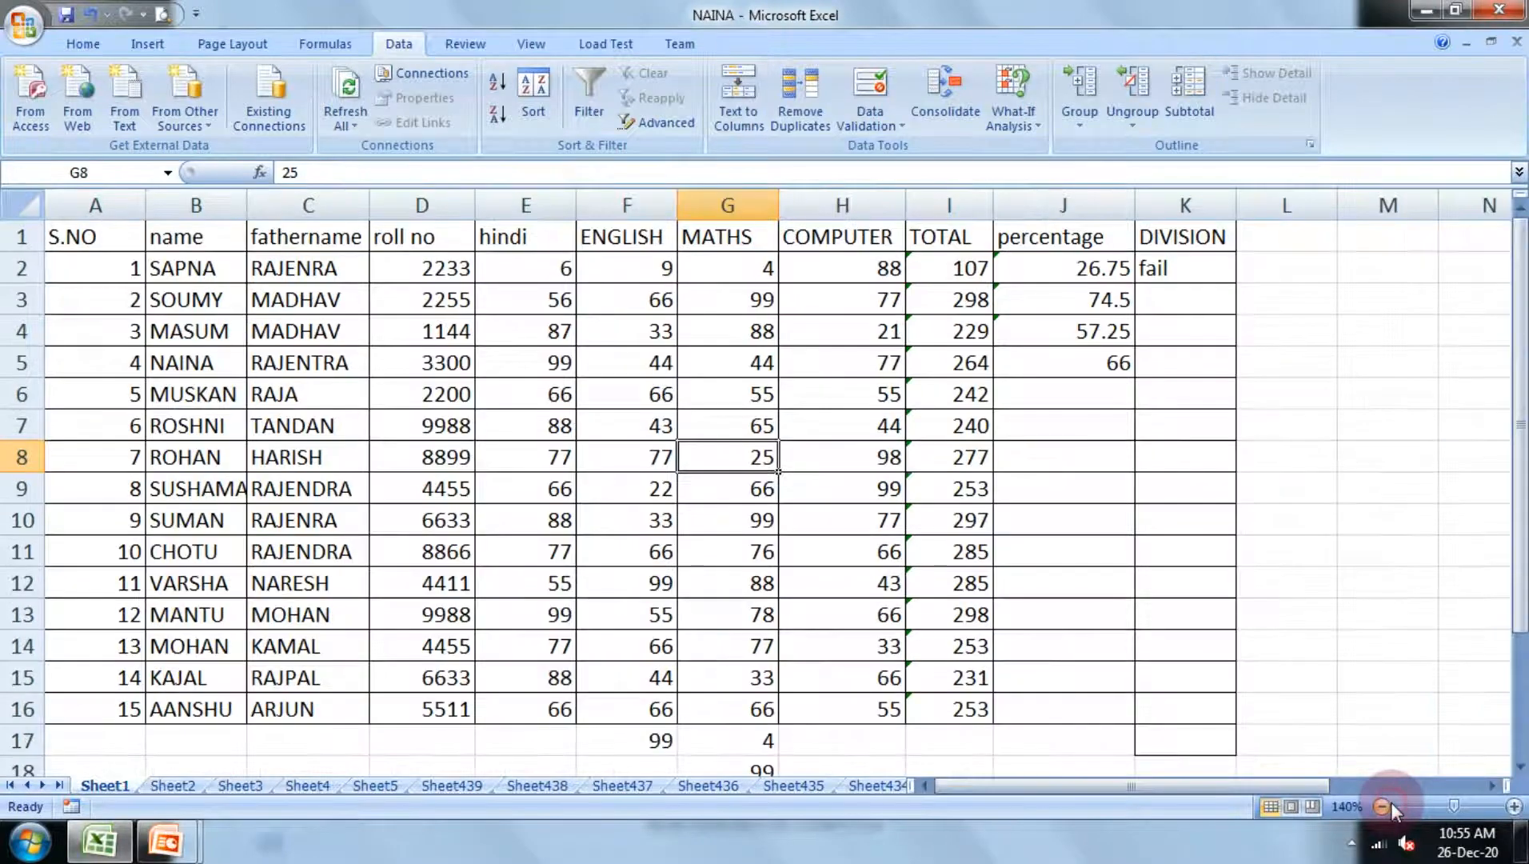
drag(496, 240, 557, 487)
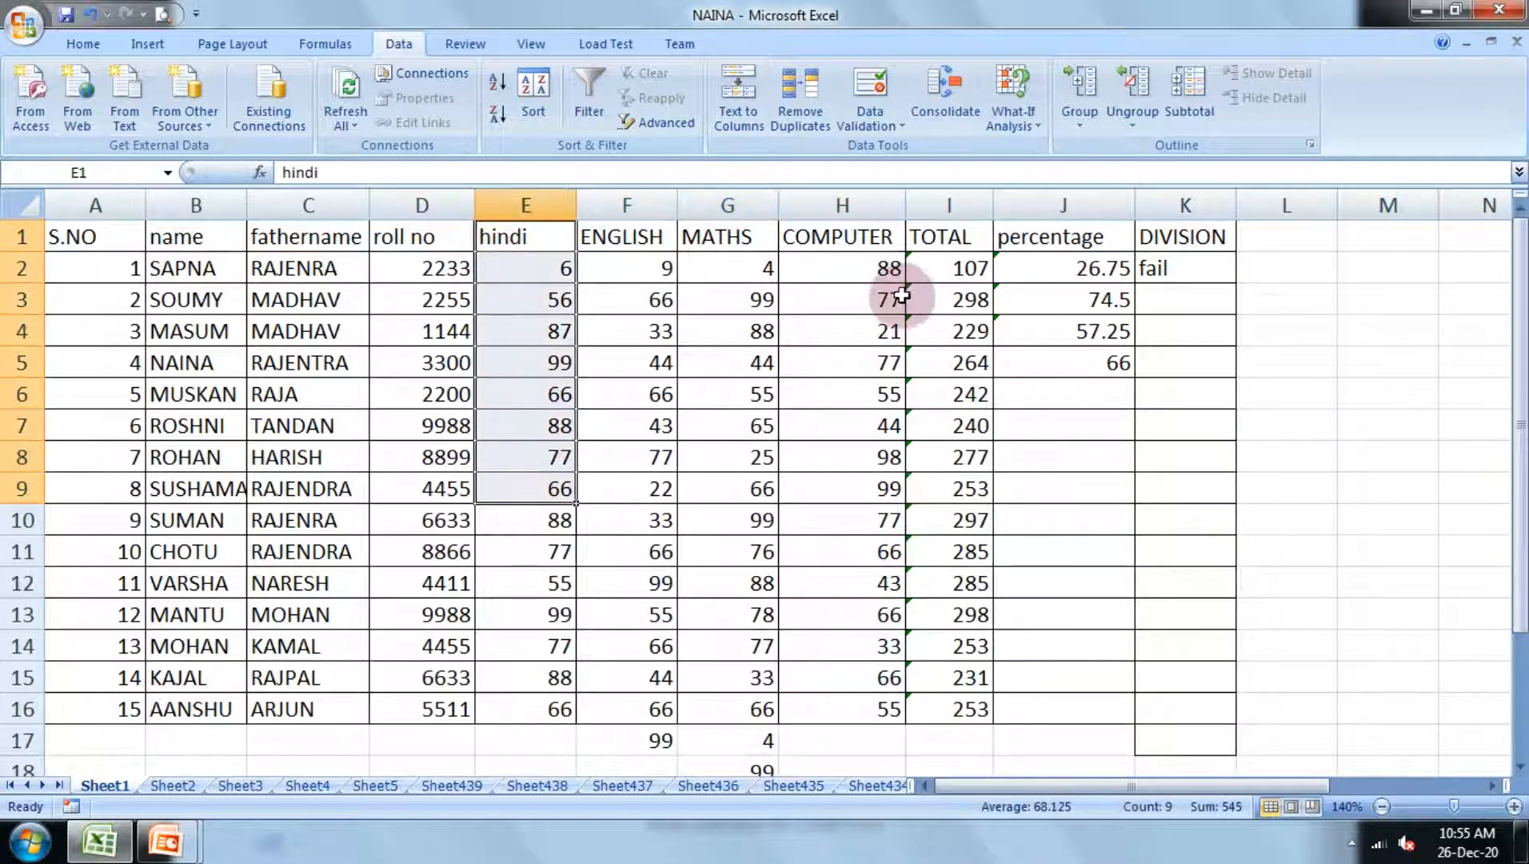
drag(937, 236, 941, 710)
click(84, 45)
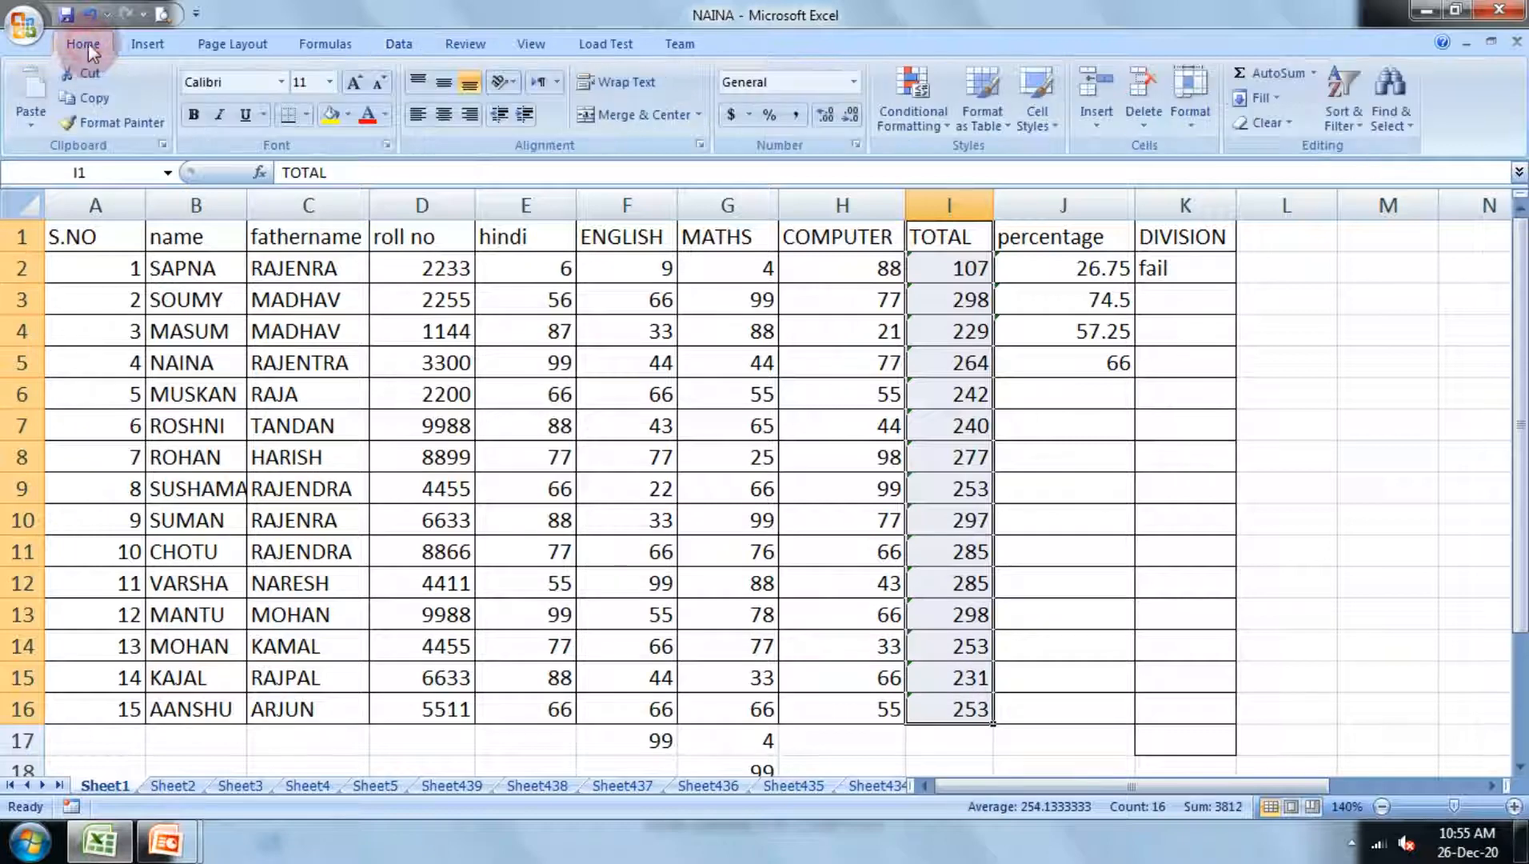
click(94, 98)
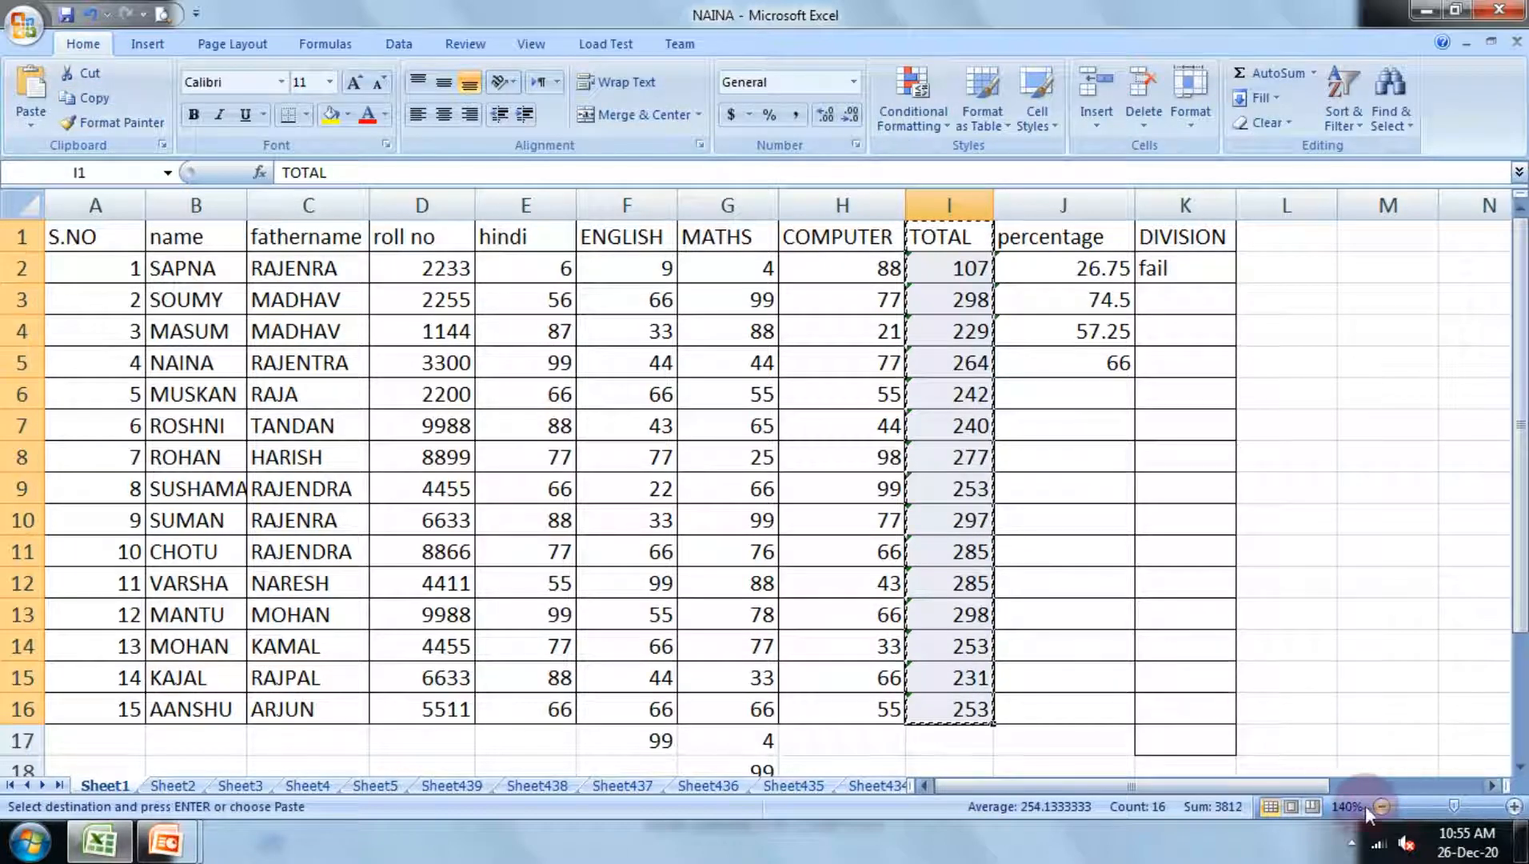
Paste the copied TOTAL column into column M starting at M3
drag(1287, 786, 1347, 786)
click(1185, 299)
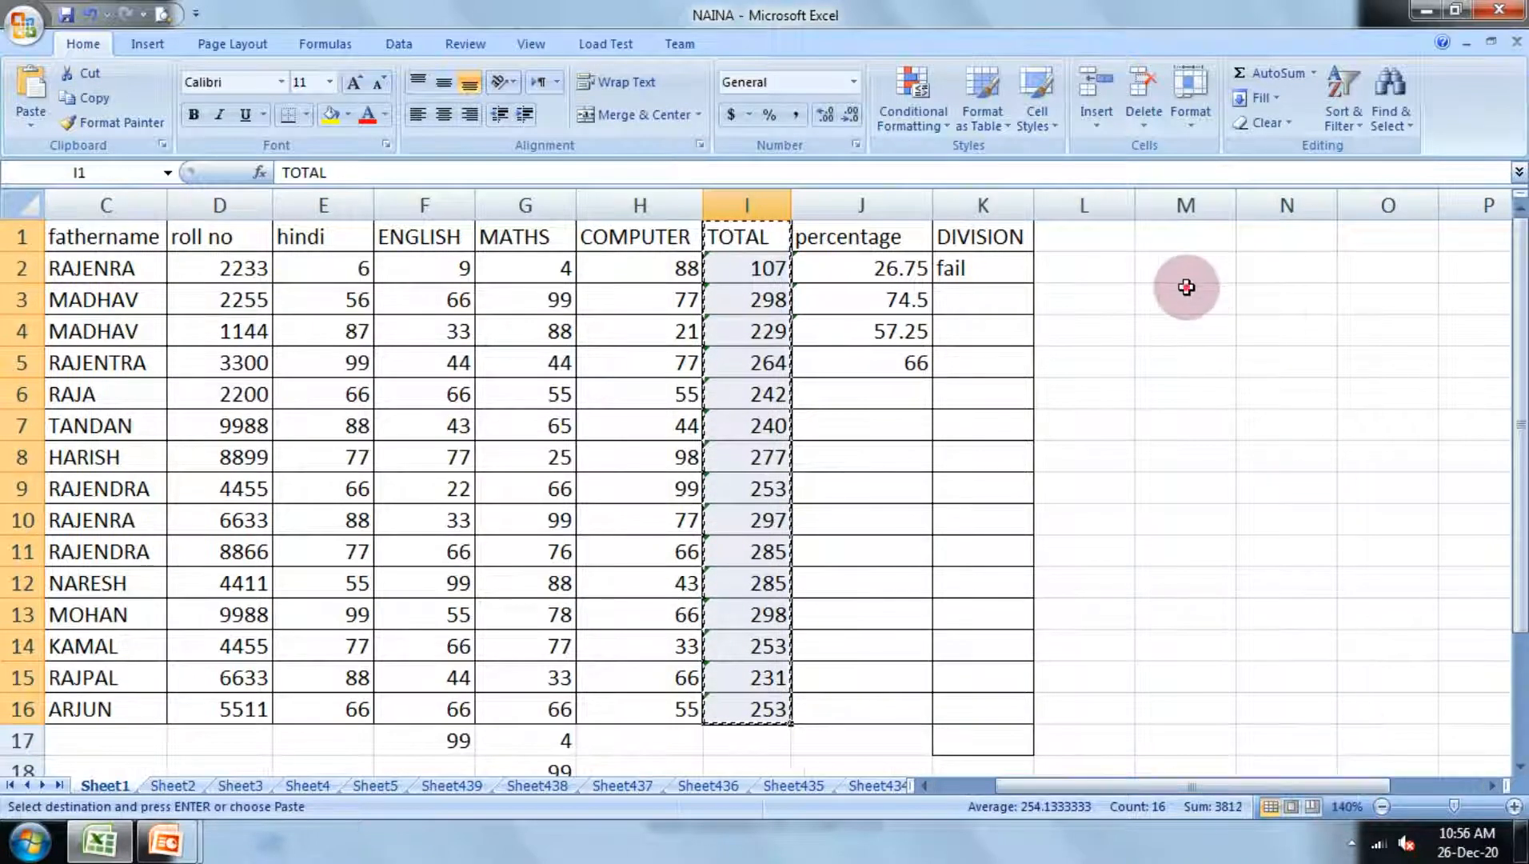
click(29, 128)
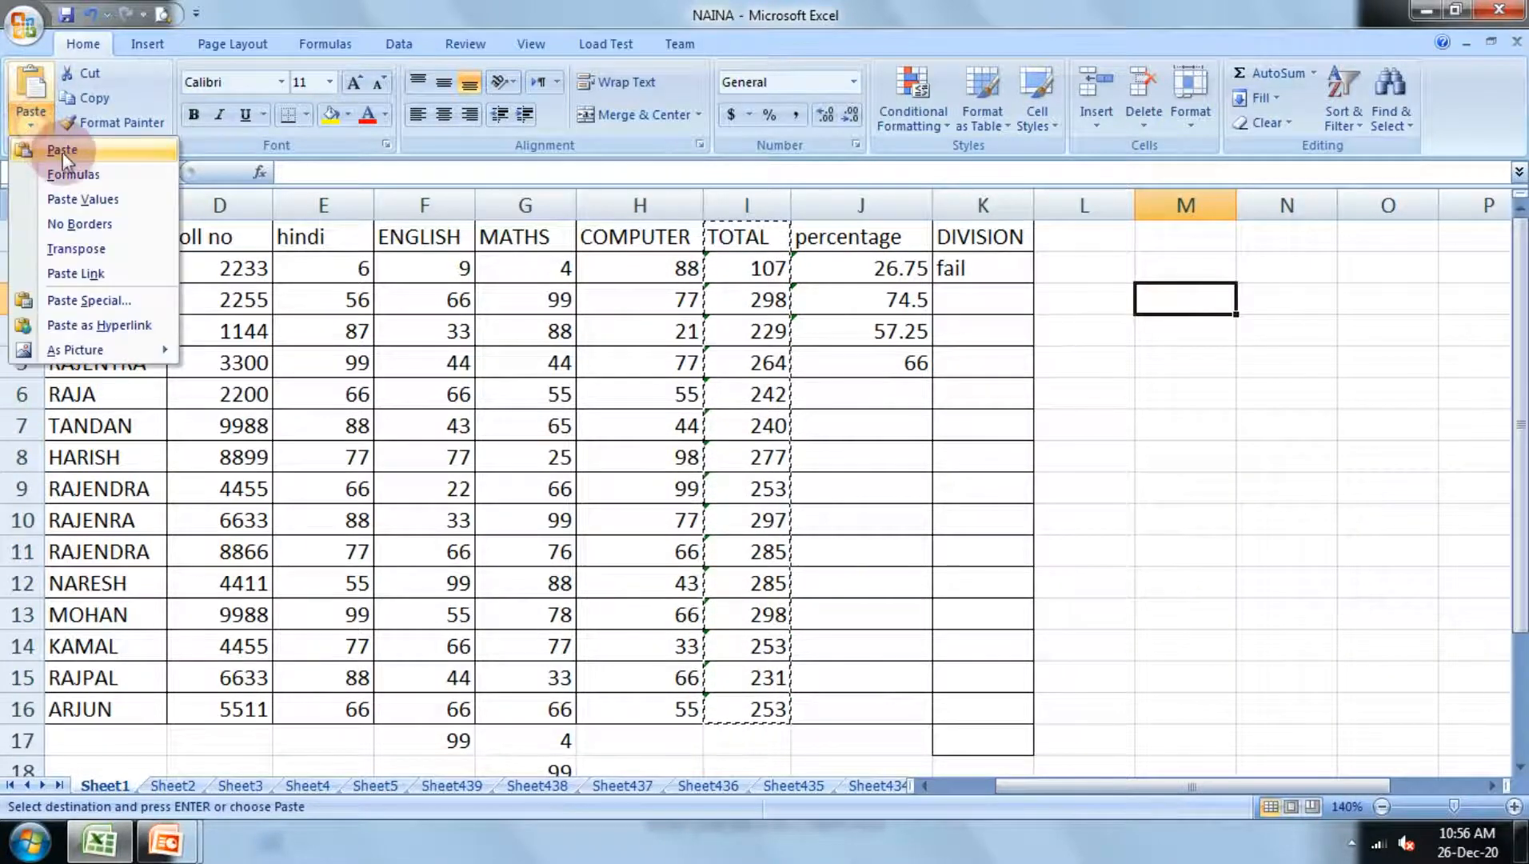
click(62, 152)
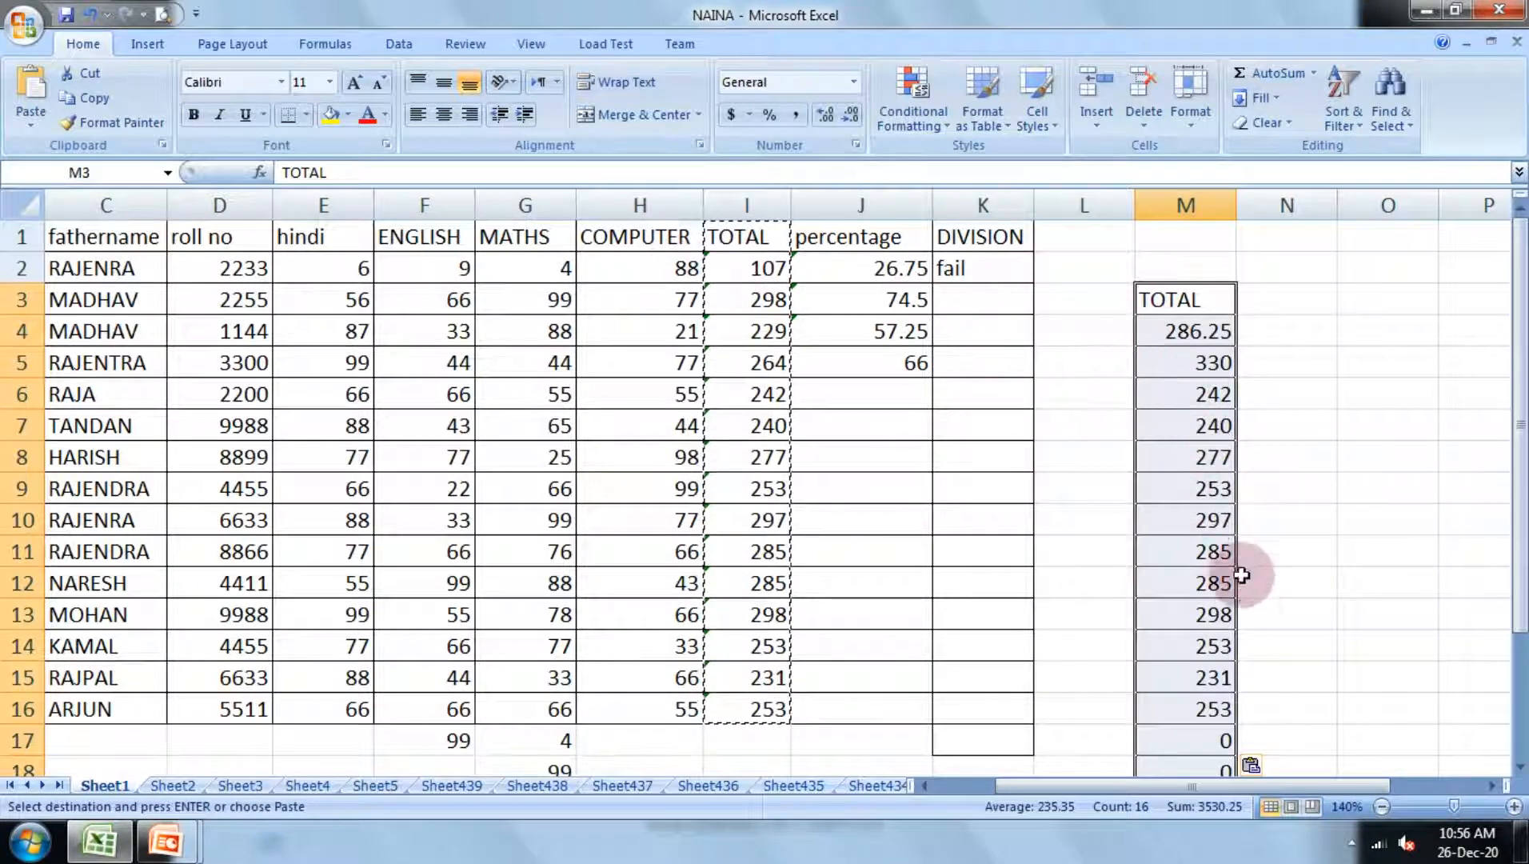
scroll(1247, 600, down, 4)
scroll(1249, 606, up, 2)
scroll(1246, 600, up, 2)
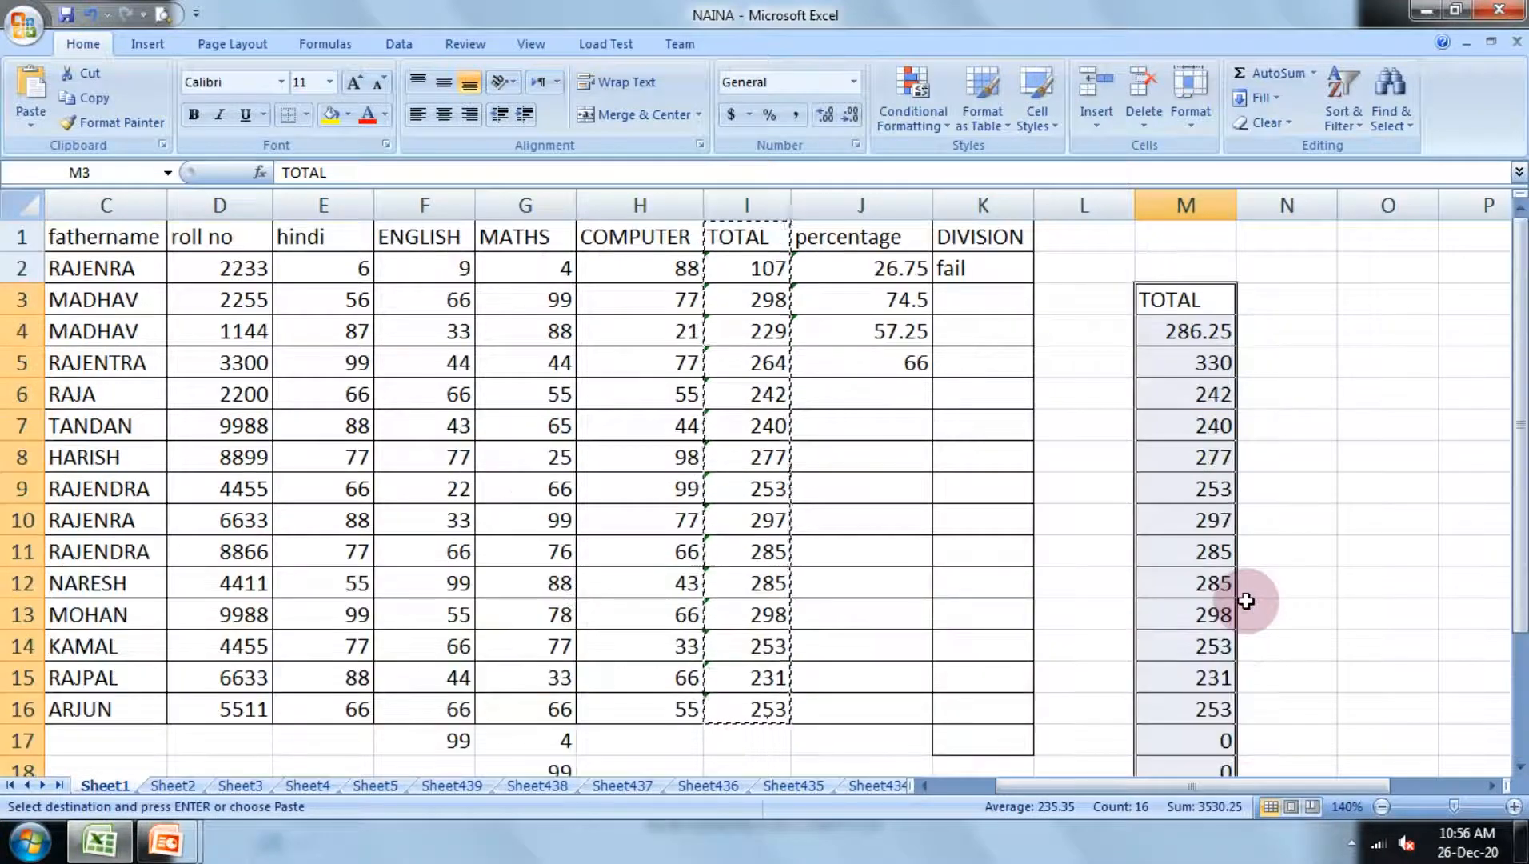
click(892, 268)
Fill the J5 percentage formula down to row 16
click(912, 363)
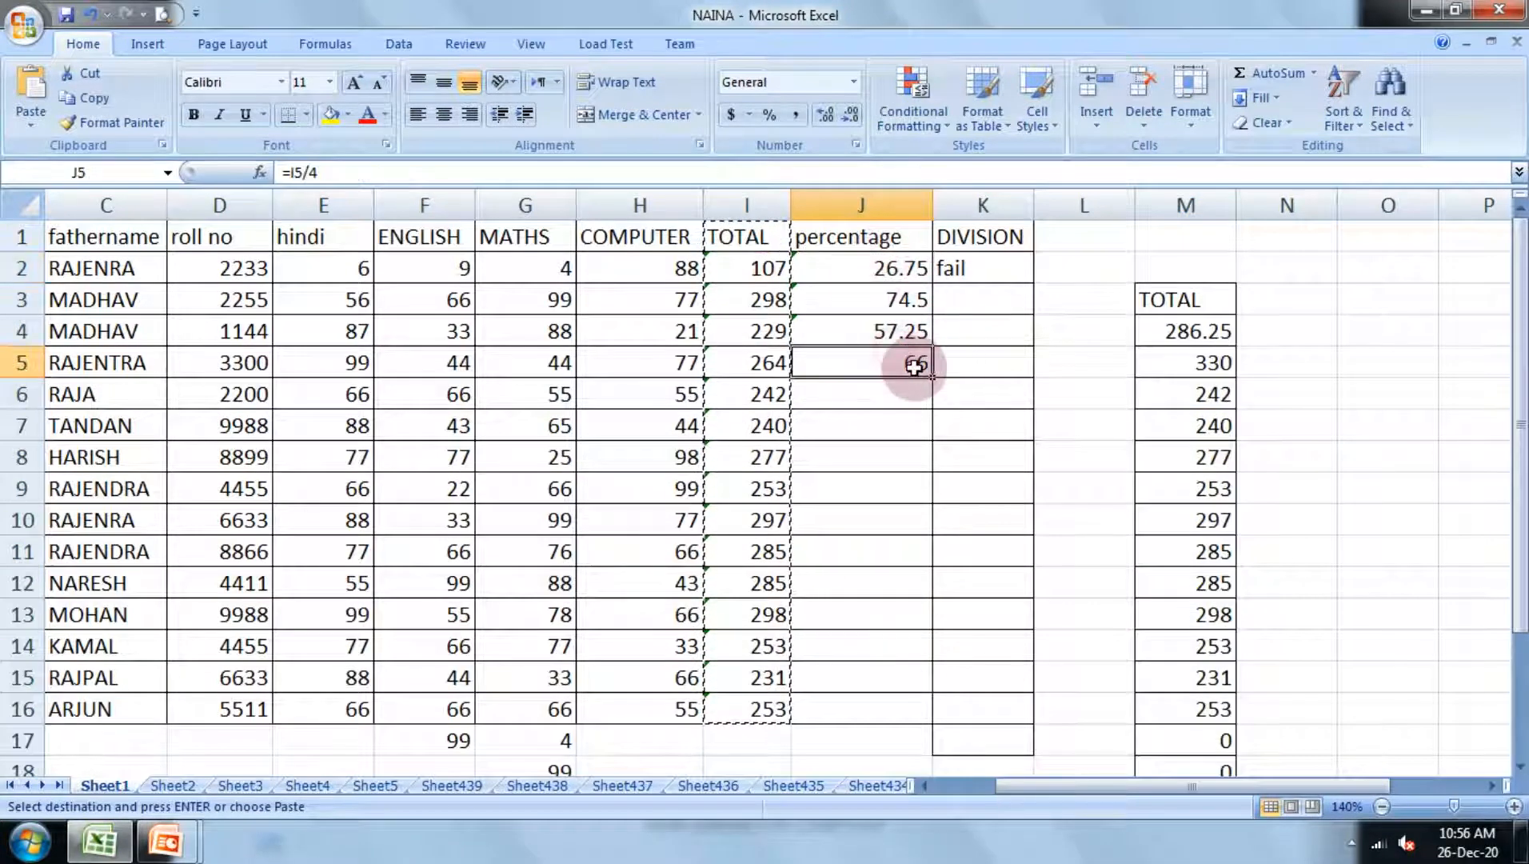
drag(931, 377, 899, 717)
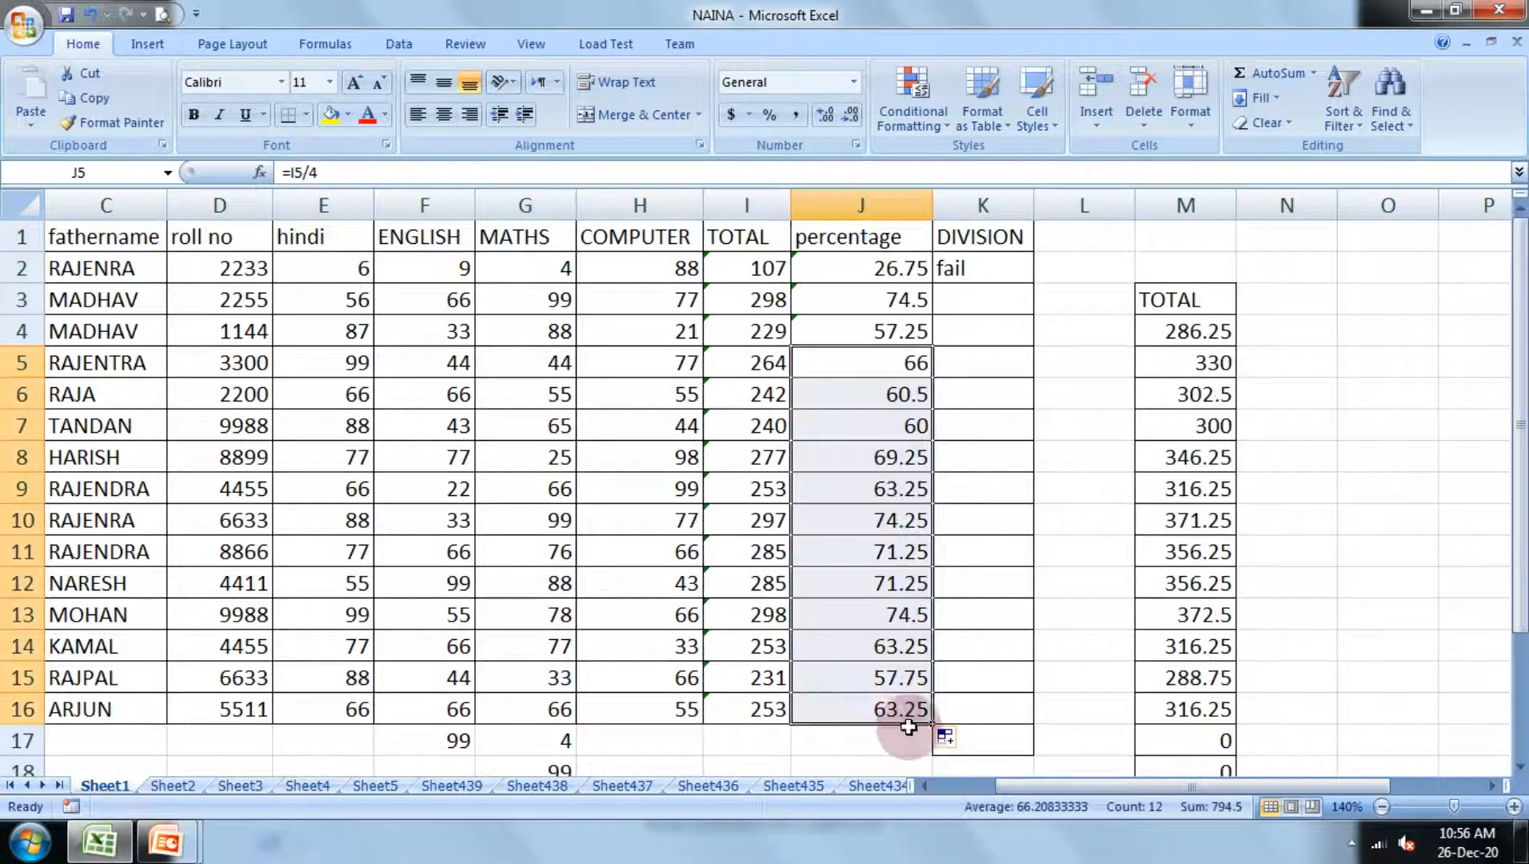
click(1037, 488)
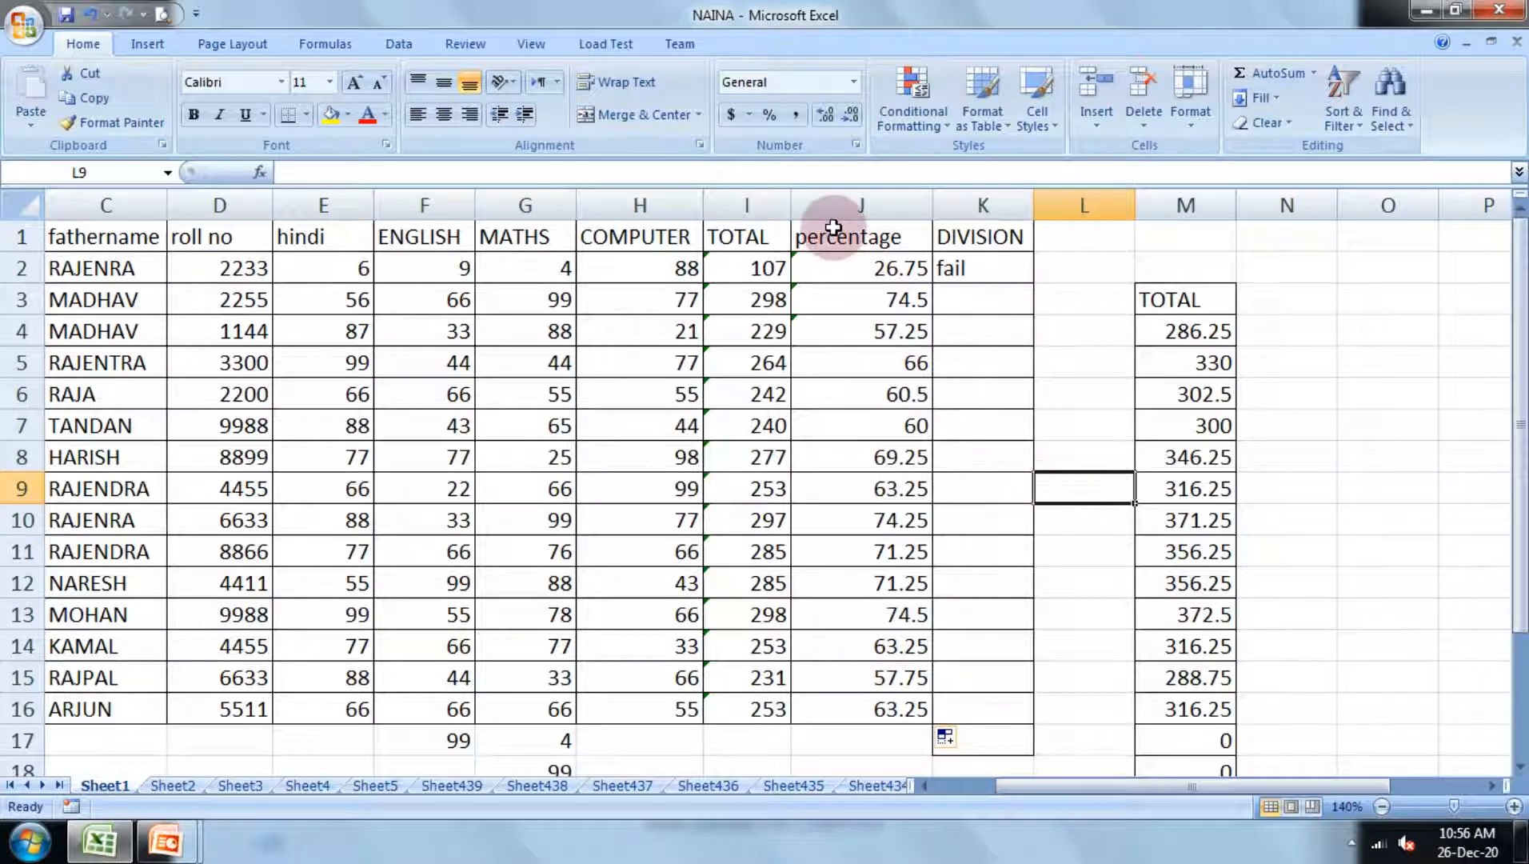
Copy the percentage column J1:J16 and paste it on Sheet2 at M31
drag(849, 237, 904, 709)
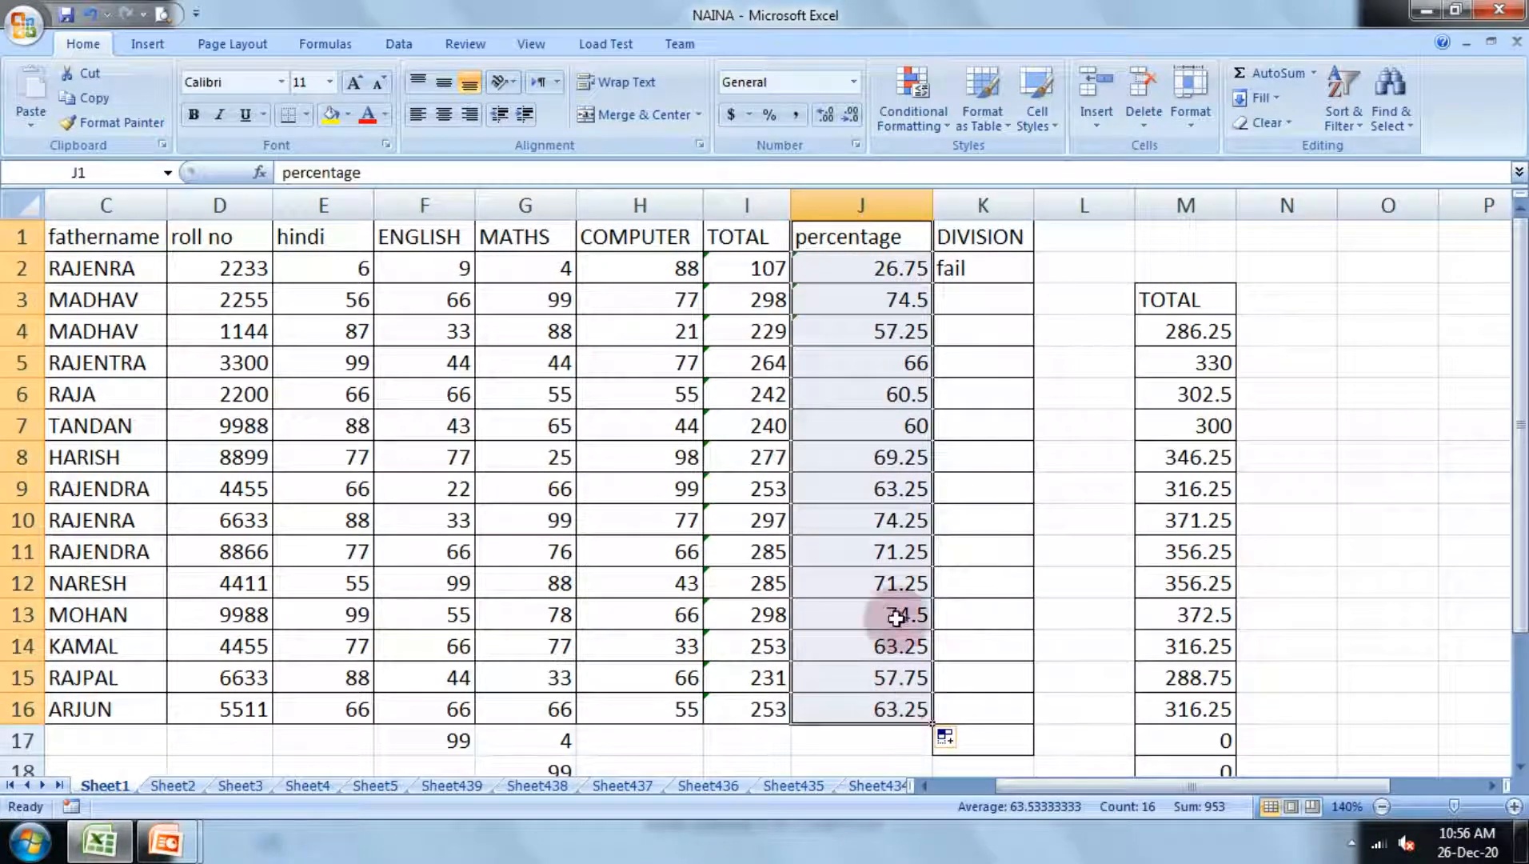
click(92, 100)
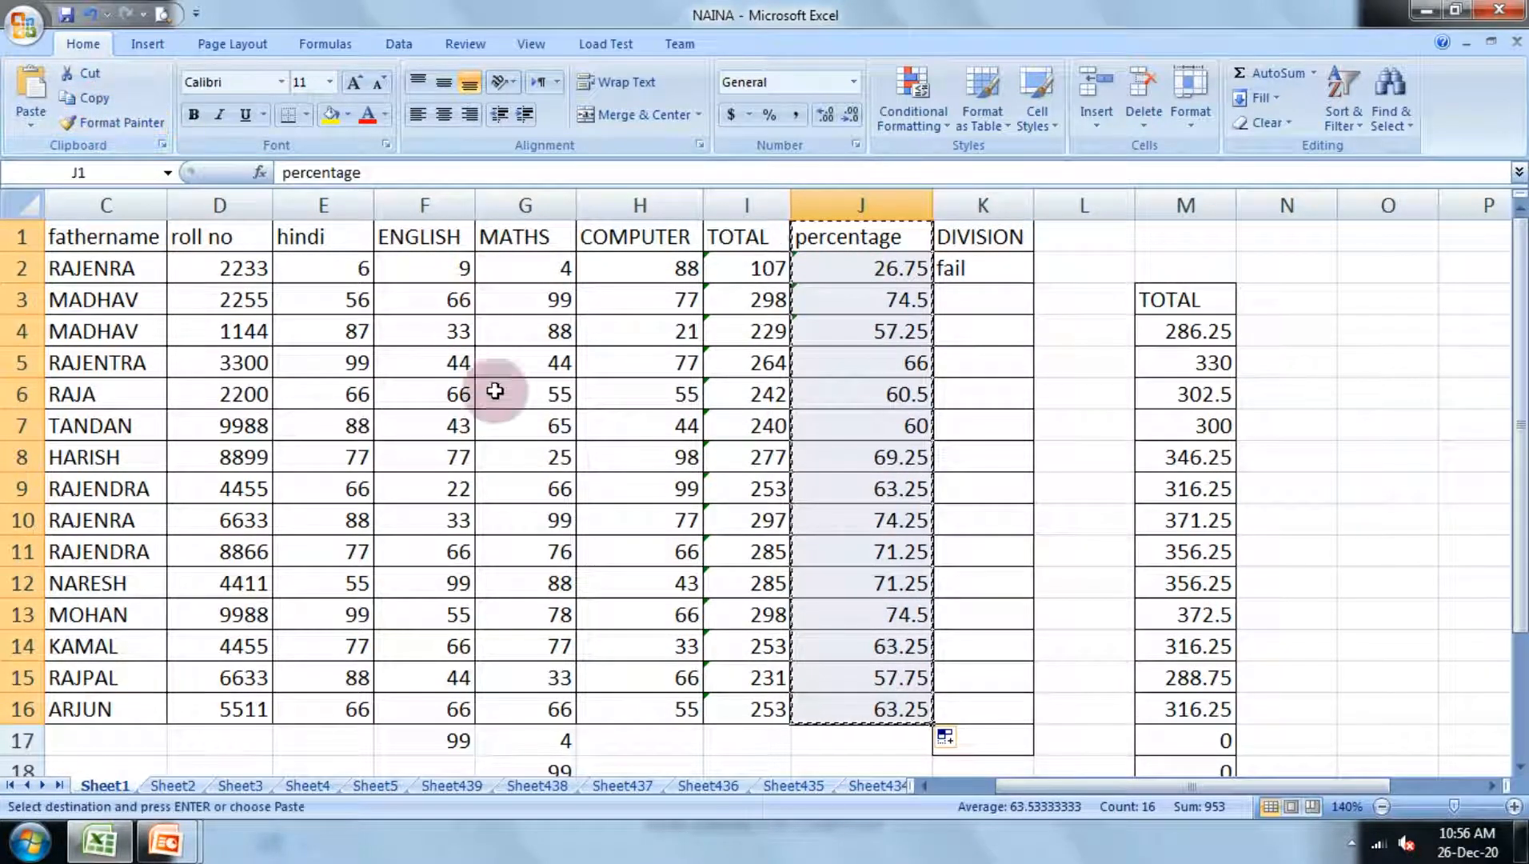
click(172, 785)
click(967, 357)
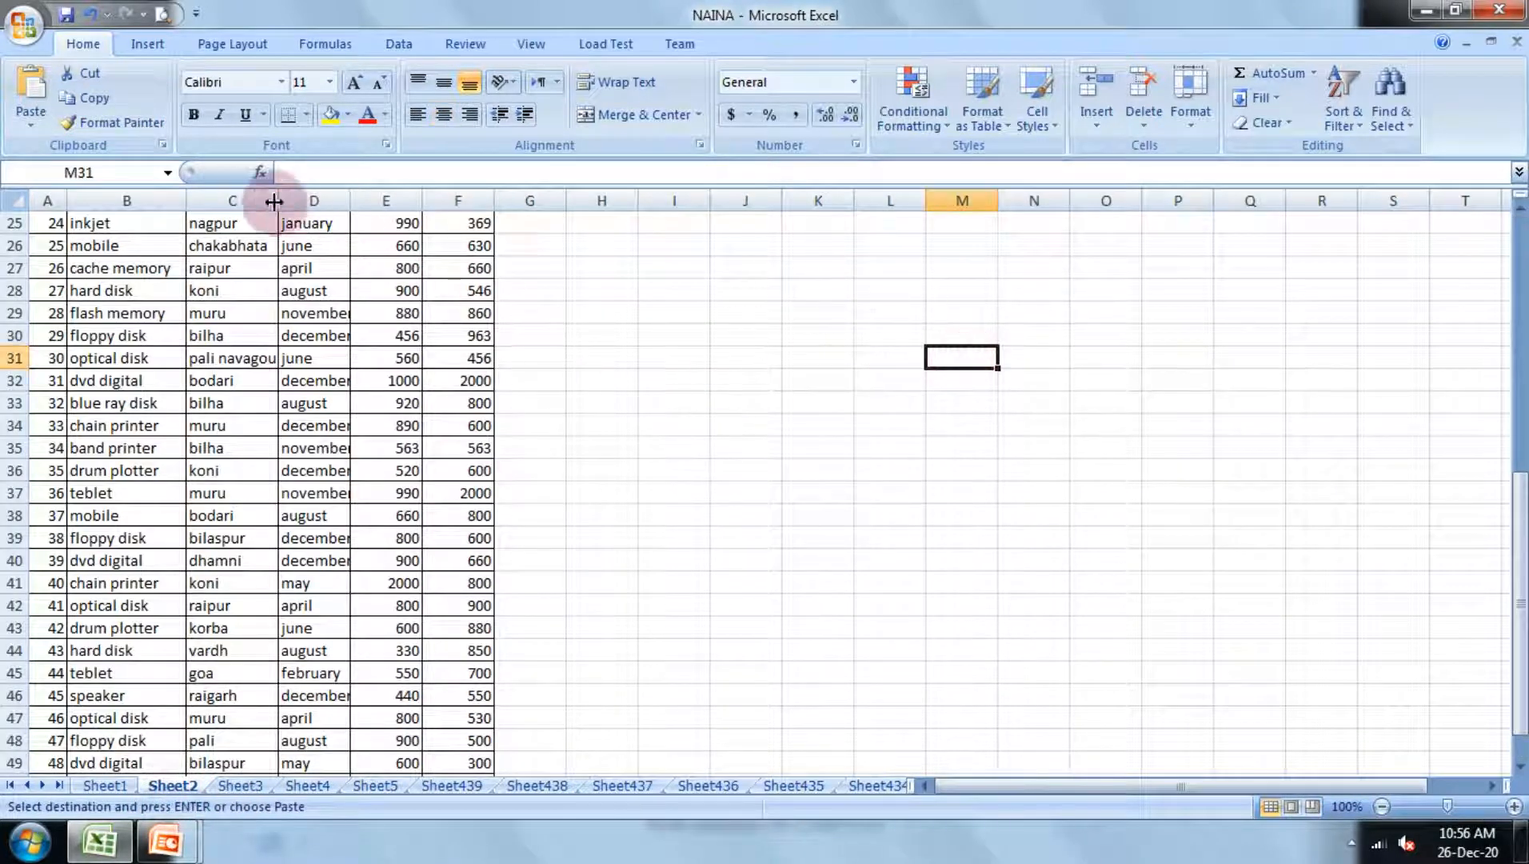
click(30, 120)
click(59, 151)
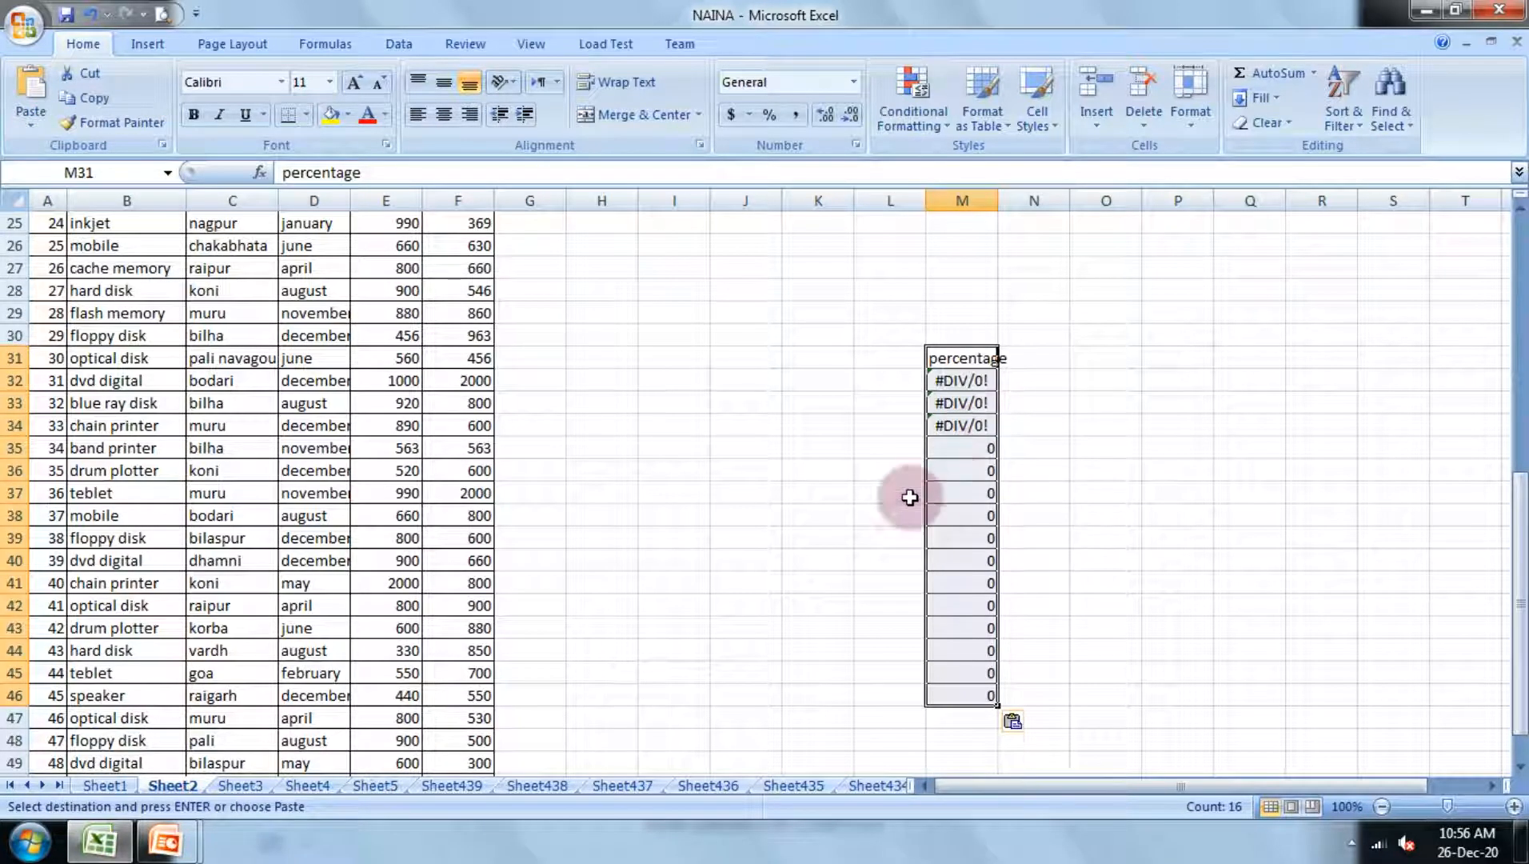
Paste the percentage column on Sheet1 at K22, where it shows #DIV/0! and 0
click(105, 786)
scroll(1171, 563, down, 6)
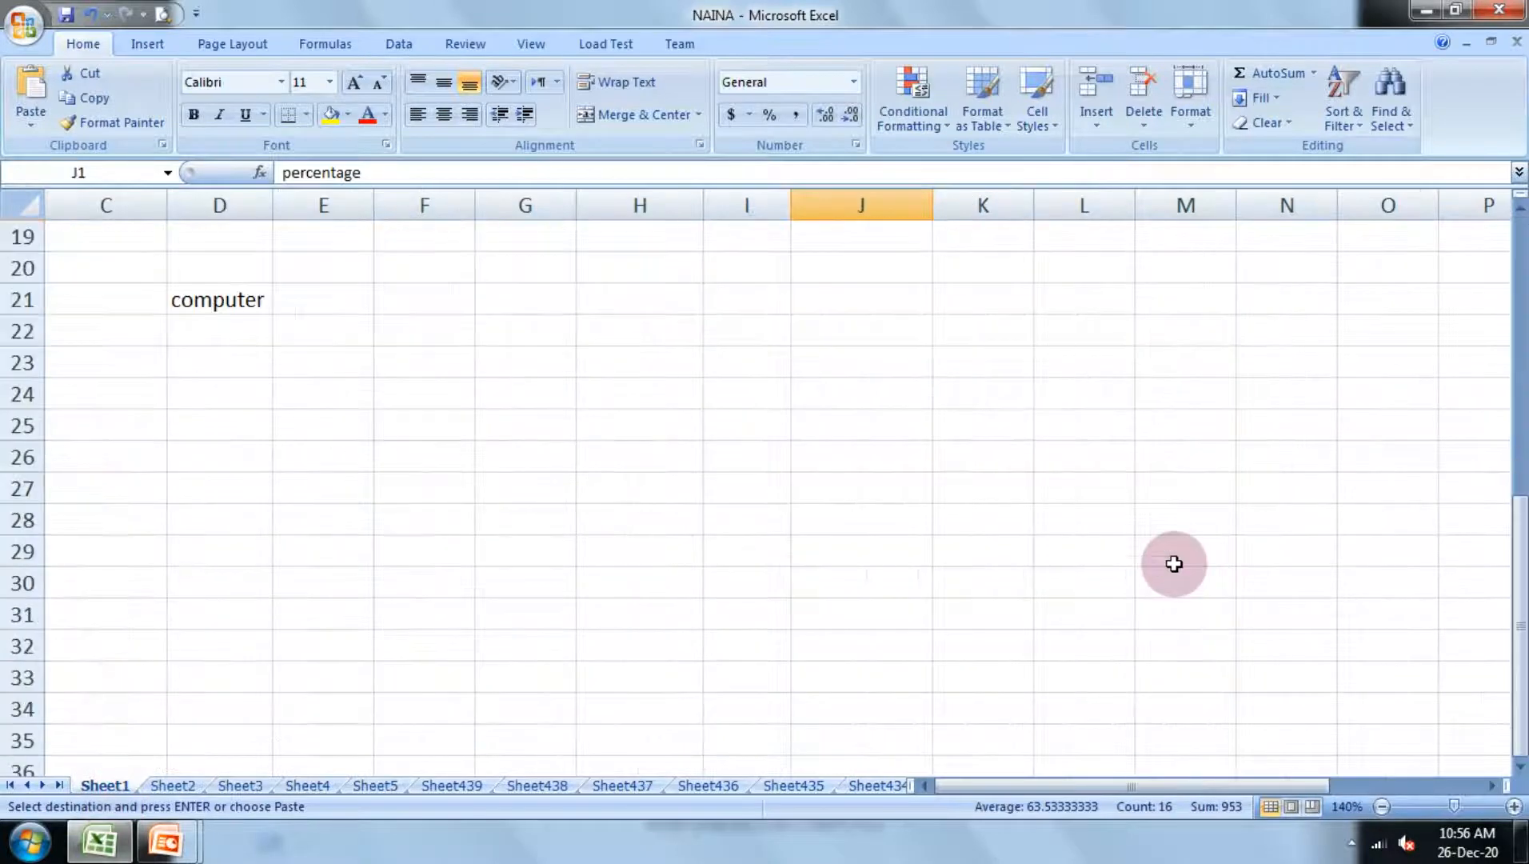
scroll(1150, 553, up, 4)
click(950, 702)
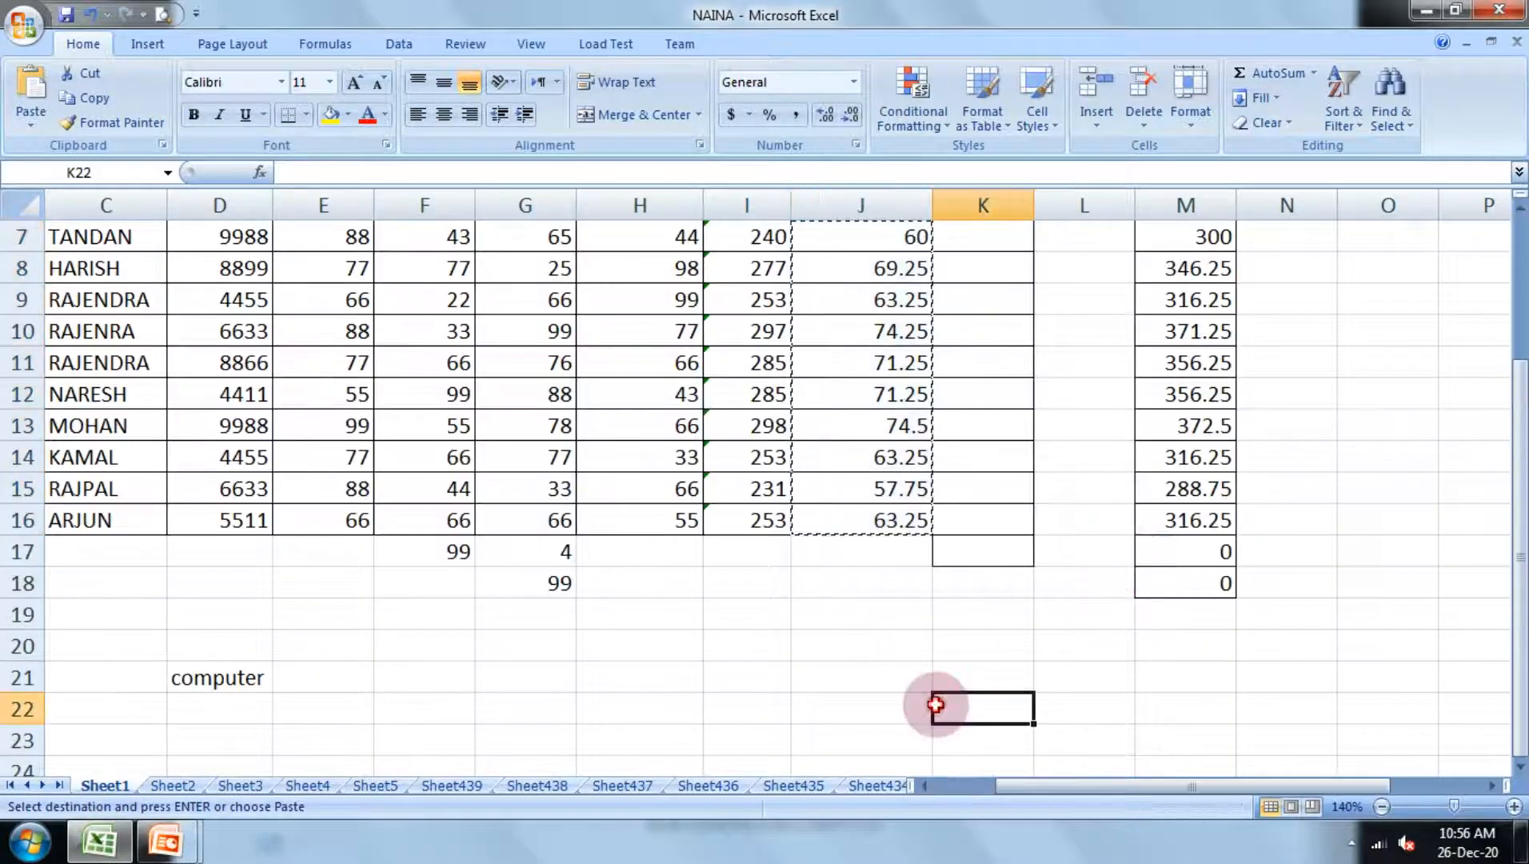
click(30, 119)
click(58, 151)
scroll(560, 392, down, 4)
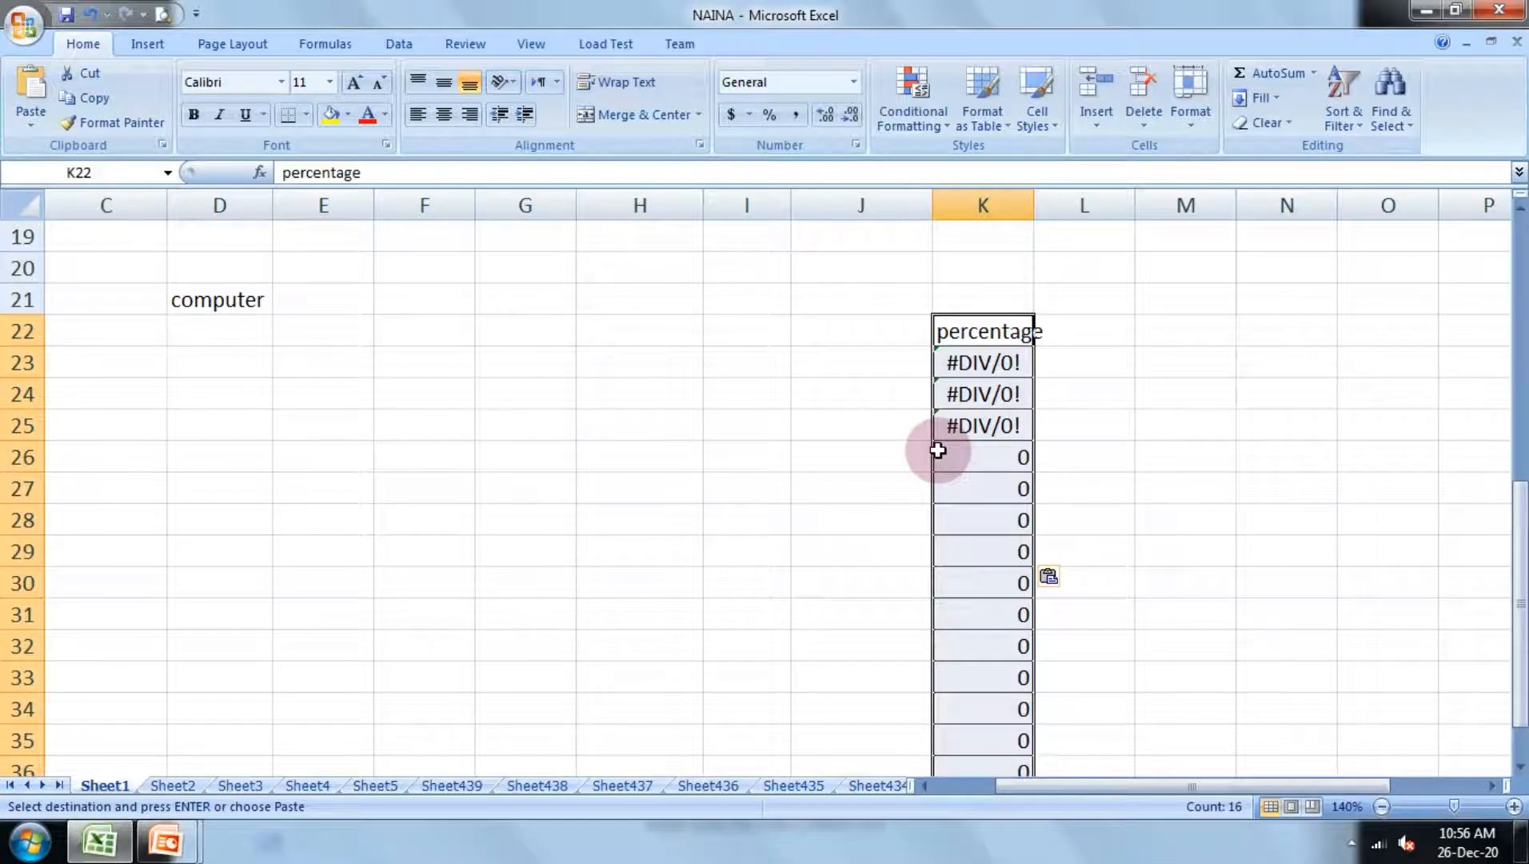
scroll(937, 450, up, 6)
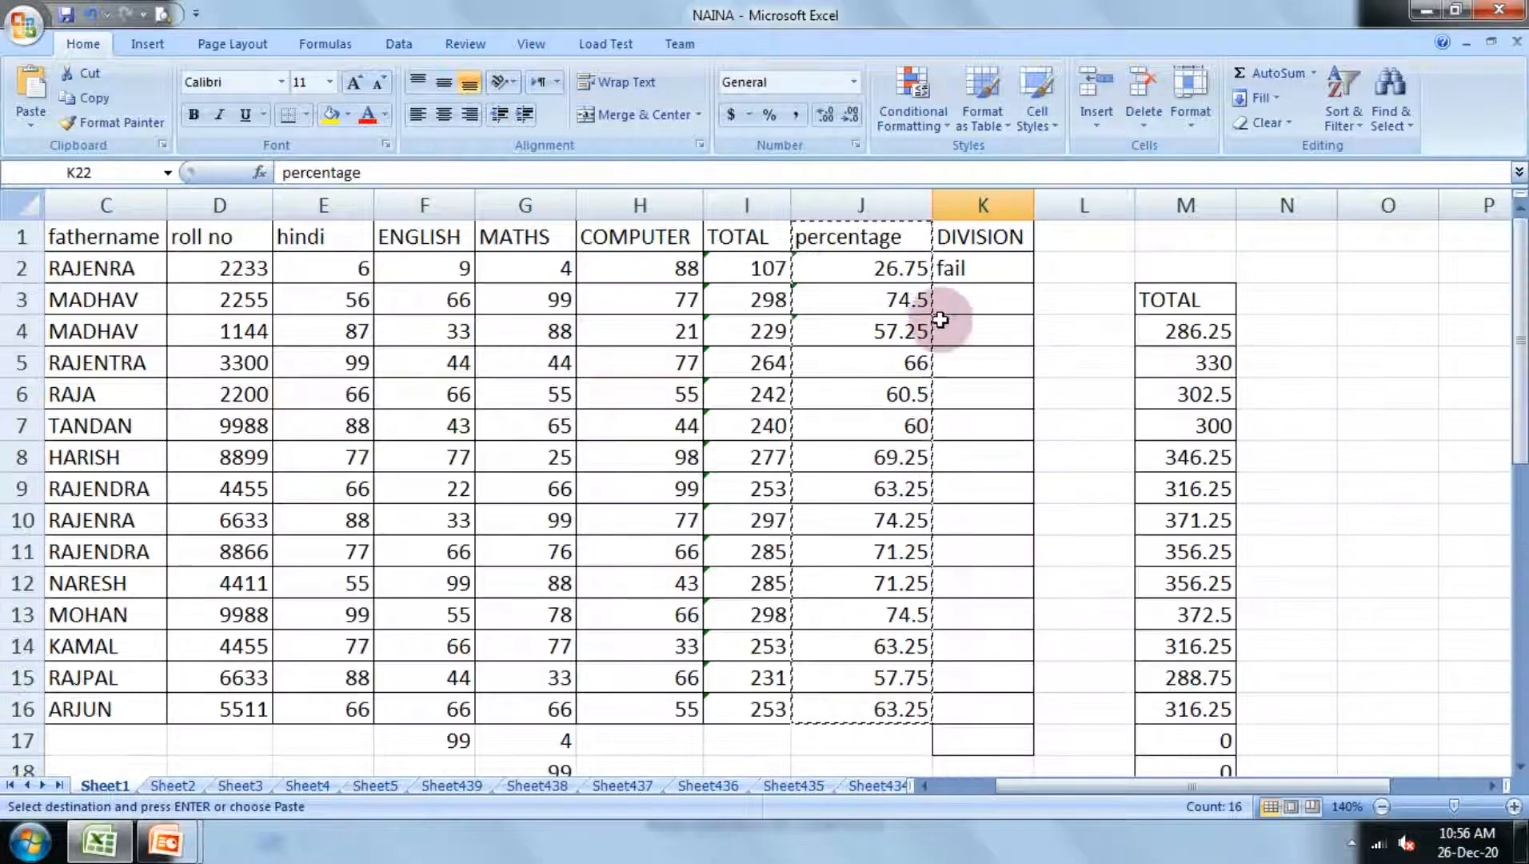
Fill the K2 DIVISION formula down to K16 and copy K2:K16
click(966, 266)
drag(1030, 281, 1011, 709)
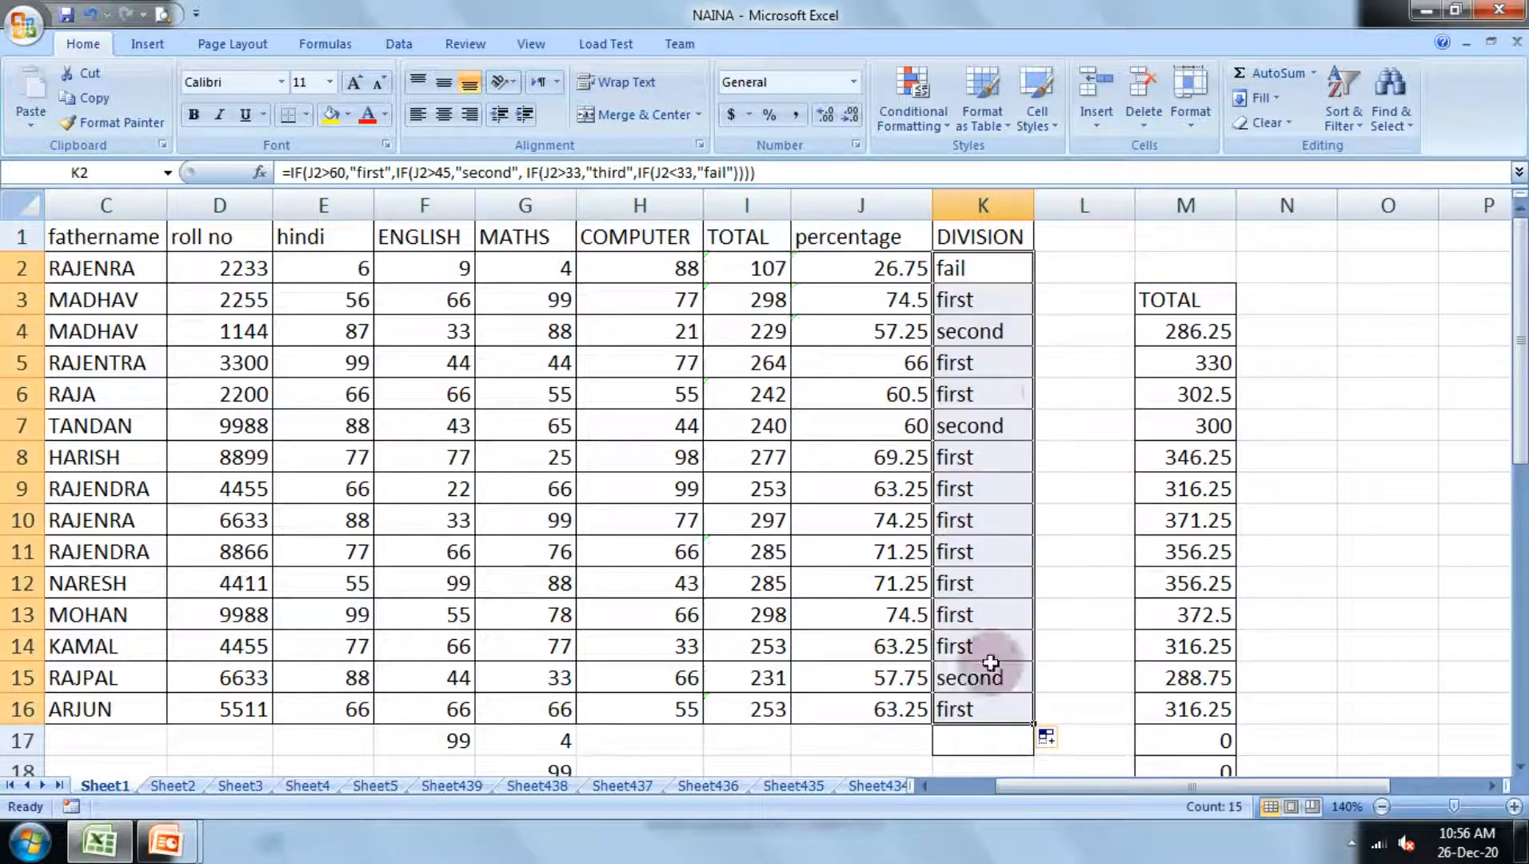
click(1001, 289)
drag(990, 259, 999, 704)
click(92, 97)
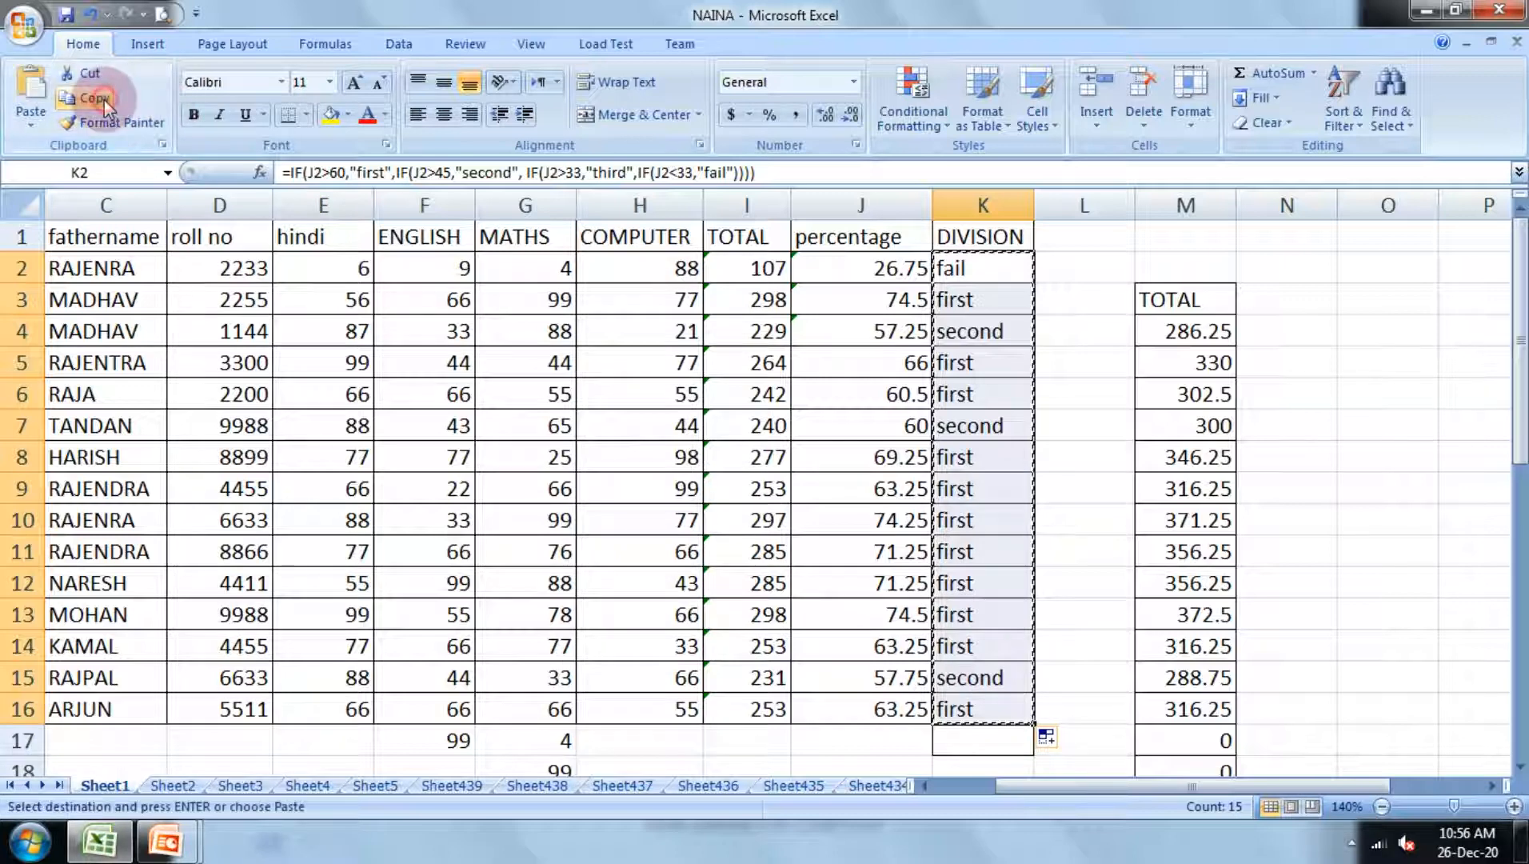
Paste the DIVISION formulas at D23, where they show 'fail', then select J2:J16
scroll(461, 486, down, 4)
scroll(461, 486, down, 2)
click(216, 358)
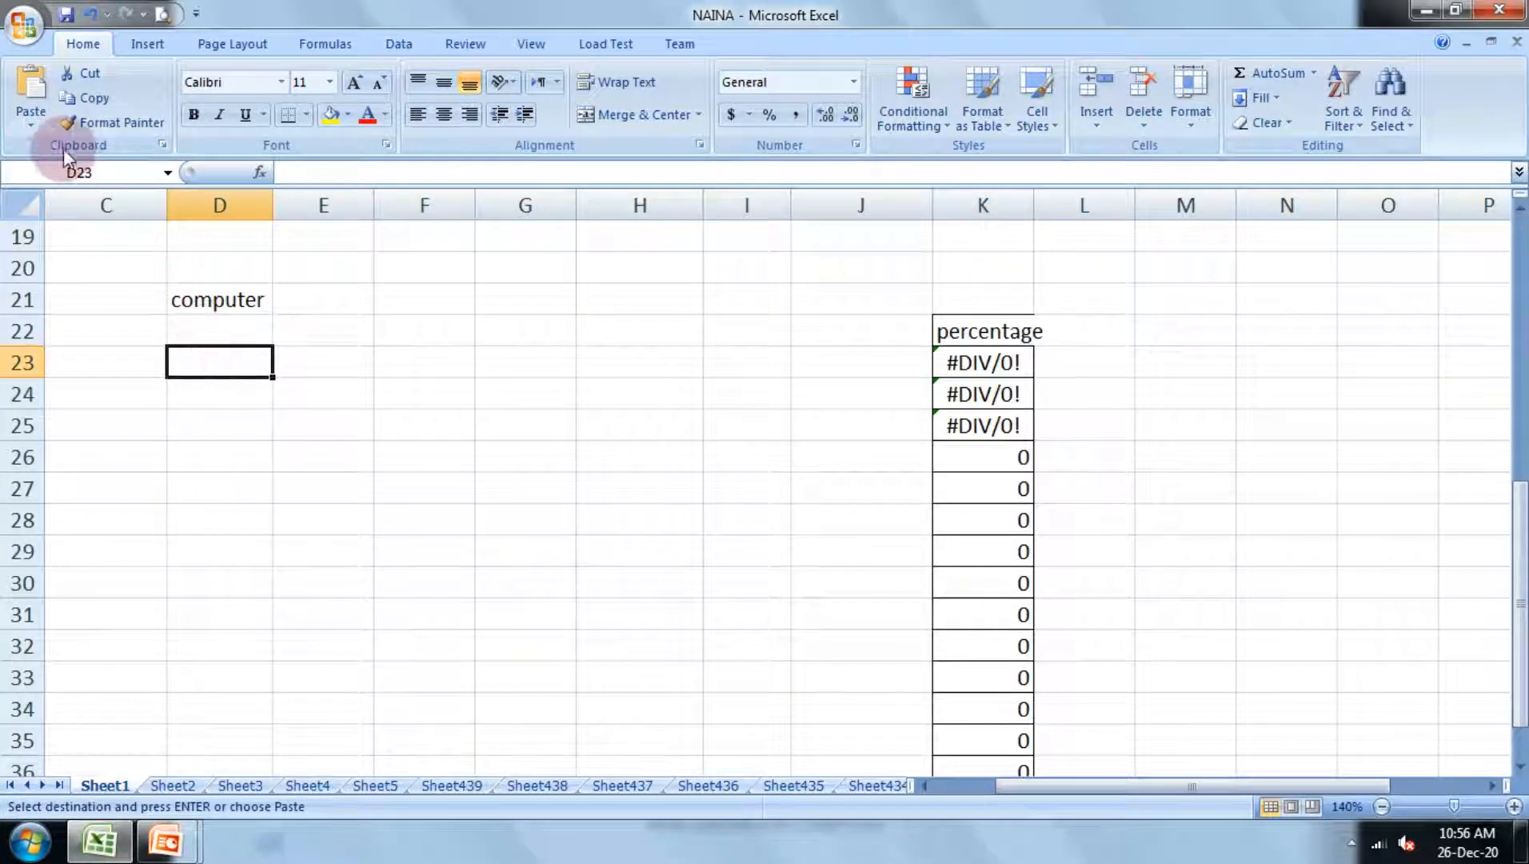
click(32, 125)
click(48, 150)
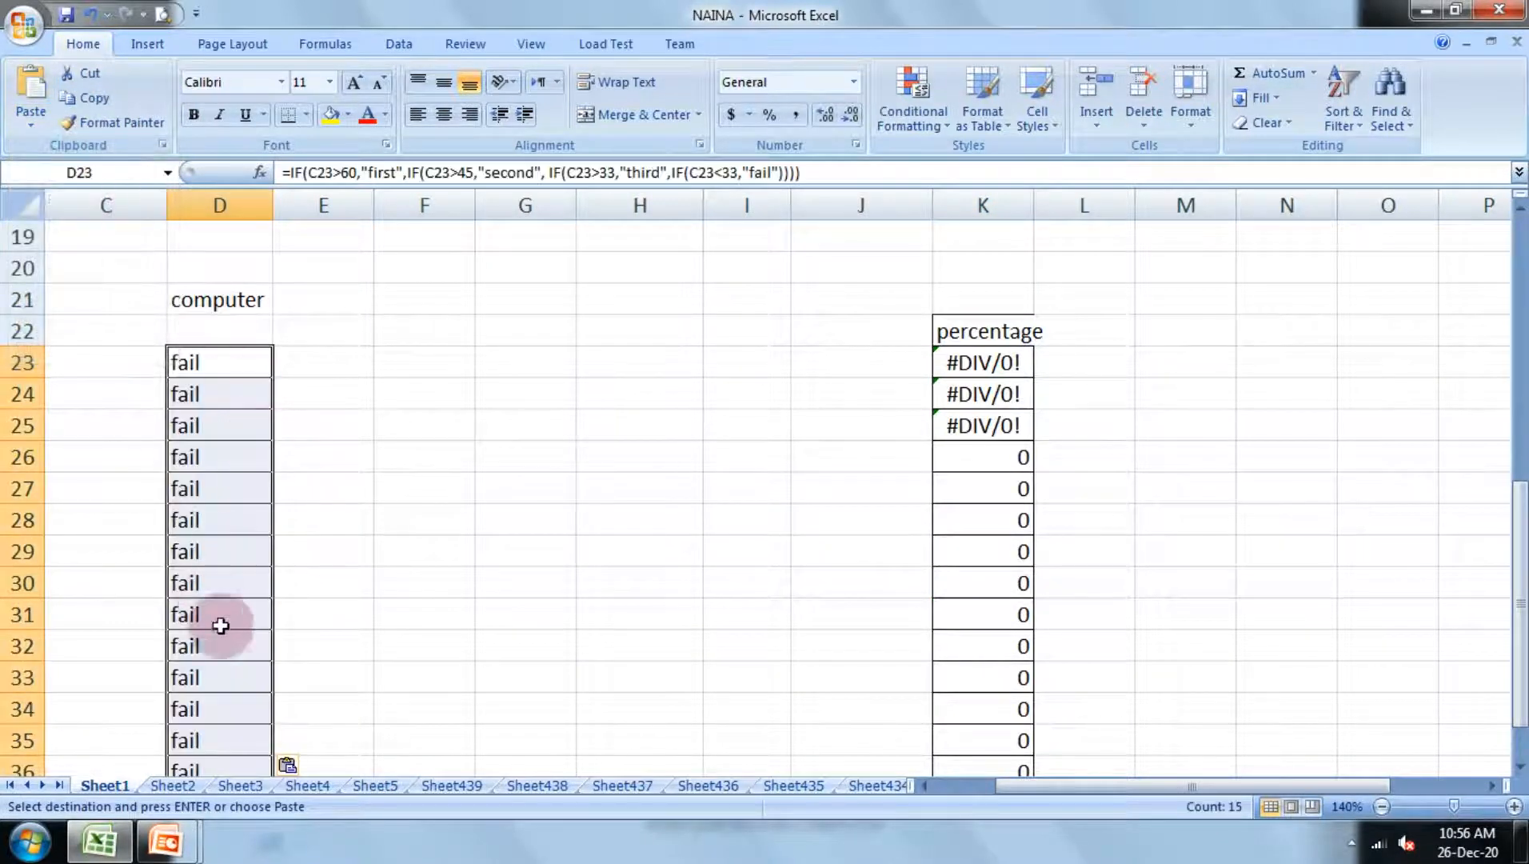
scroll(256, 648, down, 2)
scroll(693, 614, up, 8)
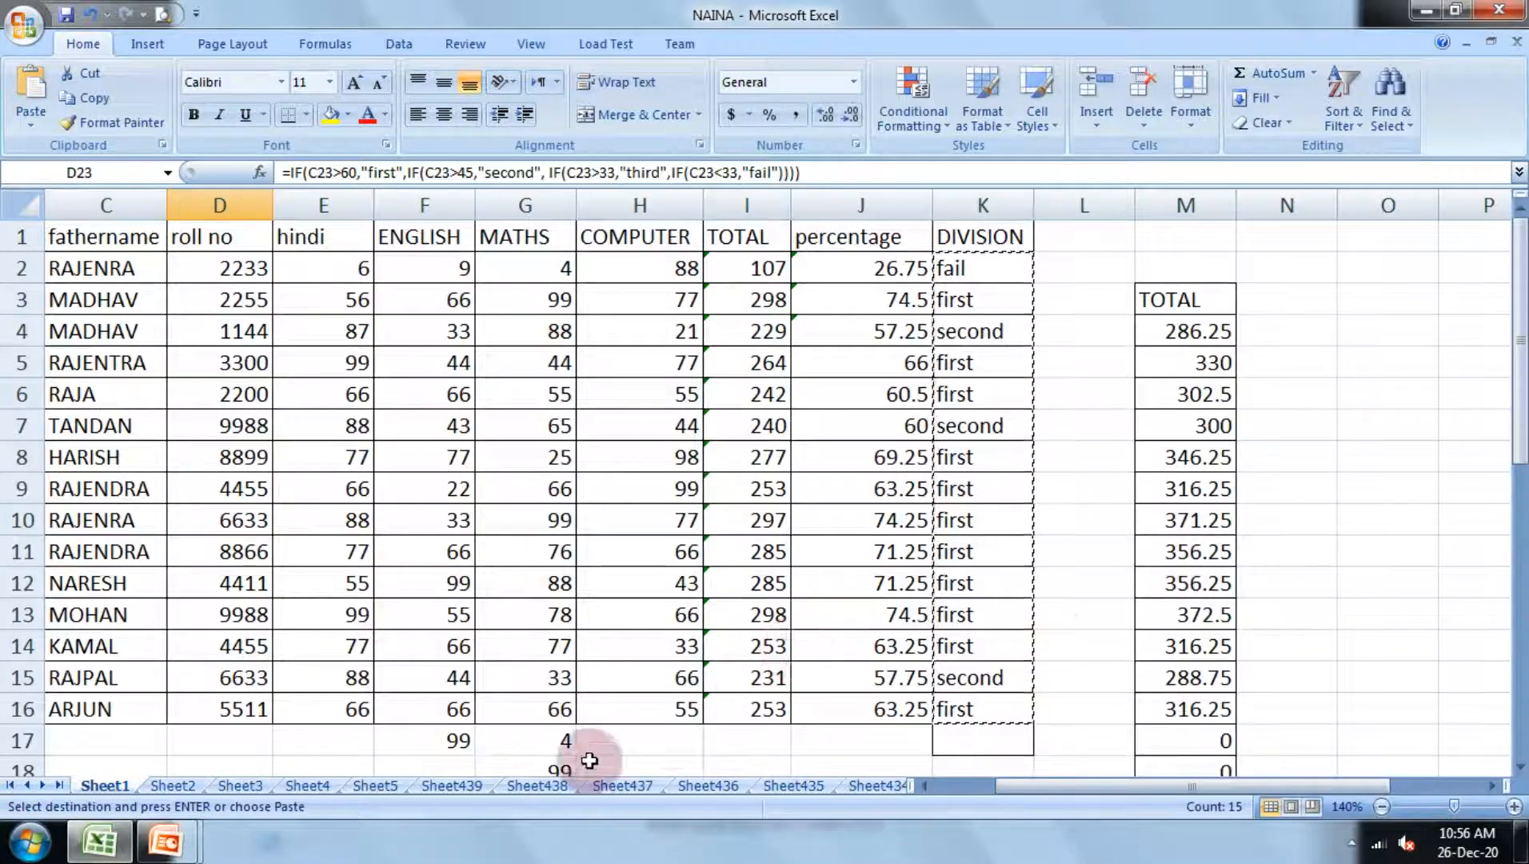
scroll(587, 758, down, 6)
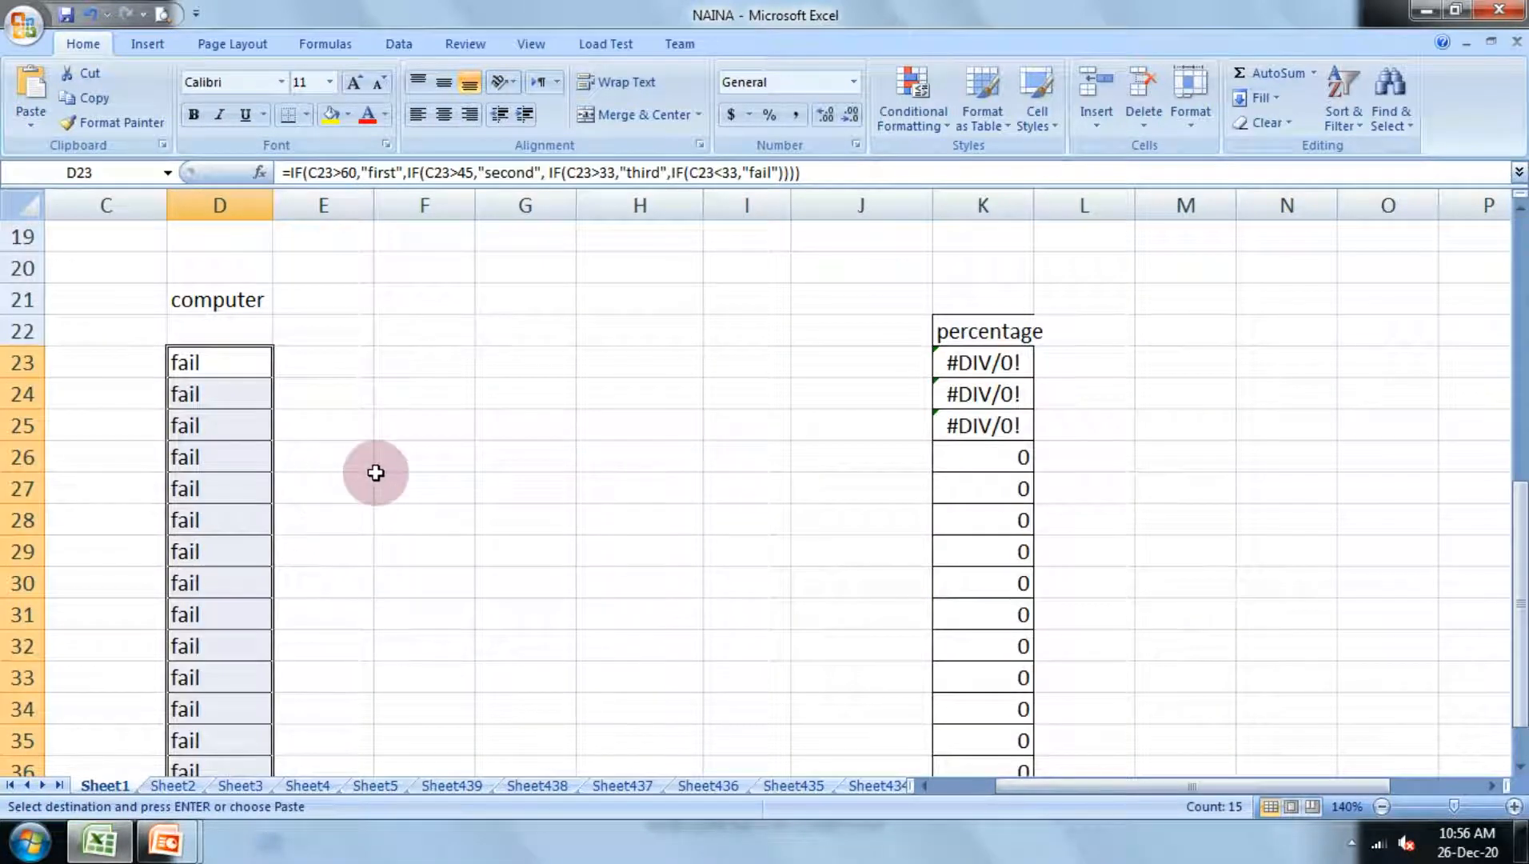
scroll(920, 532, up, 6)
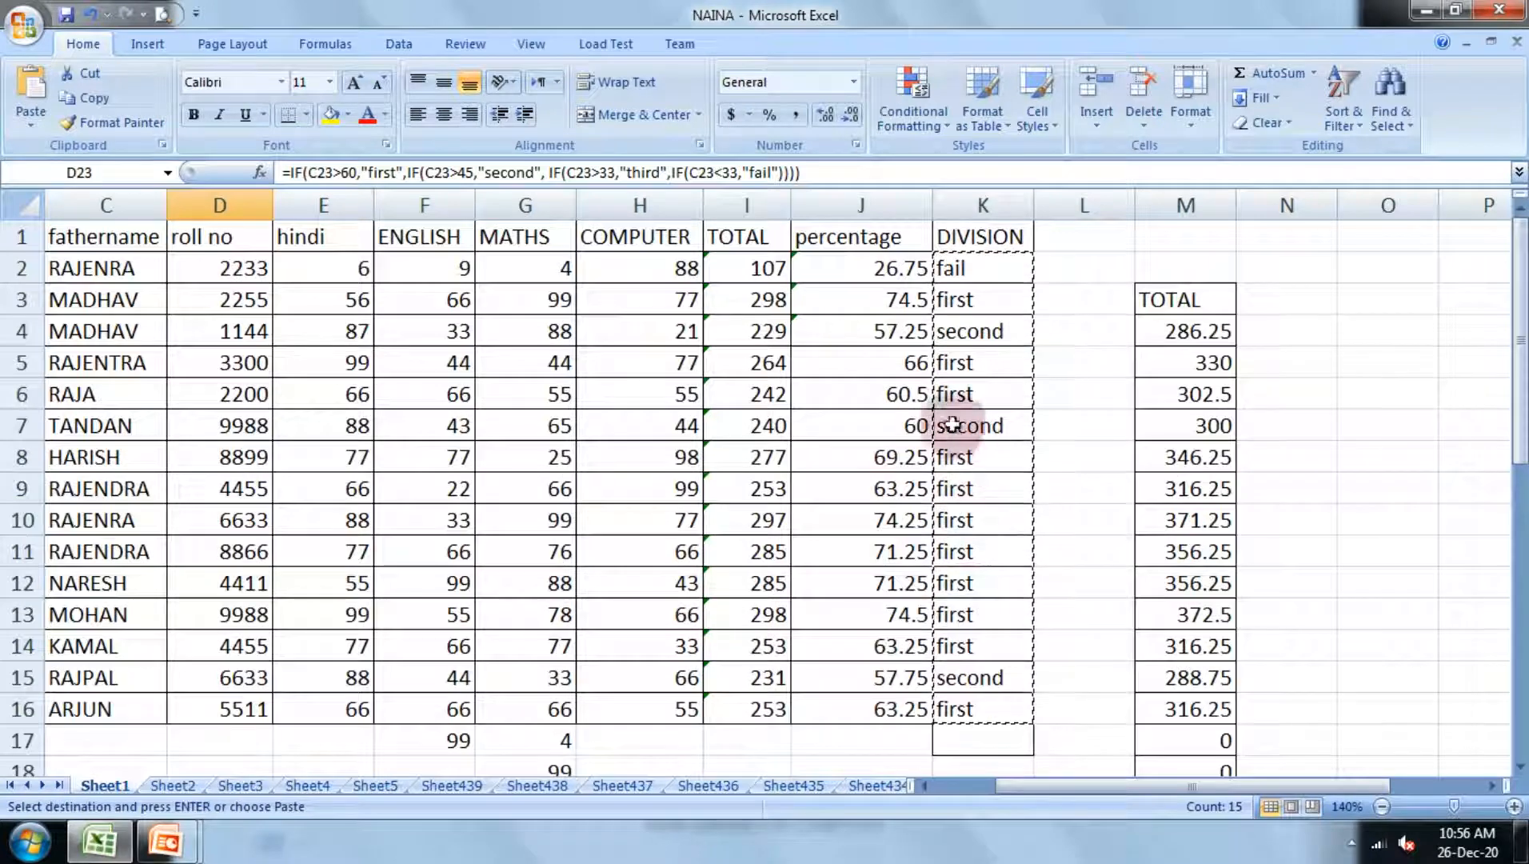
drag(880, 268, 887, 704)
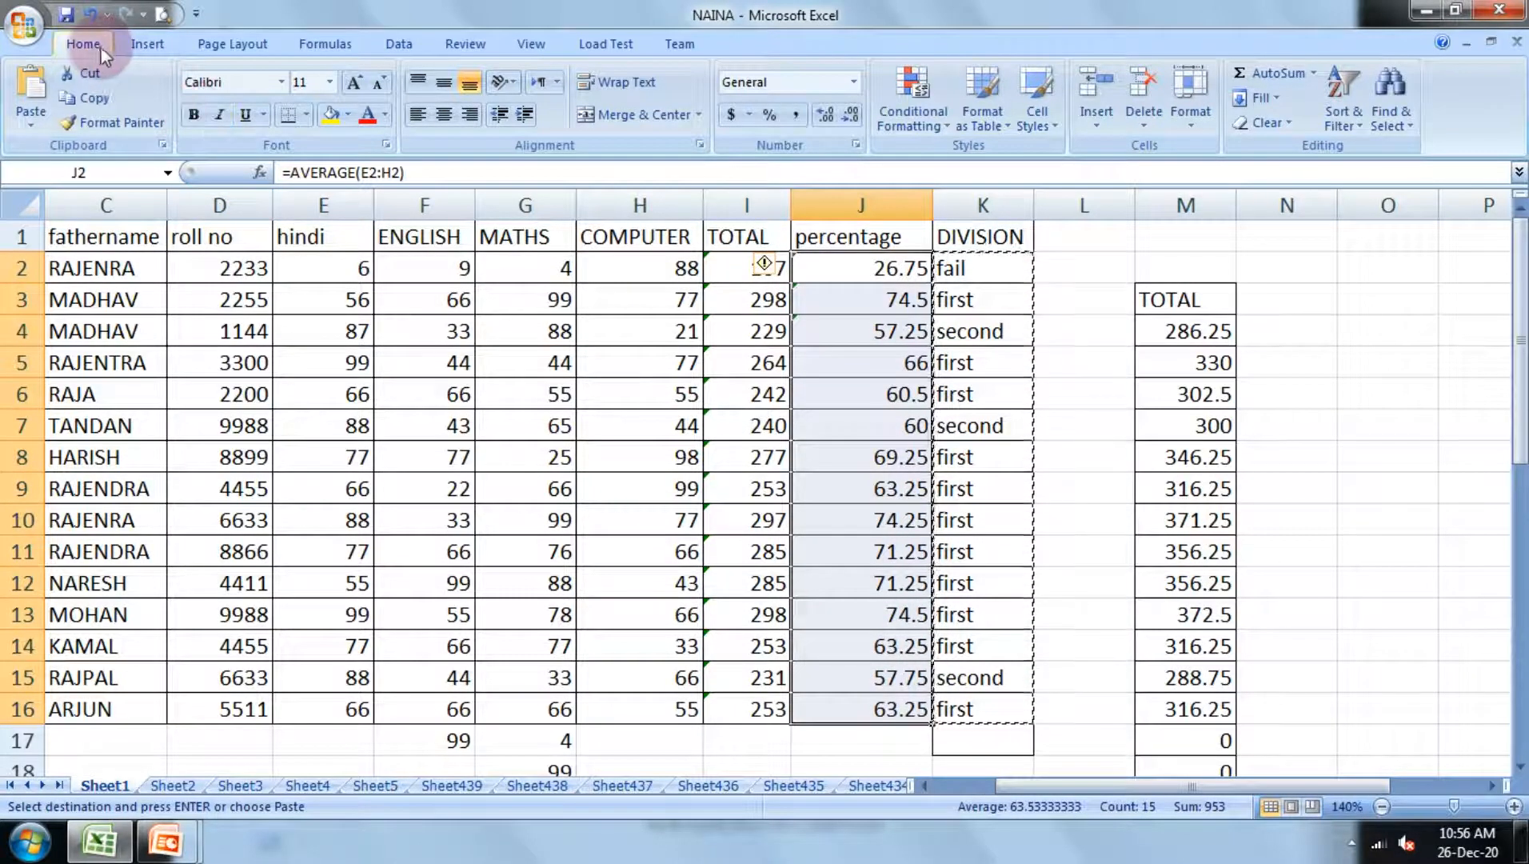
Start Text to Columns on the percentage values and advance to the destination settings
click(416, 42)
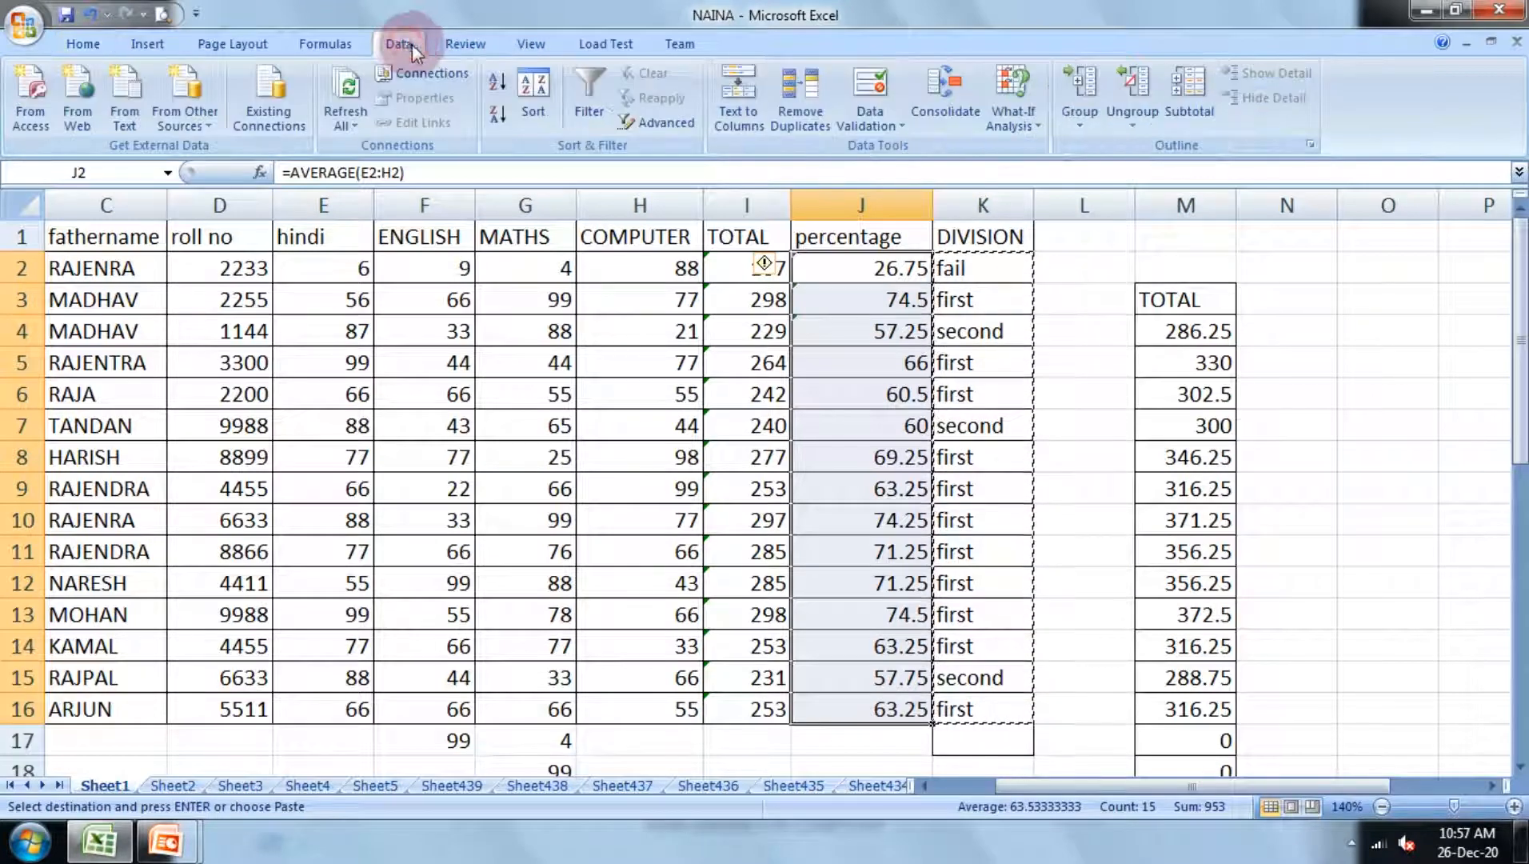
click(759, 118)
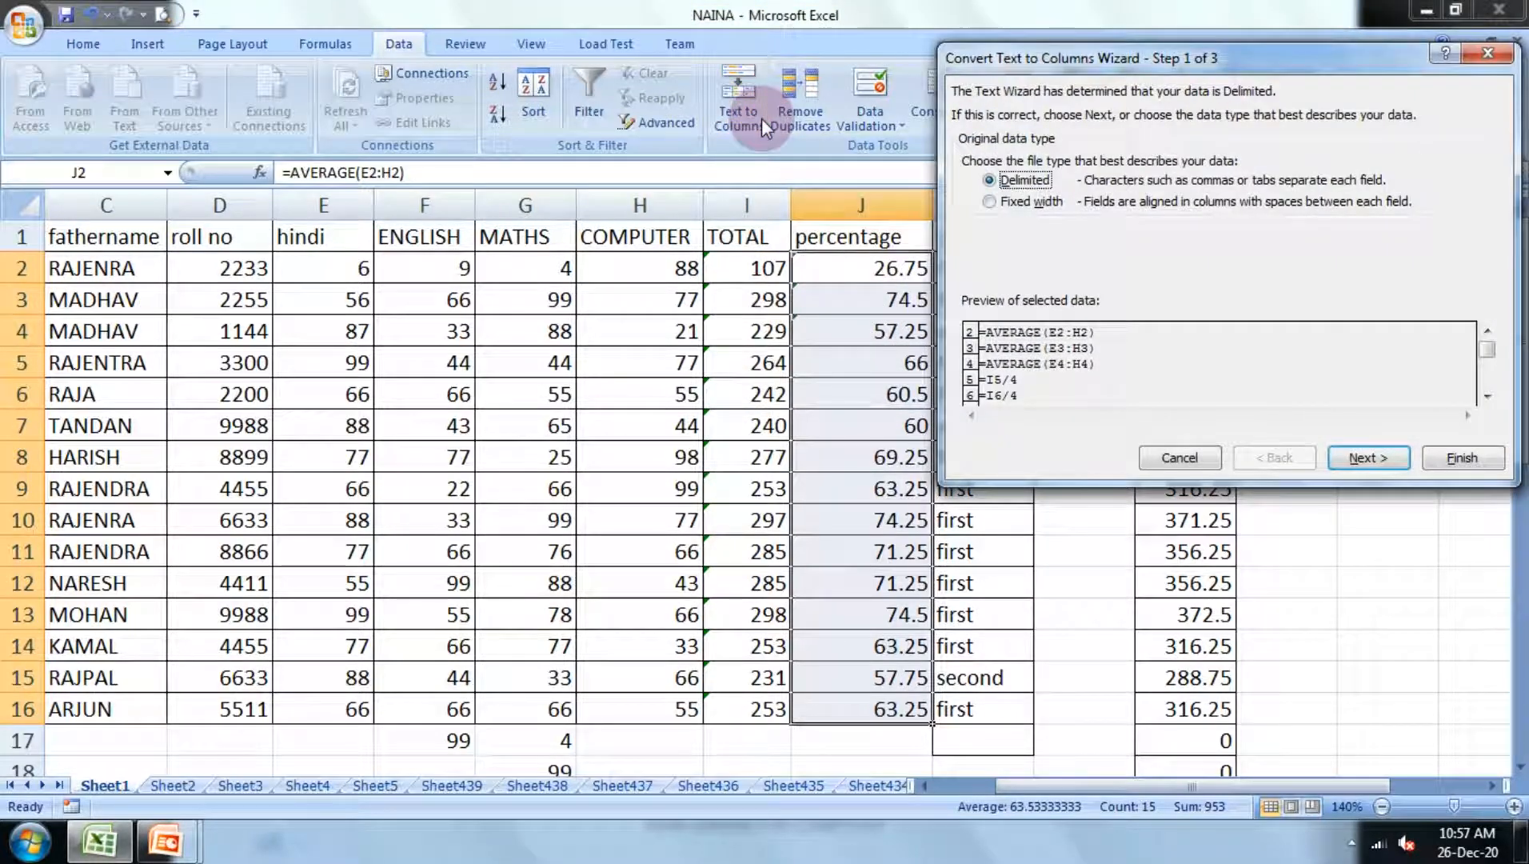
drag(1125, 70, 638, 68)
click(899, 458)
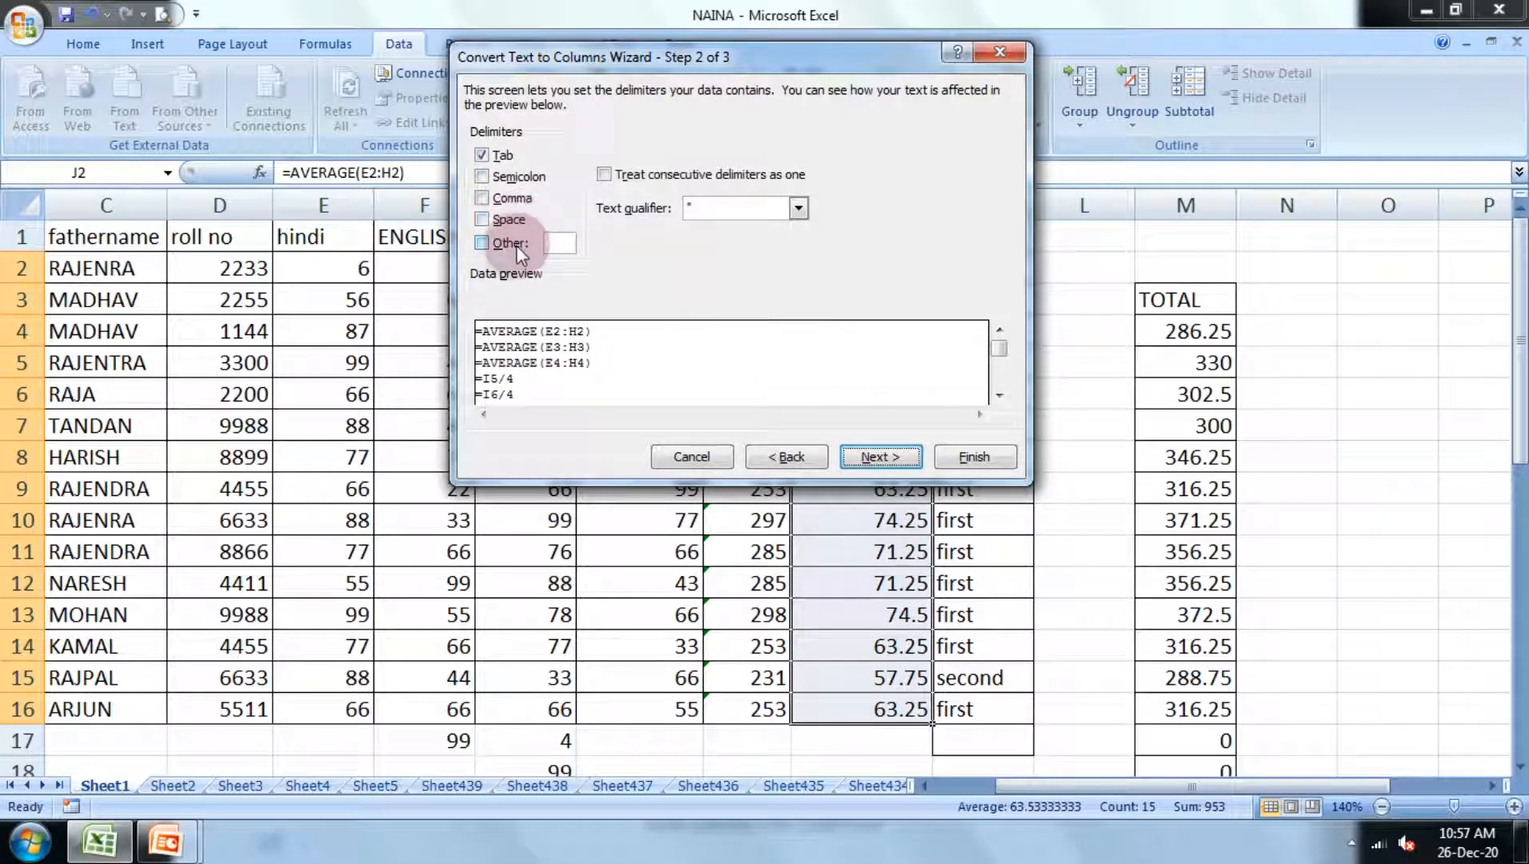
click(851, 459)
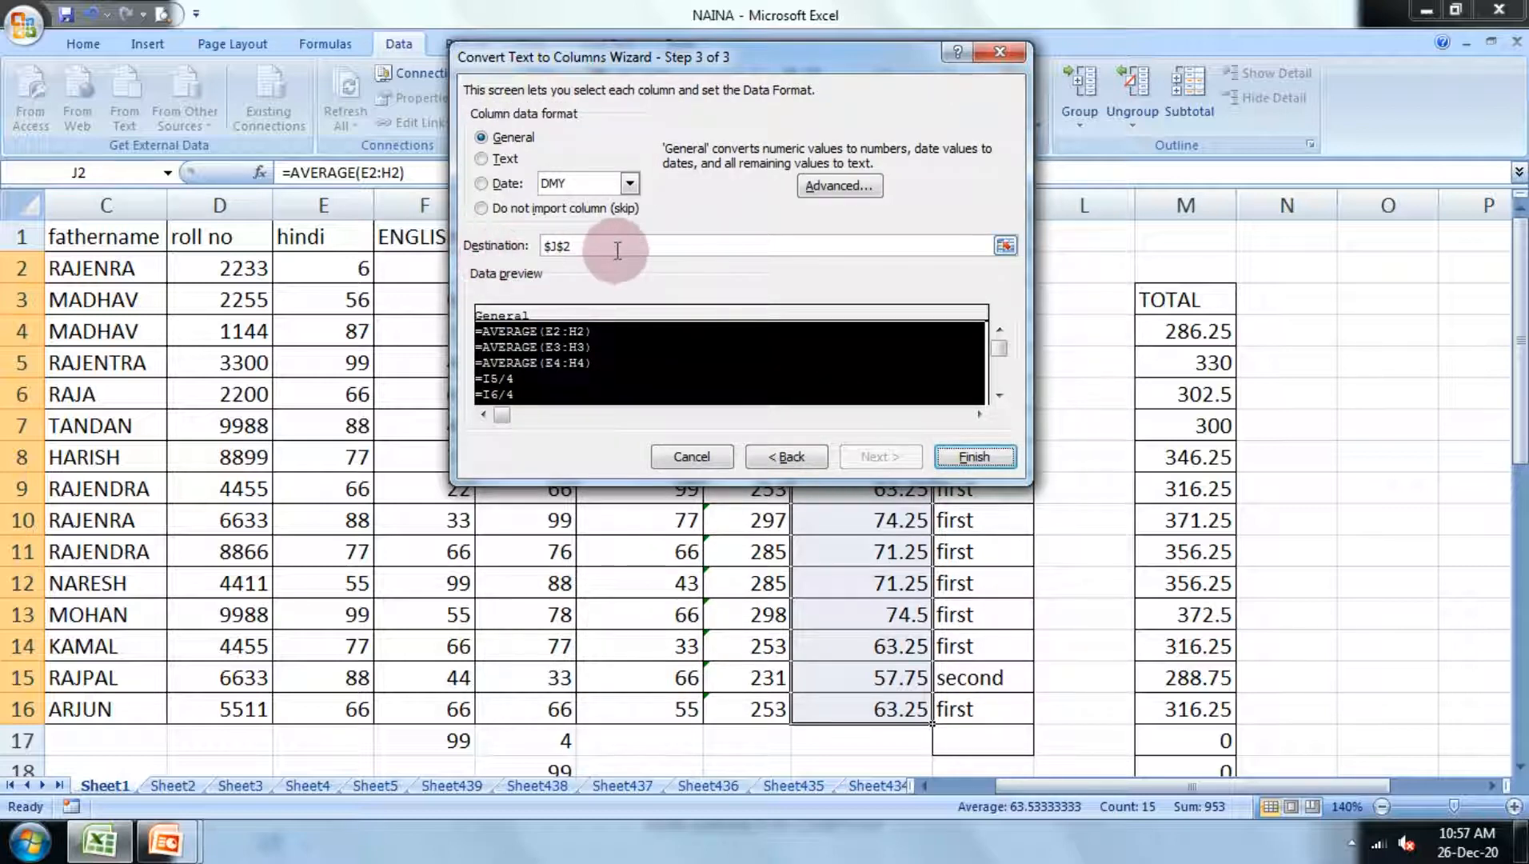
Try a Sheet2 destination and dismiss the invalid-destination warning
drag(614, 248, 554, 238)
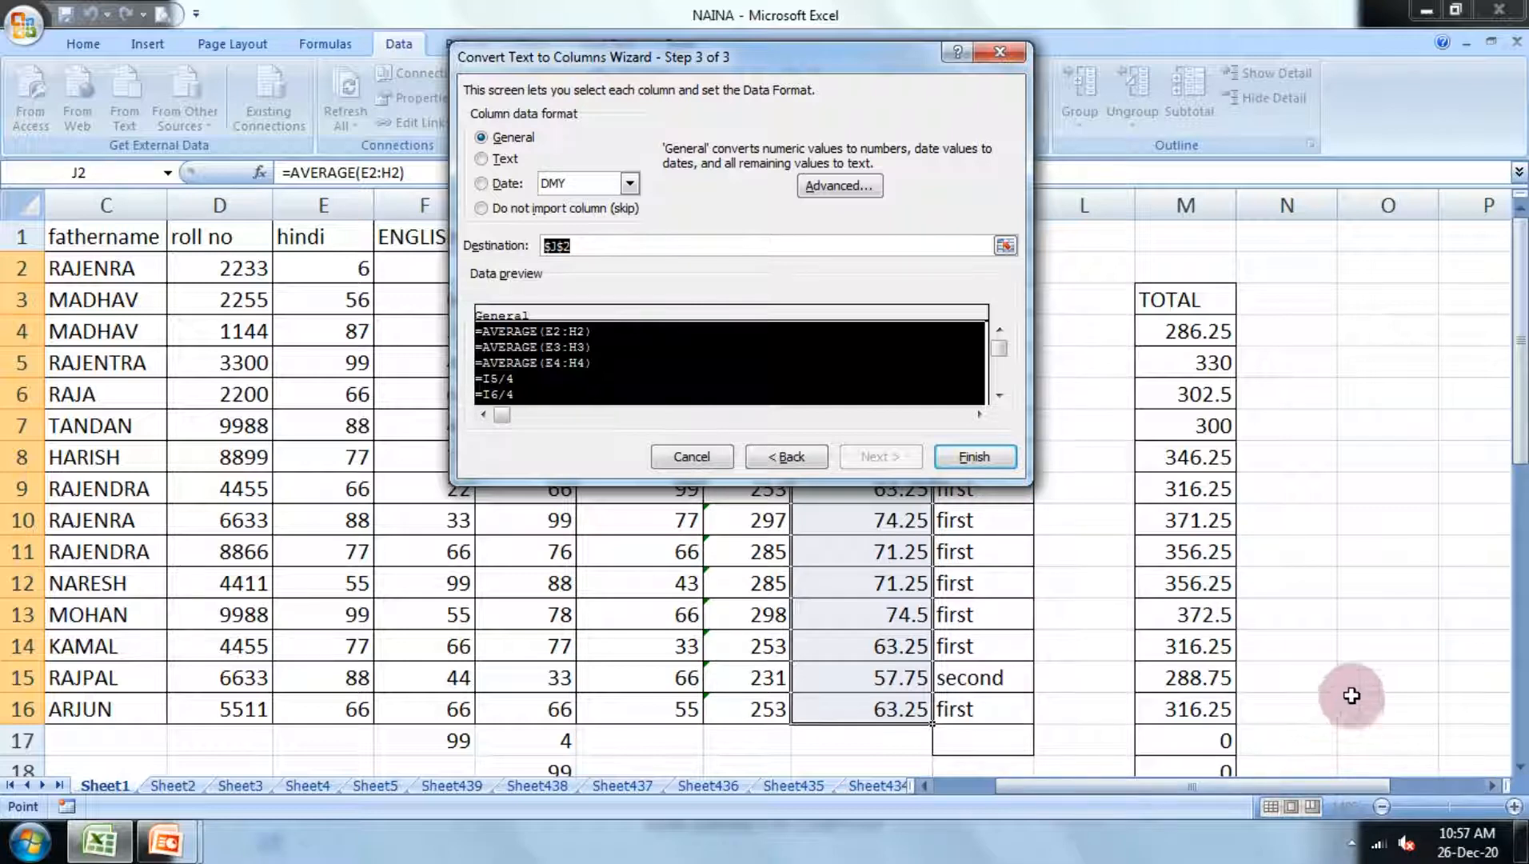
scroll(1360, 688, down, 6)
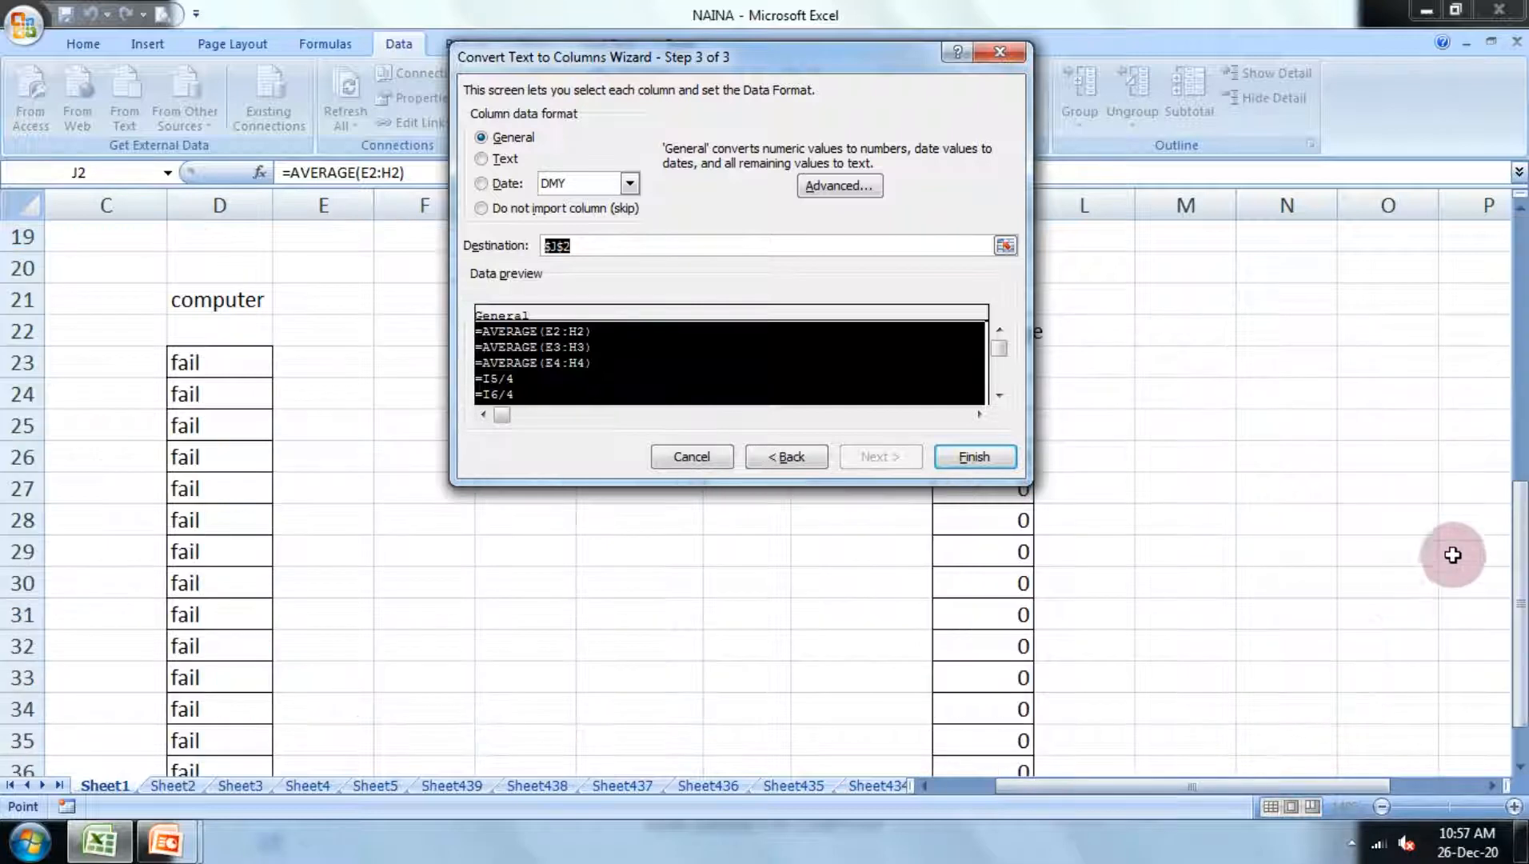
click(194, 786)
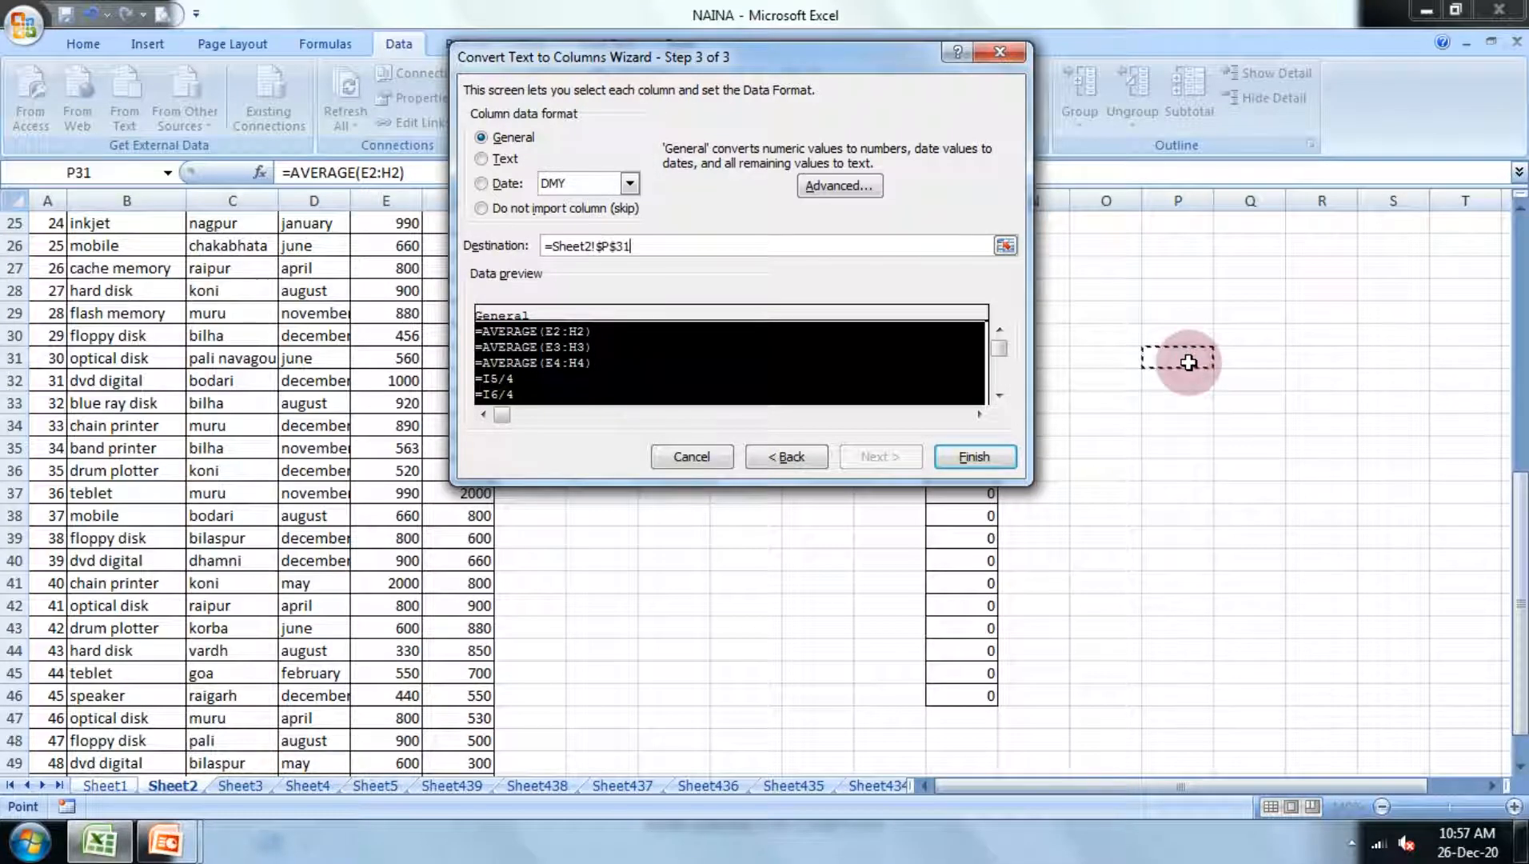
click(985, 450)
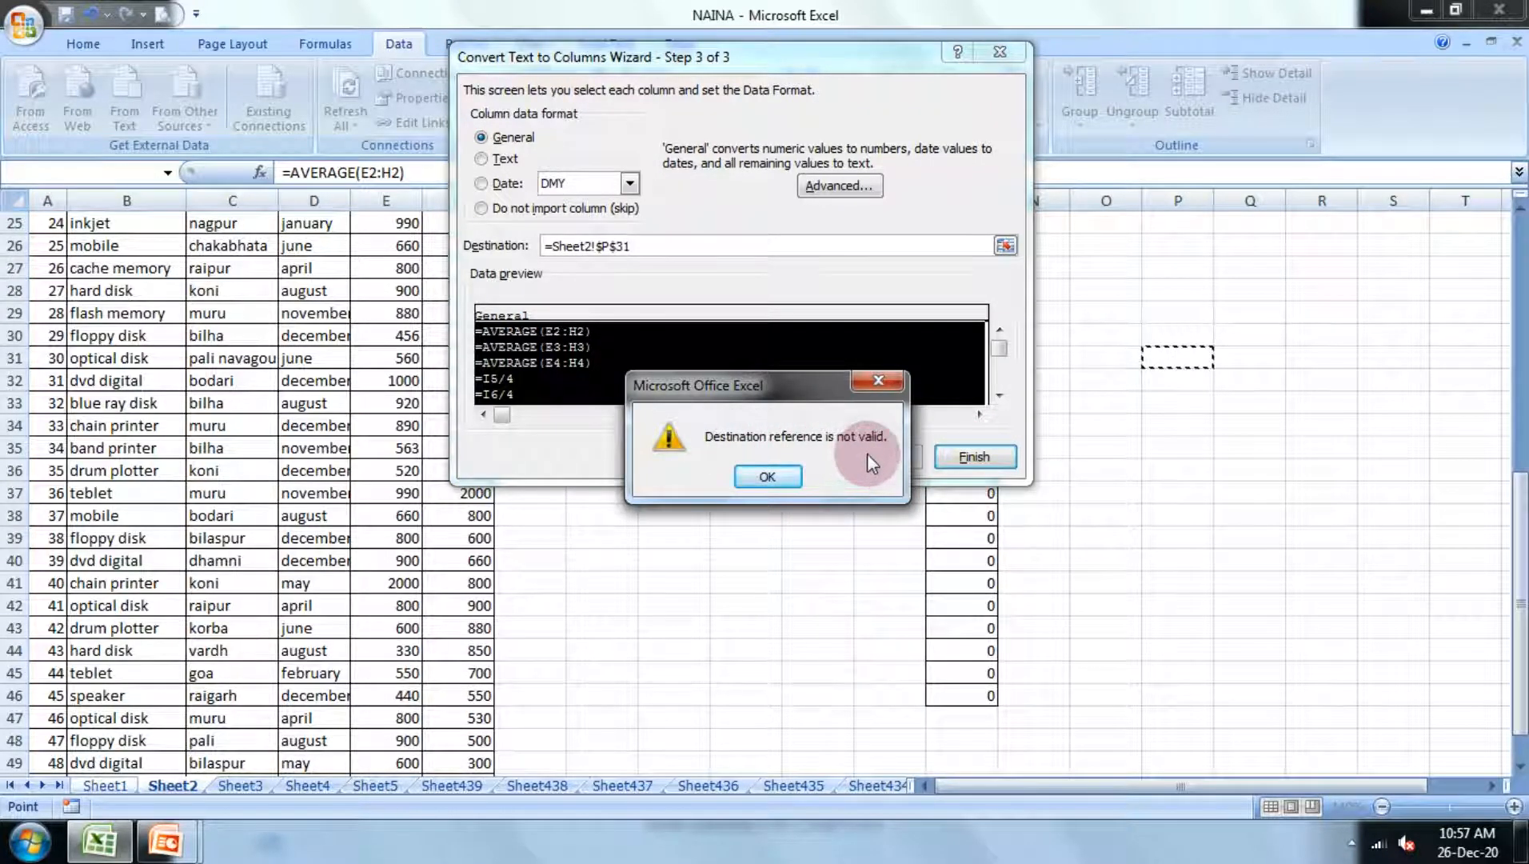
click(775, 480)
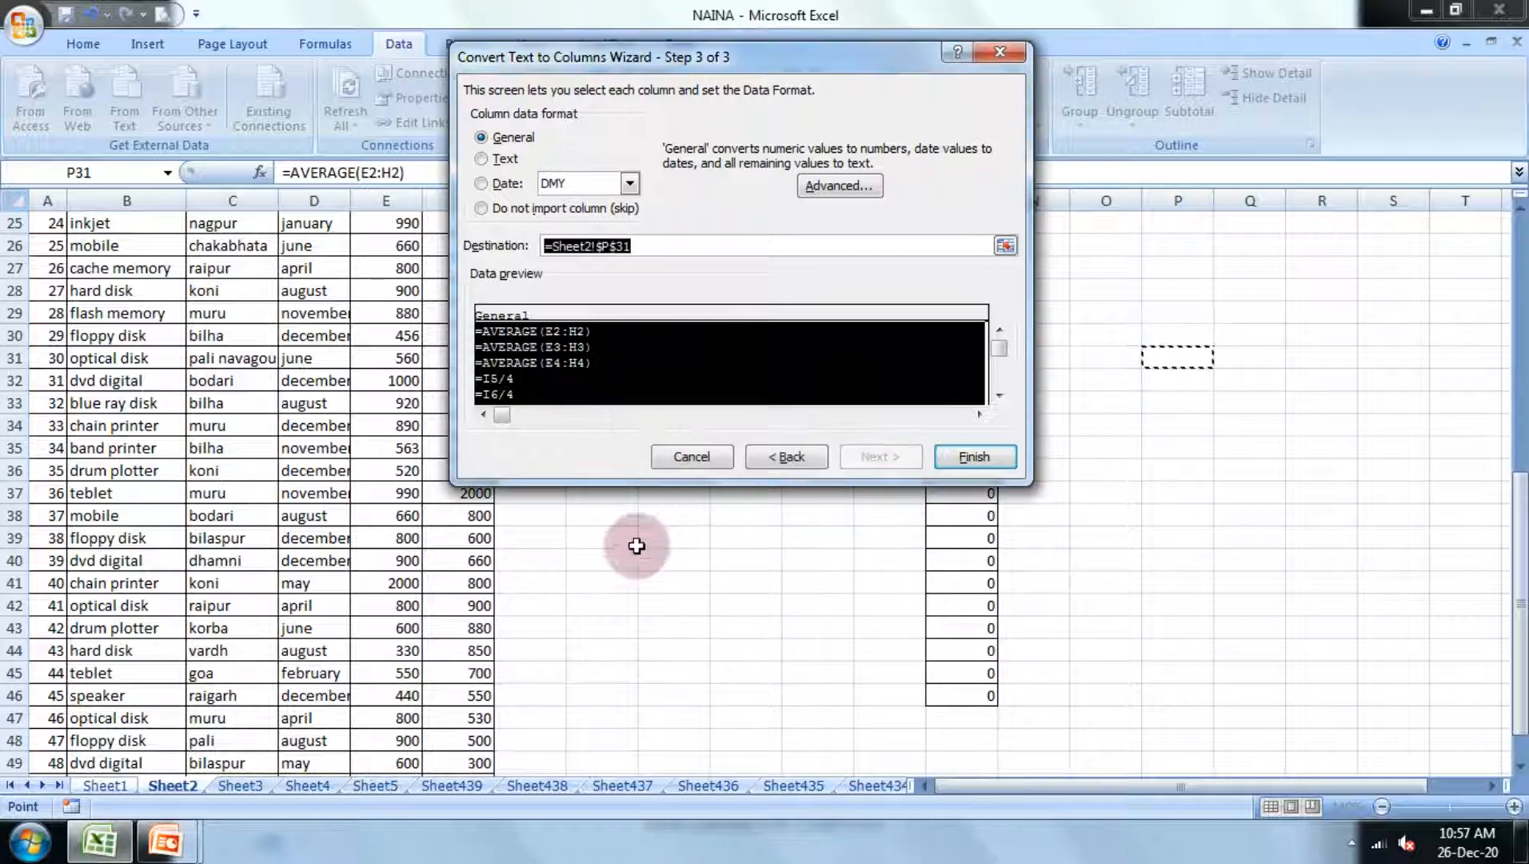
Set the destination to Sheet1 N27 and finish, placing percentages 26.75 through 63.25 in column N
click(88, 787)
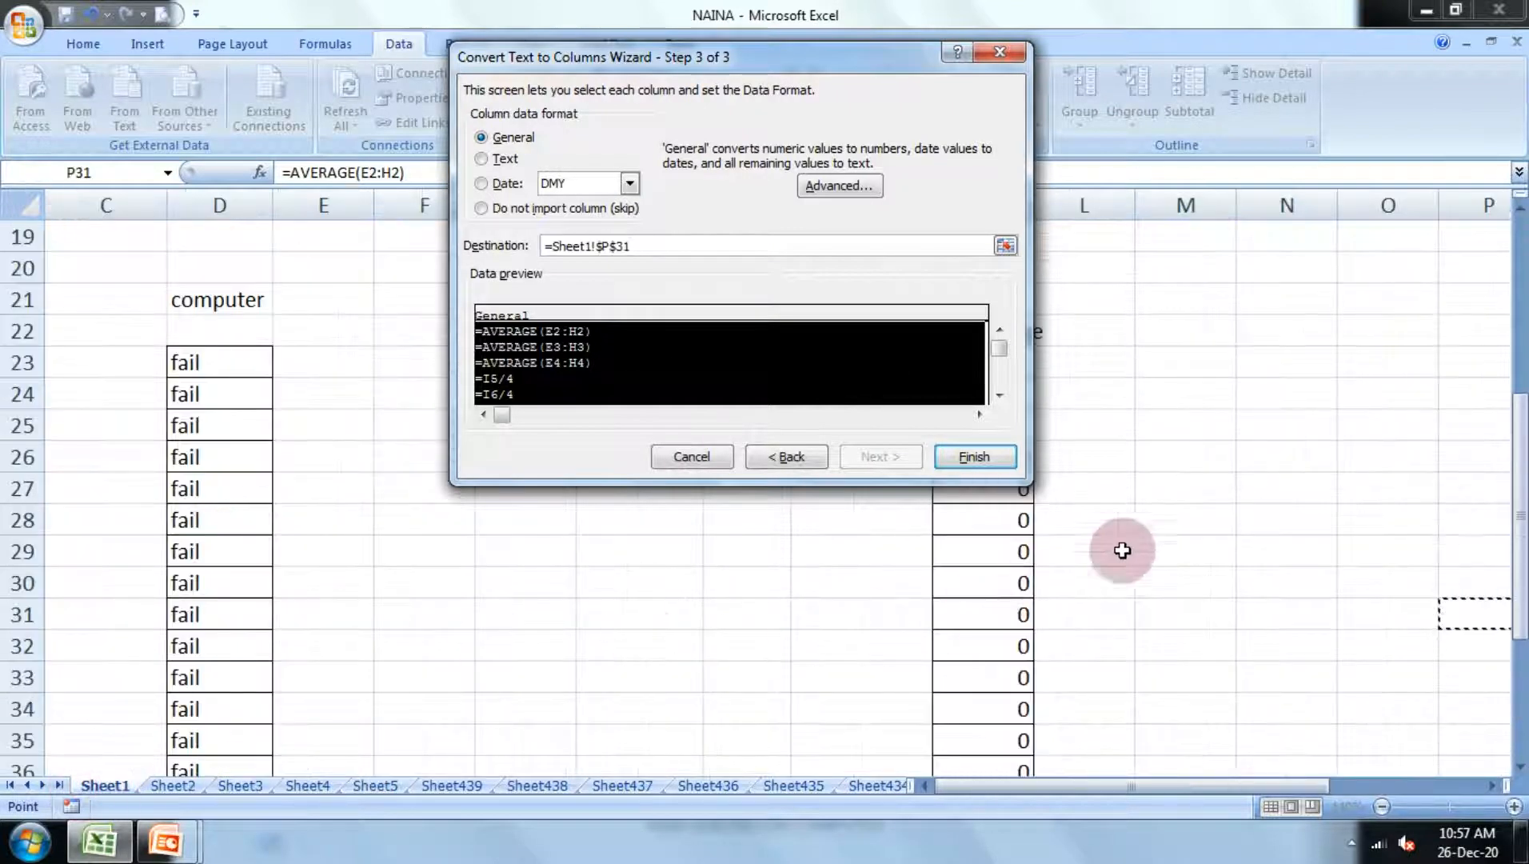
click(1287, 479)
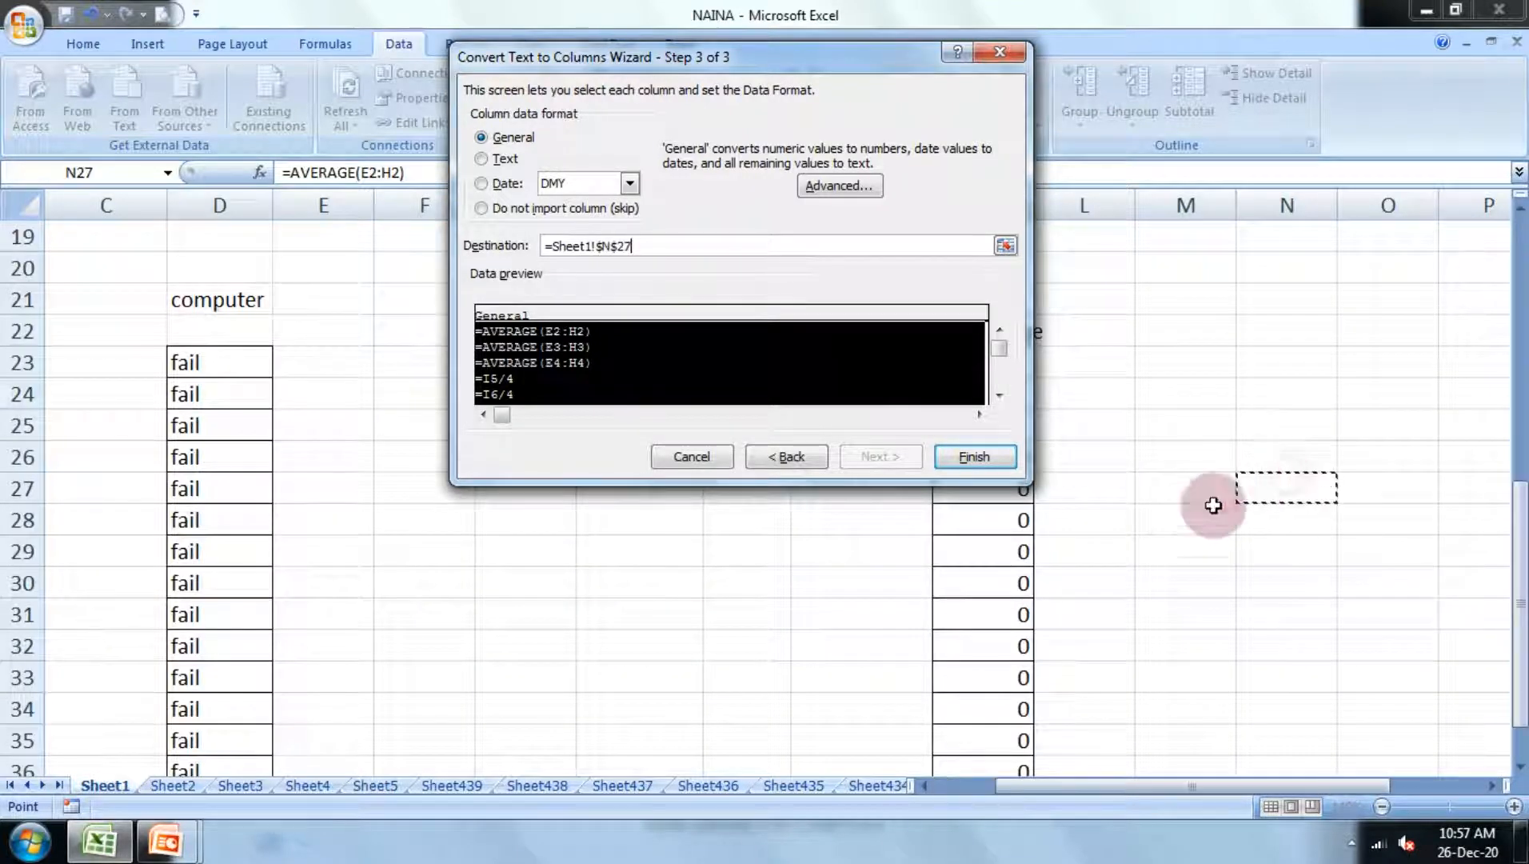
click(976, 458)
scroll(1311, 512, down, 4)
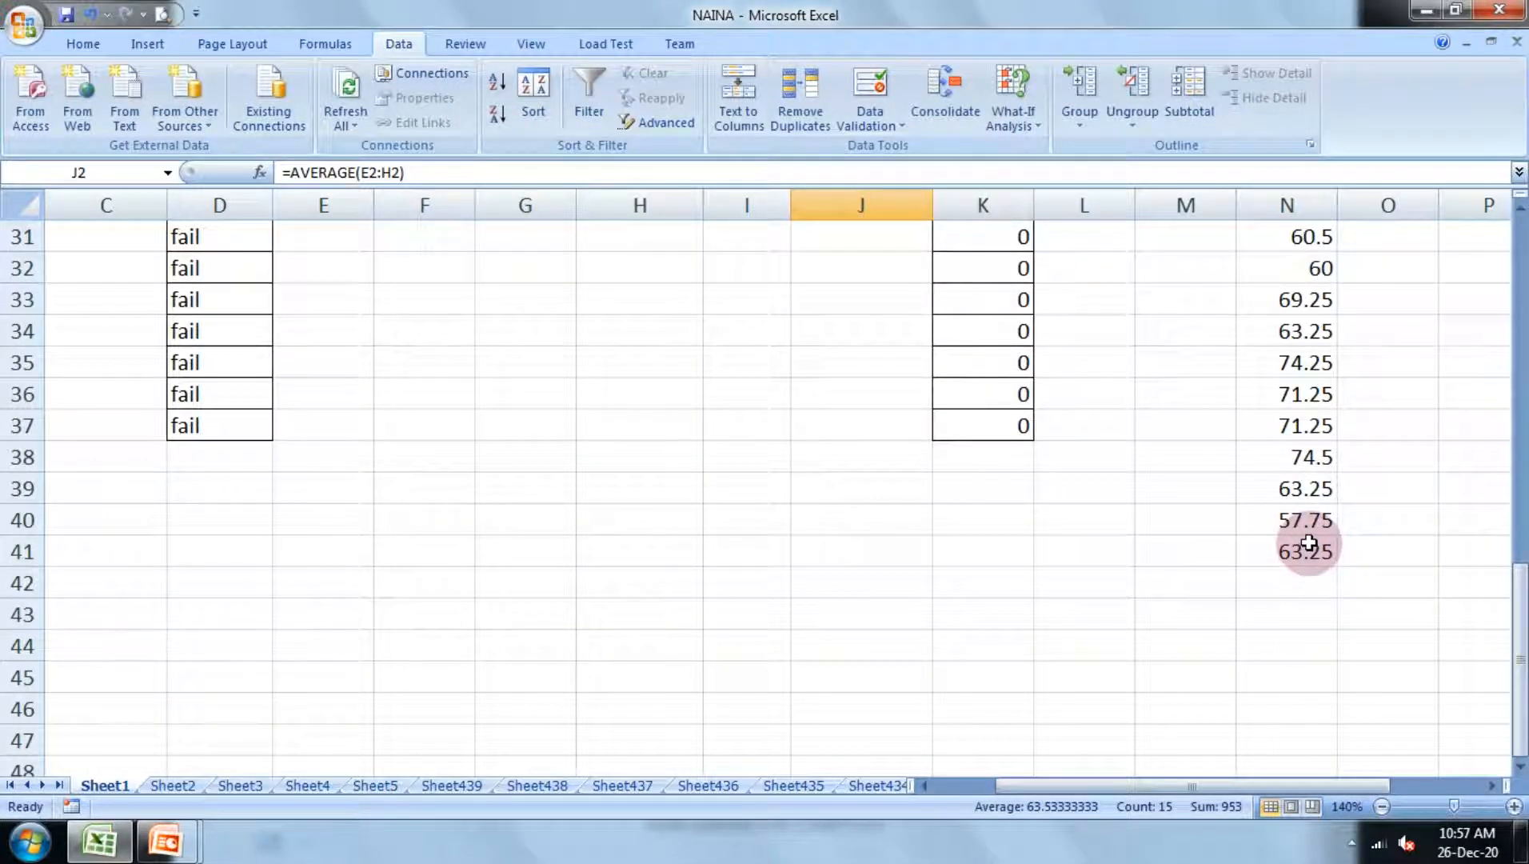
scroll(1308, 544, up, 10)
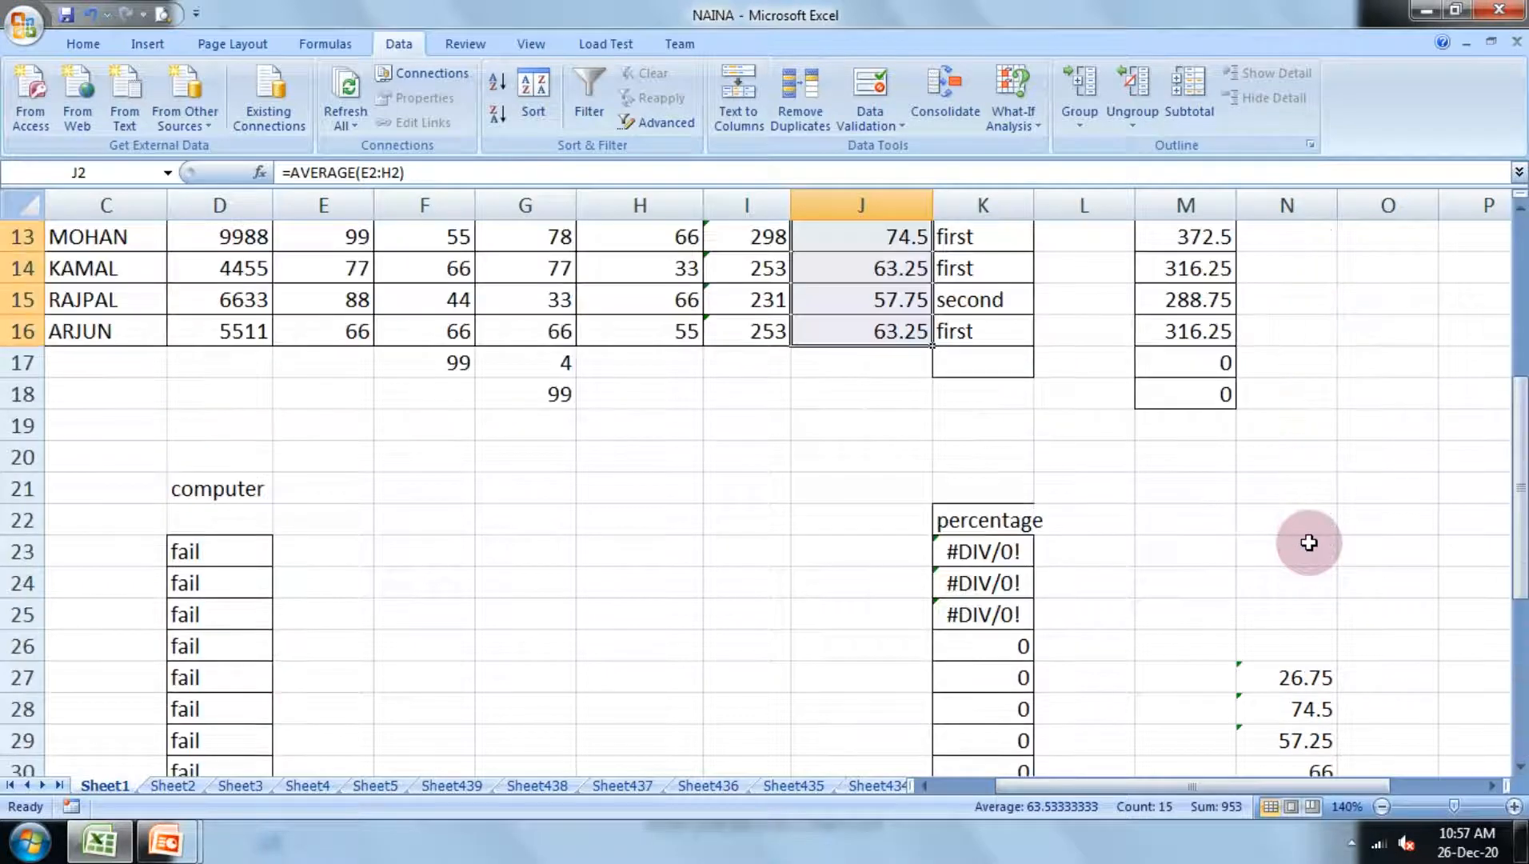
drag(985, 382, 991, 714)
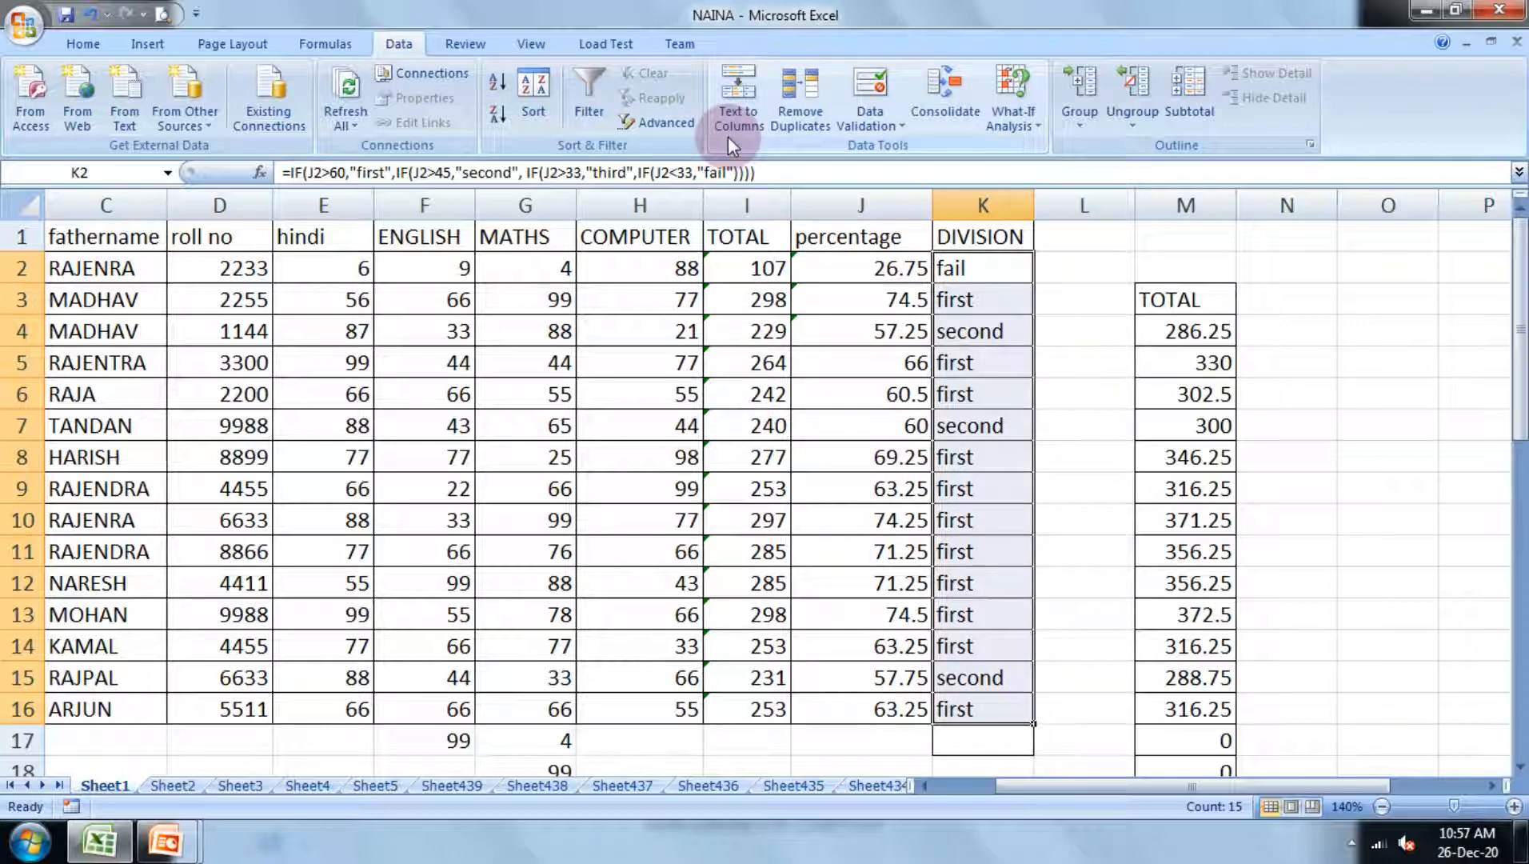
Run Text to Columns on K2:K16 with destination $O$6, giving fail, first, second in column O
click(750, 102)
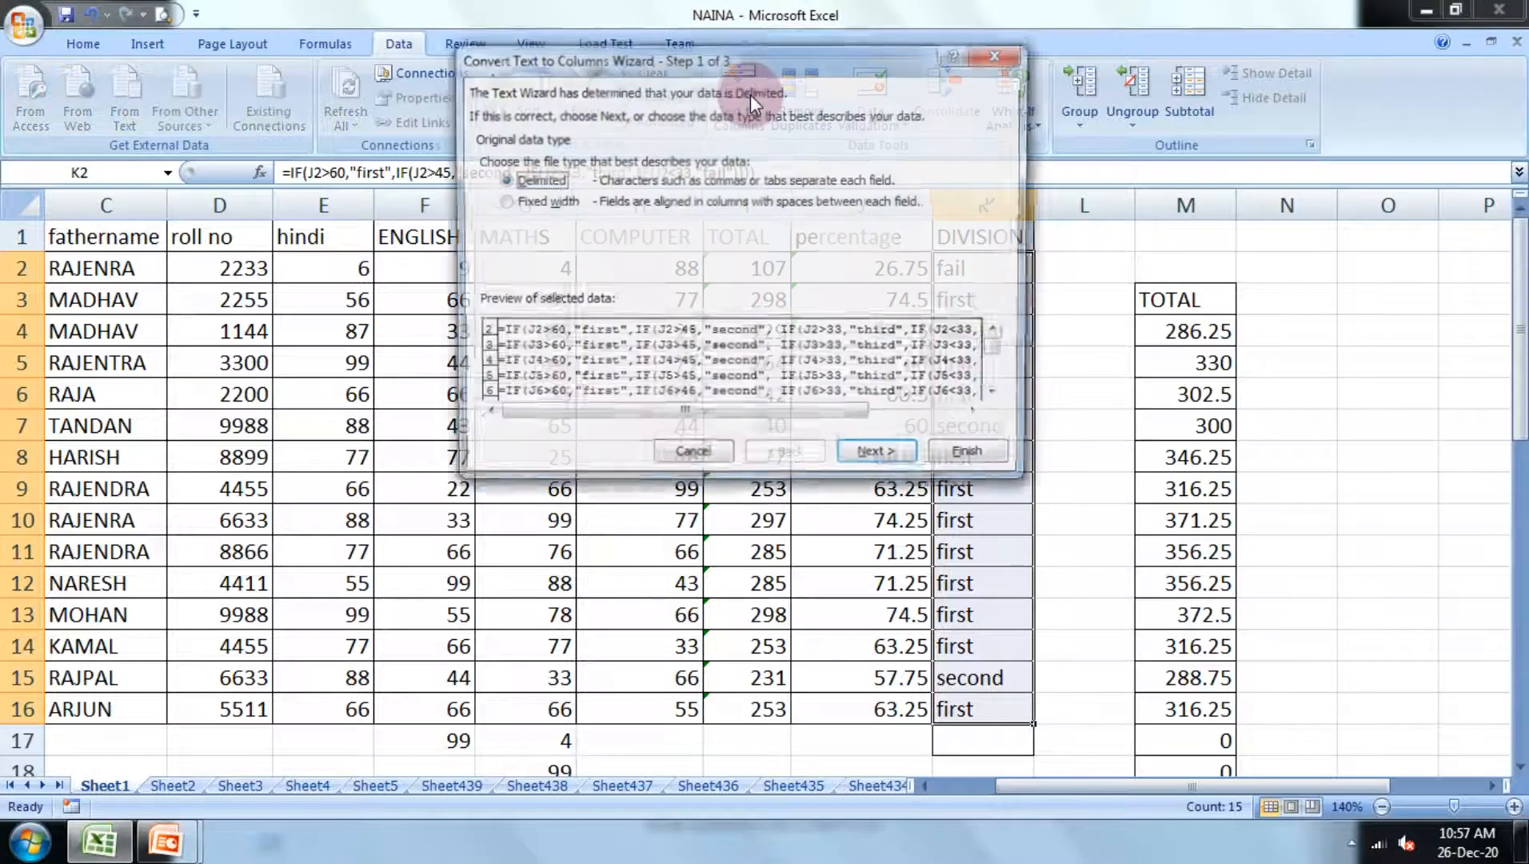
click(889, 468)
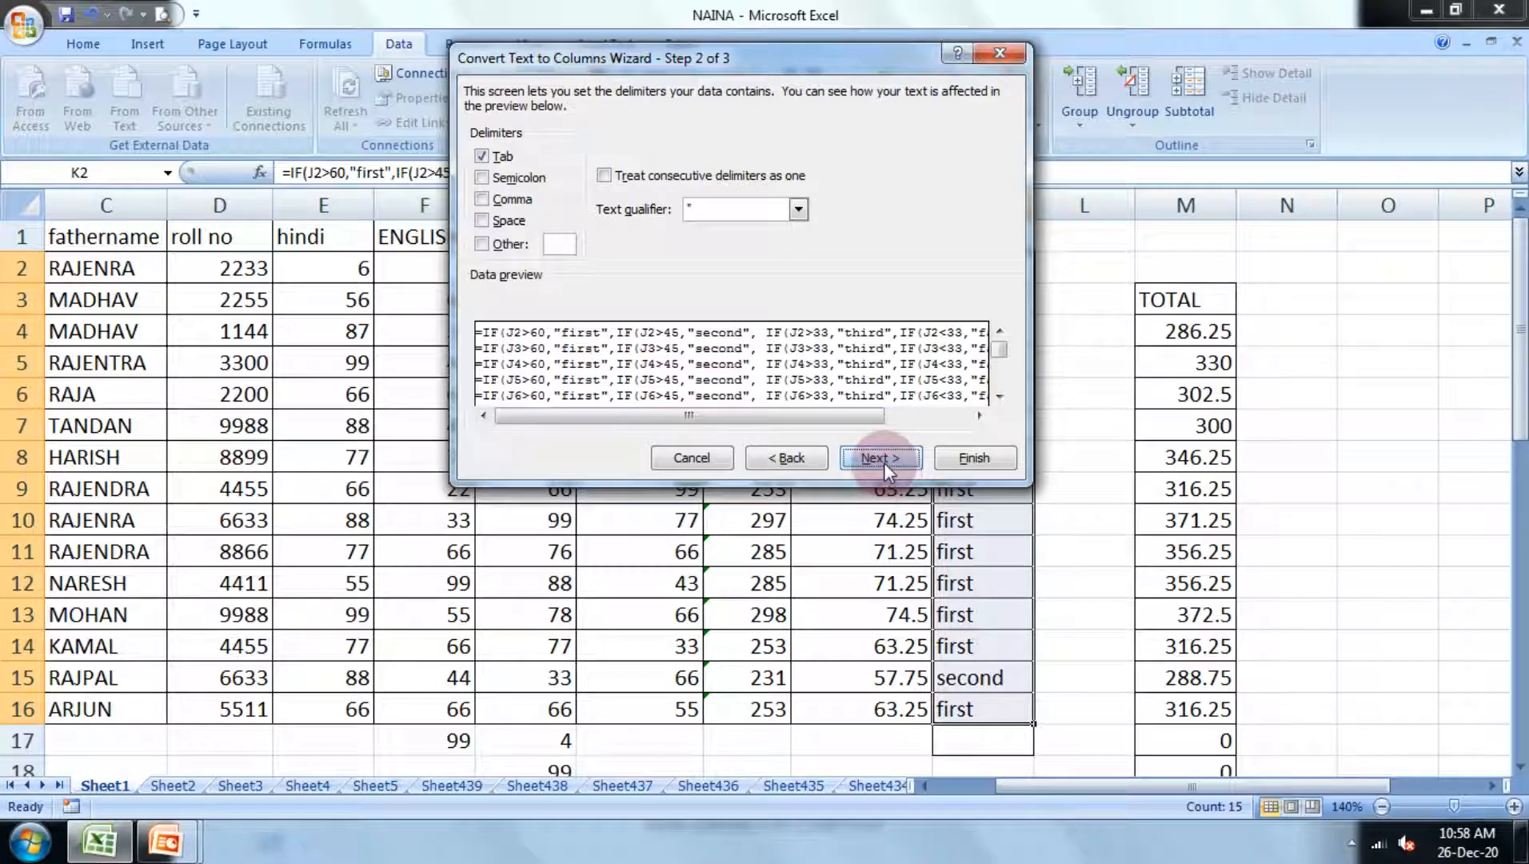
click(883, 462)
click(587, 246)
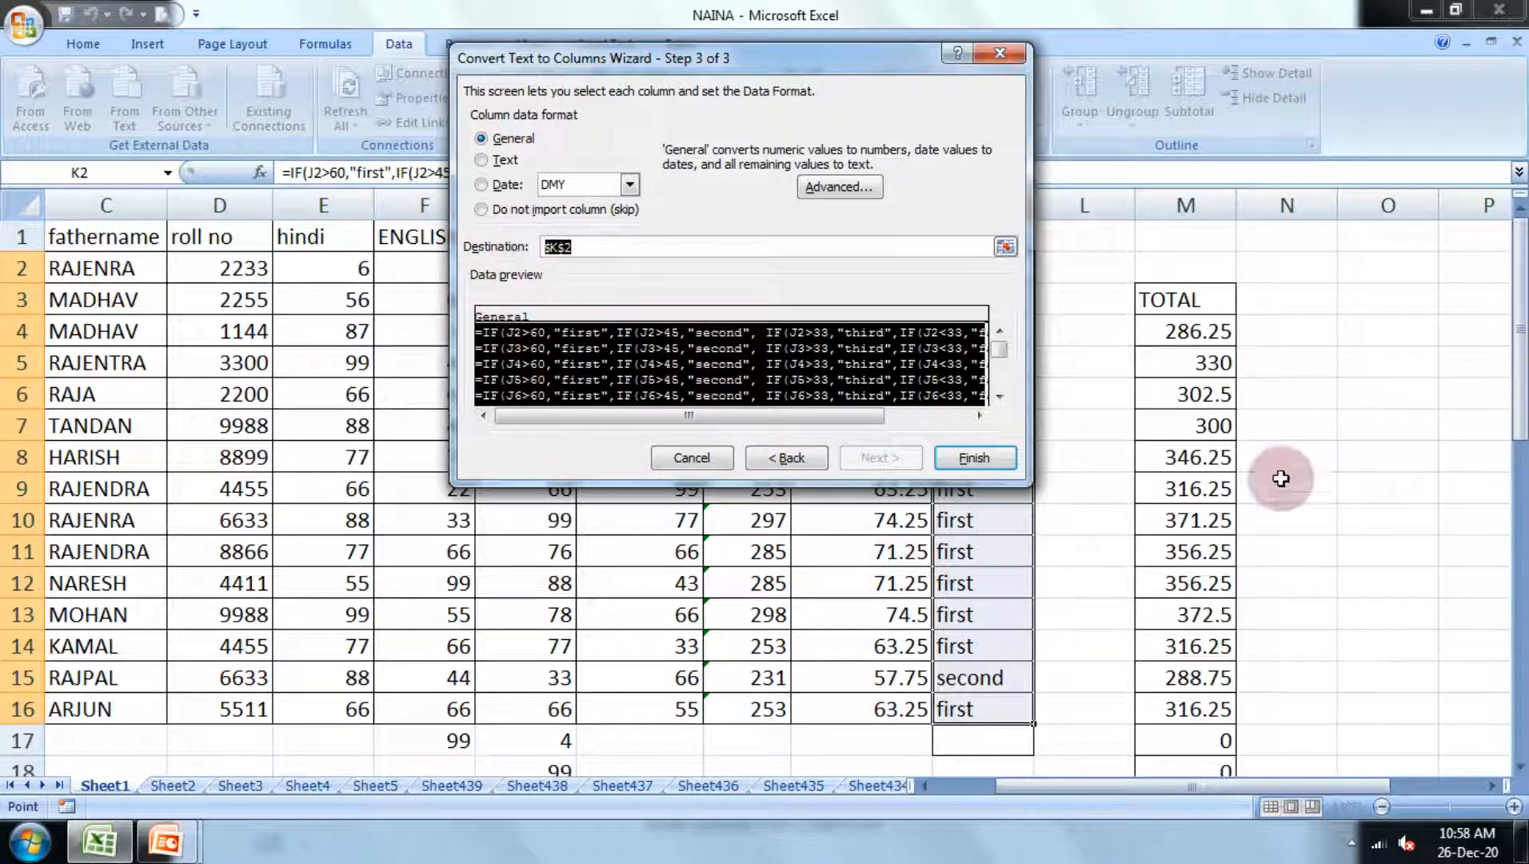
click(1384, 392)
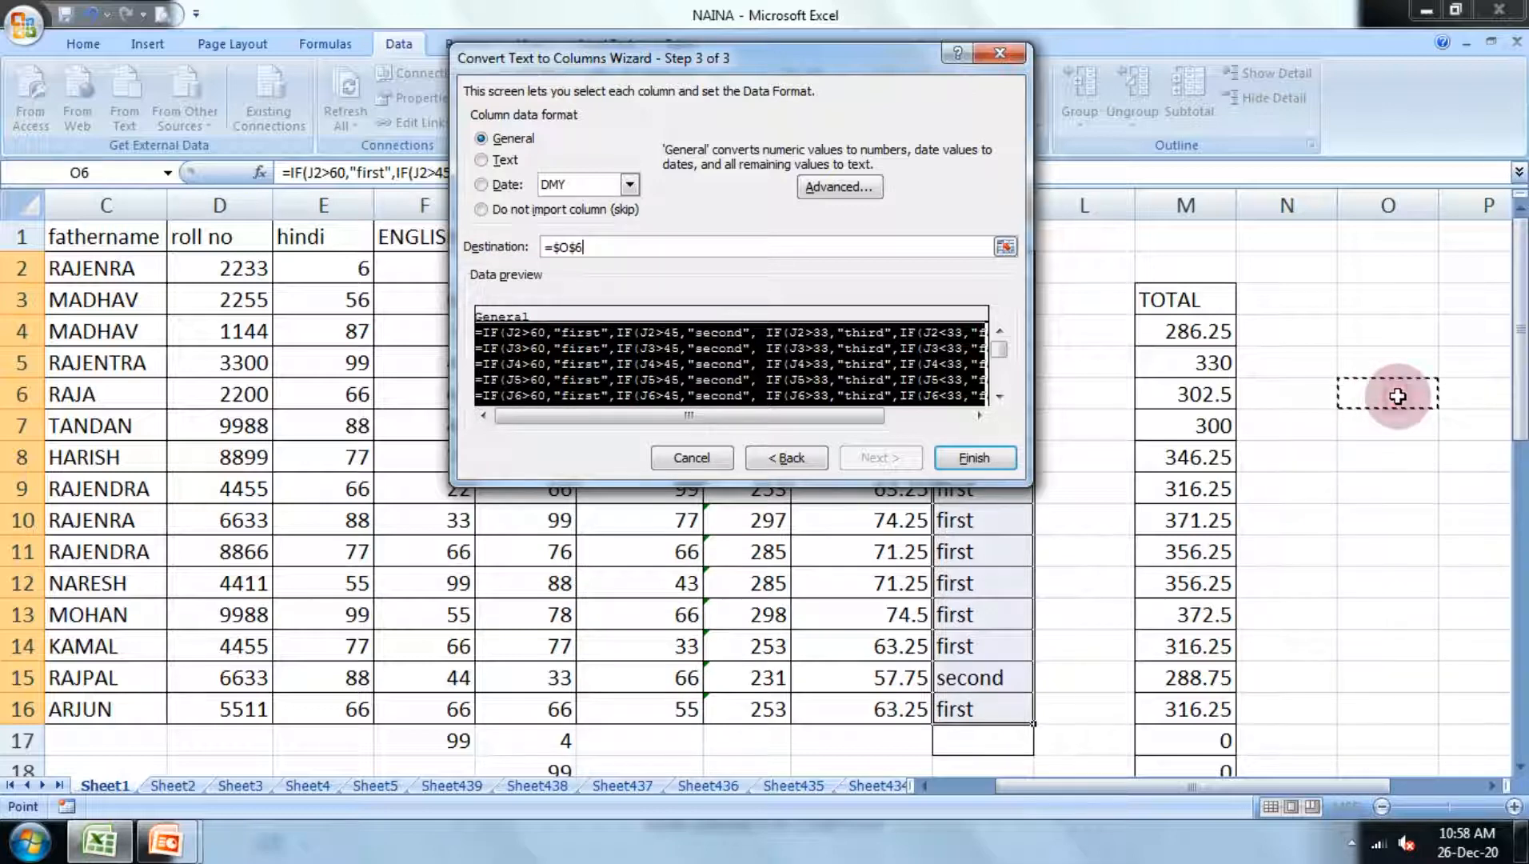
click(971, 459)
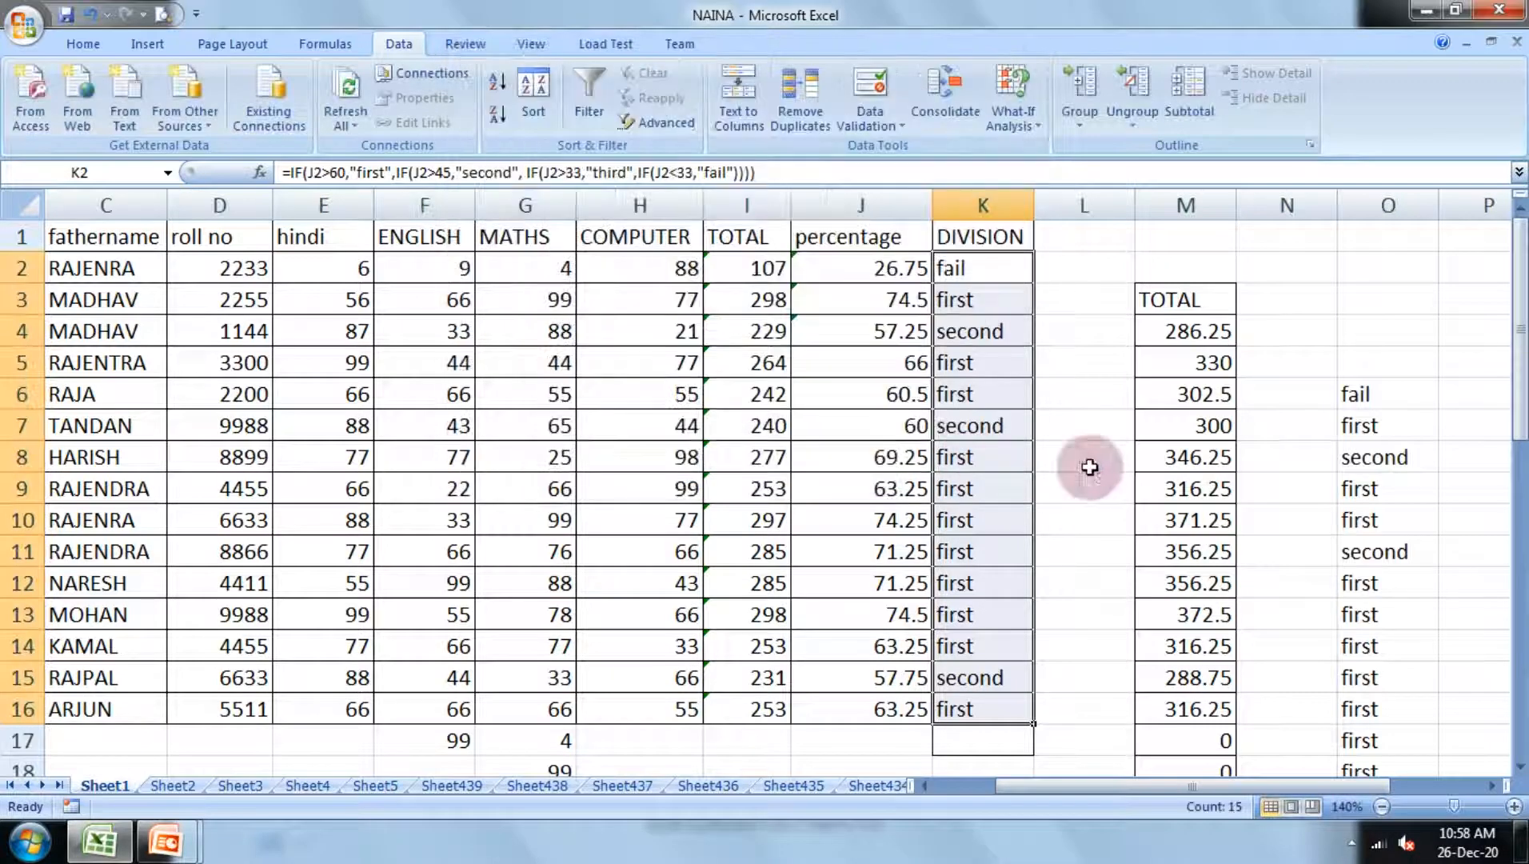
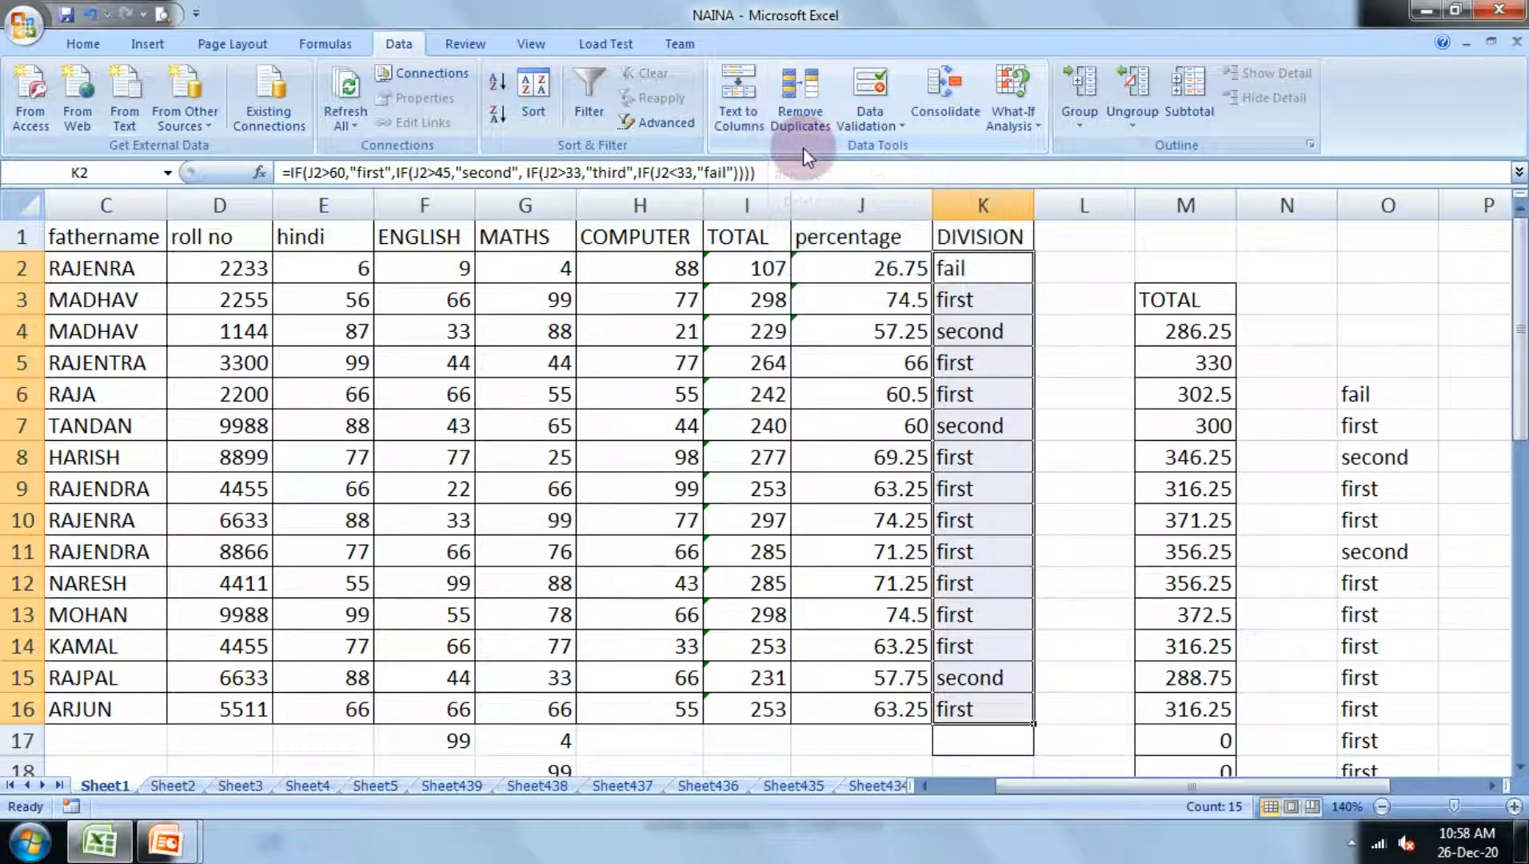
Select the percentage values J2:J16 and start a Consolidate, browsing for a source workbook
drag(882, 266, 858, 703)
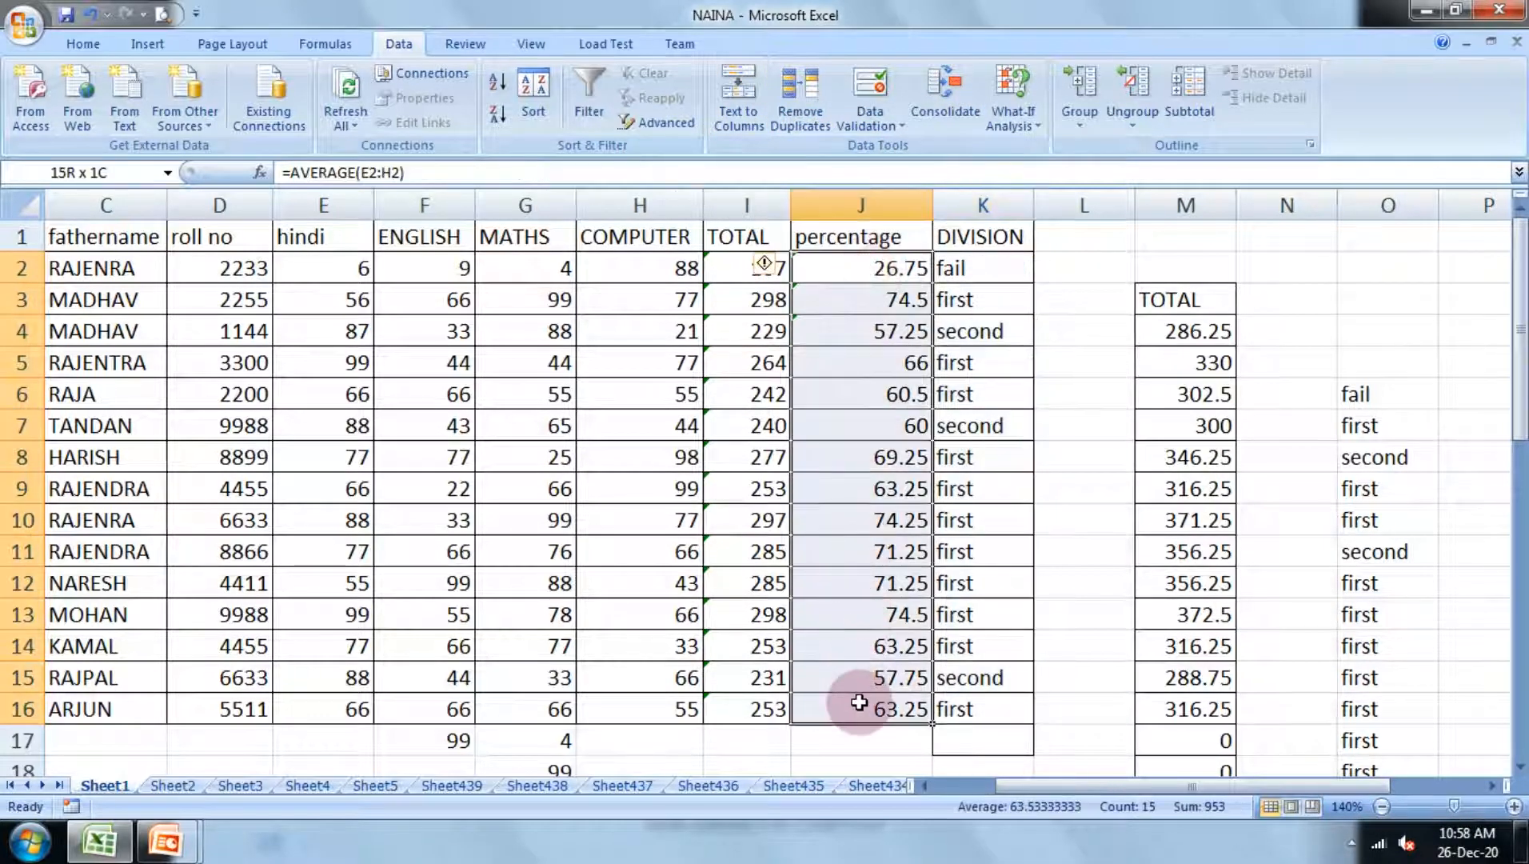
click(950, 82)
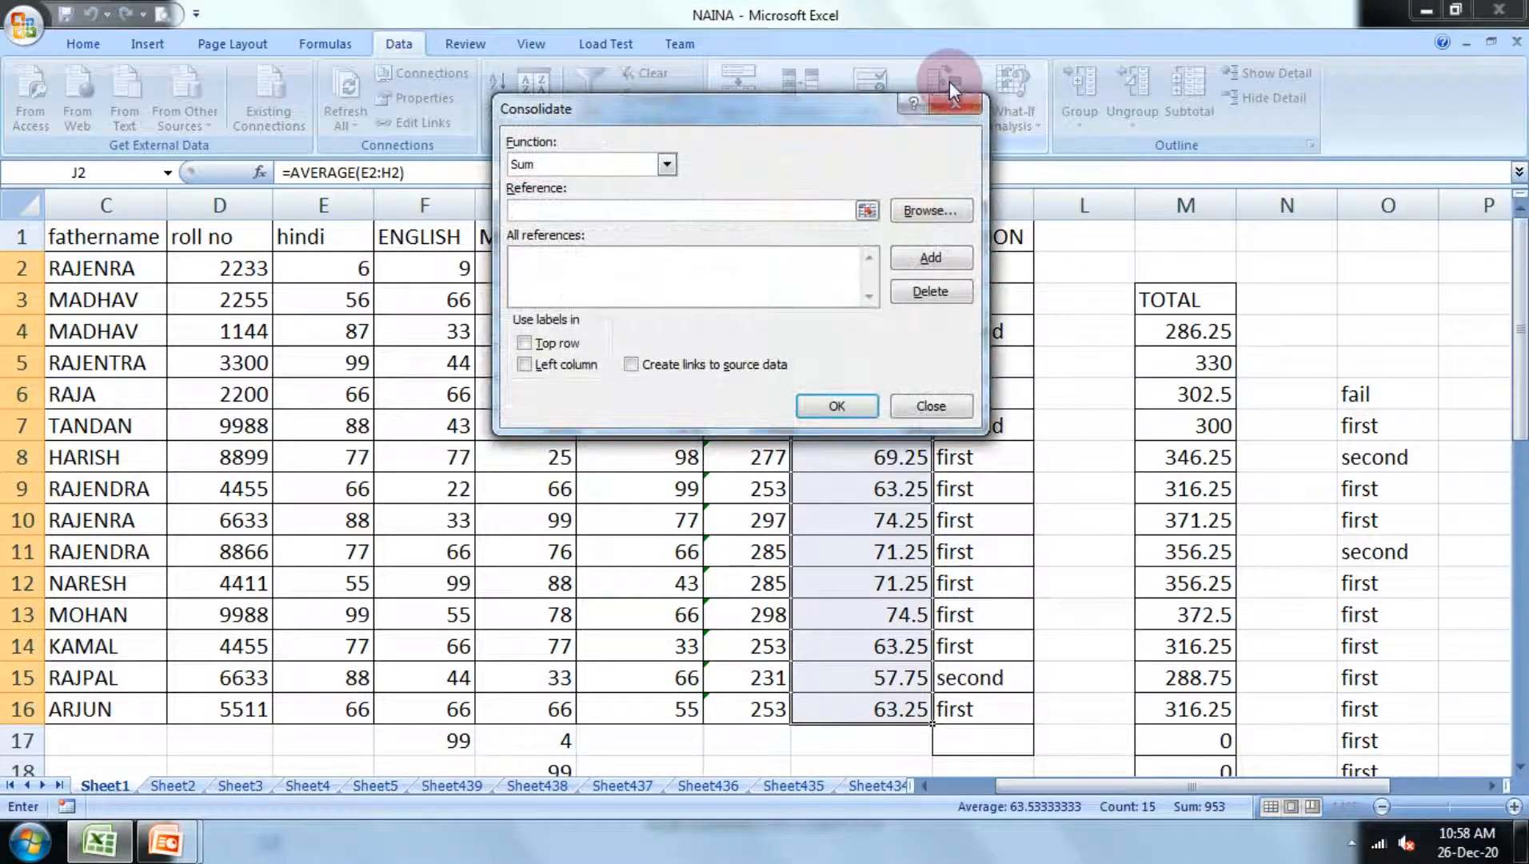
drag(735, 111, 782, 402)
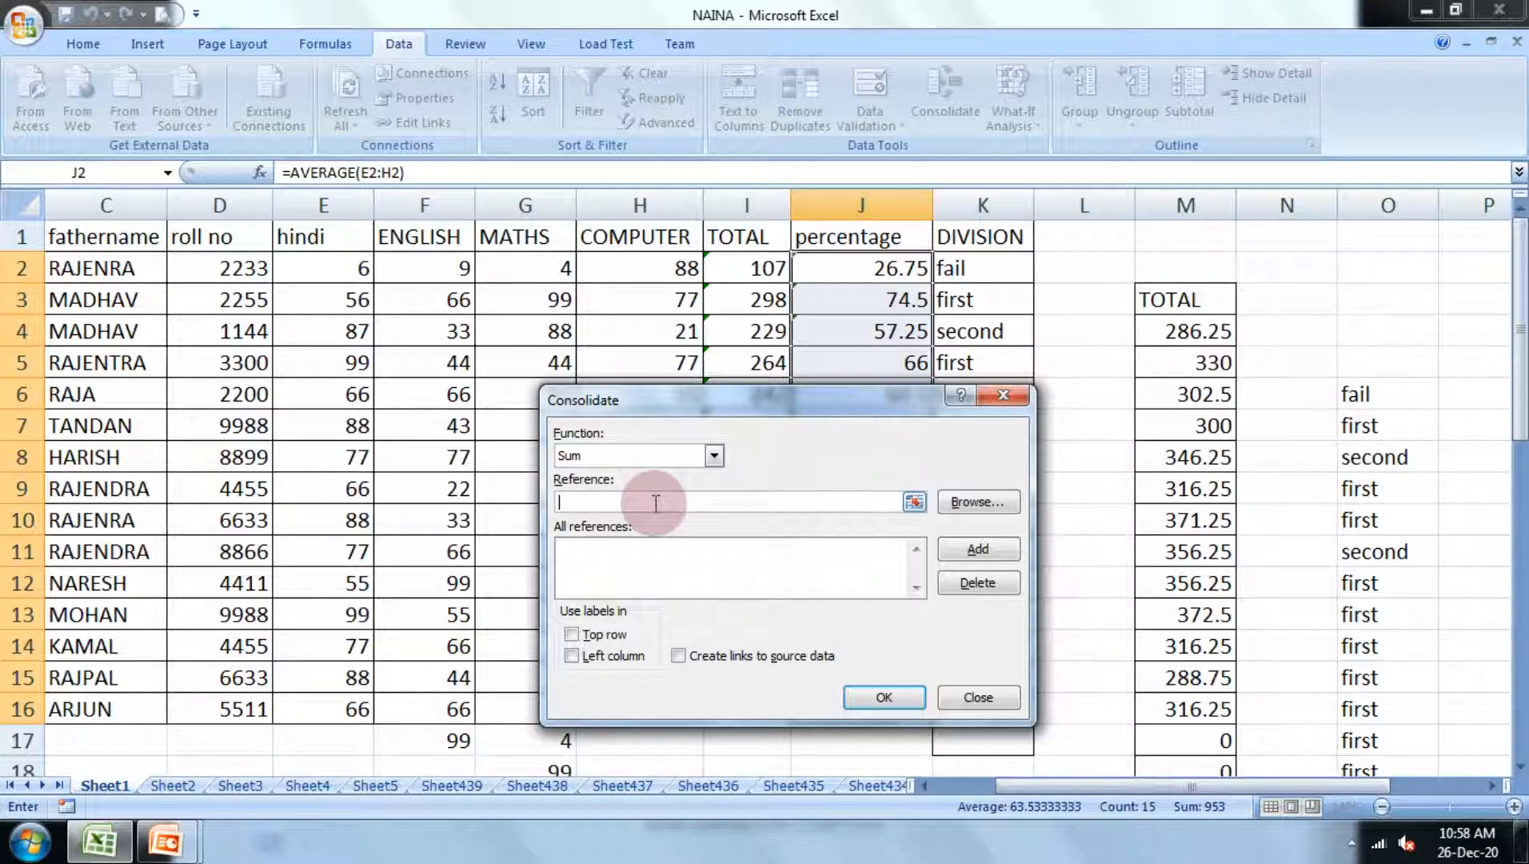
click(977, 501)
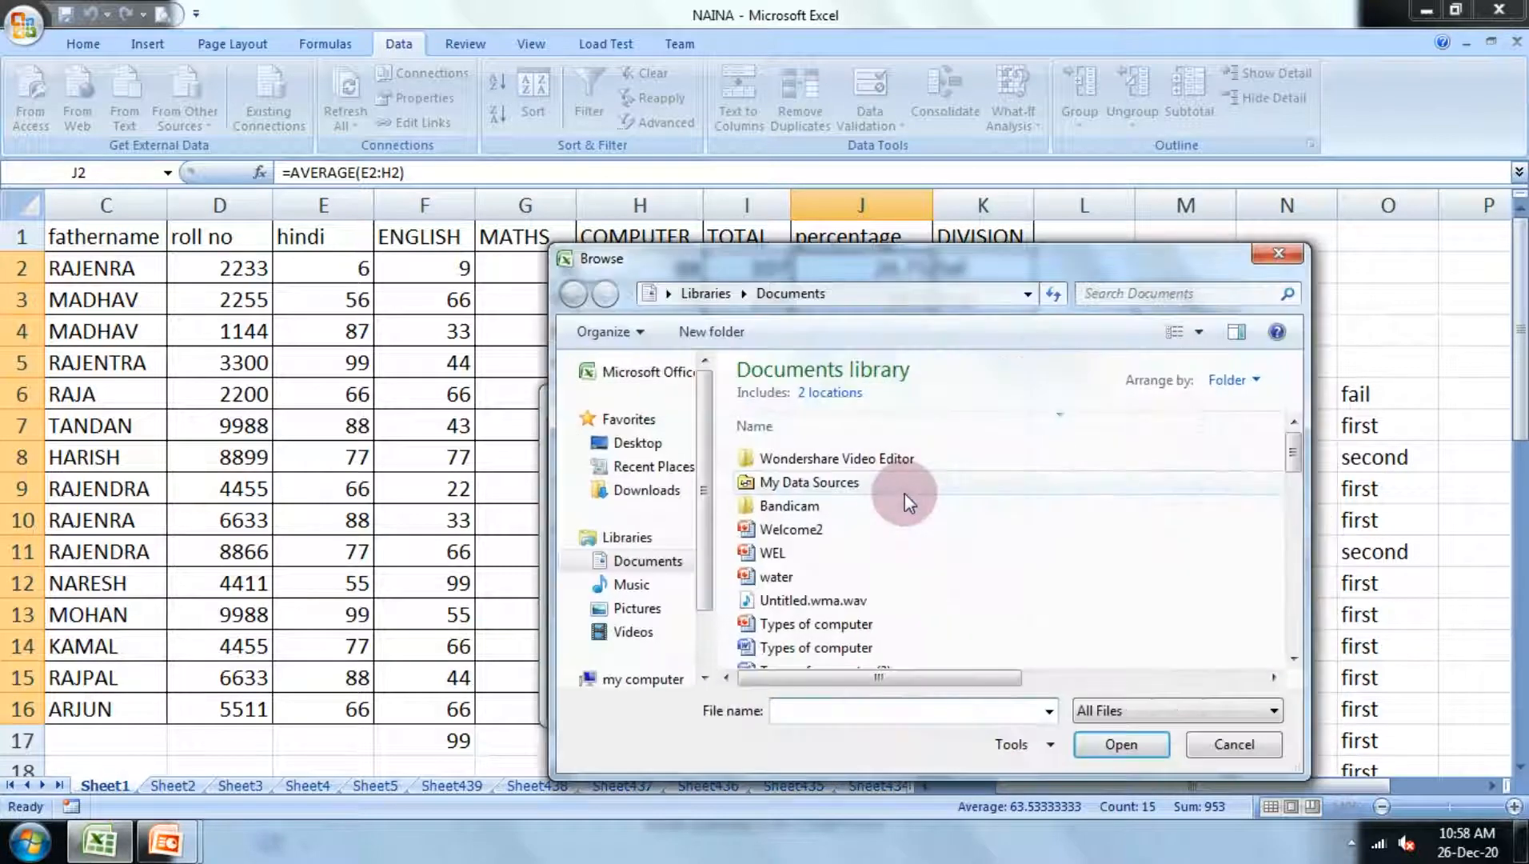
drag(1291, 451, 1275, 601)
Try consolidating with the PRODUCT workbook as reference and dismiss the invalid-reference errors
click(830, 496)
click(811, 453)
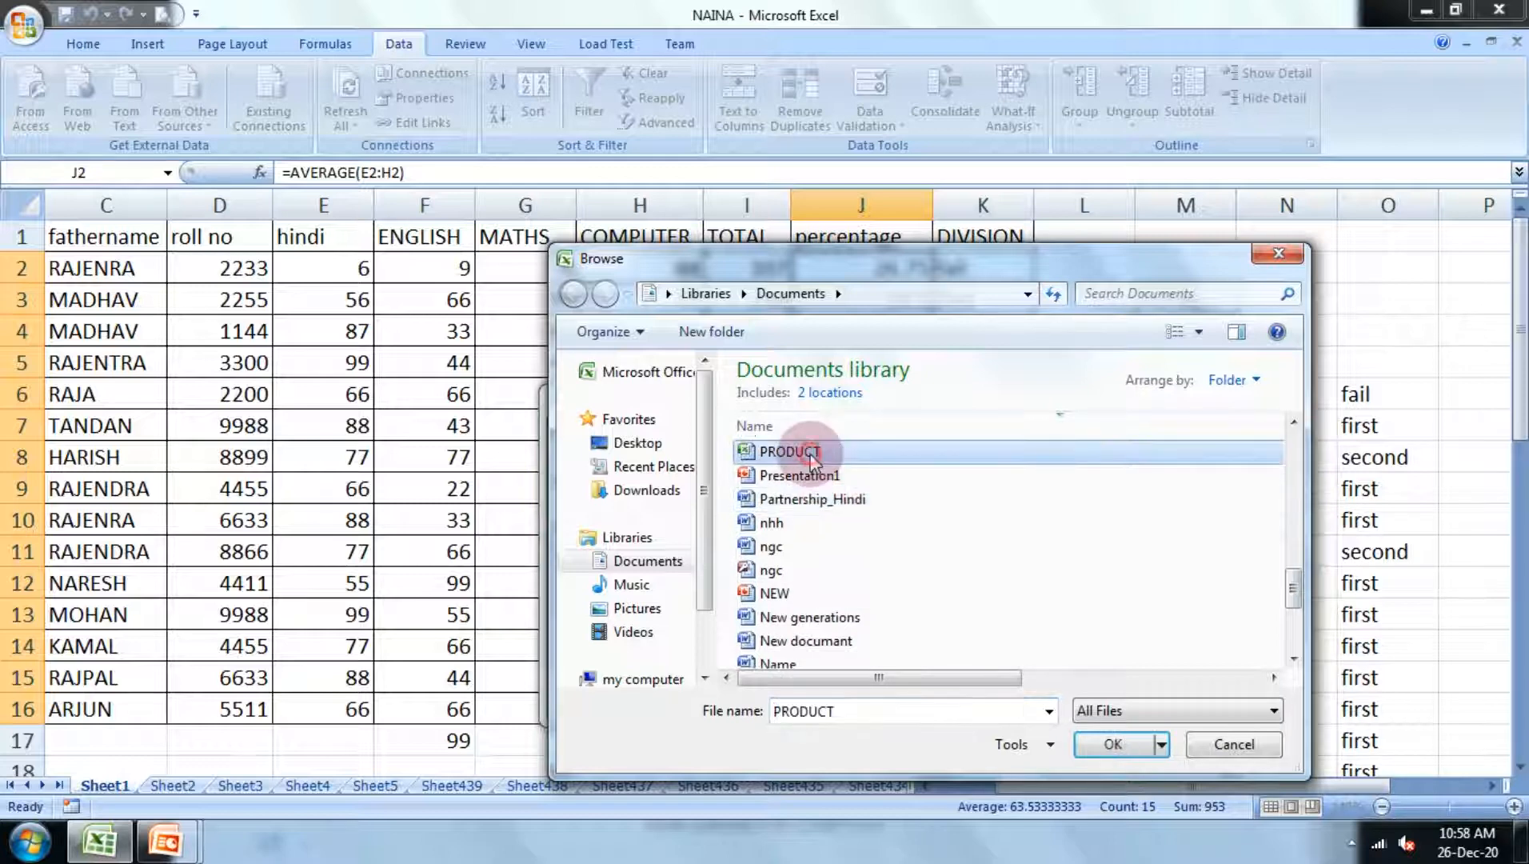
click(1119, 747)
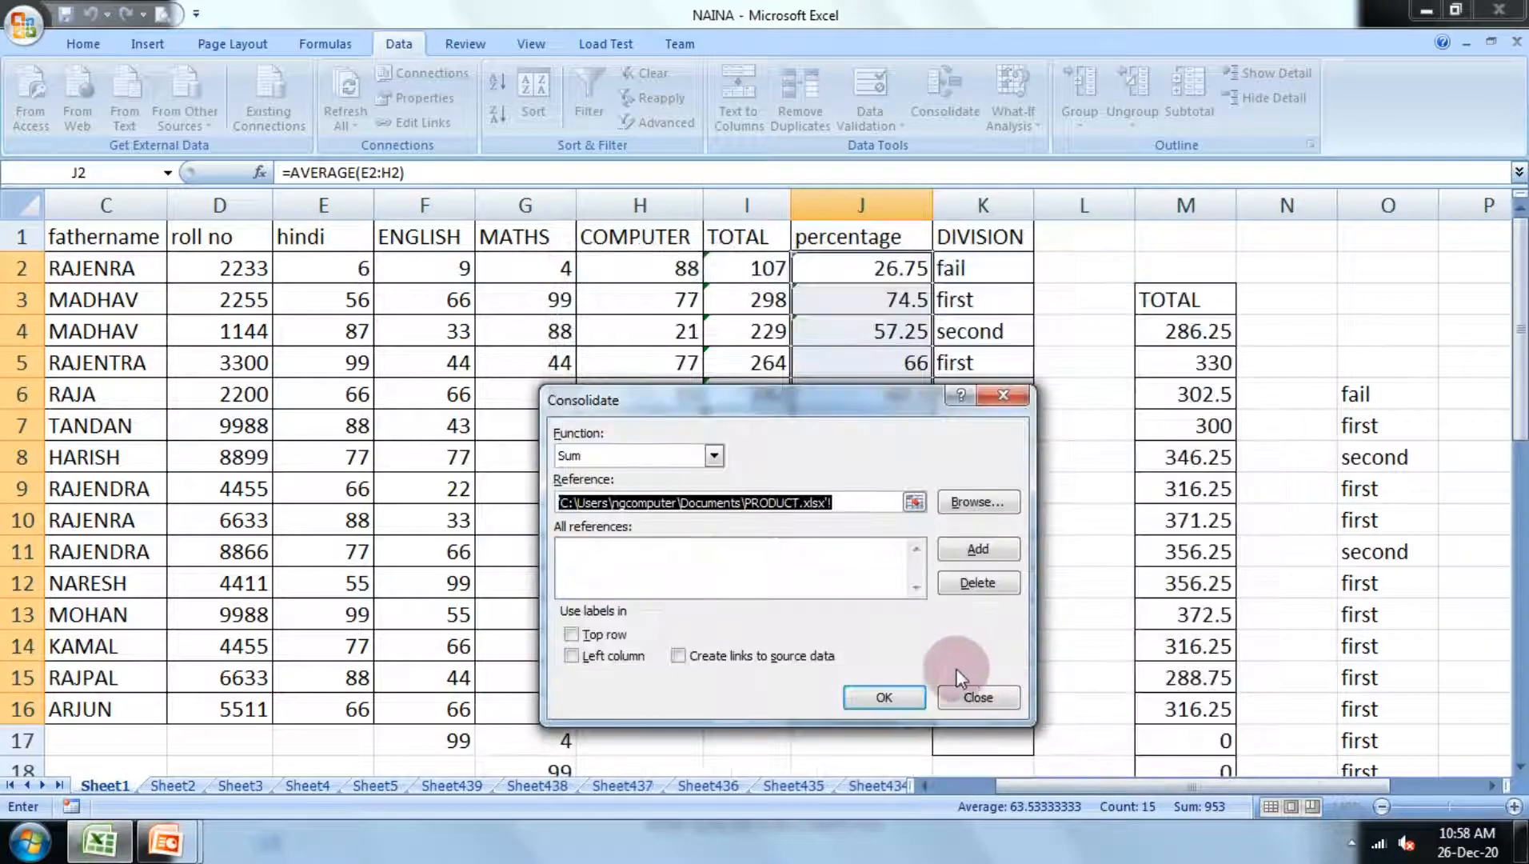
click(905, 704)
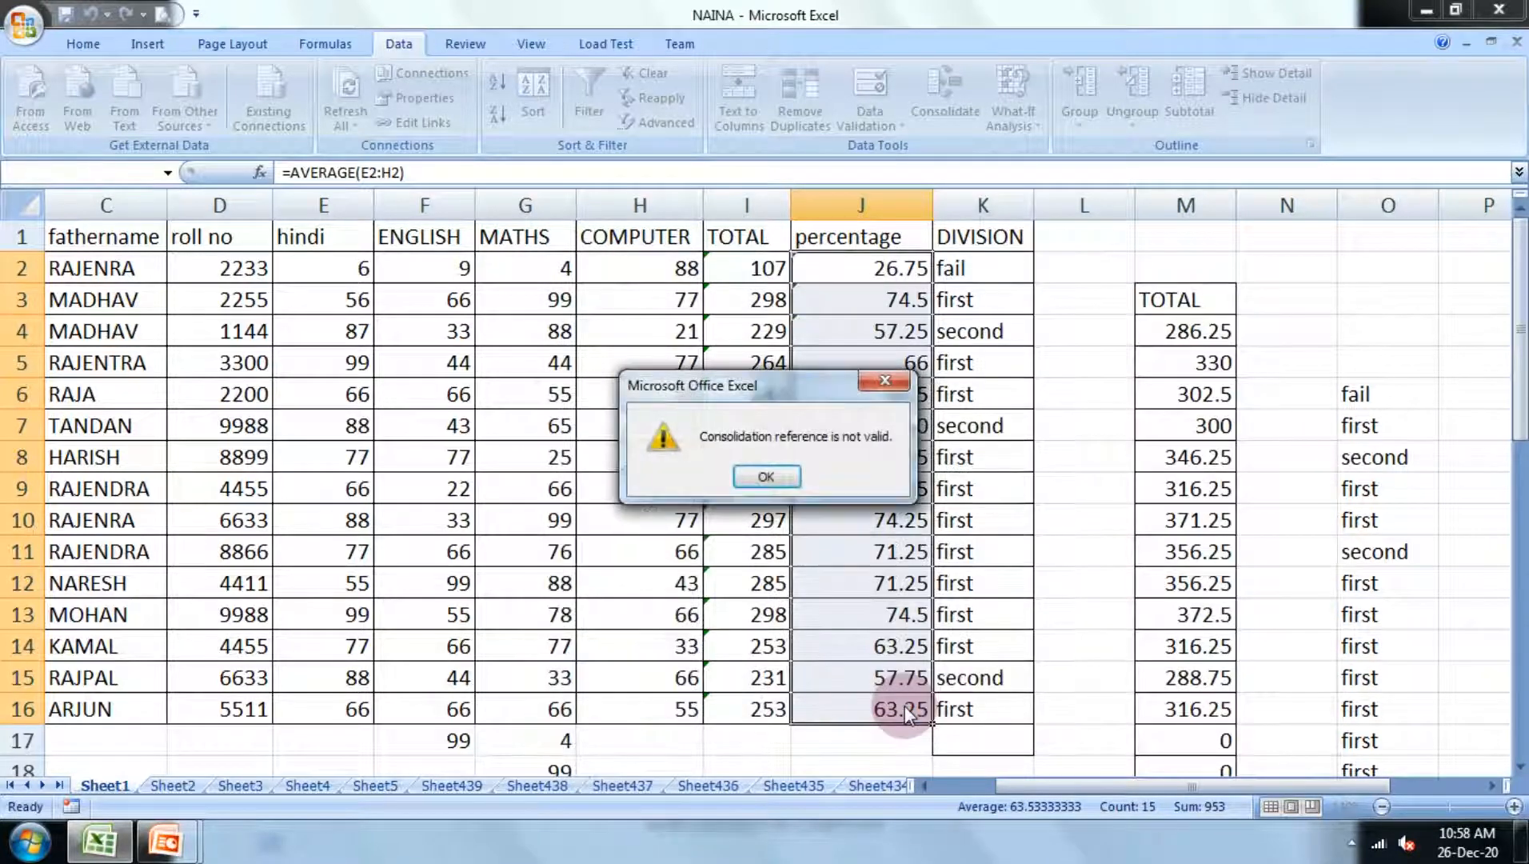
click(776, 474)
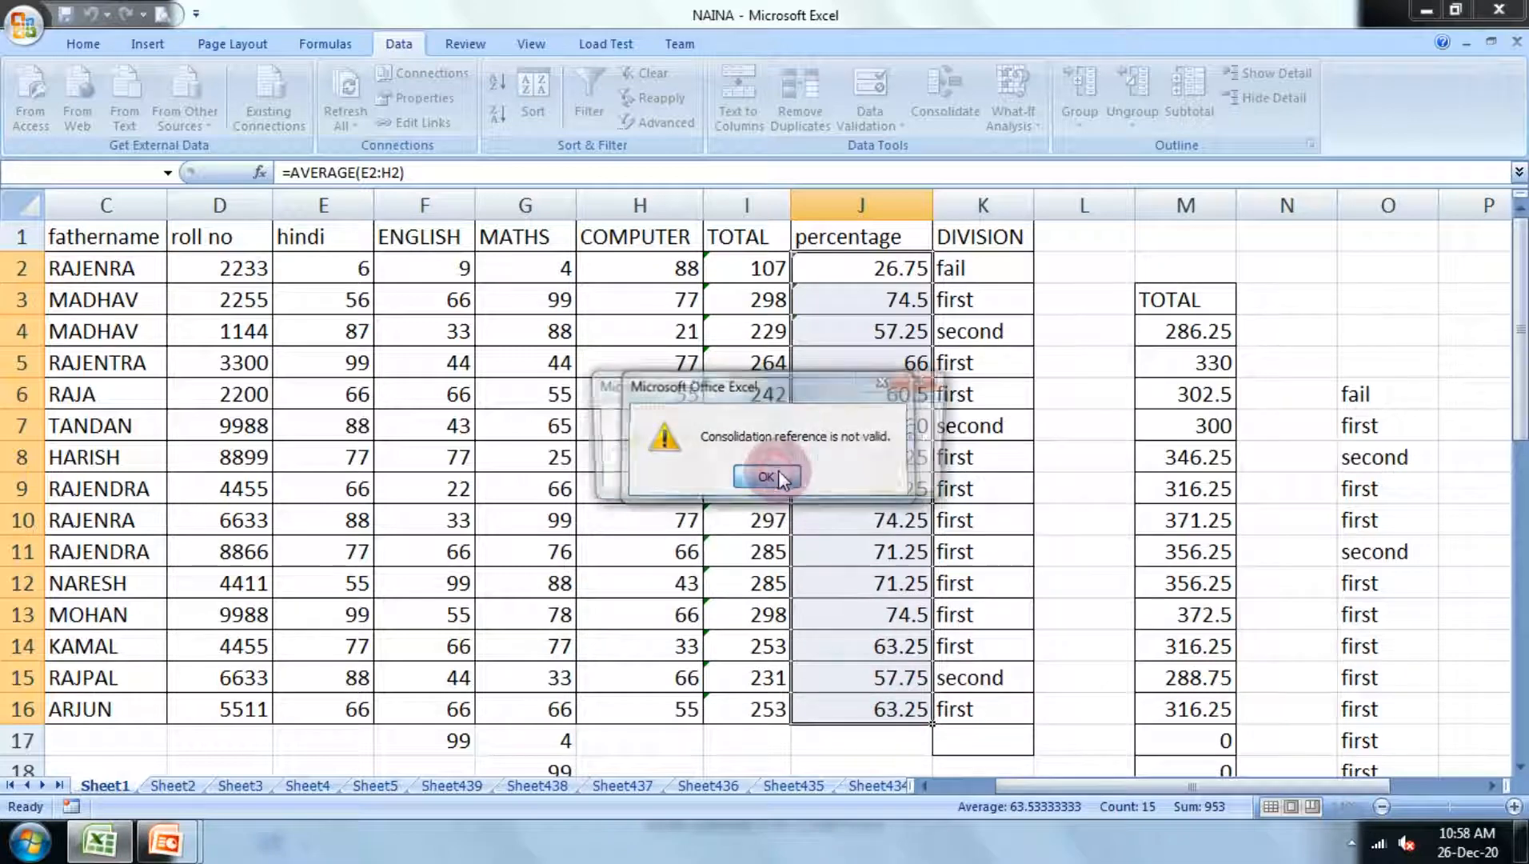
click(755, 477)
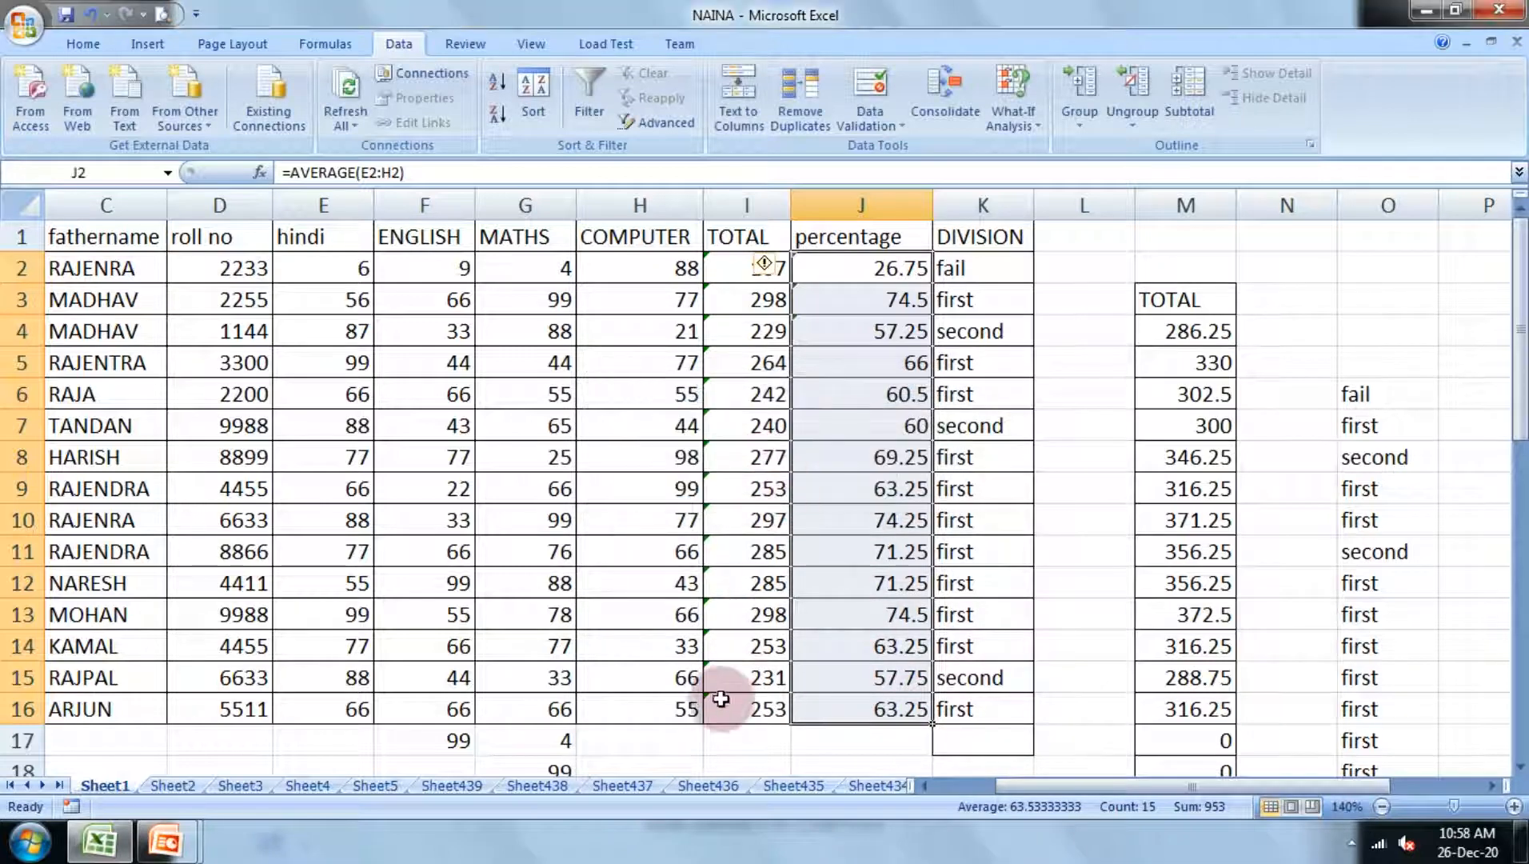
AutoSum I2:I17 so I17 holds =SUM(I2:I16), giving 3812
click(746, 766)
scroll(898, 587, down, 2)
scroll(894, 480, up, 2)
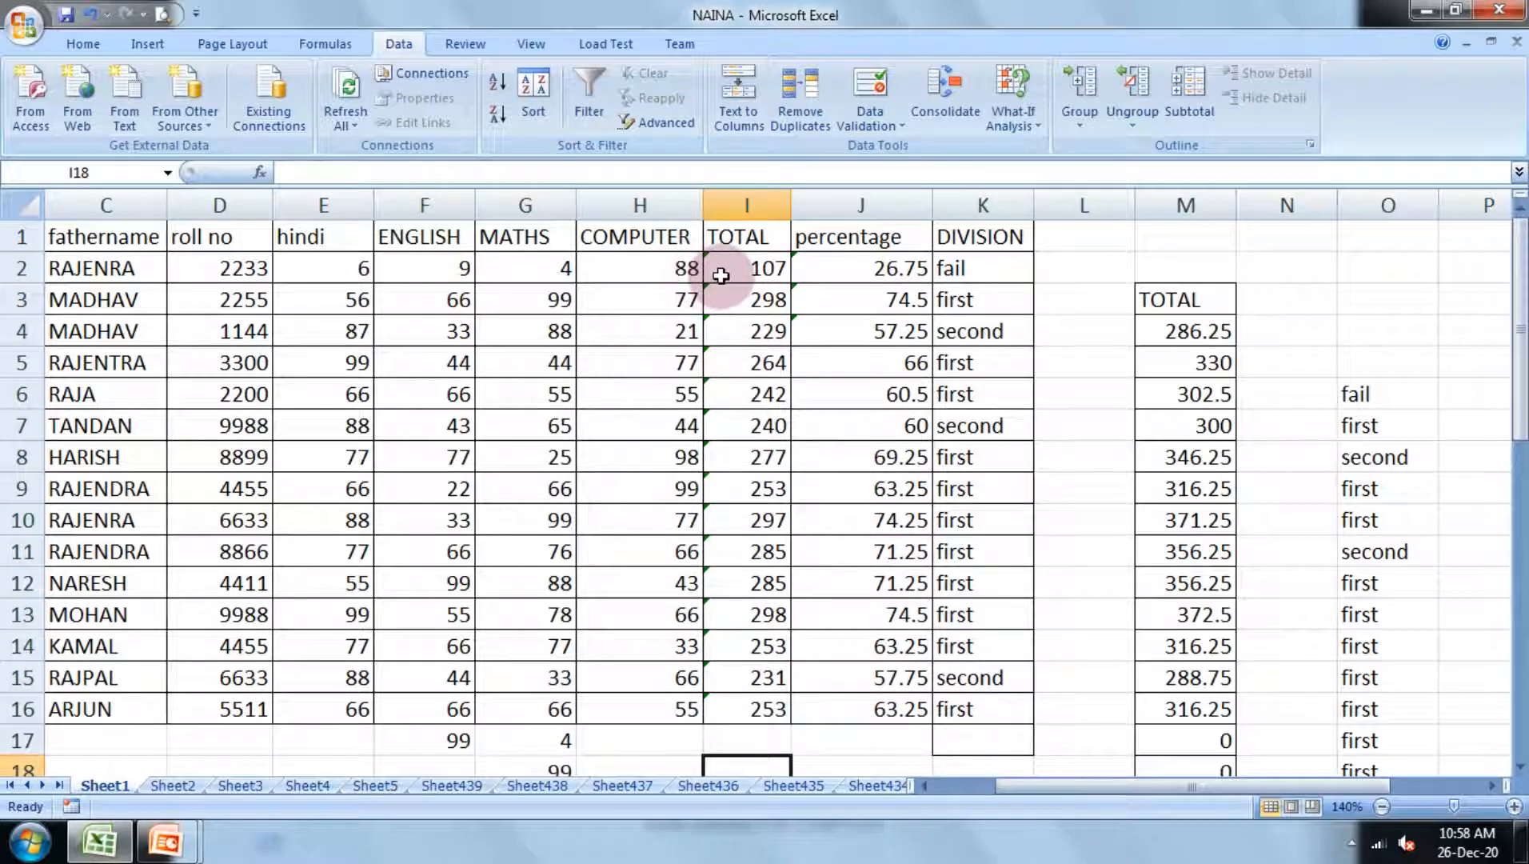
drag(722, 275, 712, 740)
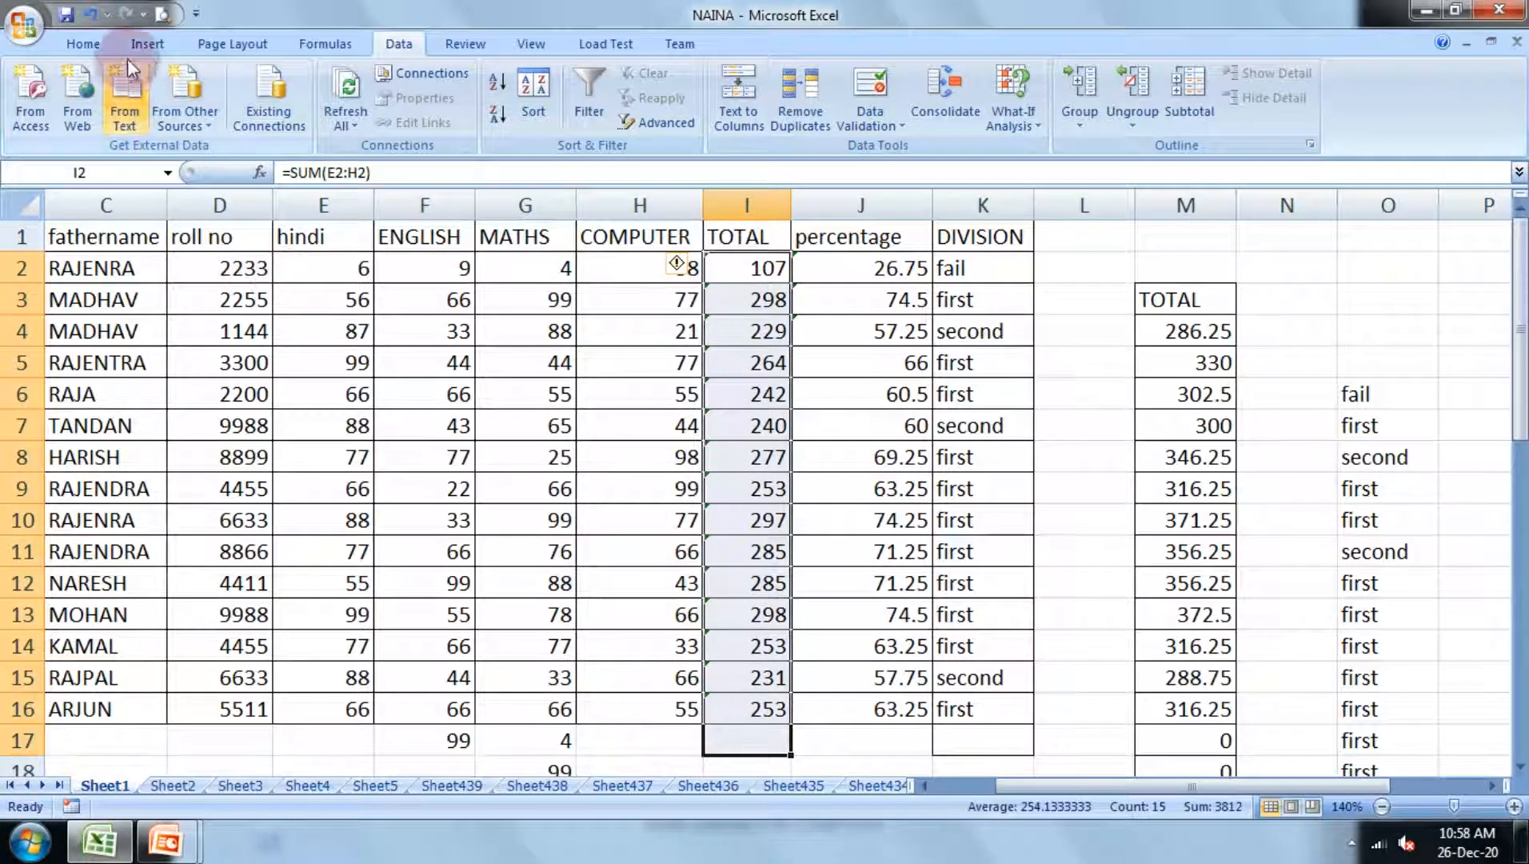
click(85, 44)
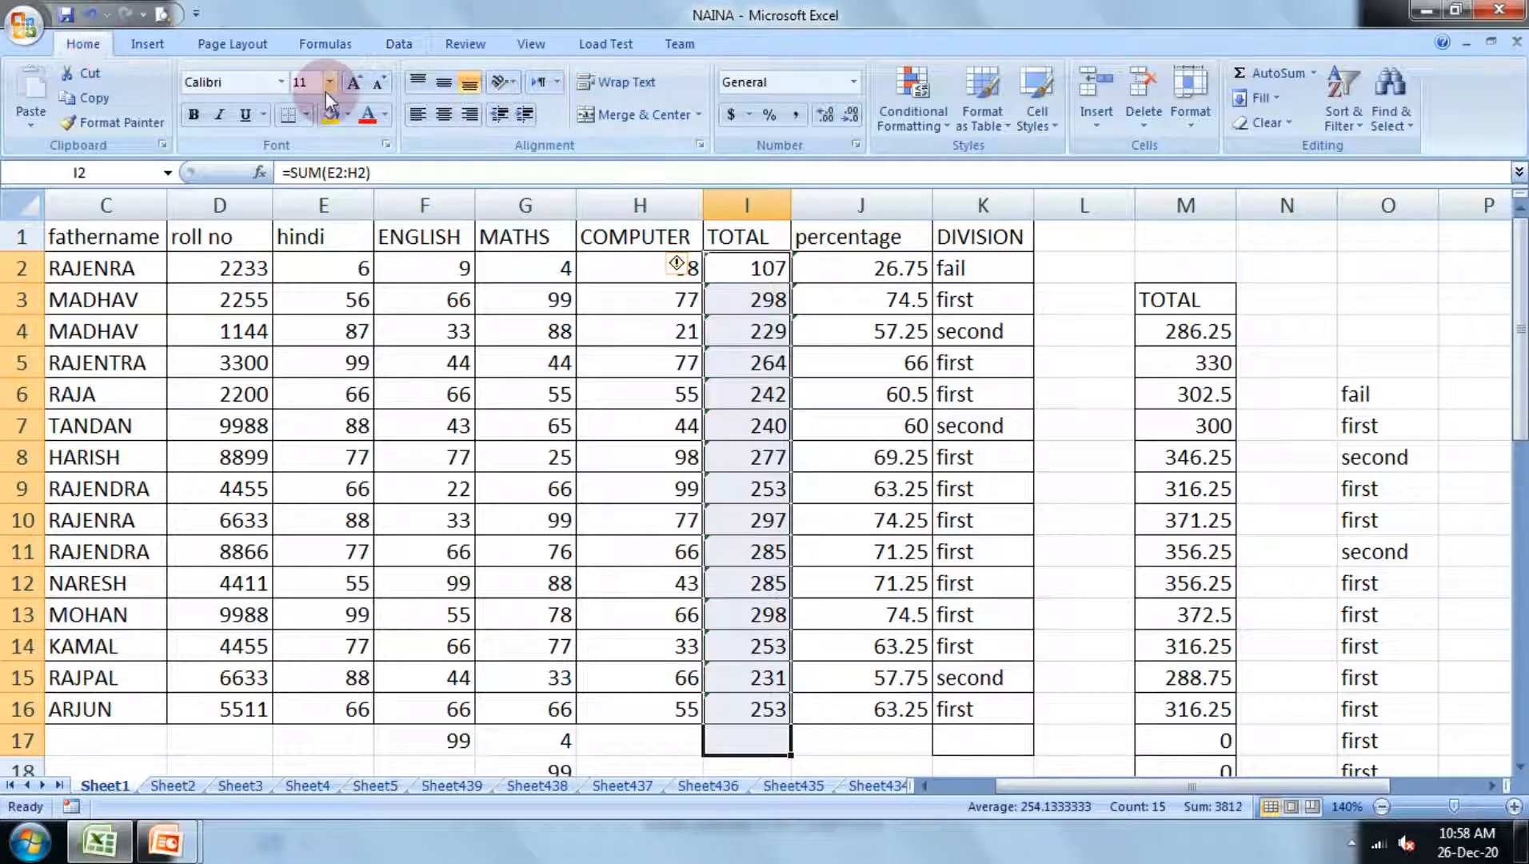
click(1313, 76)
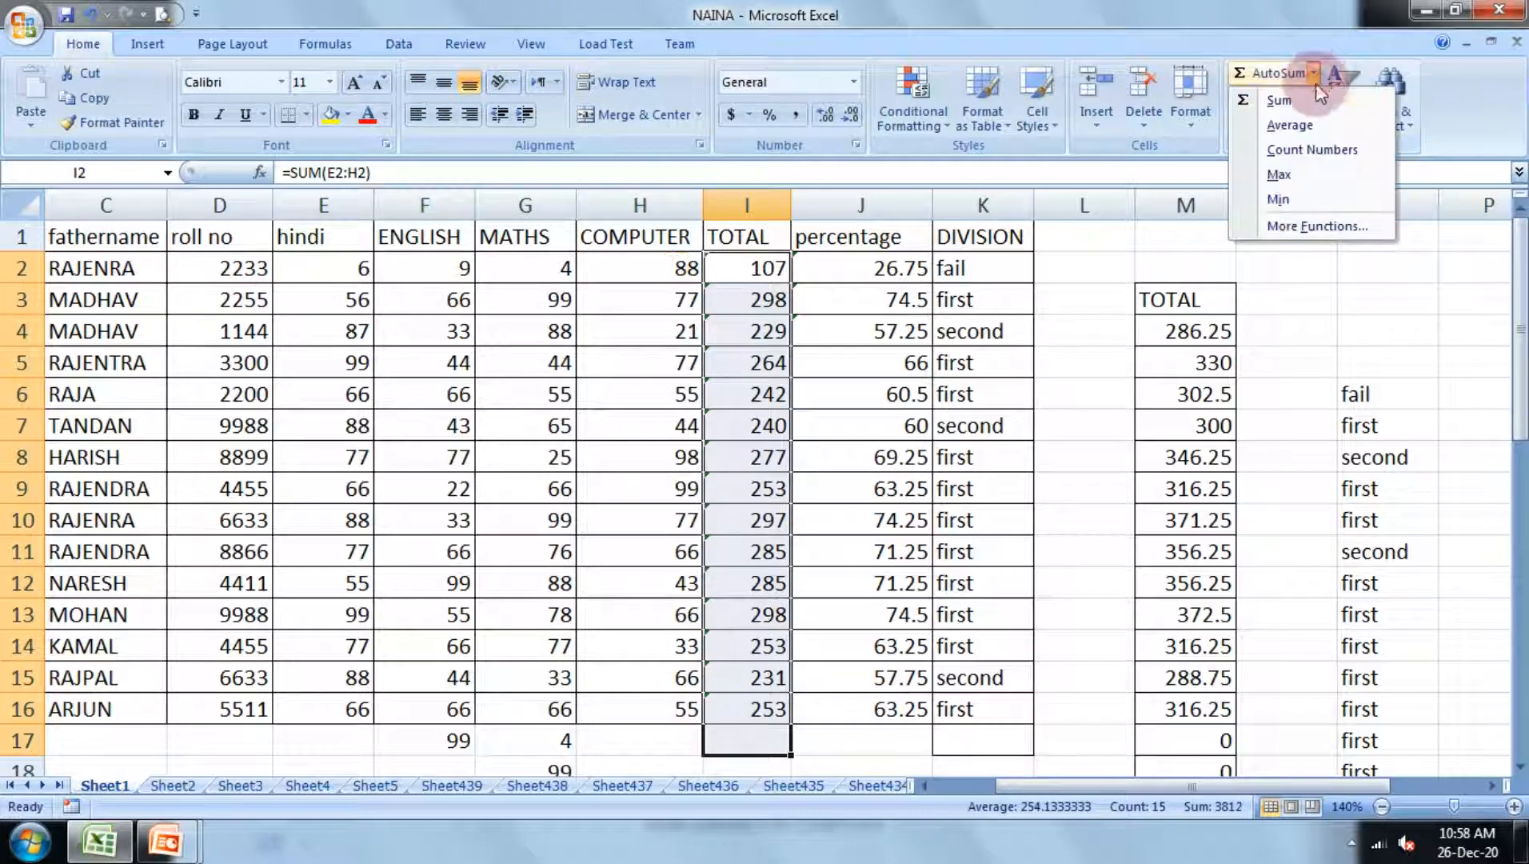
click(1316, 99)
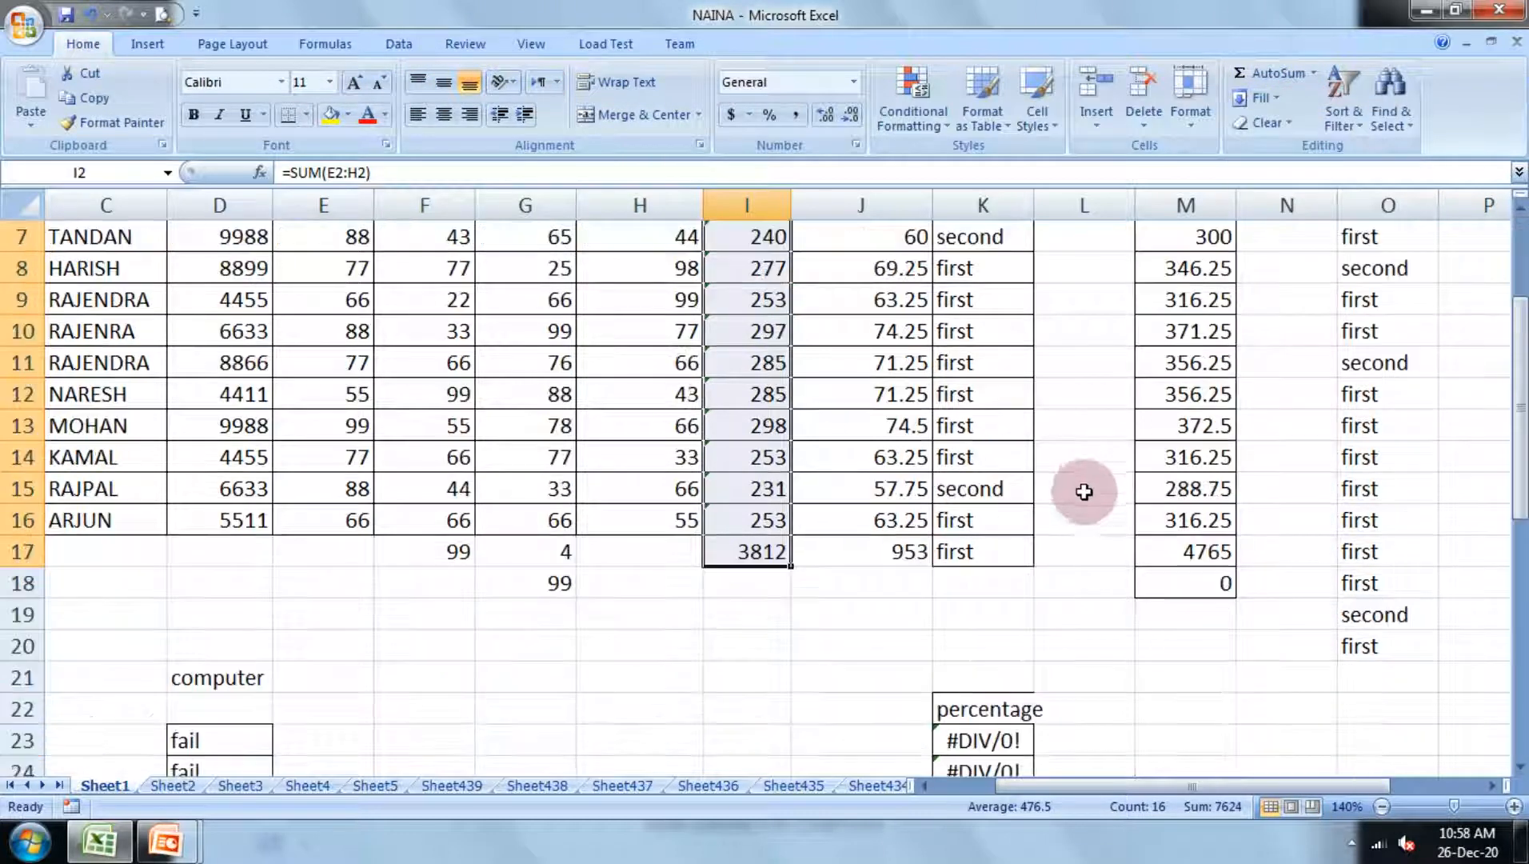
click(756, 562)
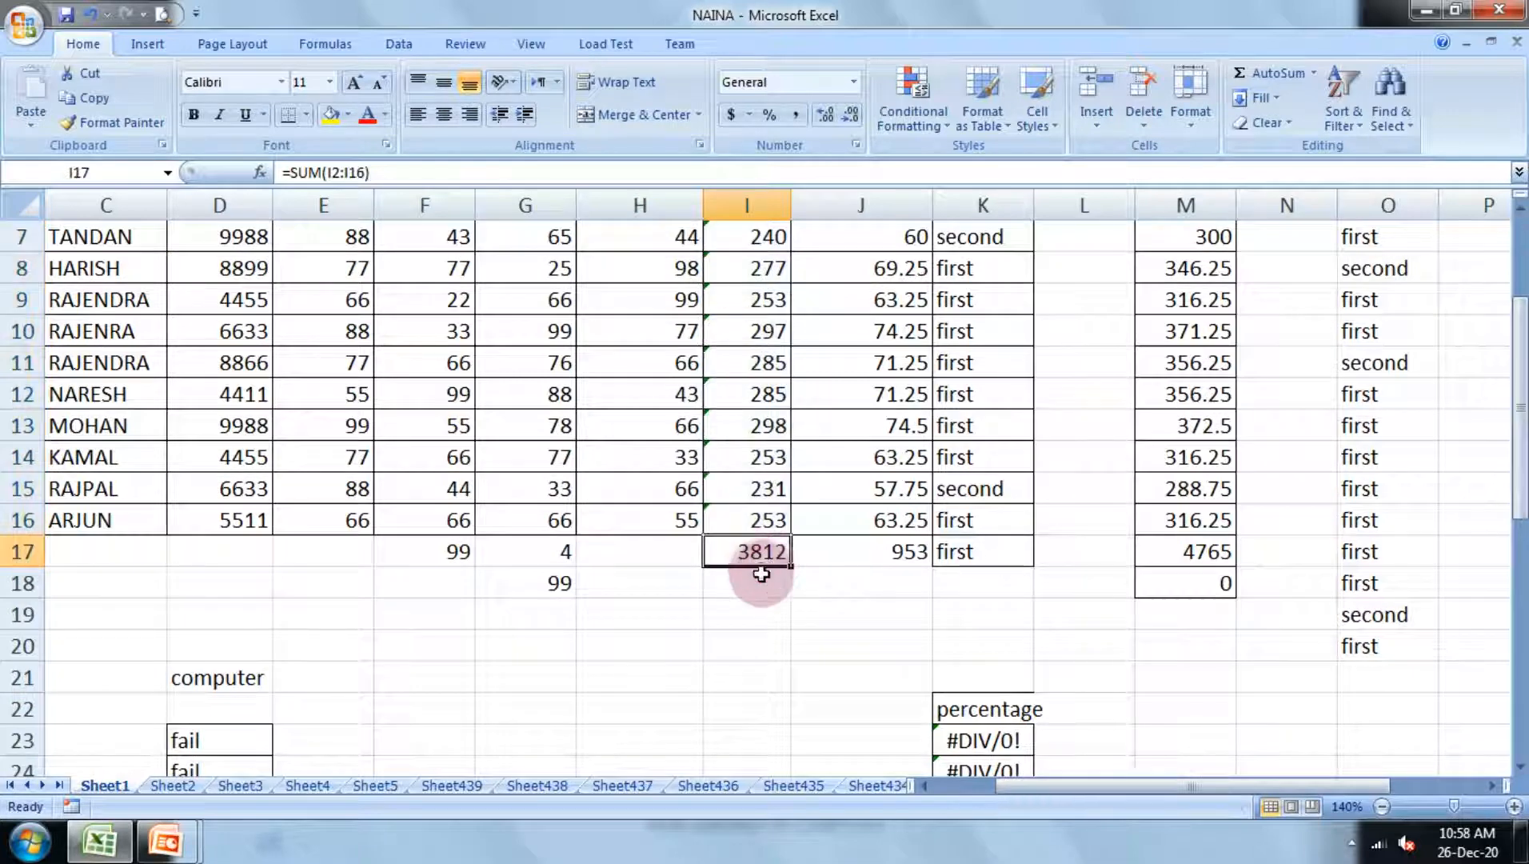
On Sheet3, type the total 3812 as a plain value in J20
click(243, 784)
click(520, 645)
click(607, 692)
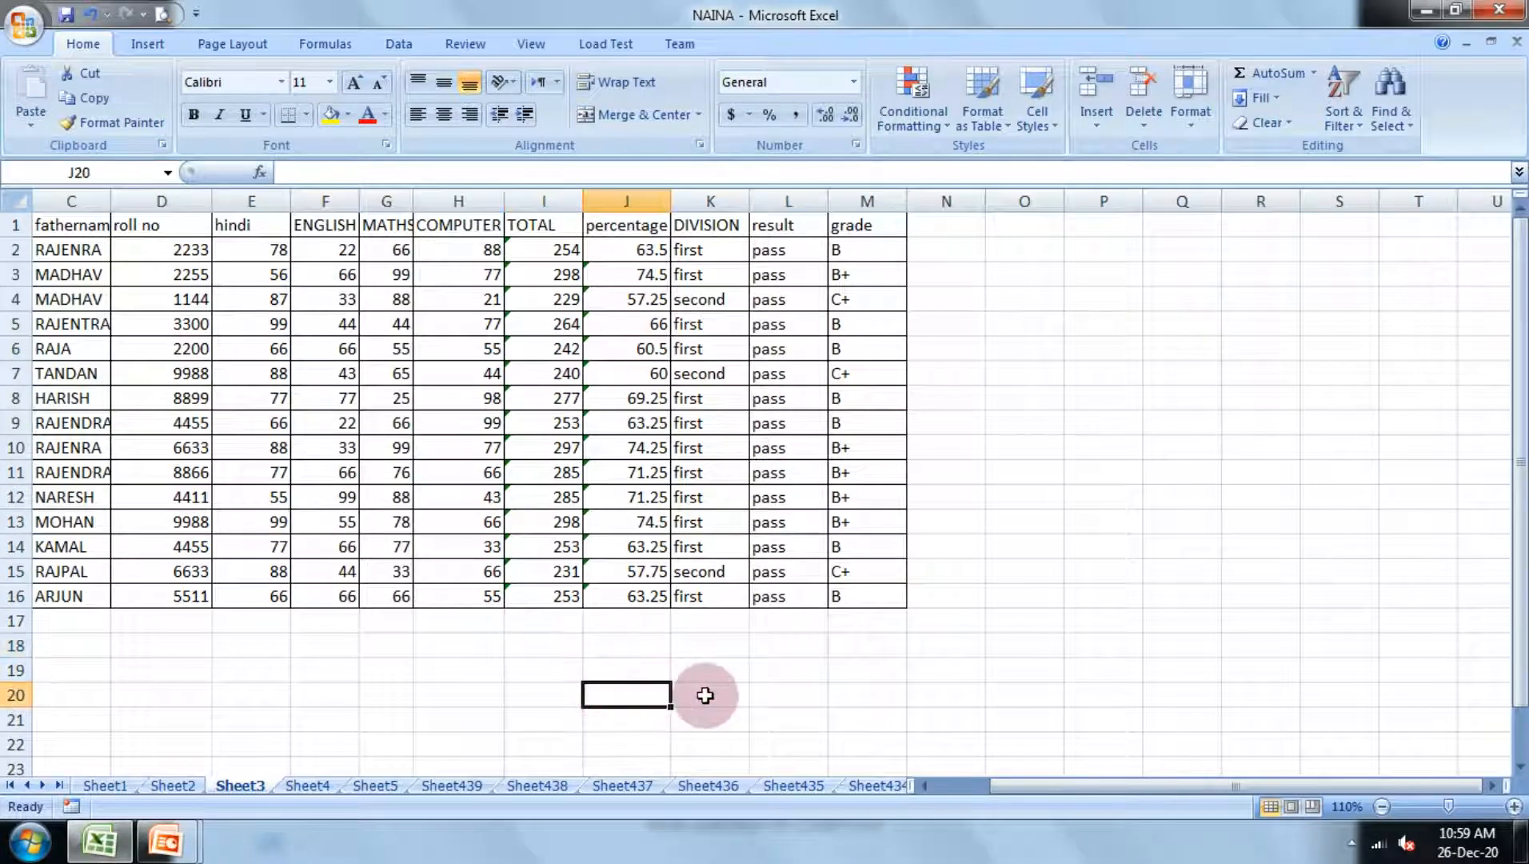
text(3)
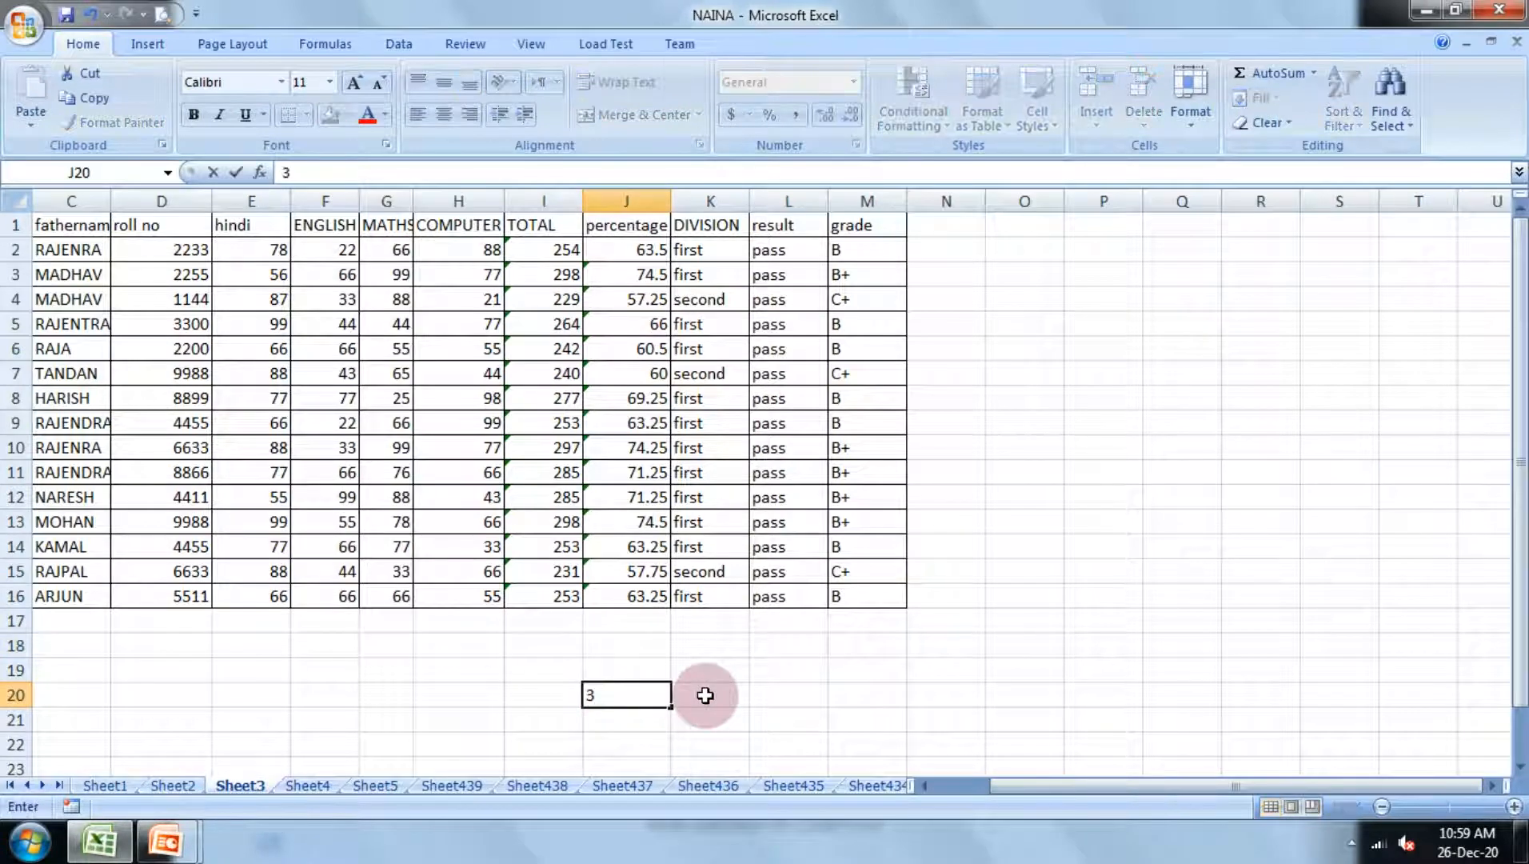
text(812)
click(758, 714)
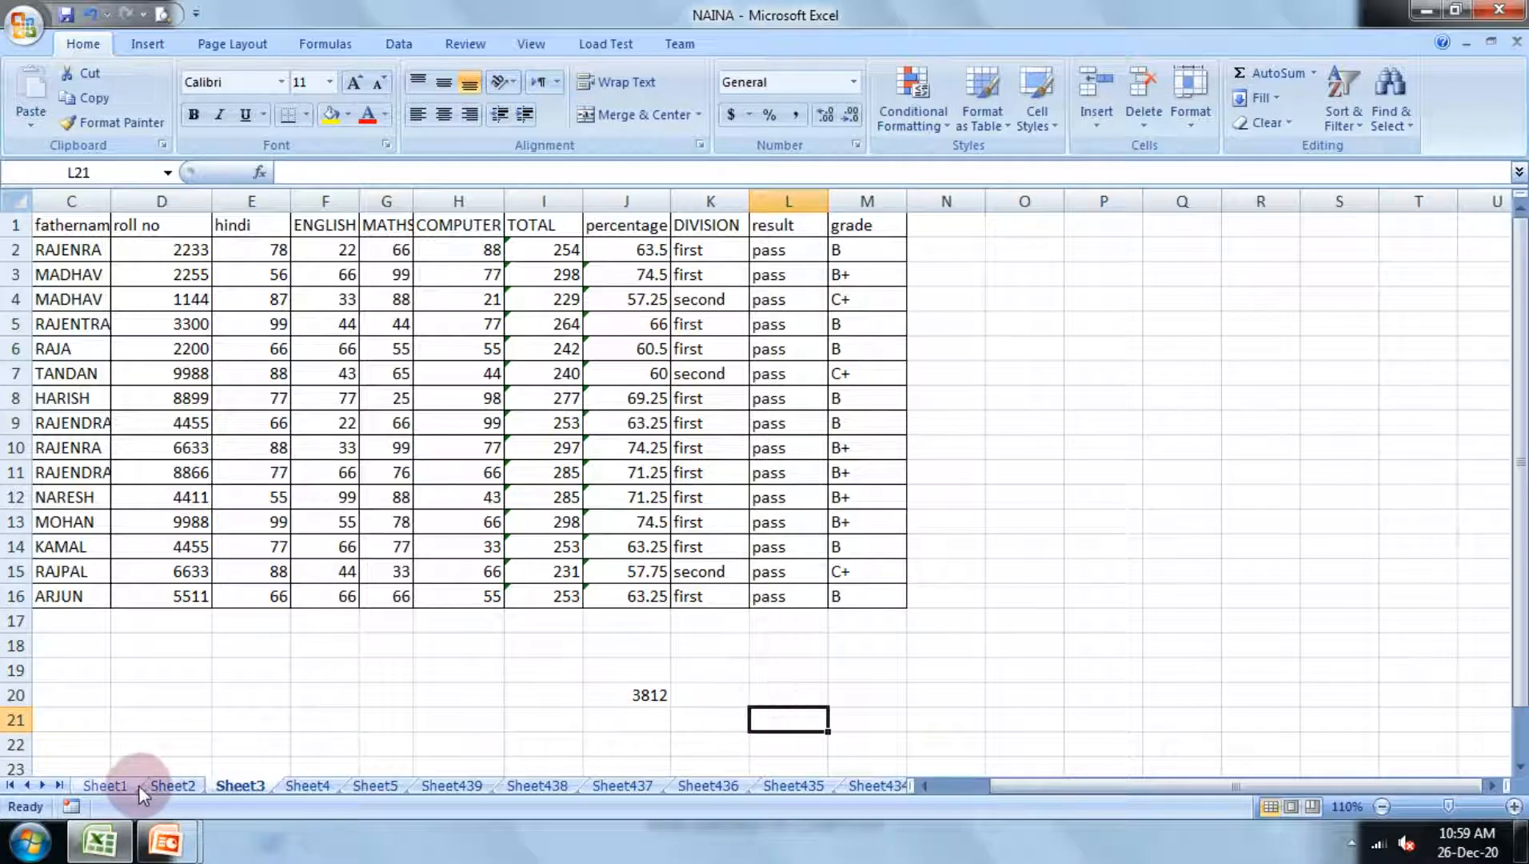
On Sheet1, change row 10's marks to 54, 65 and 87, making the grand total 3809
click(138, 787)
click(518, 334)
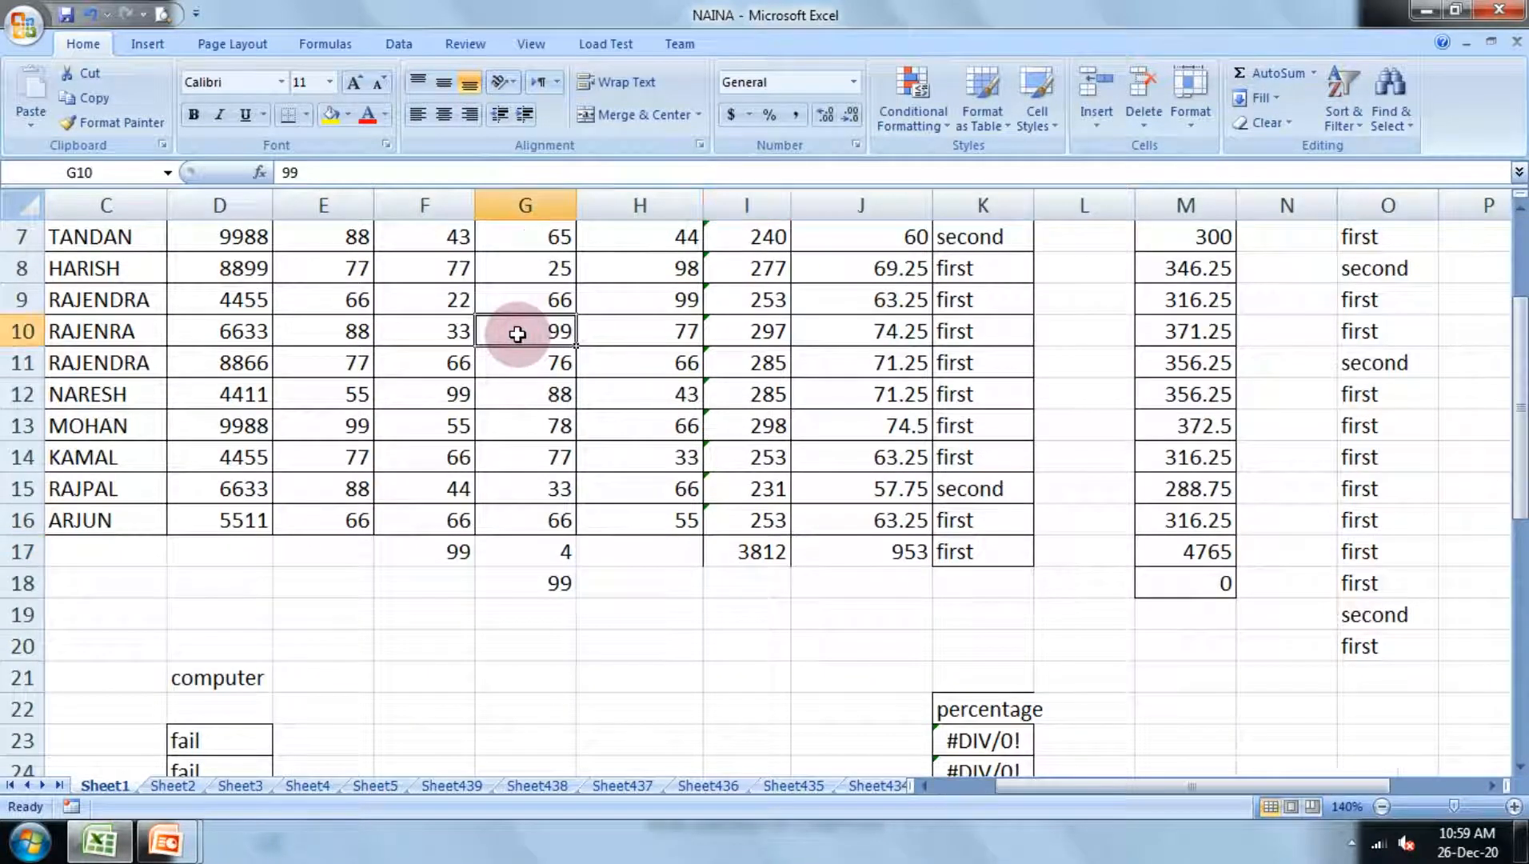
text(65)
key(Tab)
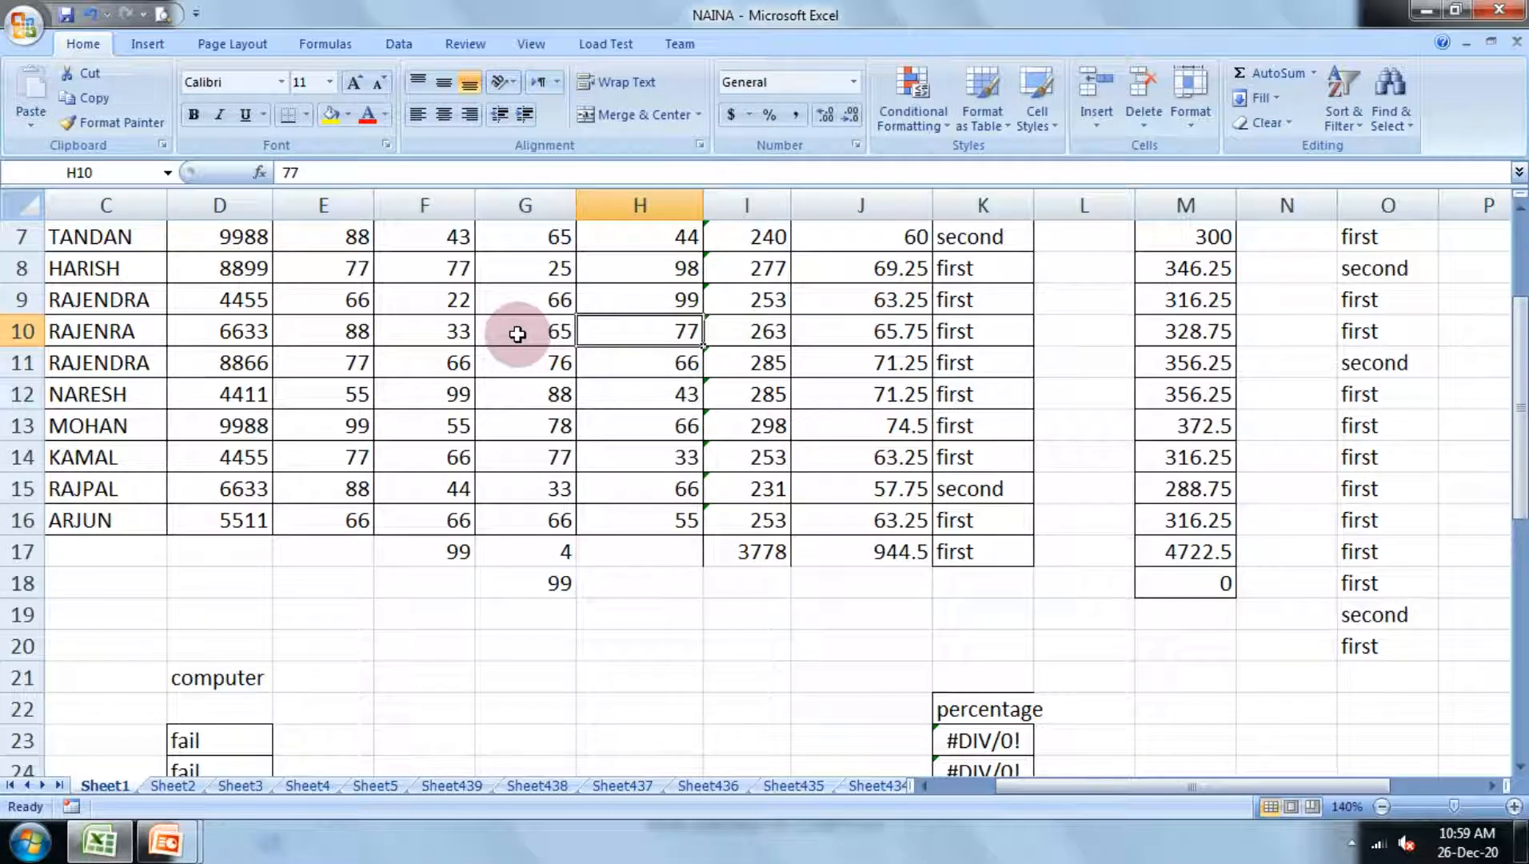
text(87)
key(Tab)
key(Left)
key(Left)
key(Left)
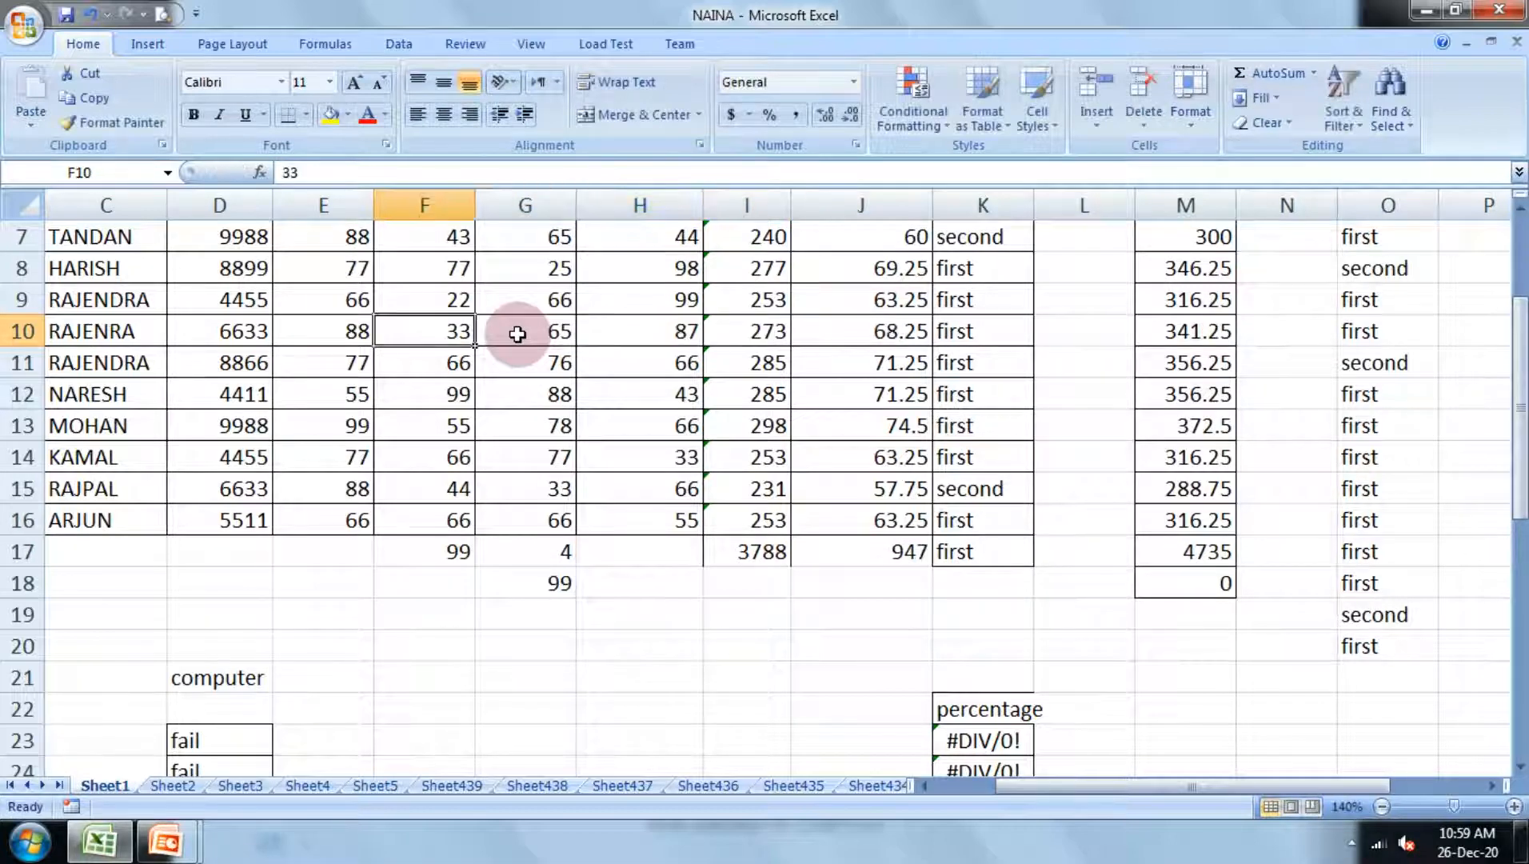
text(54)
key(Tab)
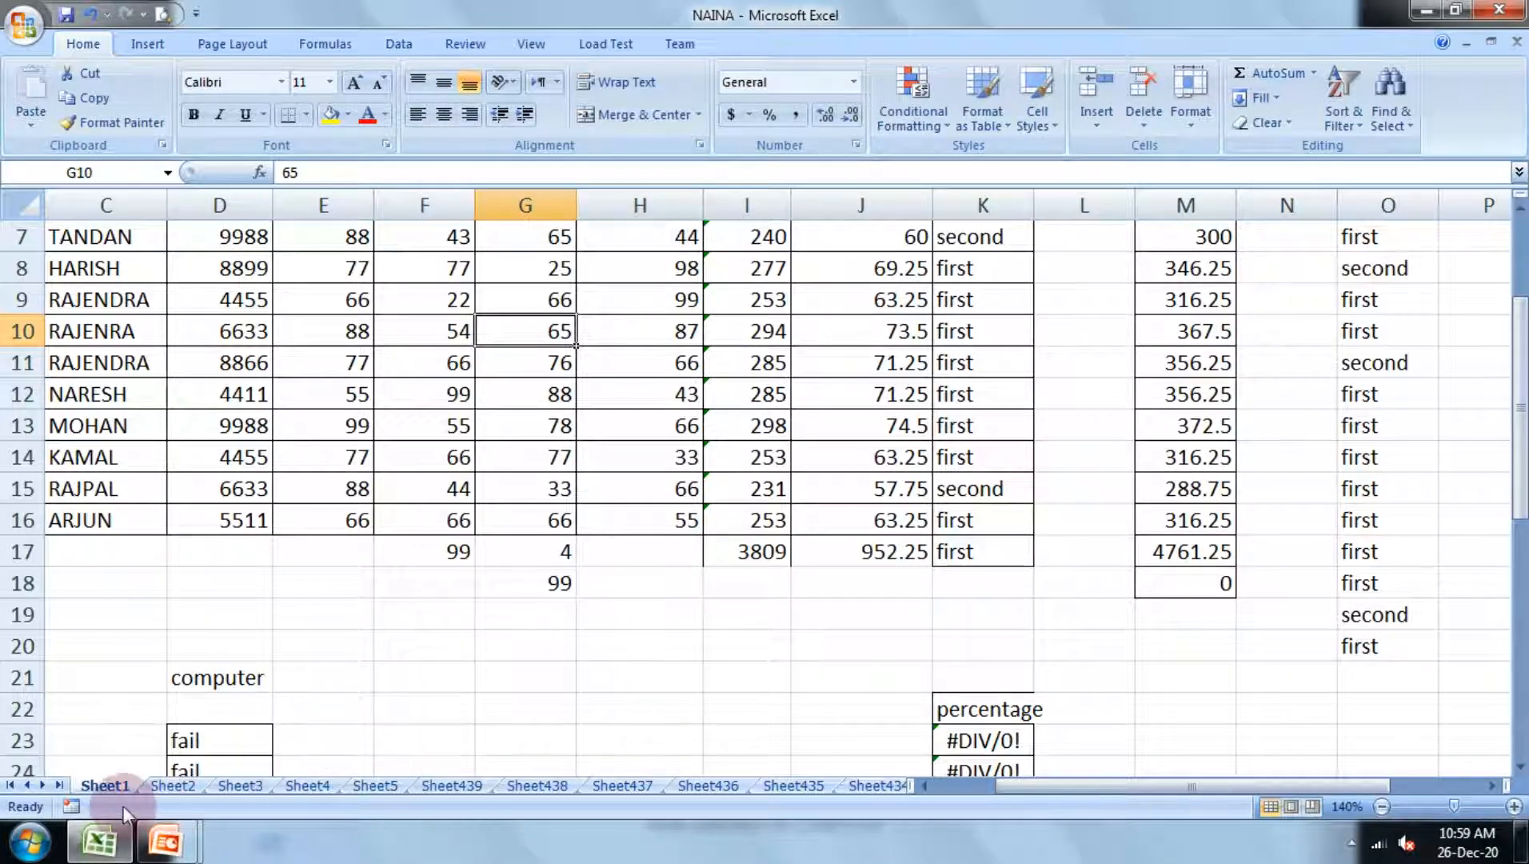
click(157, 786)
Enter =Sheet1!I17 in Sheet3's L25 so it displays the grand total 3809
scroll(639, 756, down, 4)
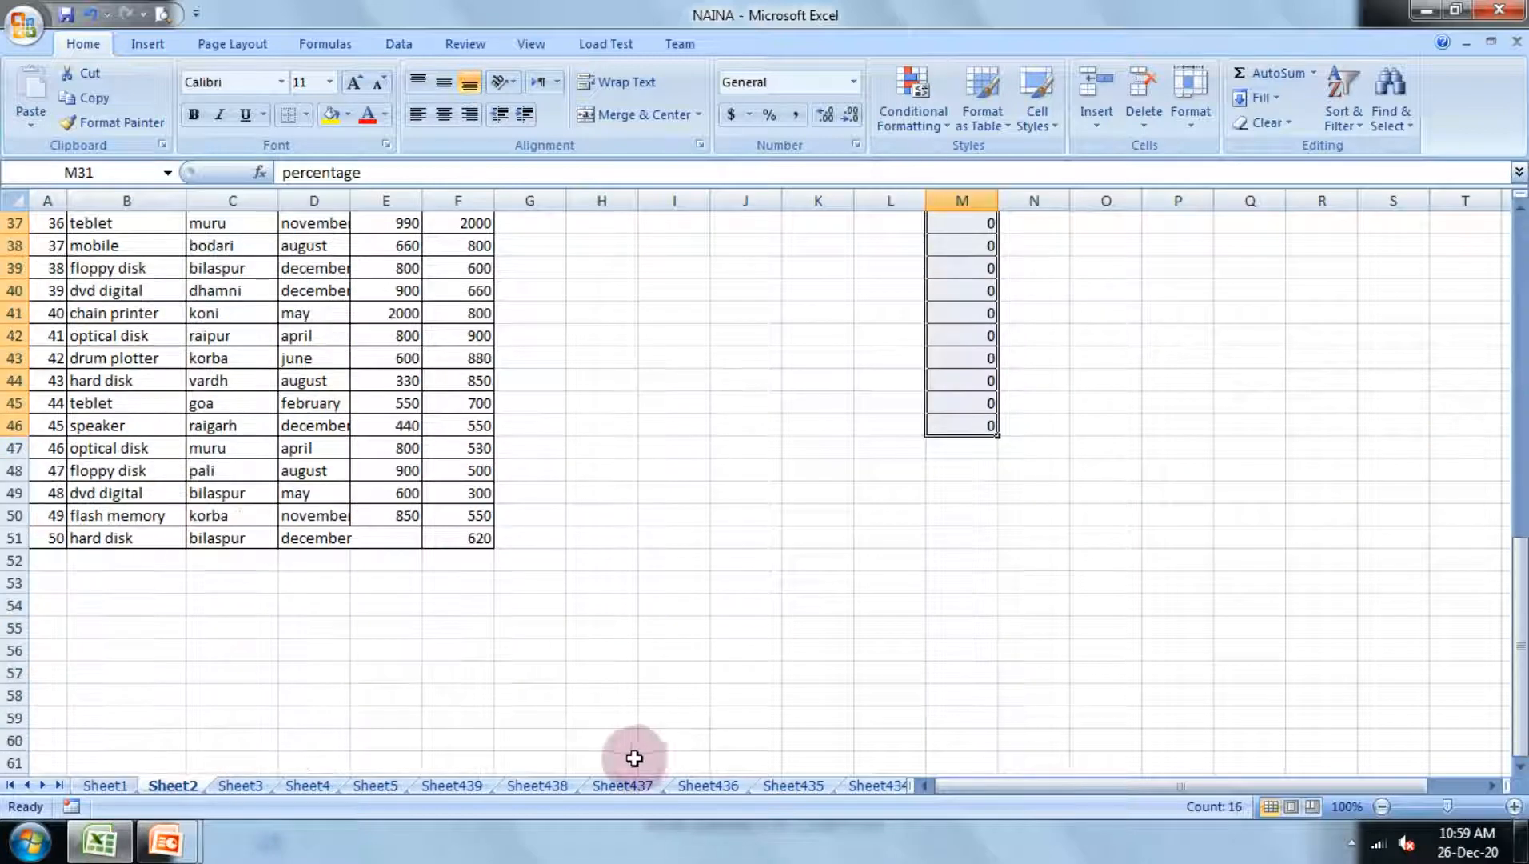
click(246, 789)
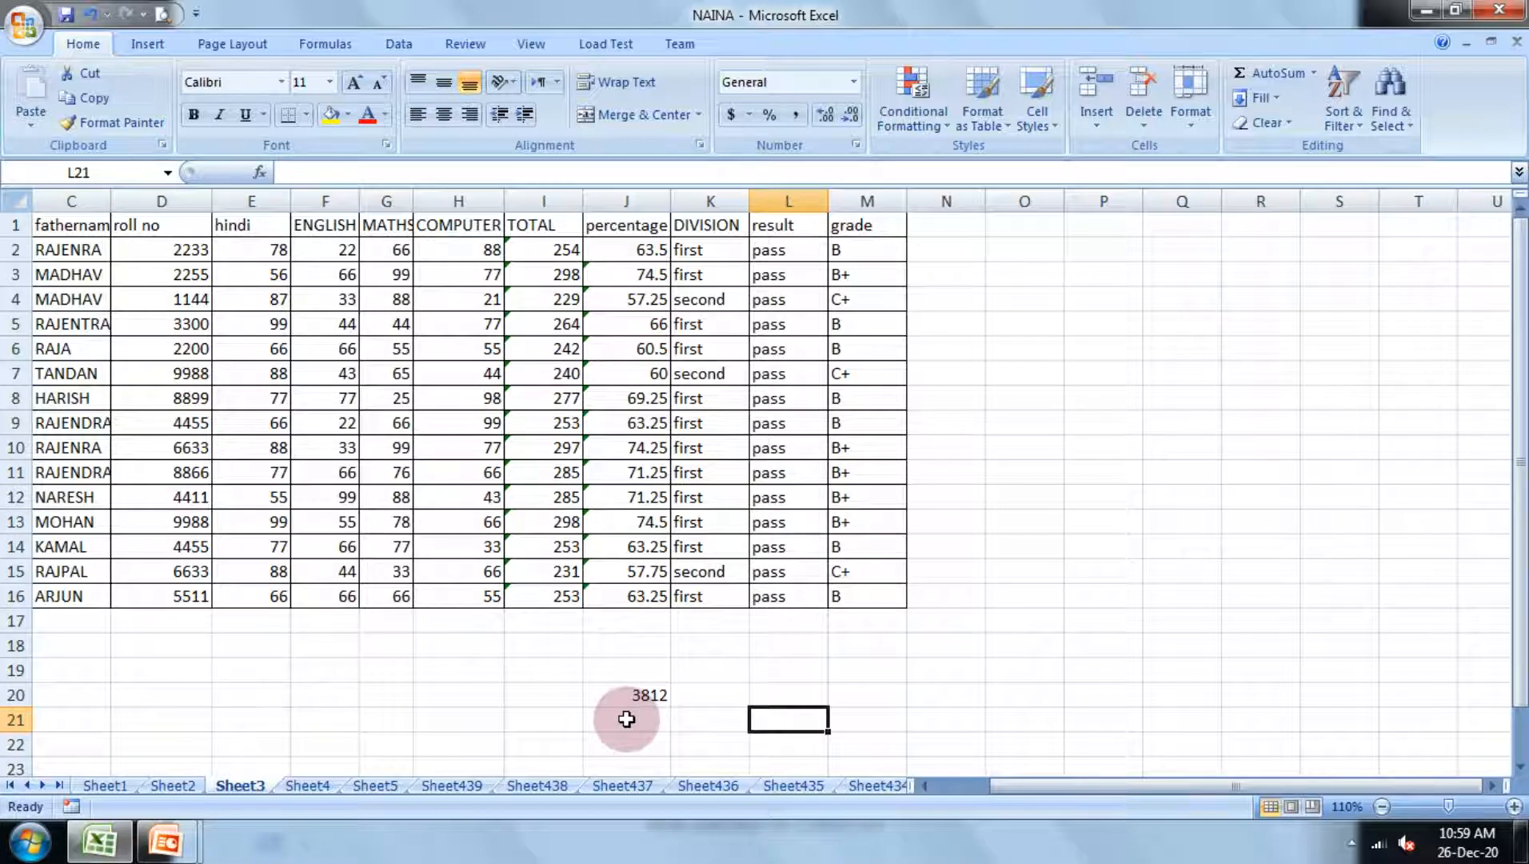
scroll(912, 687, down, 4)
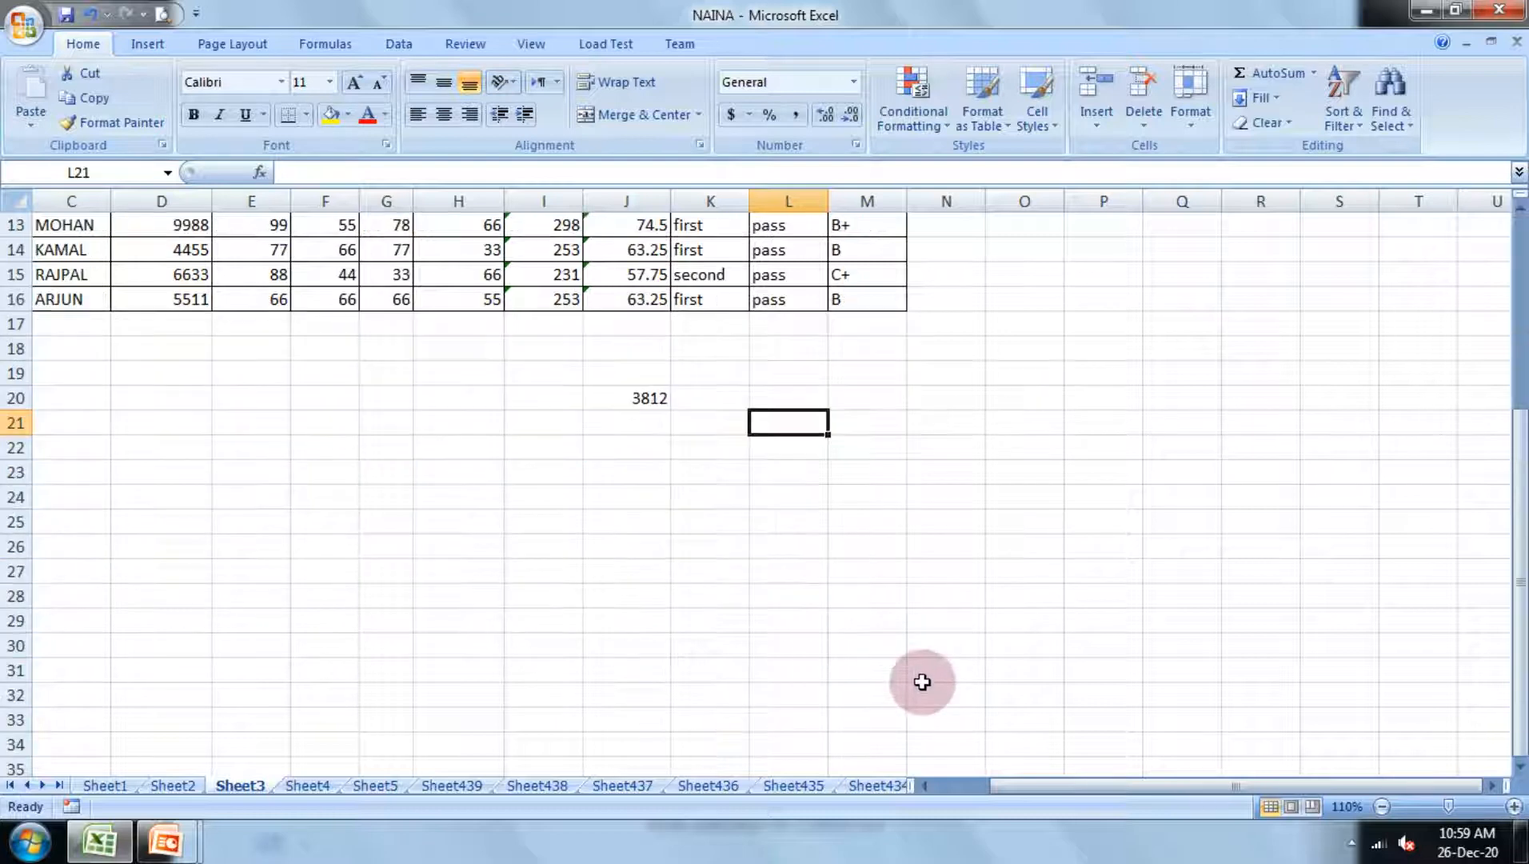
click(786, 520)
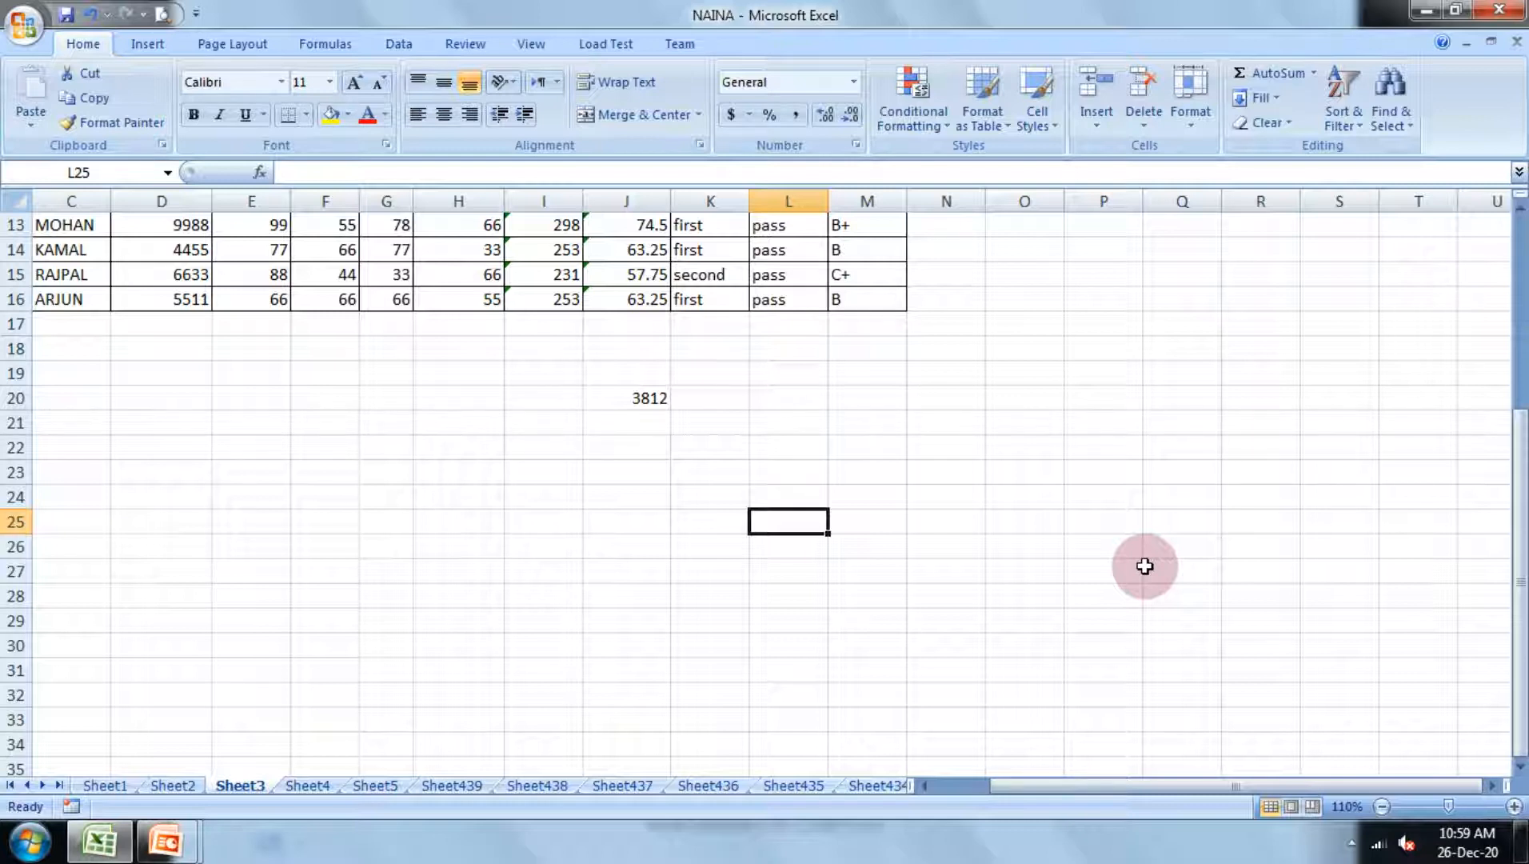
text(=)
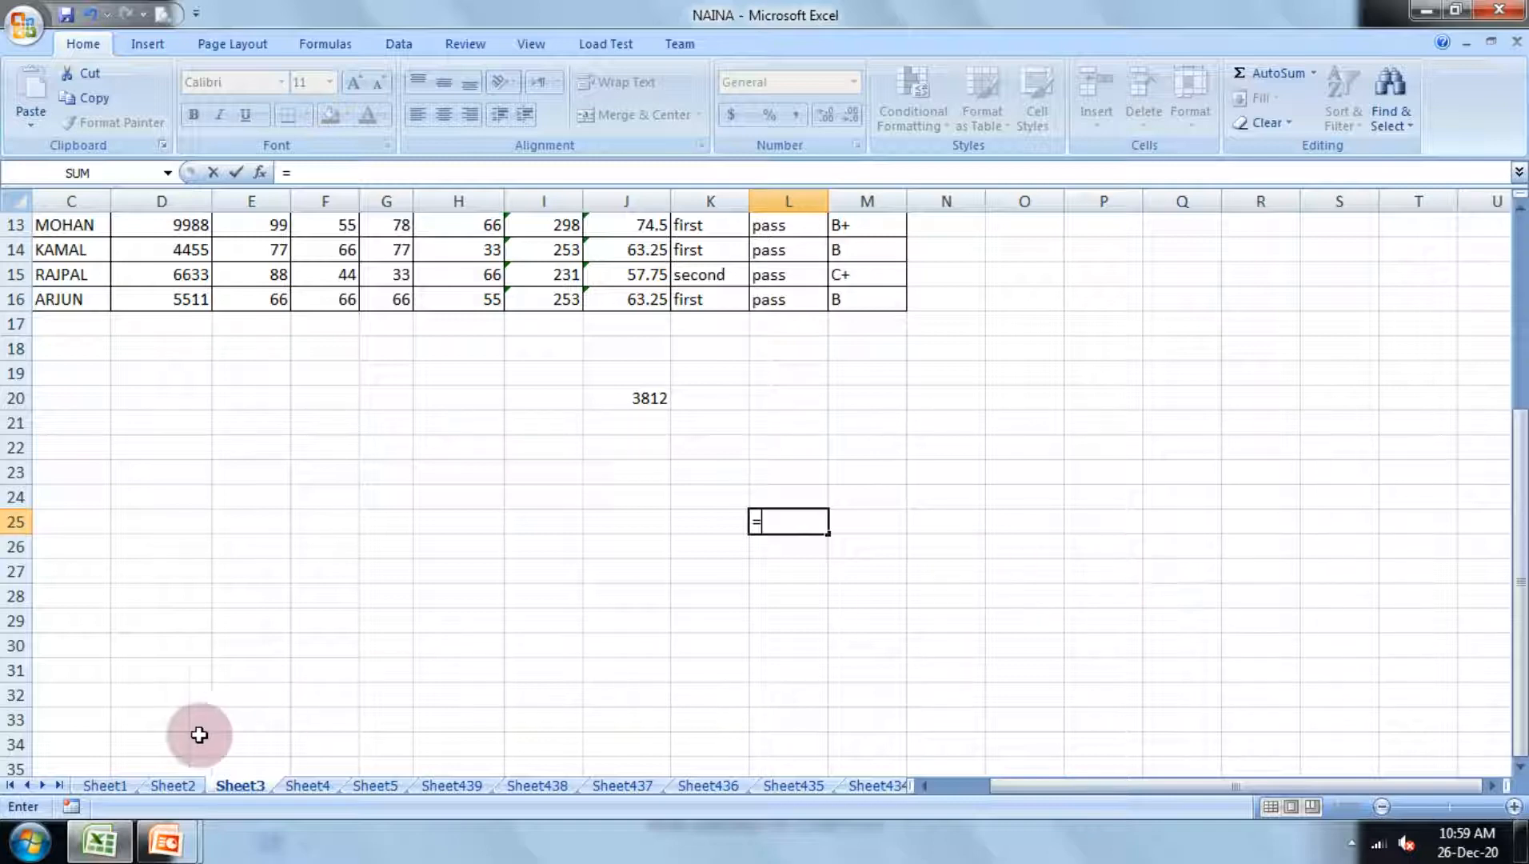
click(105, 786)
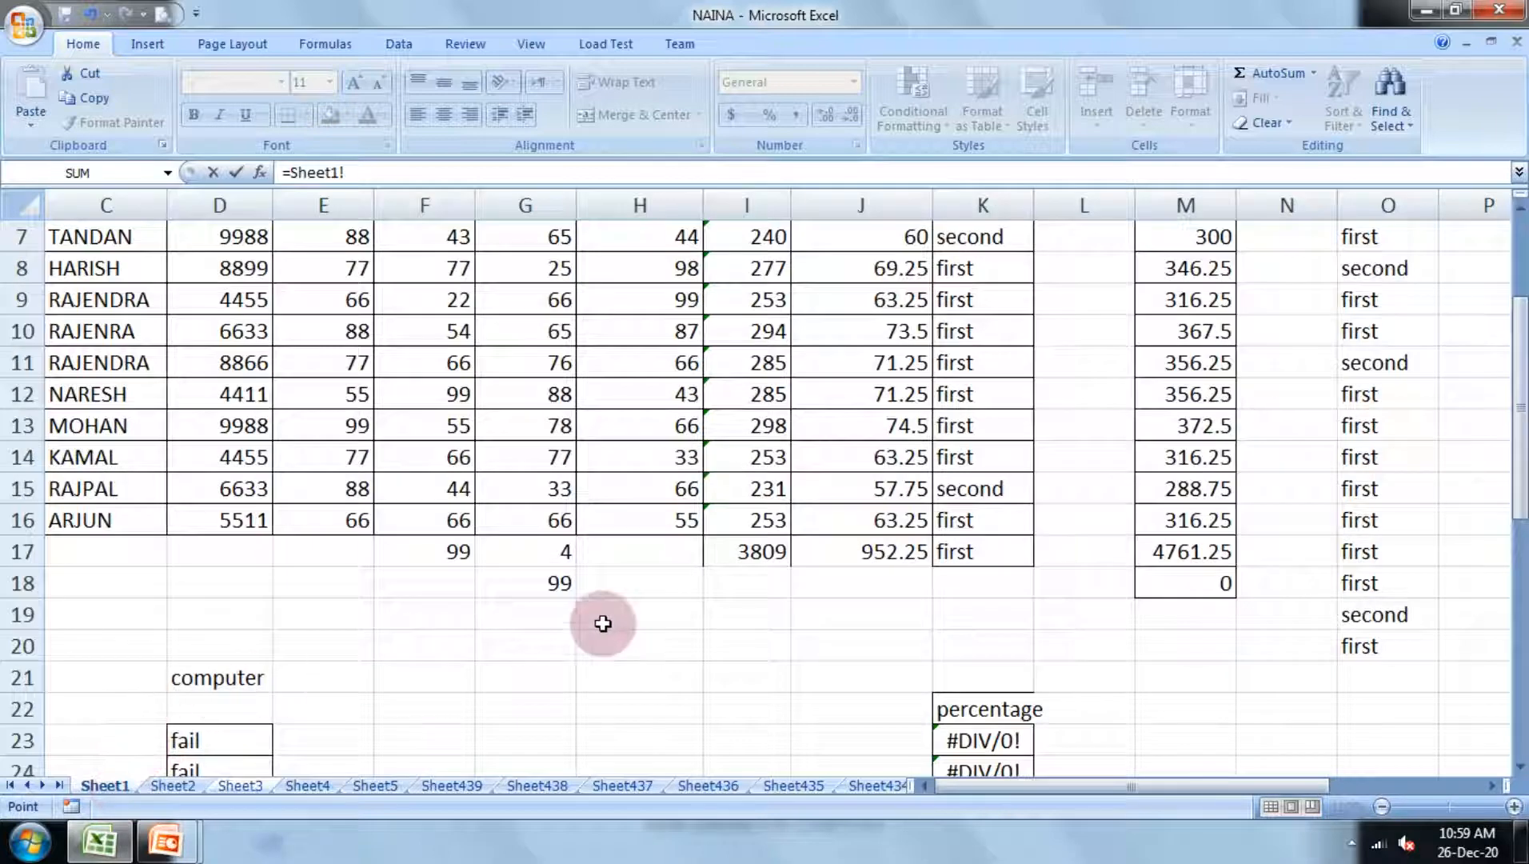
scroll(496, 704, down, 2)
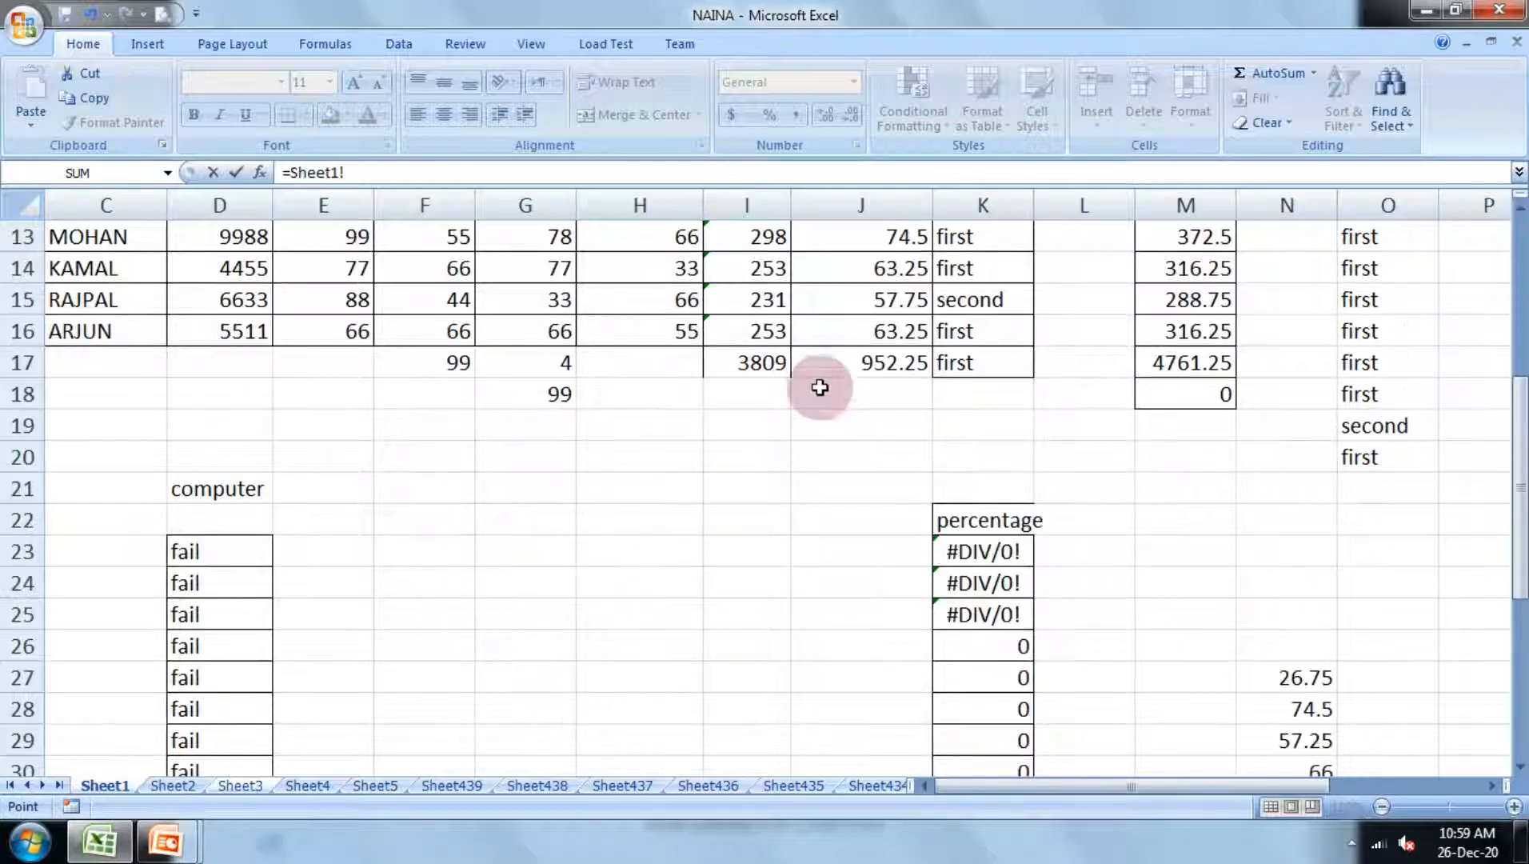
click(761, 361)
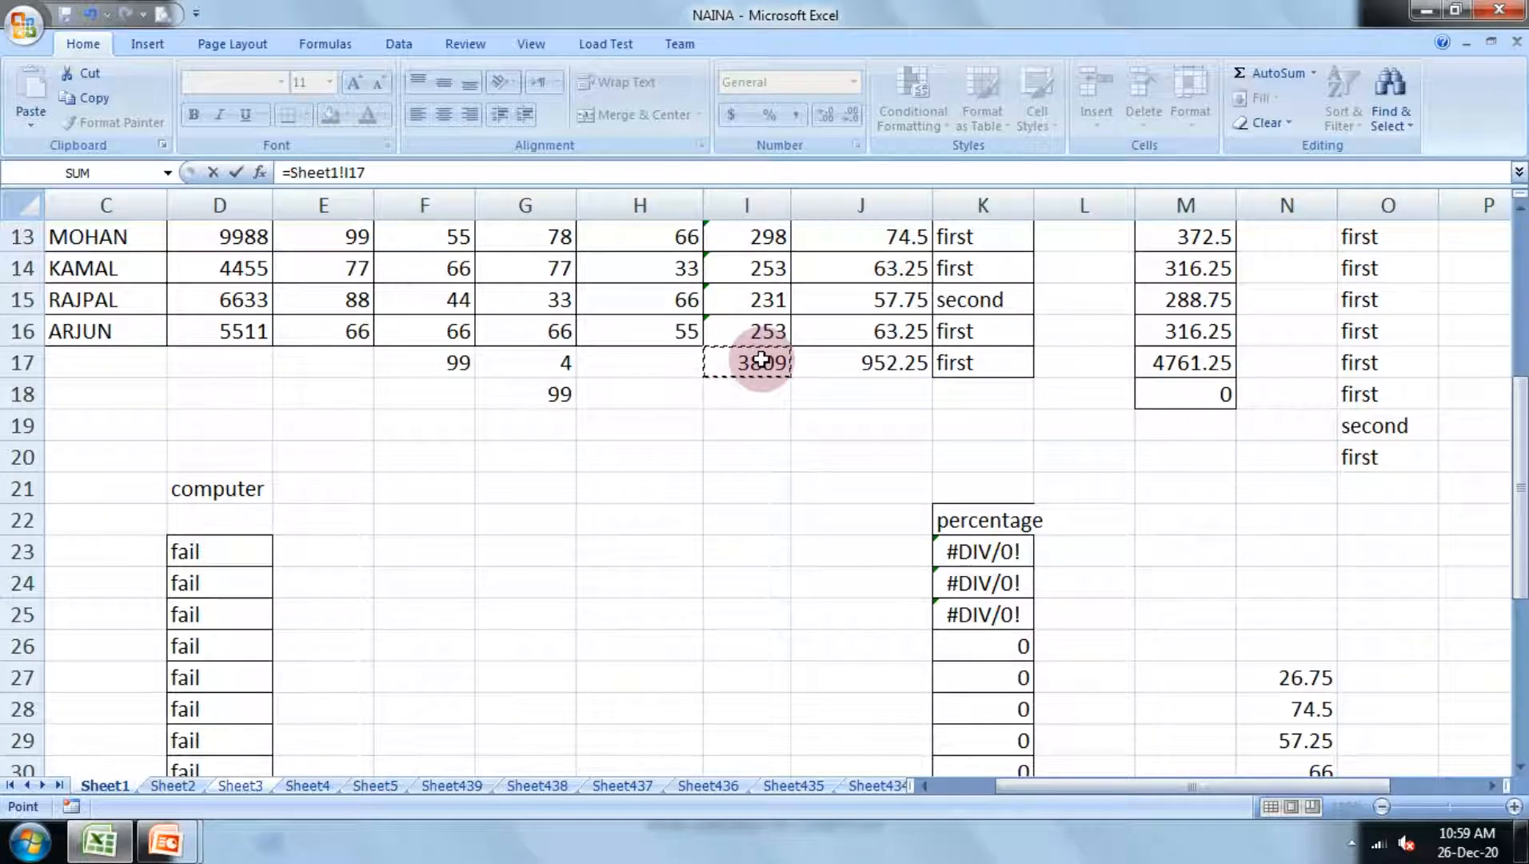
key(Return)
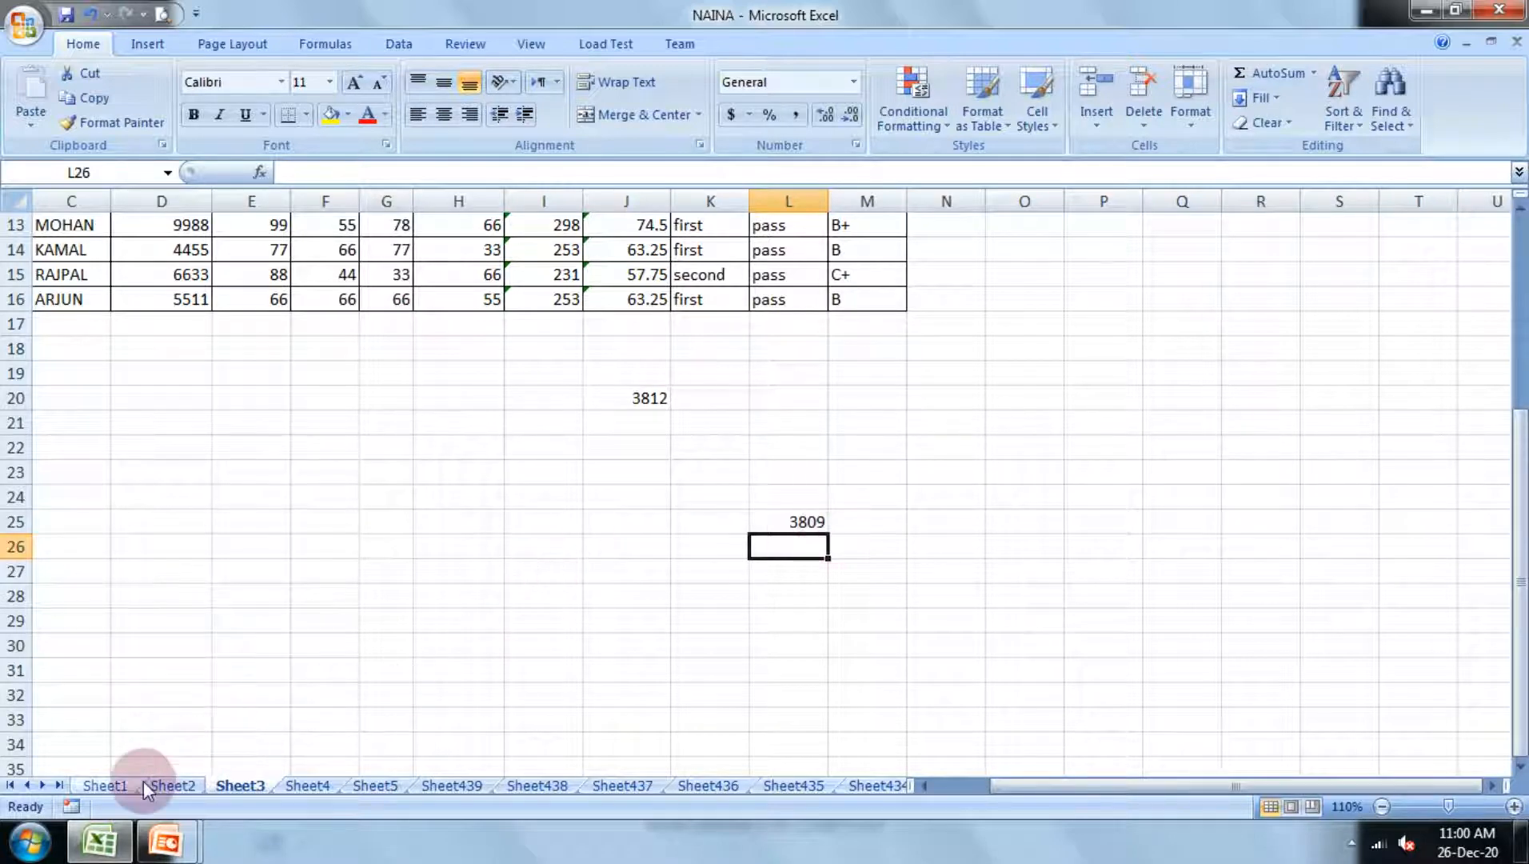
click(107, 786)
Overwrite the ENGLISH marks in F4:F7 with 67, 76, 90 and 87
scroll(808, 575, up, 4)
click(415, 329)
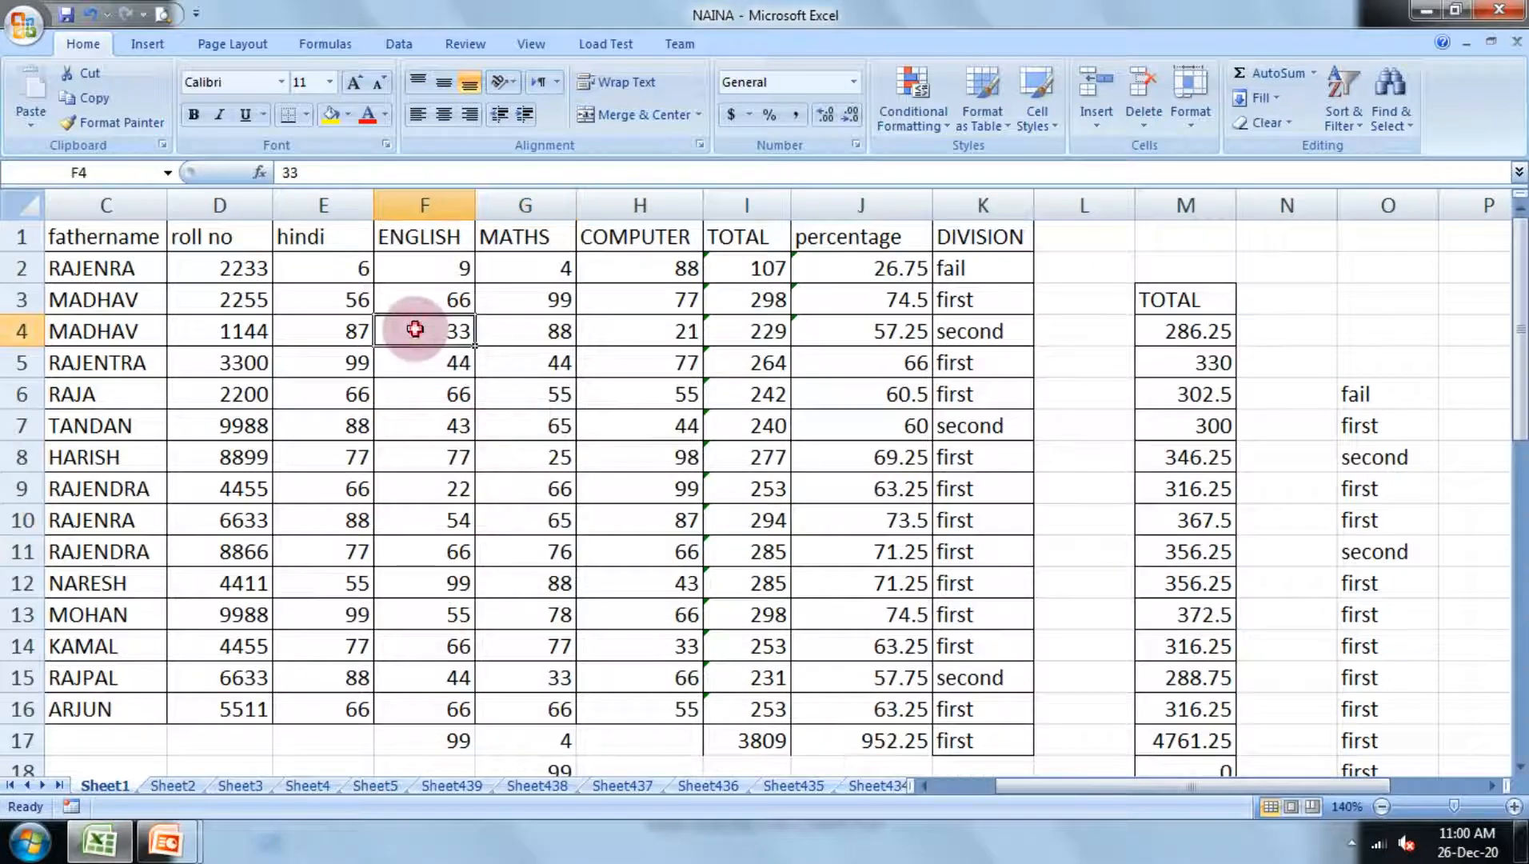
text(67)
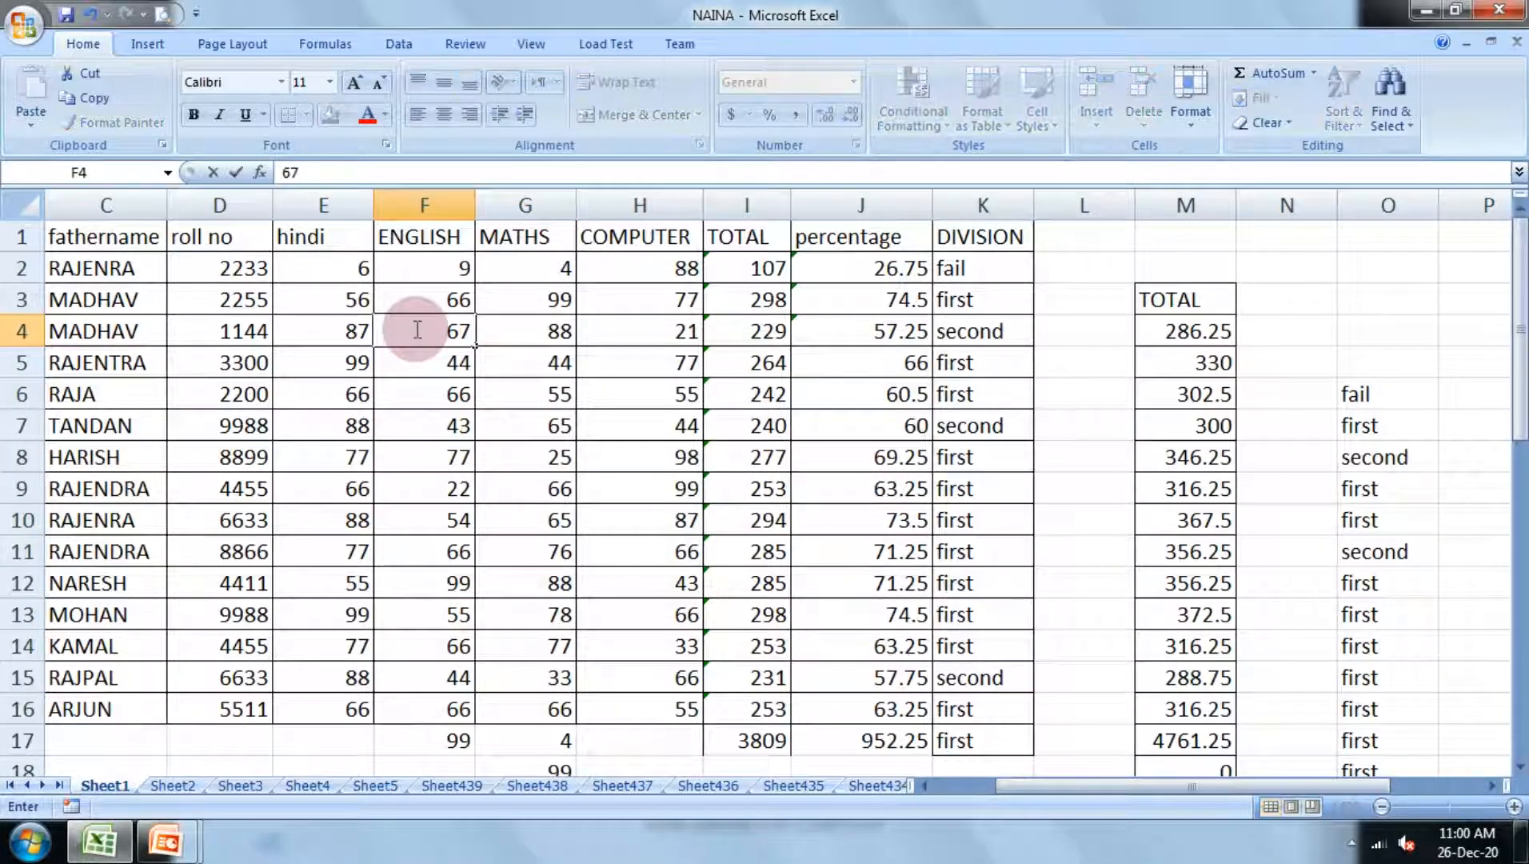
key(Return)
text(76)
key(Return)
text(9)
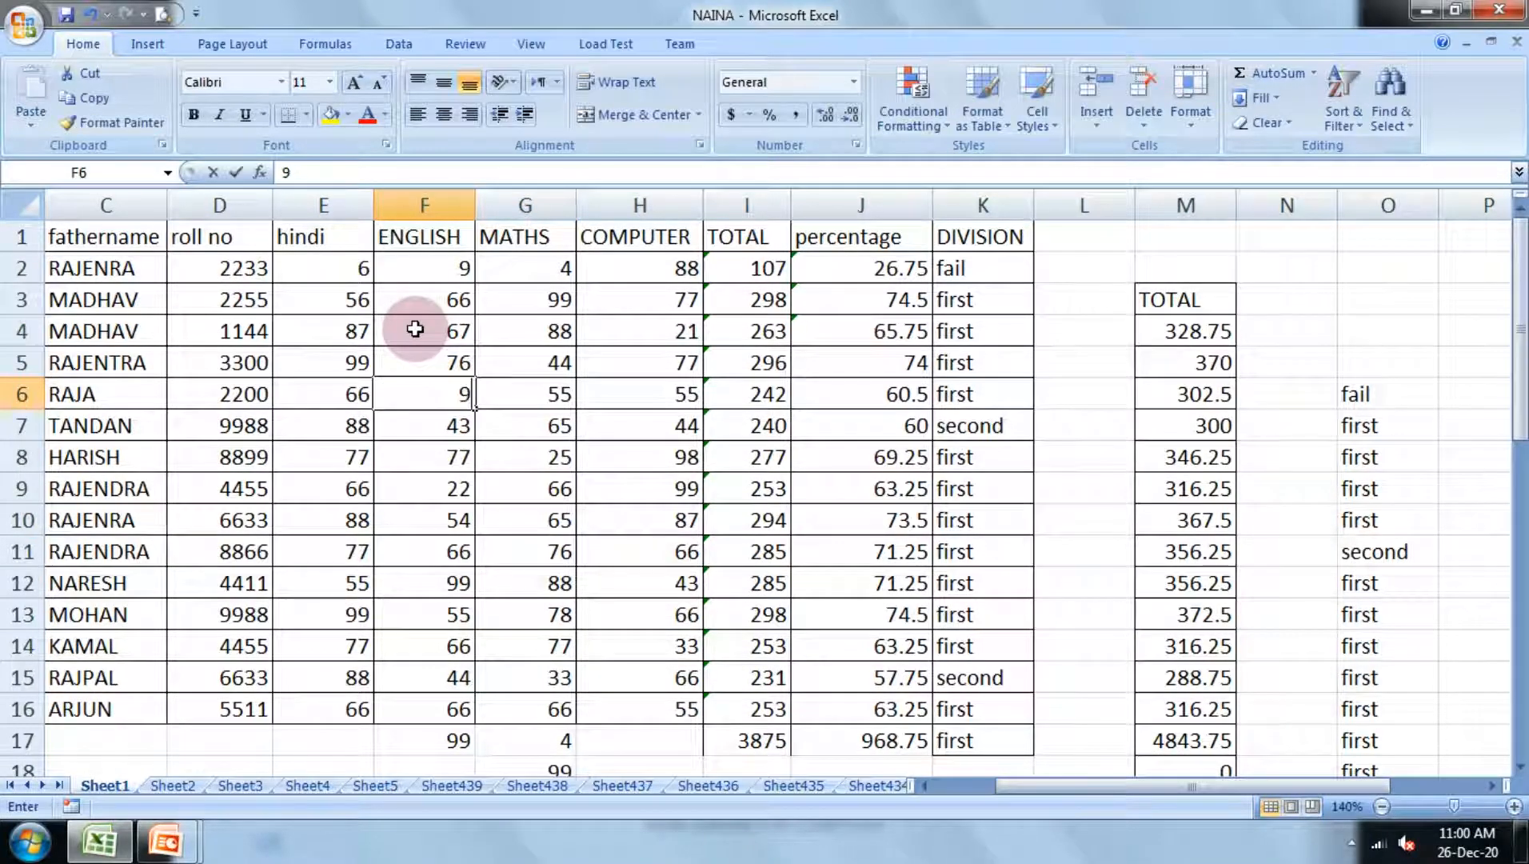
text(0)
key(Return)
text(87)
key(Return)
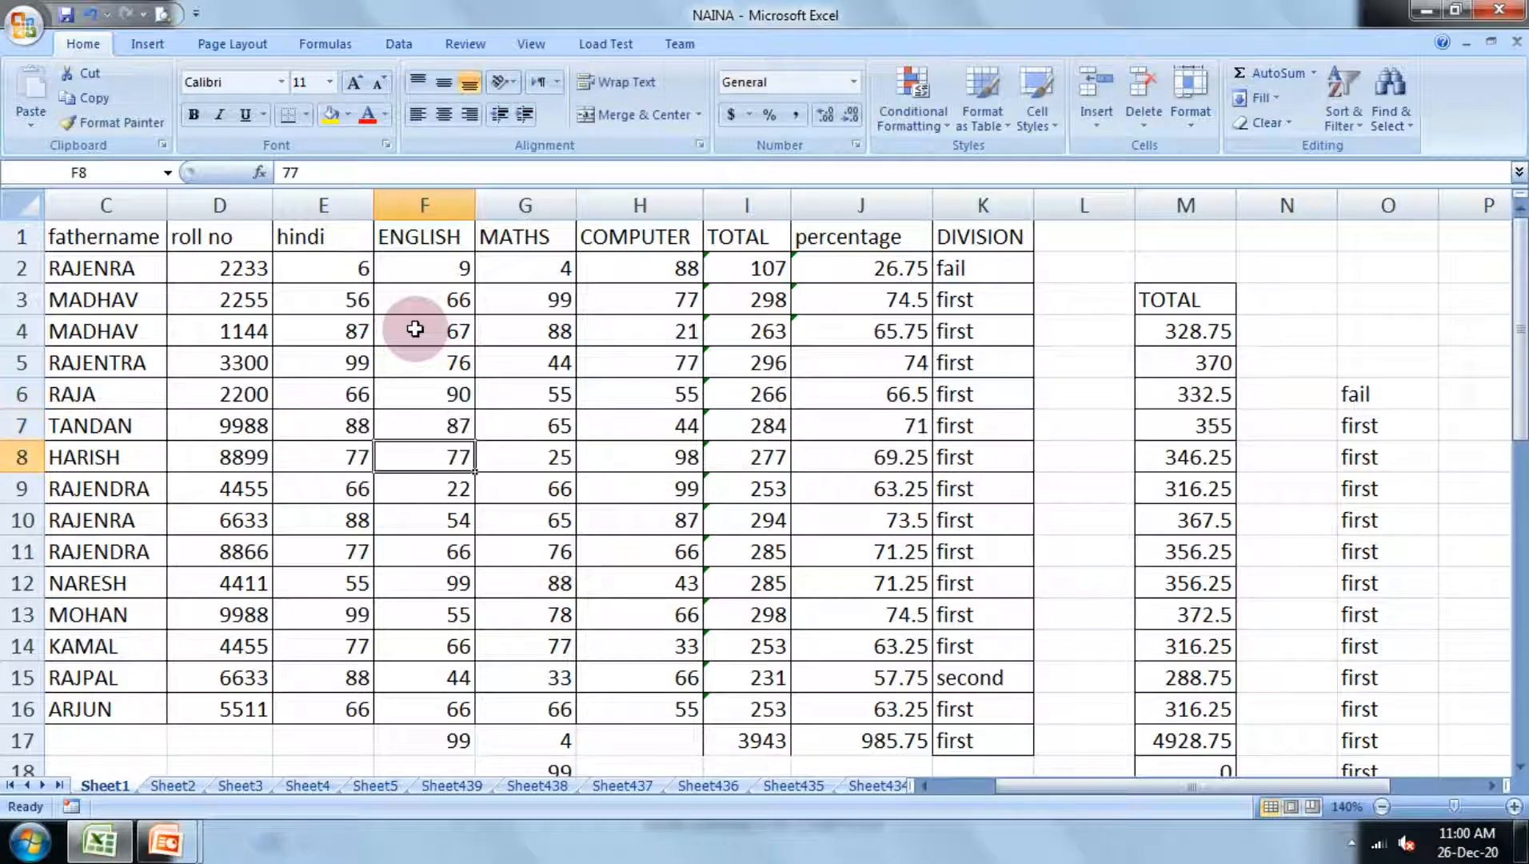
Check that Sheet3's L25 now shows 3943, then select N29
scroll(528, 512, down, 4)
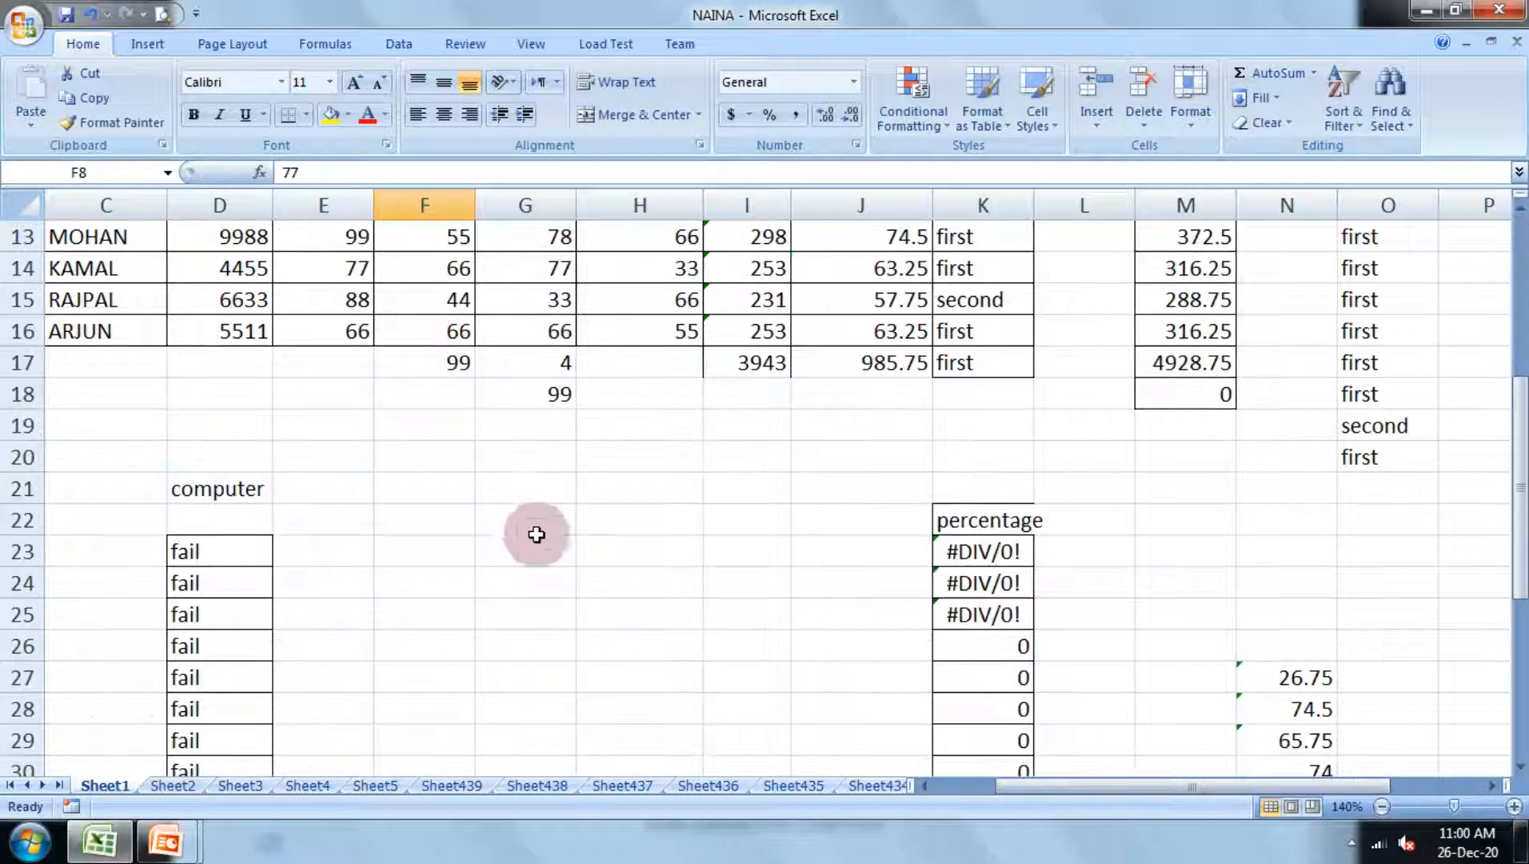
click(182, 787)
click(242, 787)
click(788, 546)
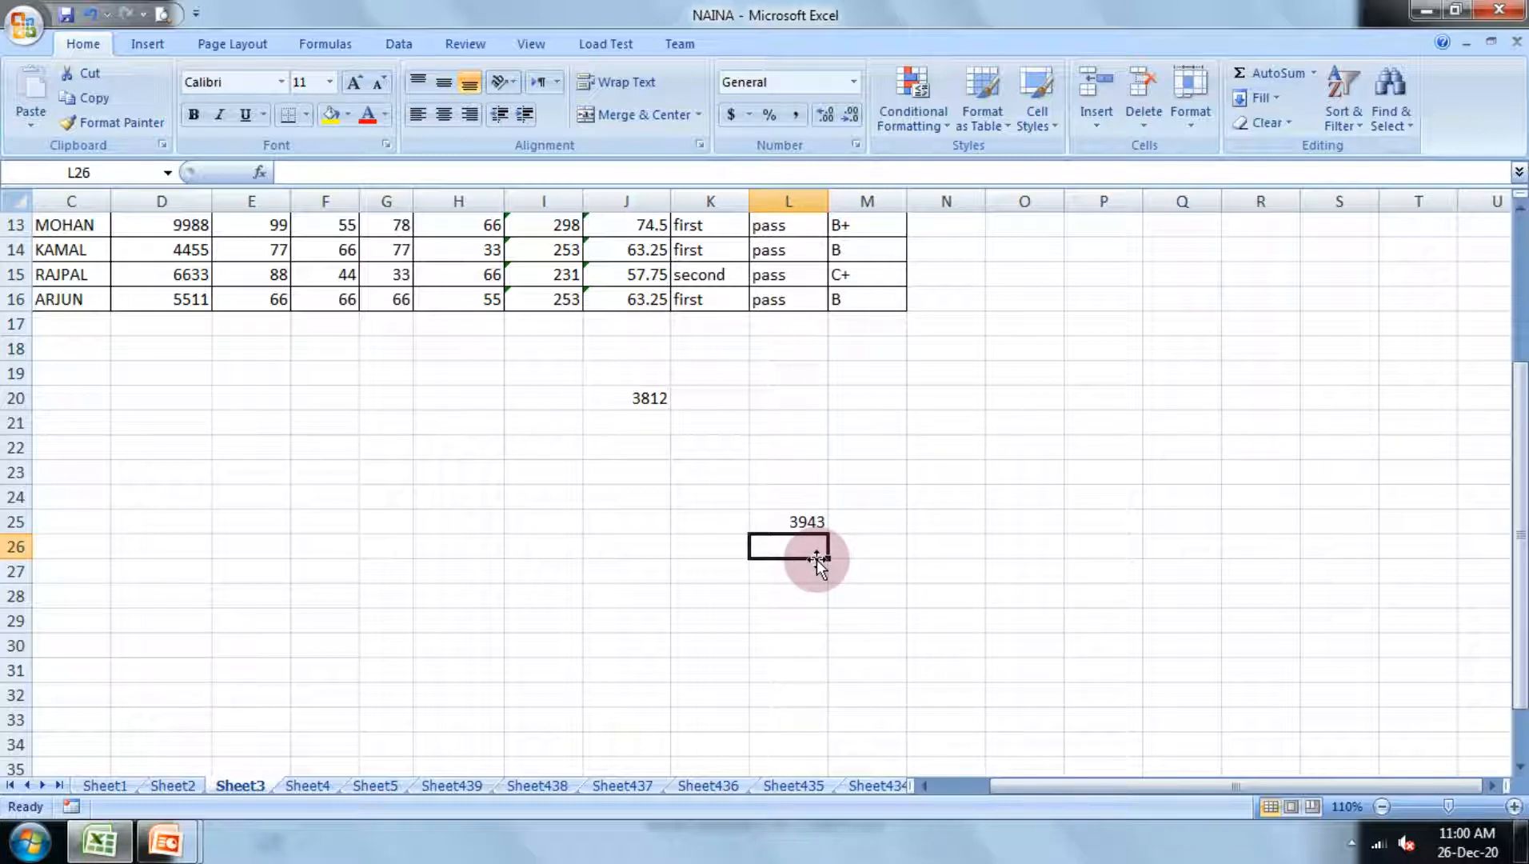
click(916, 620)
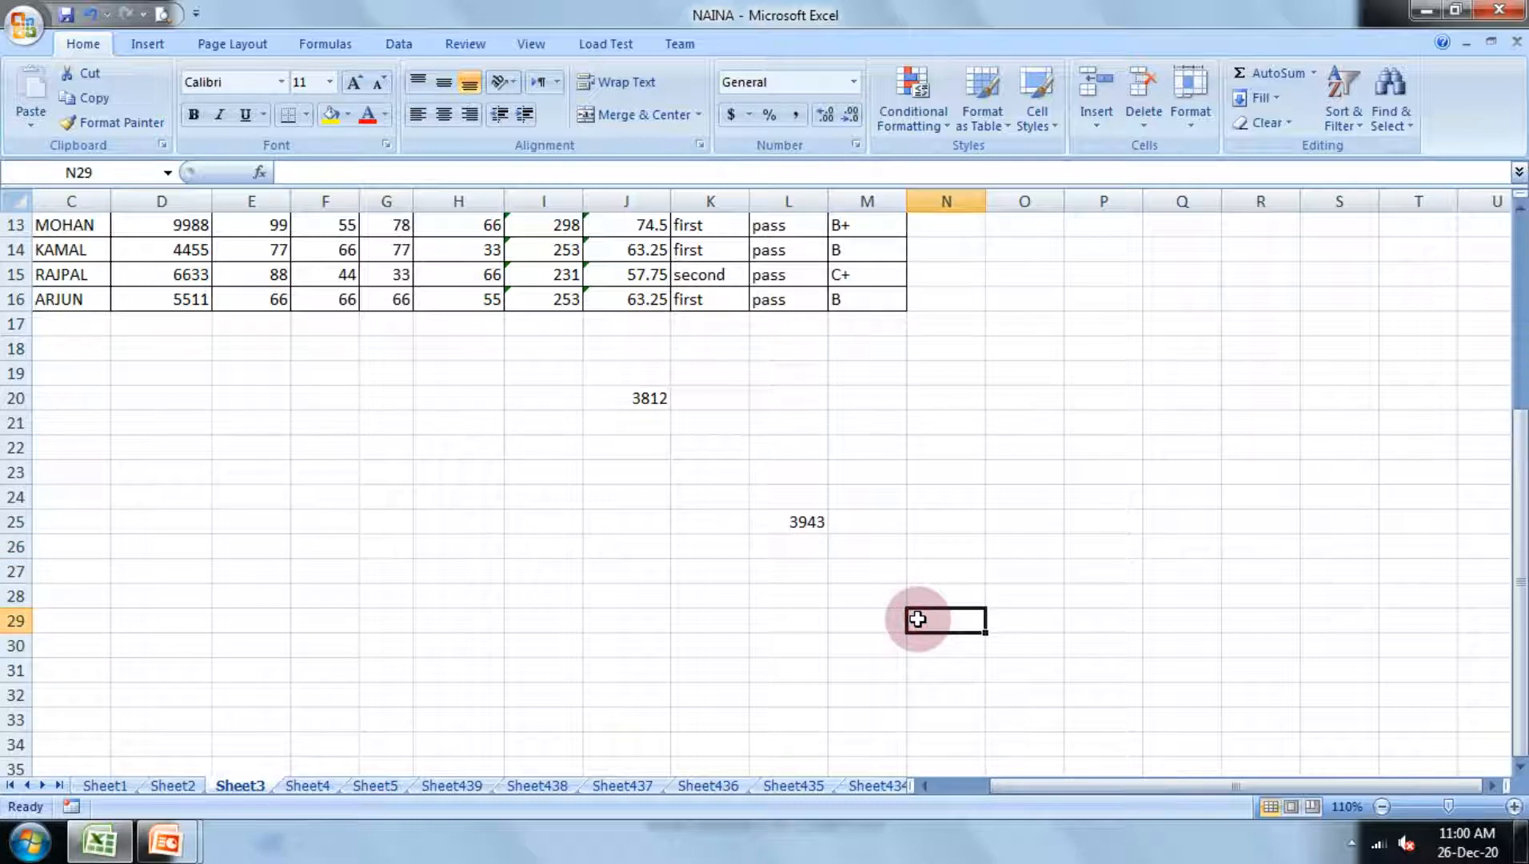
Enter =Sheet1!I17 in Sheet3's N29, displaying 3943
text(=)
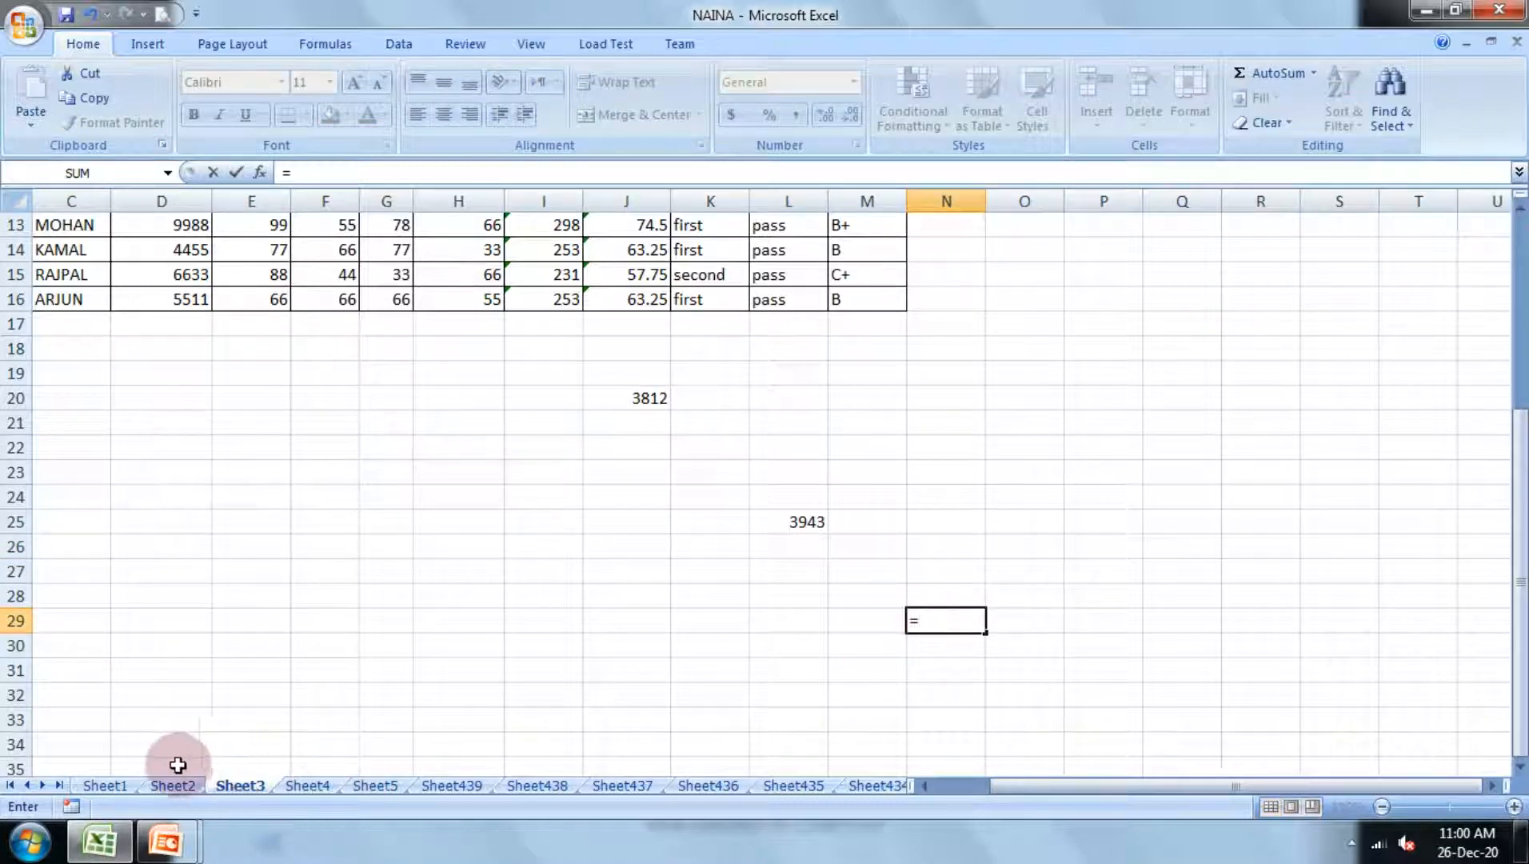
click(112, 786)
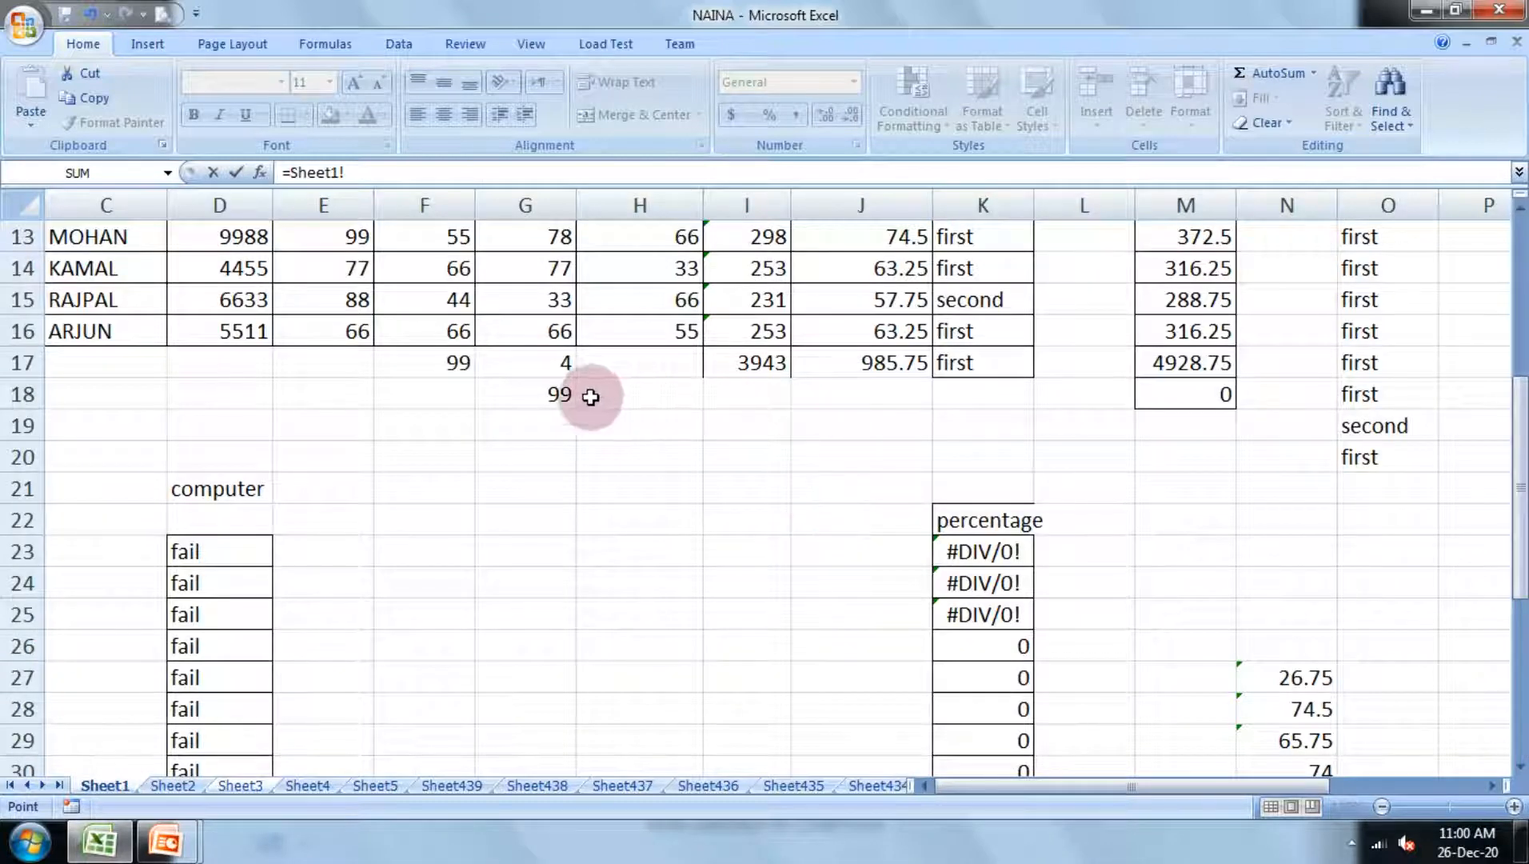
click(732, 372)
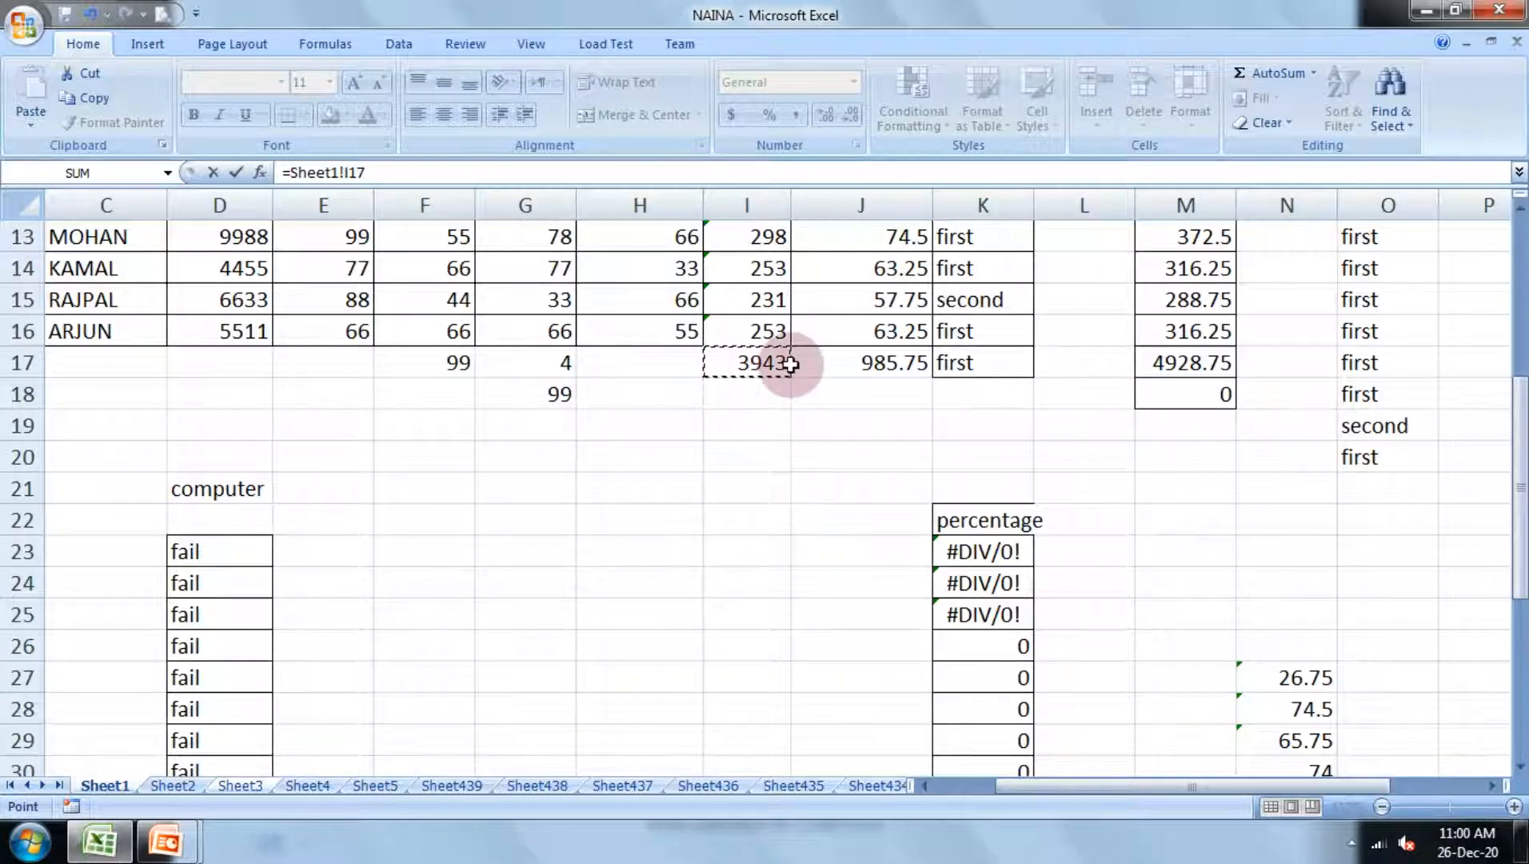
key(Return)
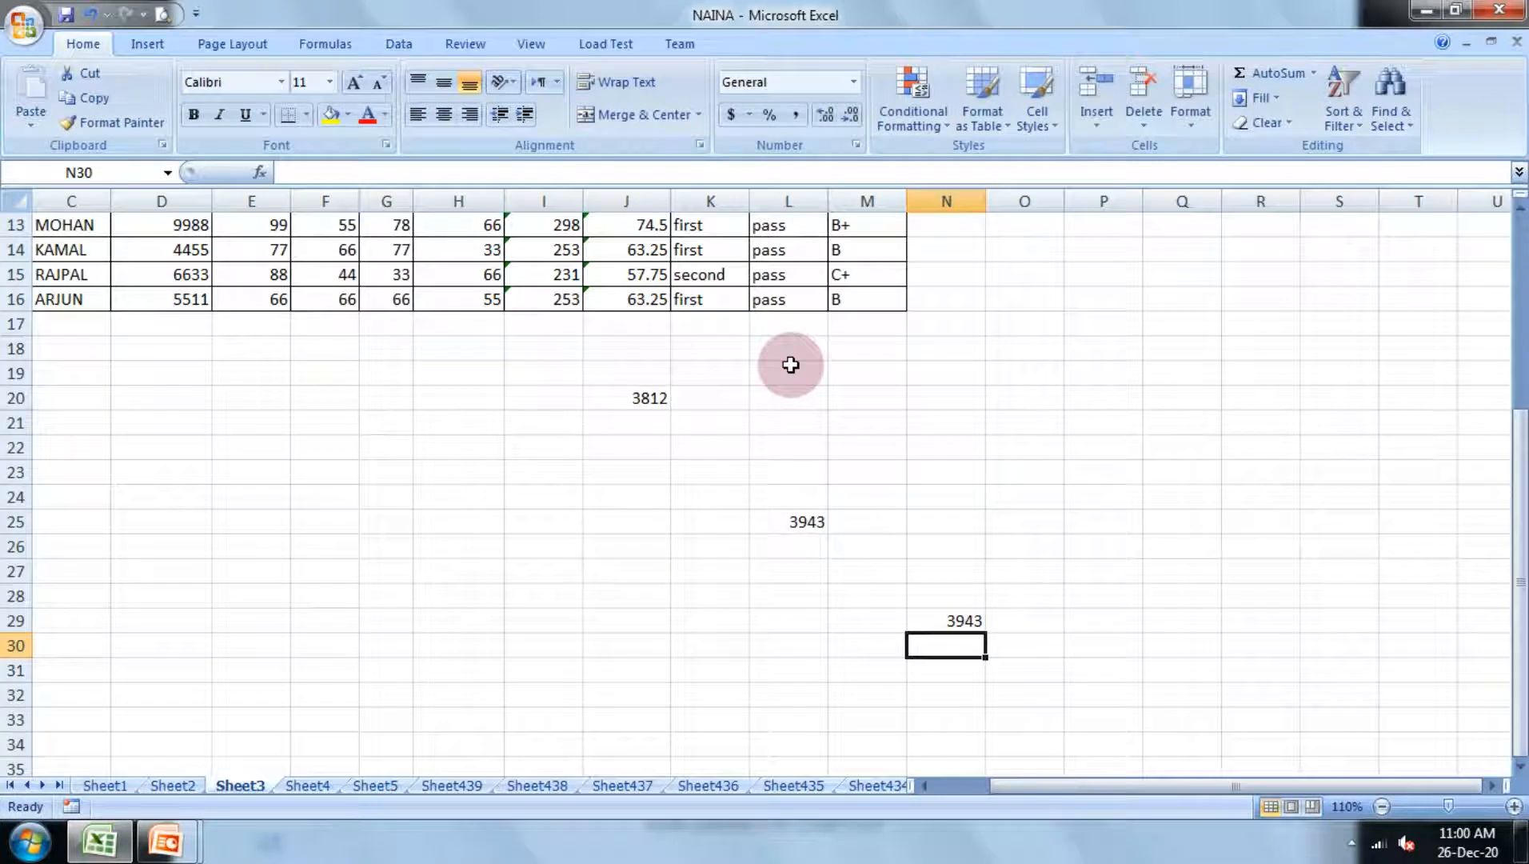